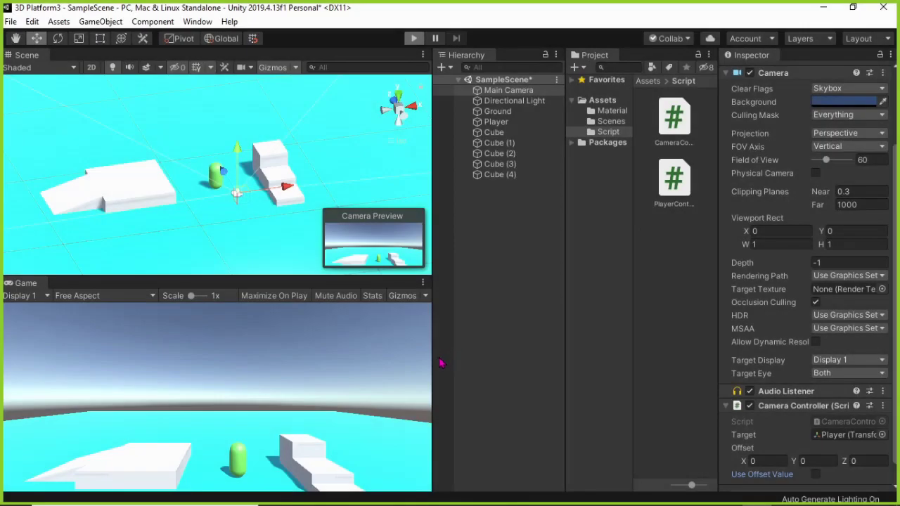
# Step: Start Play mode and walk the player capsule forward and back past the ramp and stairs
pyautogui.hotkey('ctrl', 'p')
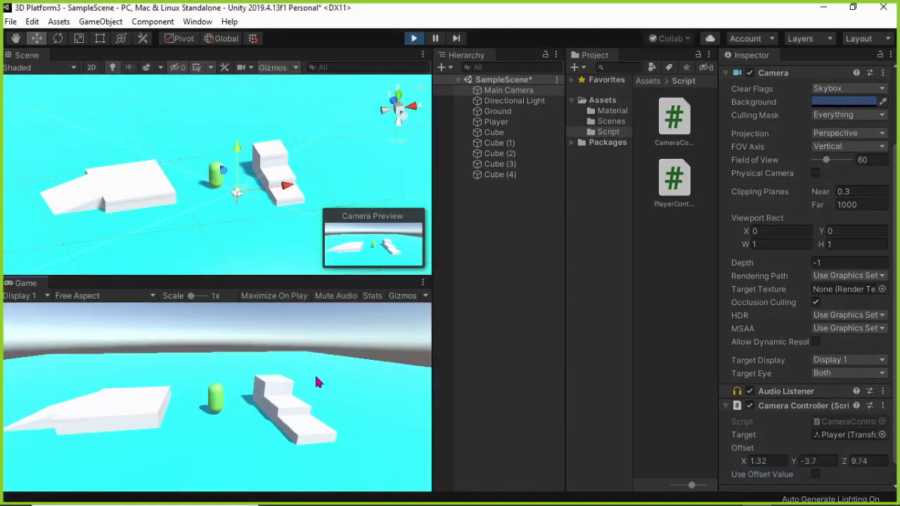
pyautogui.press('s')
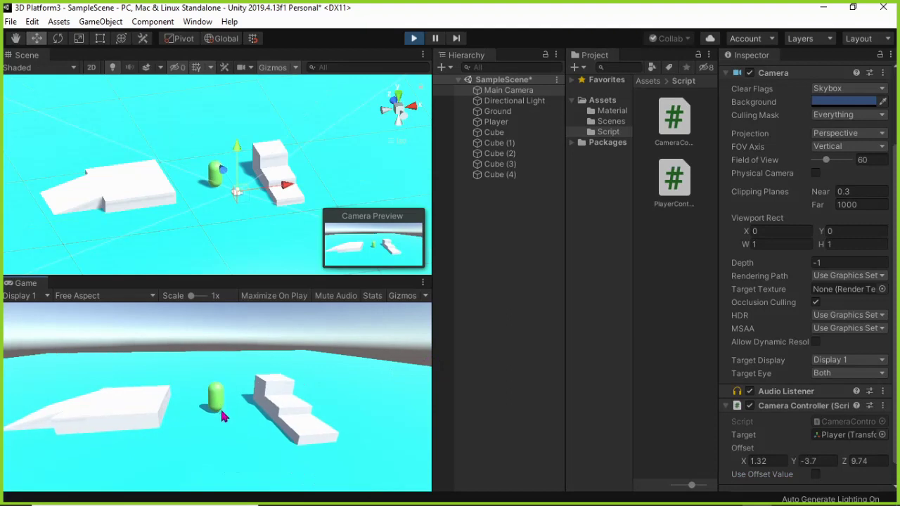
pyautogui.press('w')
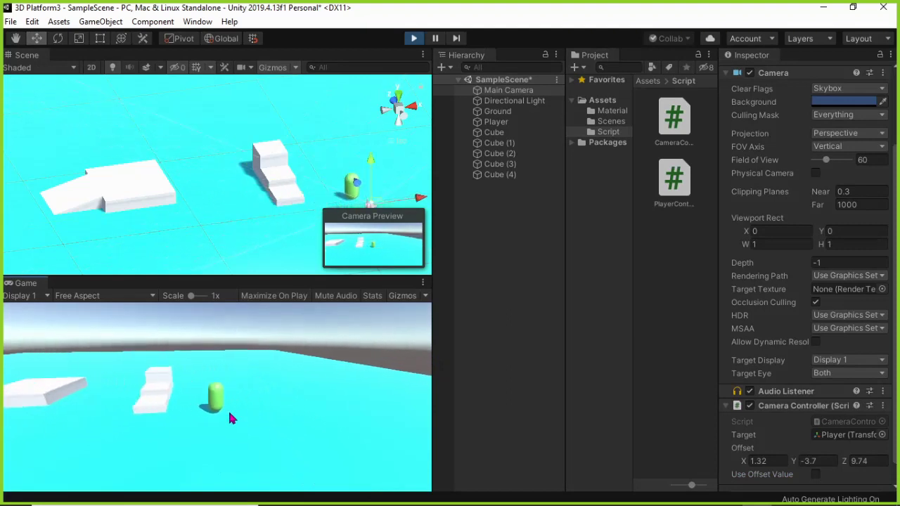
pyautogui.press('w')
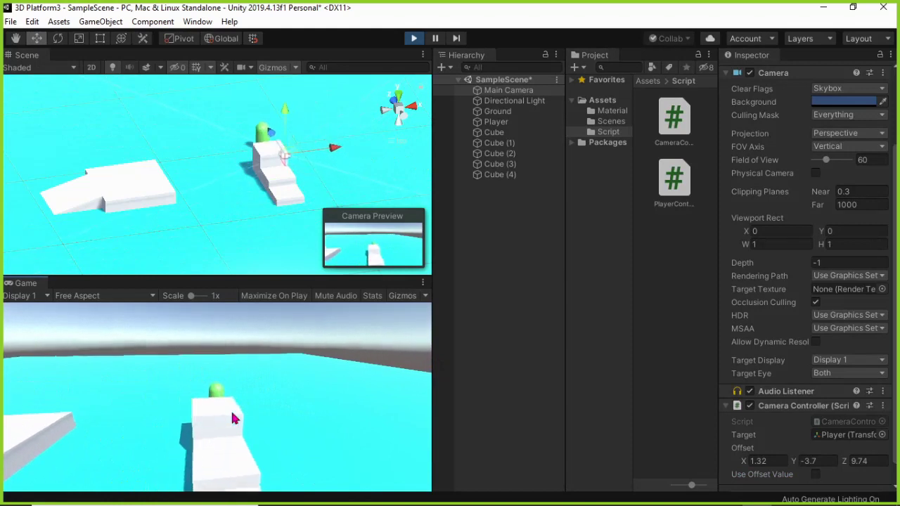
pyautogui.press('s')
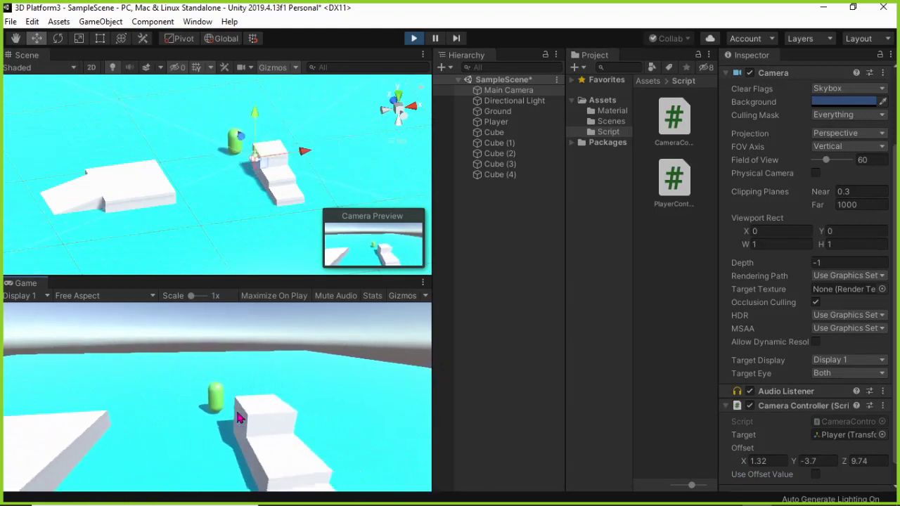
pyautogui.press('w')
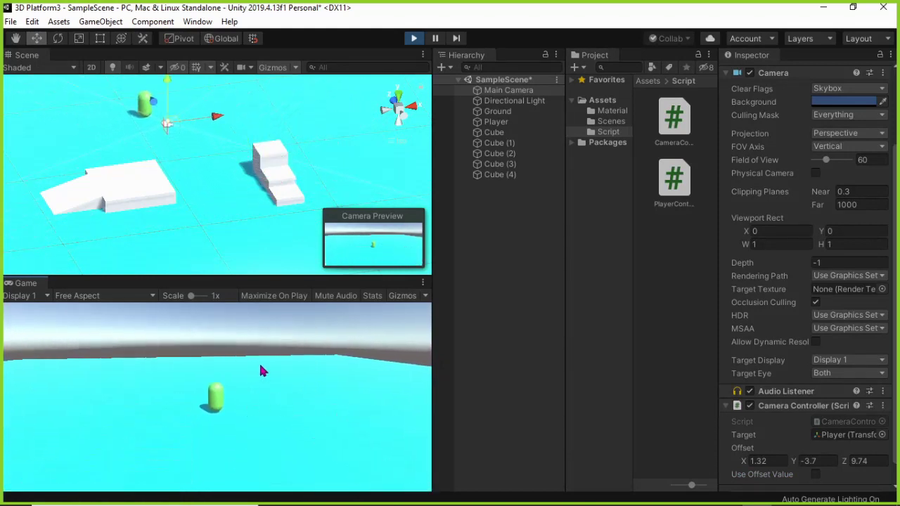
pyautogui.press('s')
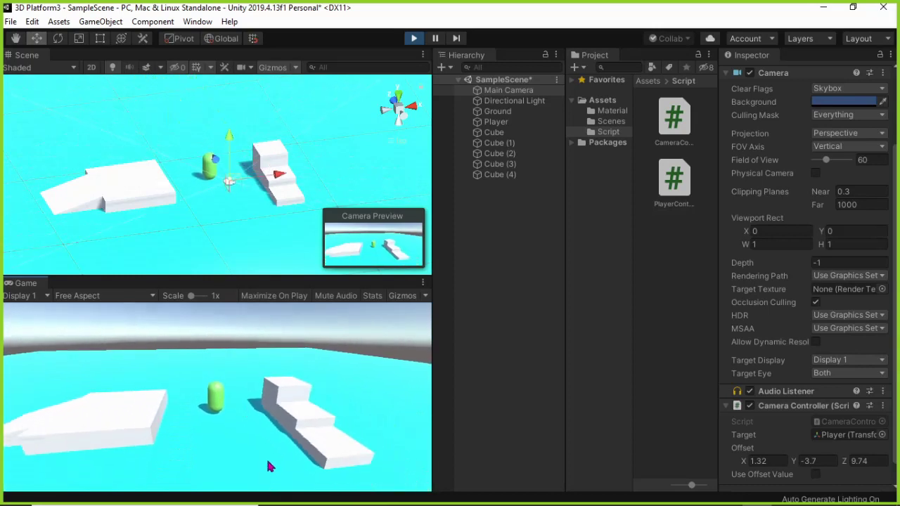
pyautogui.press('a')
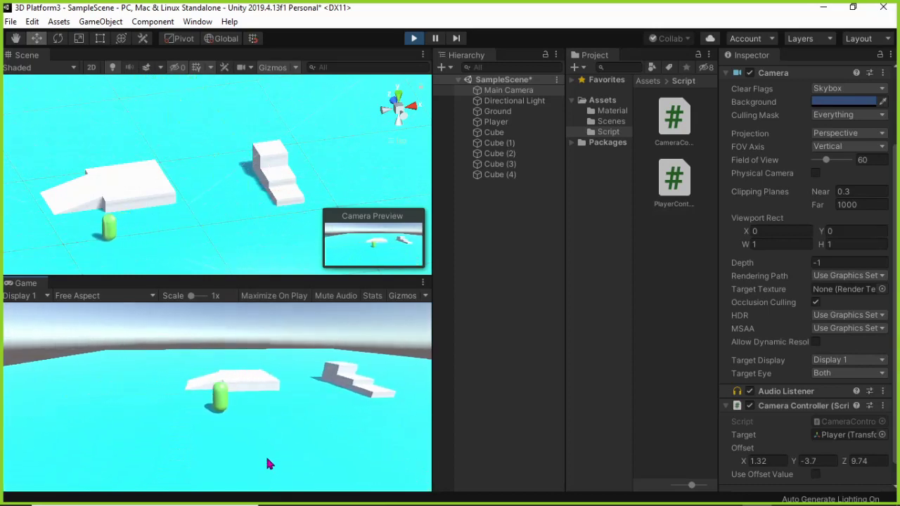
# Step: Steer the player diagonally around the stairs, then return to slide 2 of the presentation
pyautogui.press('s')
pyautogui.press('d')
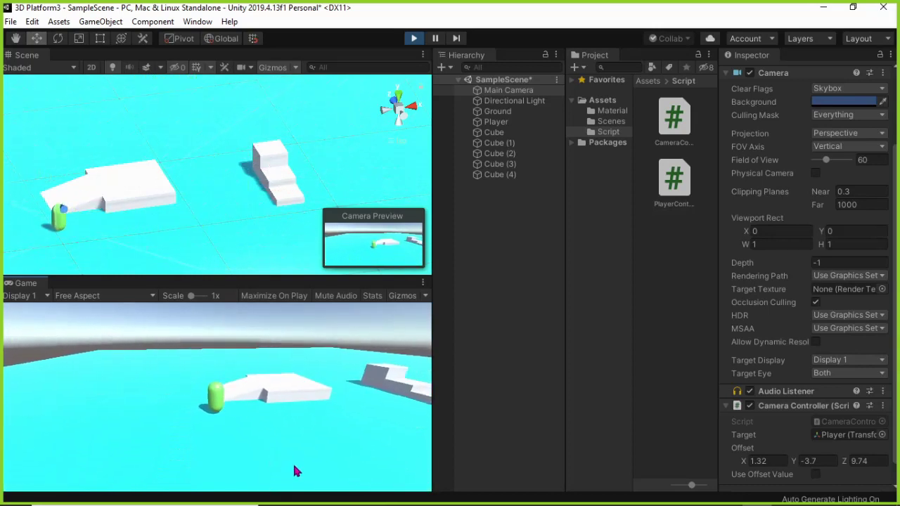
pyautogui.press('w')
pyautogui.press('d')
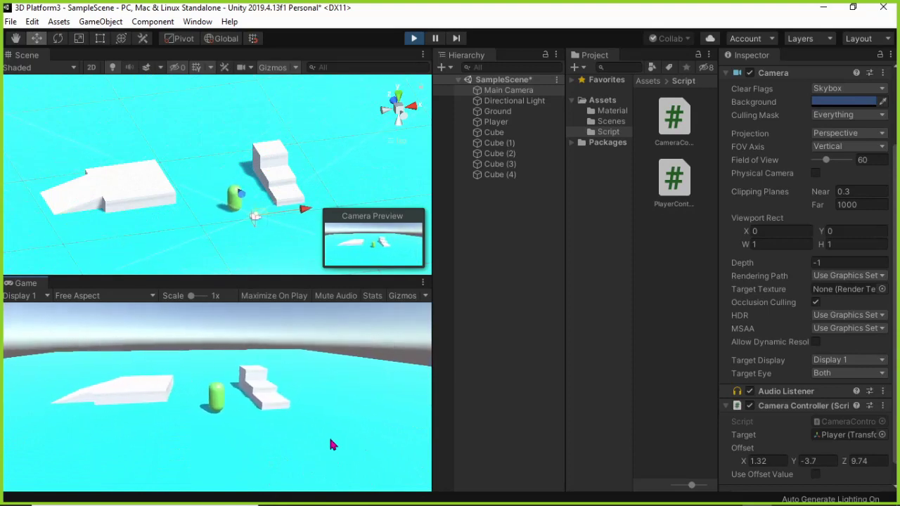
pyautogui.press('s')
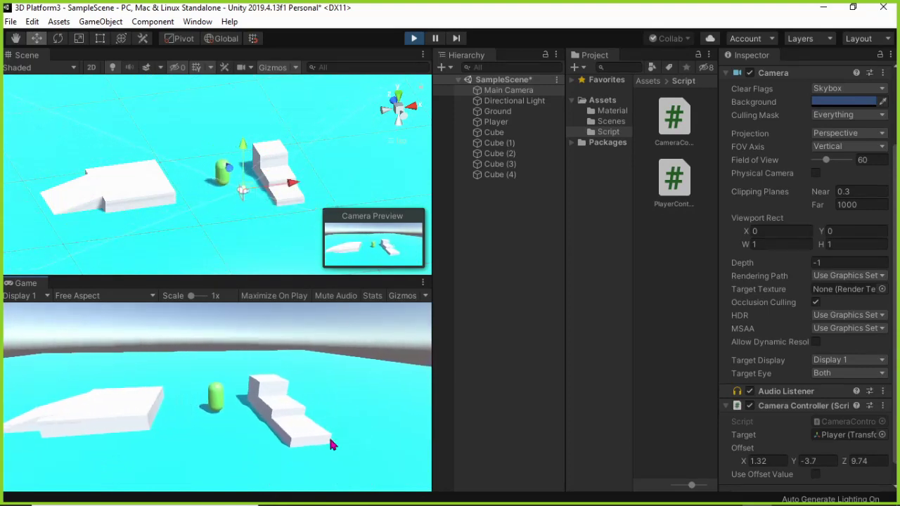
pyautogui.press('w')
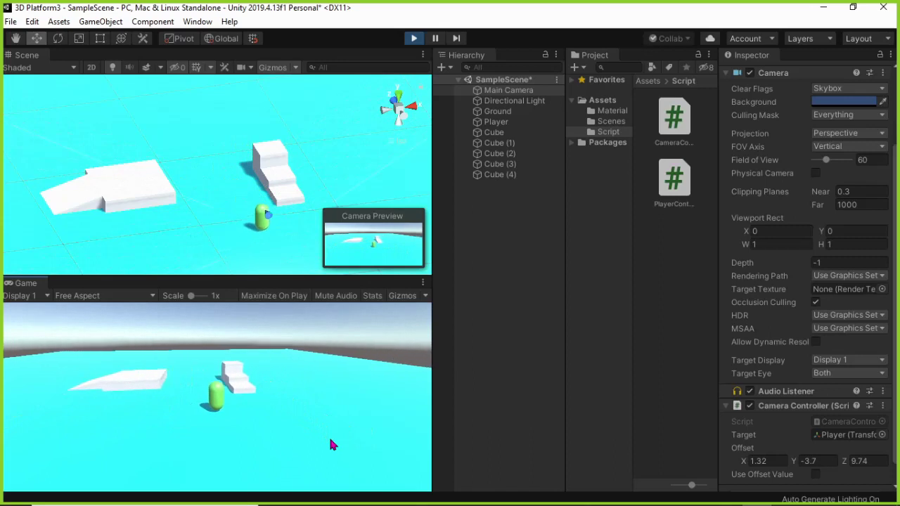
pyautogui.press('d')
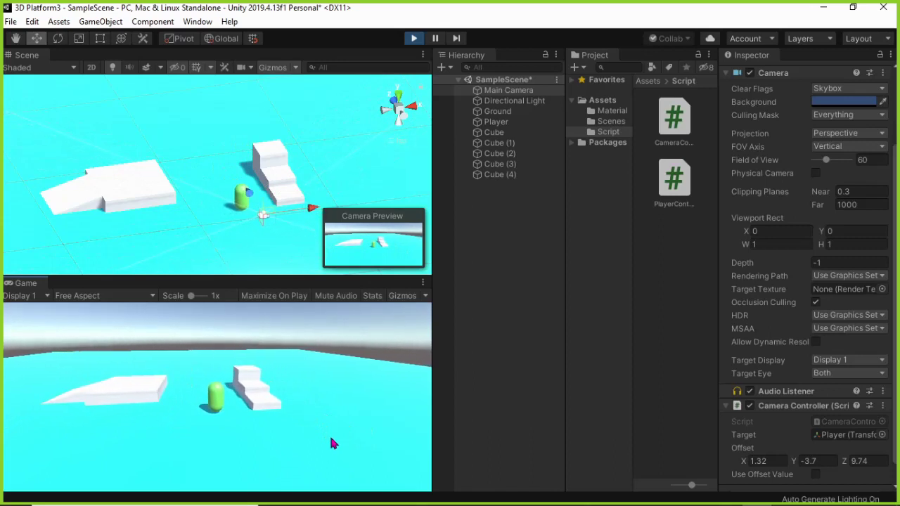
pyautogui.hotkey('alt', 'Tab')
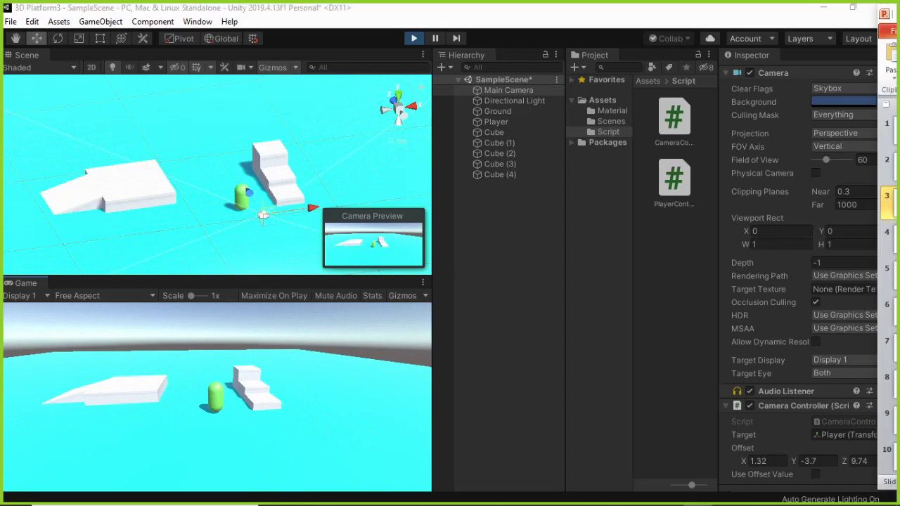
pyautogui.press('Up')
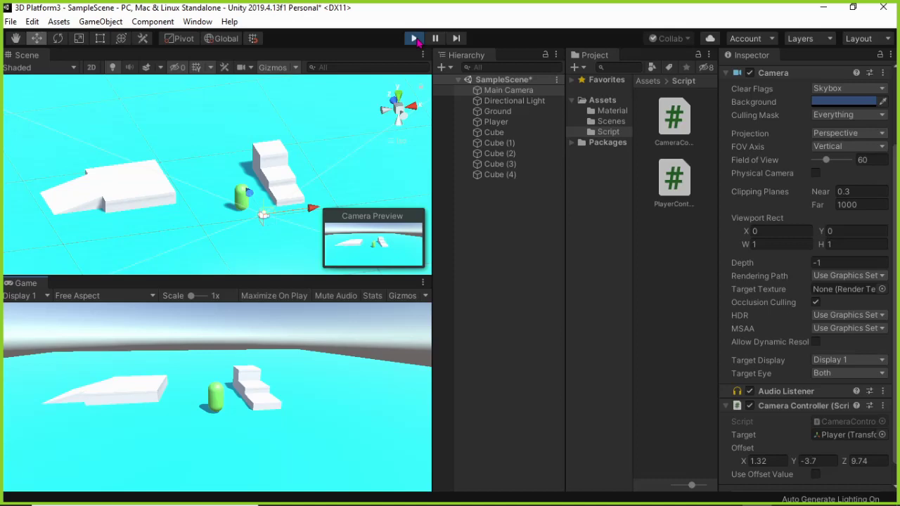
# Step: Steer the player left, then right onto the ramp platform, and select the Player object
pyautogui.press('a')
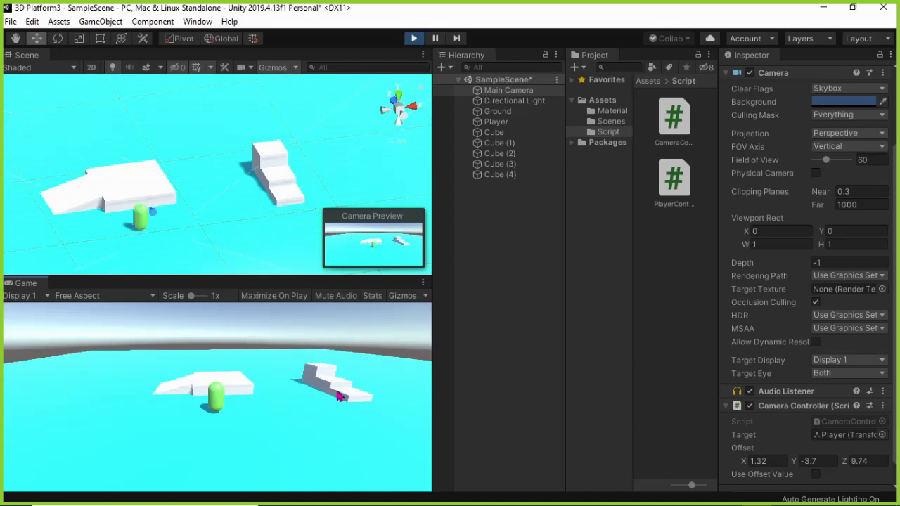
pyautogui.press('a')
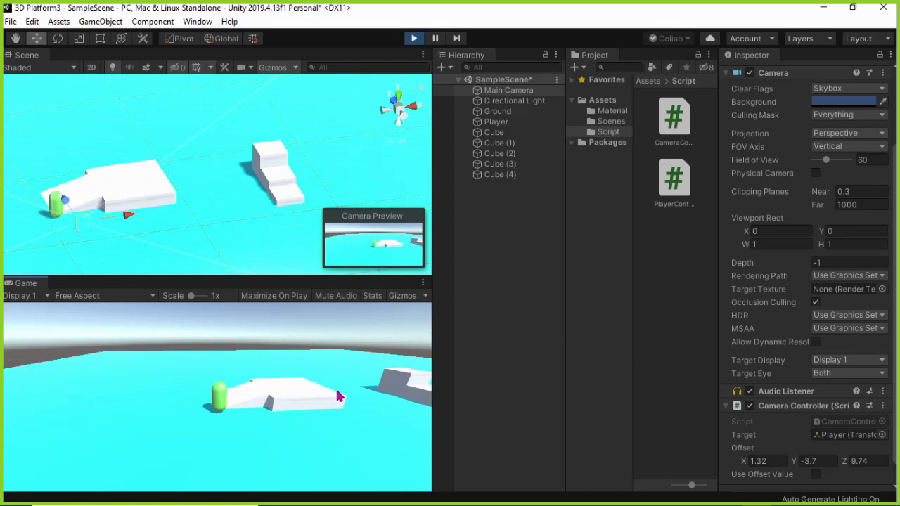
pyautogui.press('d')
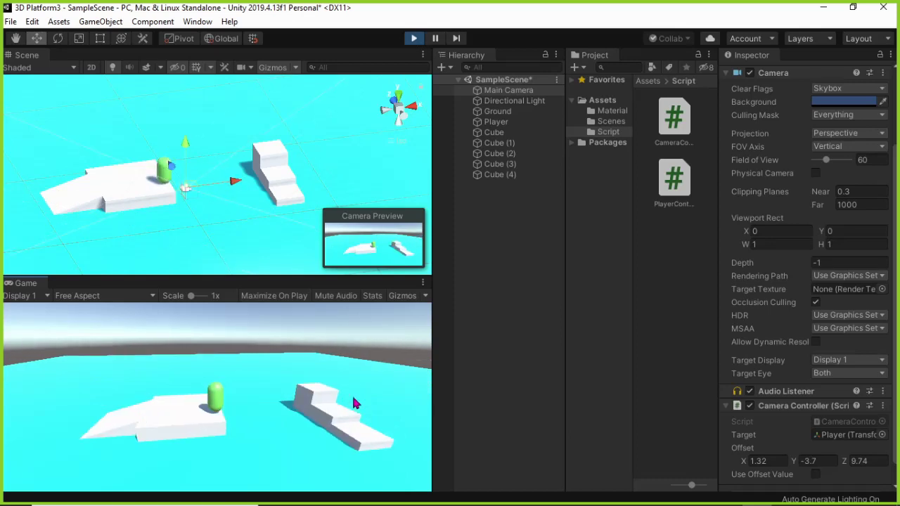
pyautogui.click(495, 122)
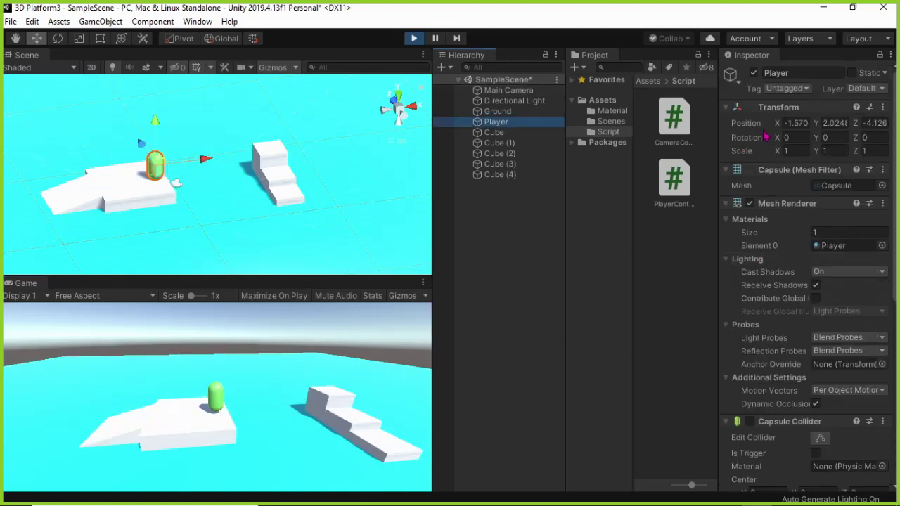
# Step: Switch the Inspector to Debug and watch Player's Move Direction while moving it left and right
pyautogui.click(890, 55)
pyautogui.click(819, 83)
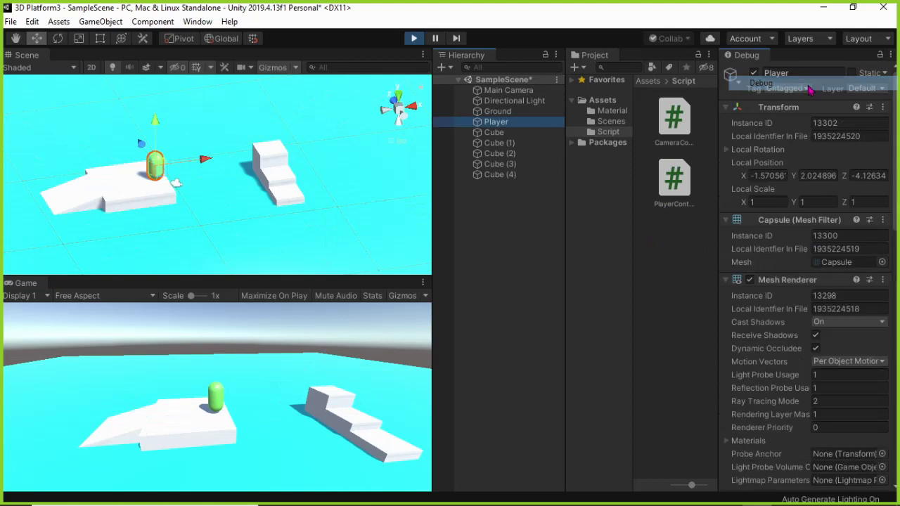
pyautogui.scroll(-5, 837, 211)
pyautogui.scroll(-2, 841, 261)
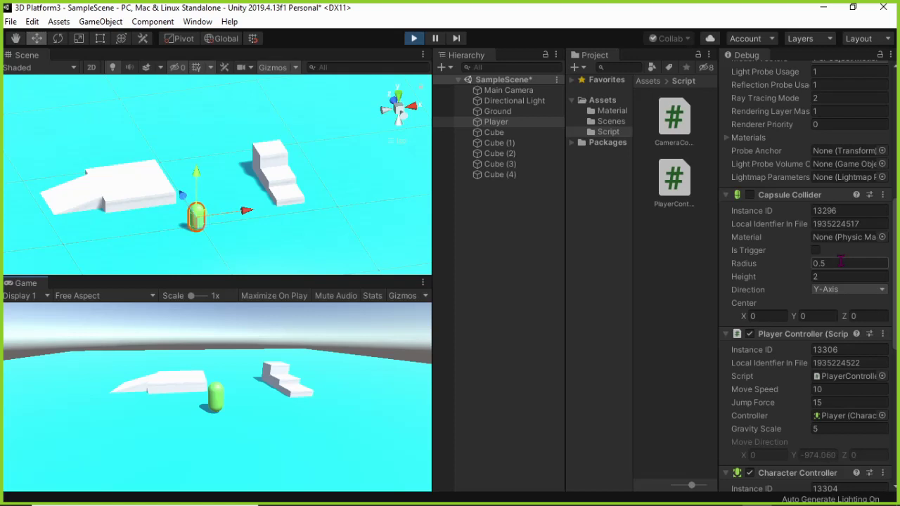
pyautogui.scroll(-3, 841, 264)
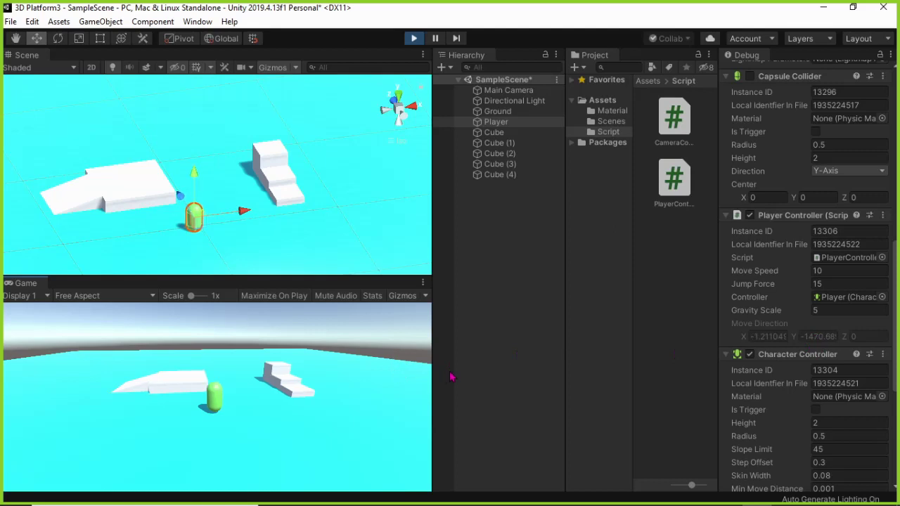
pyautogui.press('a')
pyautogui.press('d')
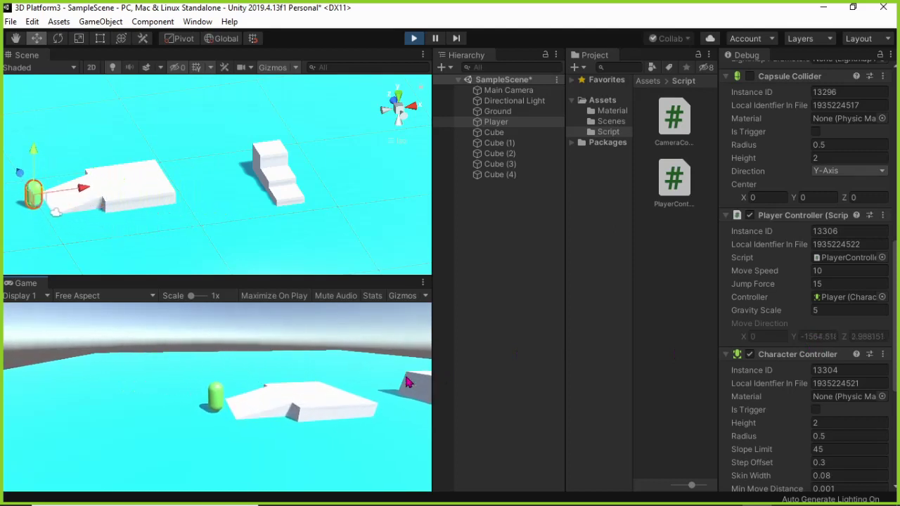
pyautogui.press('d')
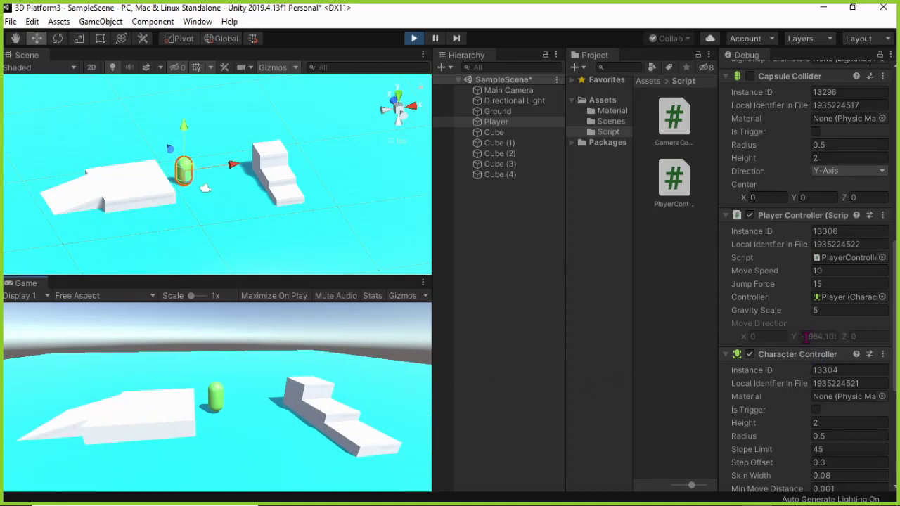
# Step: Stop Play mode and open the PlayerController script for editing
pyautogui.click(415, 36)
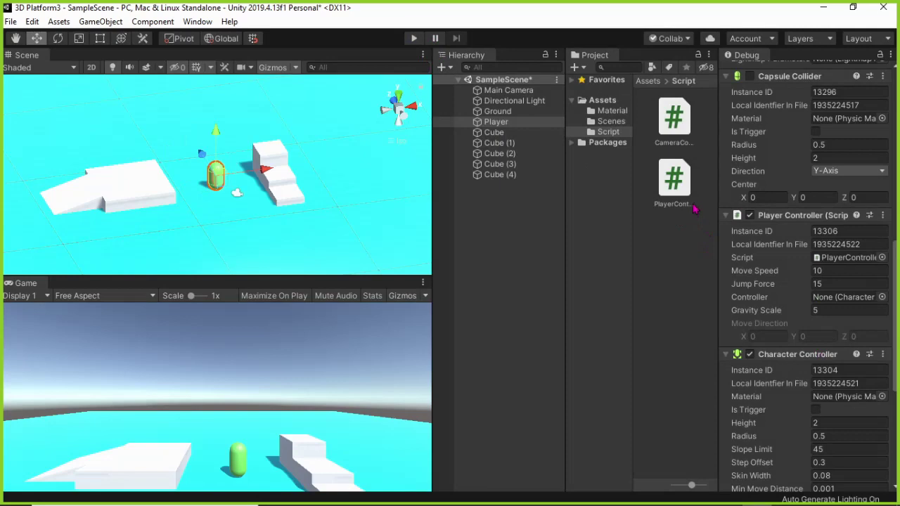
pyautogui.click(680, 187)
pyautogui.doubleClick(678, 183)
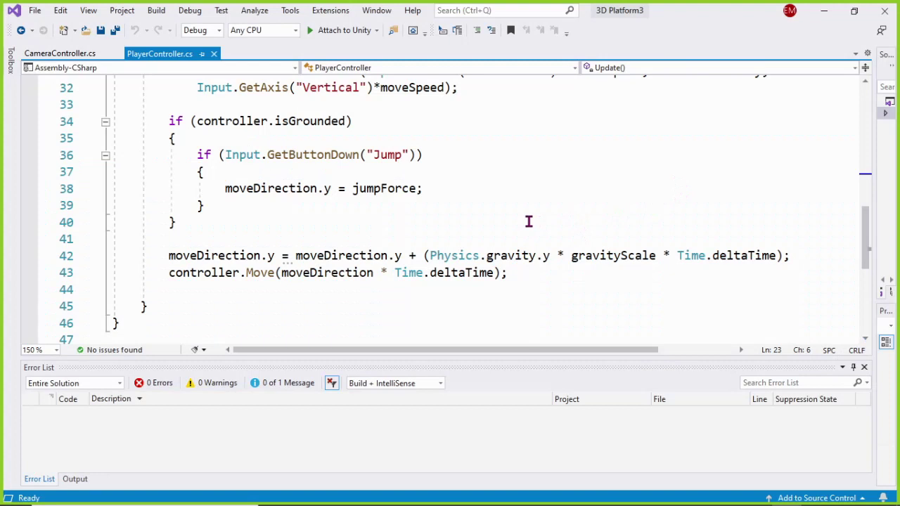
# Step: Add moveDirection.y = 0f; inside the isGrounded block and save PlayerController.cs
pyautogui.scroll(2, 529, 222)
pyautogui.click(360, 222)
pyautogui.click(301, 239)
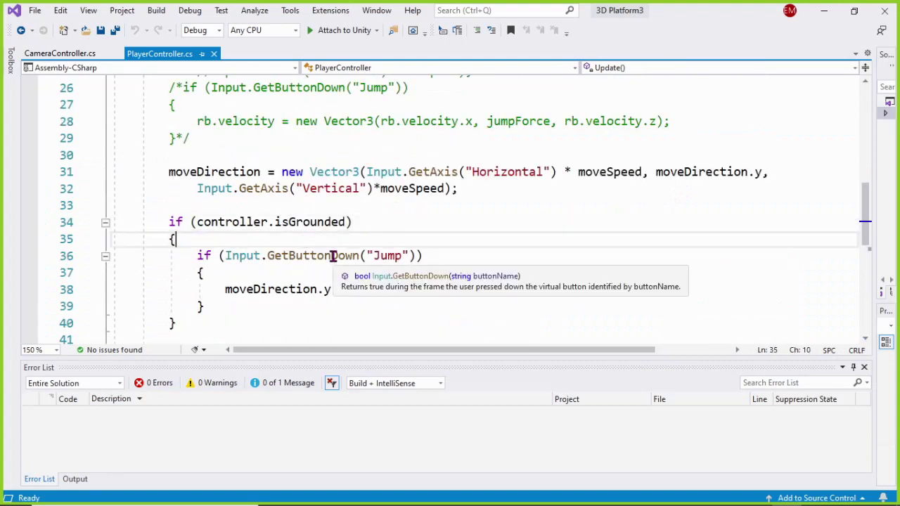
pyautogui.press('Return')
pyautogui.write('mo')
pyautogui.press('Tab')
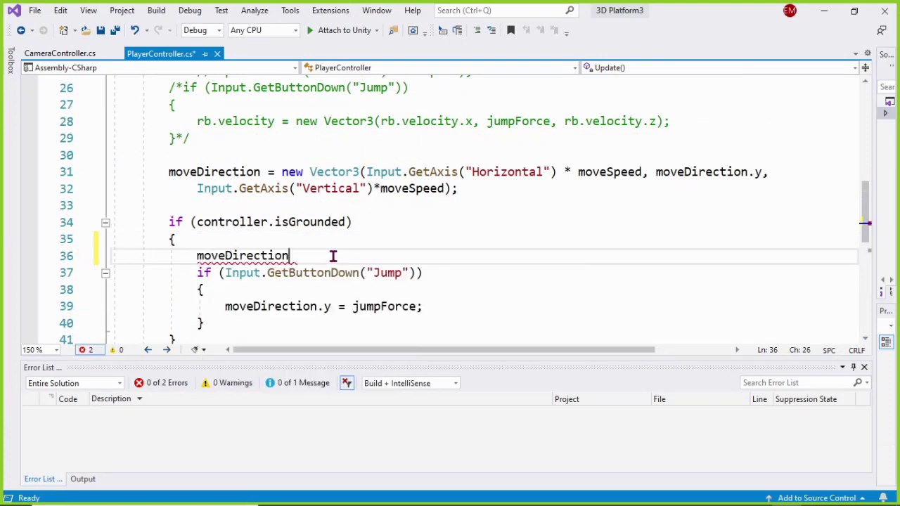
pyautogui.write('.y ')
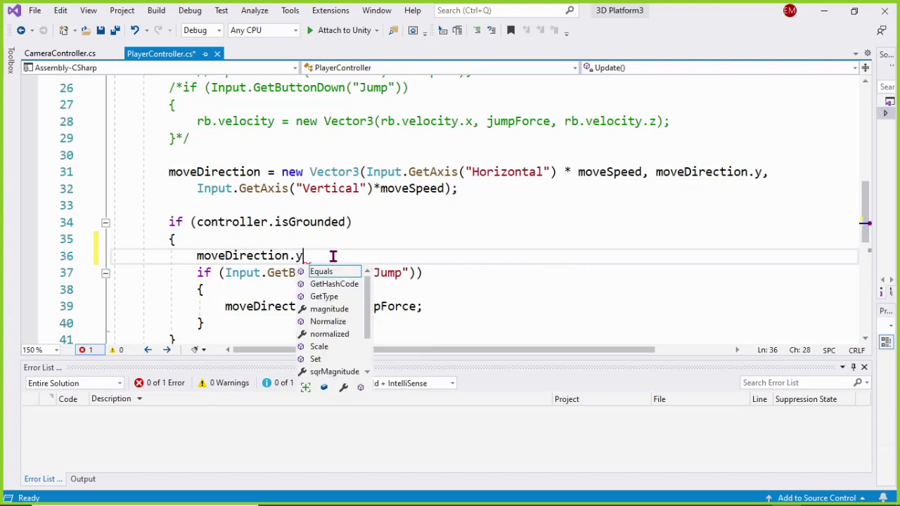
pyautogui.write('= 0f;')
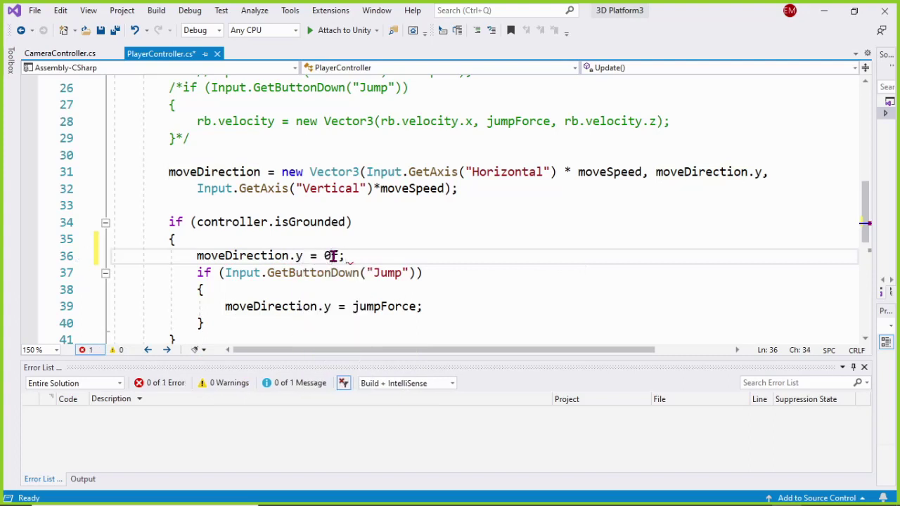
pyautogui.hotkey('ctrl', 's')
pyautogui.hotkey('alt', 'Tab')
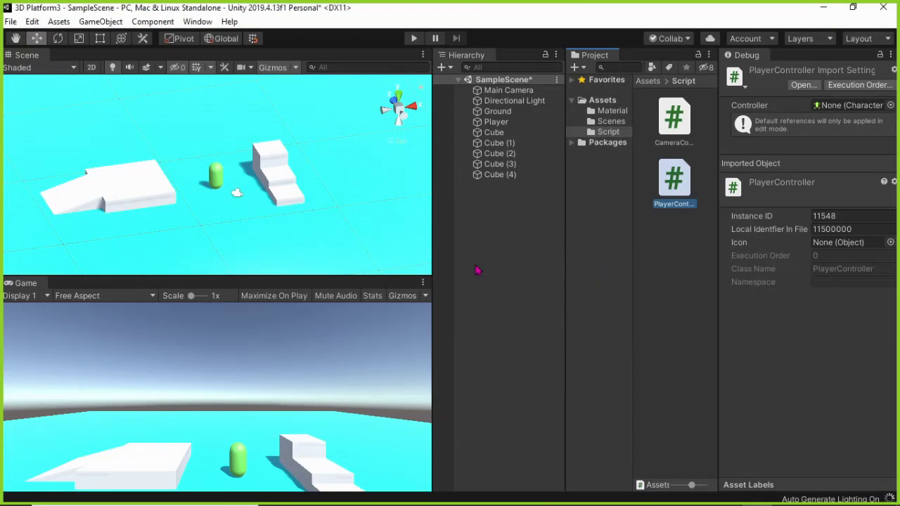
# Step: Enter Play mode and scroll the Player's Inspector down to its Player Controller component
pyautogui.click(414, 38)
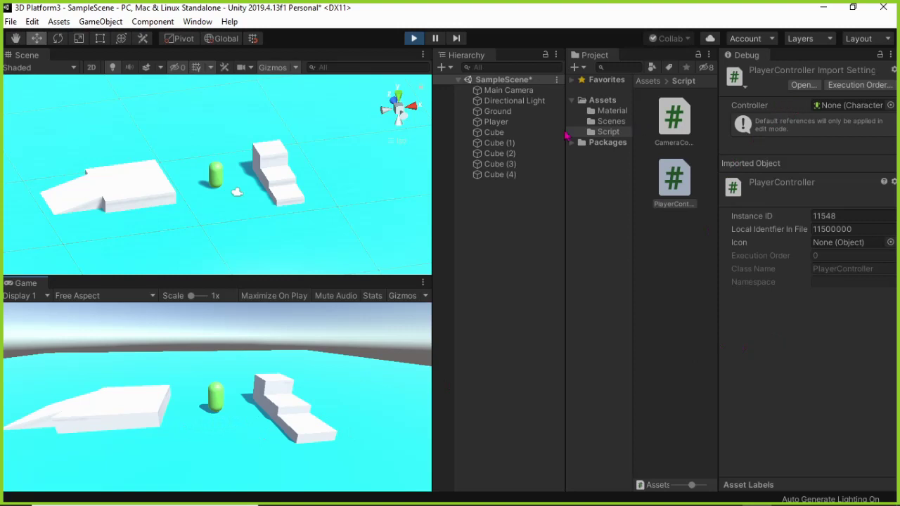
pyautogui.click(503, 123)
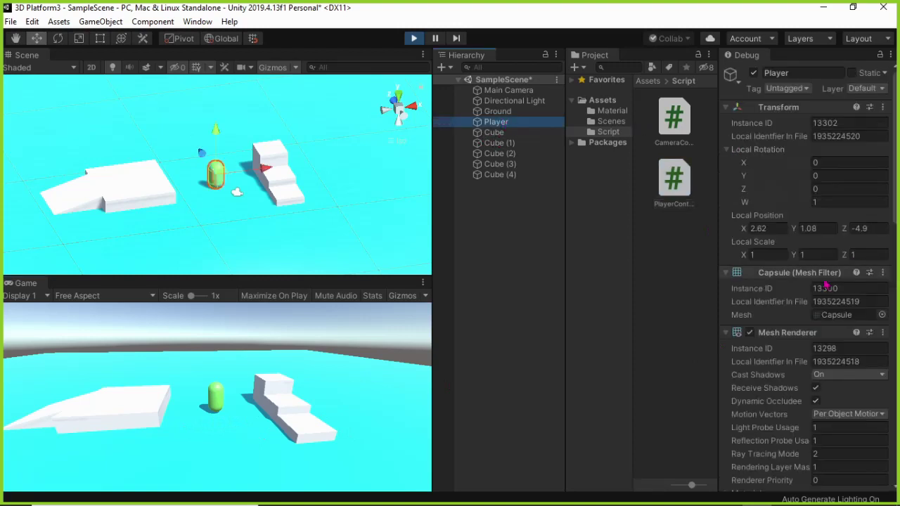
pyautogui.scroll(-10, 826, 284)
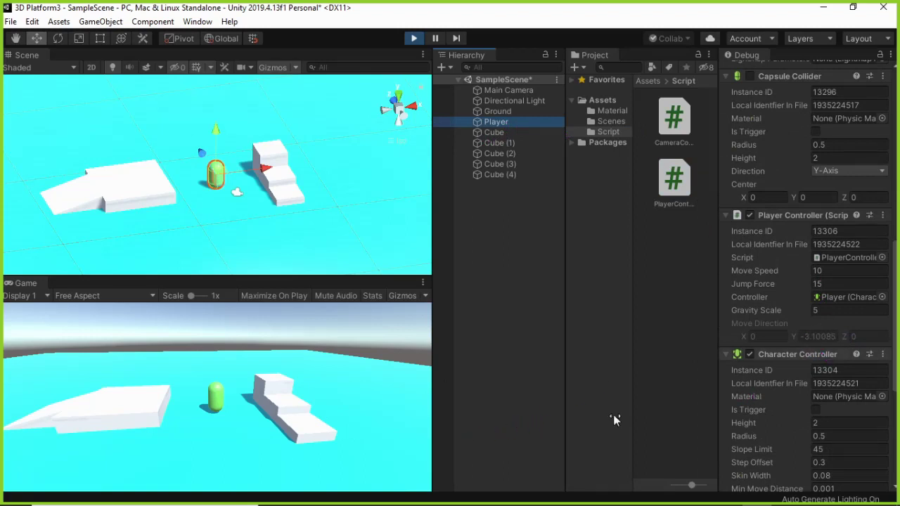
# Step: Jump and run the player across the platforms toward the stairs in the Game view
pyautogui.click(394, 415)
pyautogui.press('space')
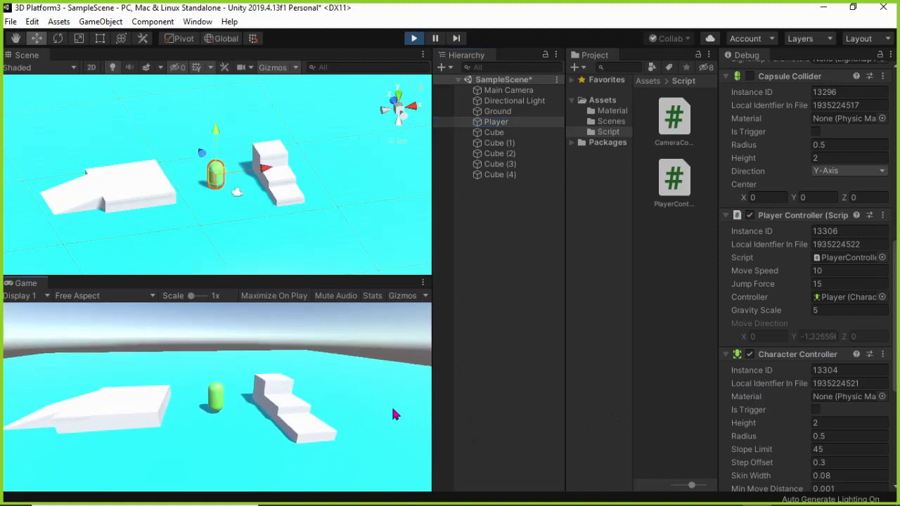
pyautogui.press('space')
pyautogui.press('space')
pyautogui.press('s')
pyautogui.press('s')
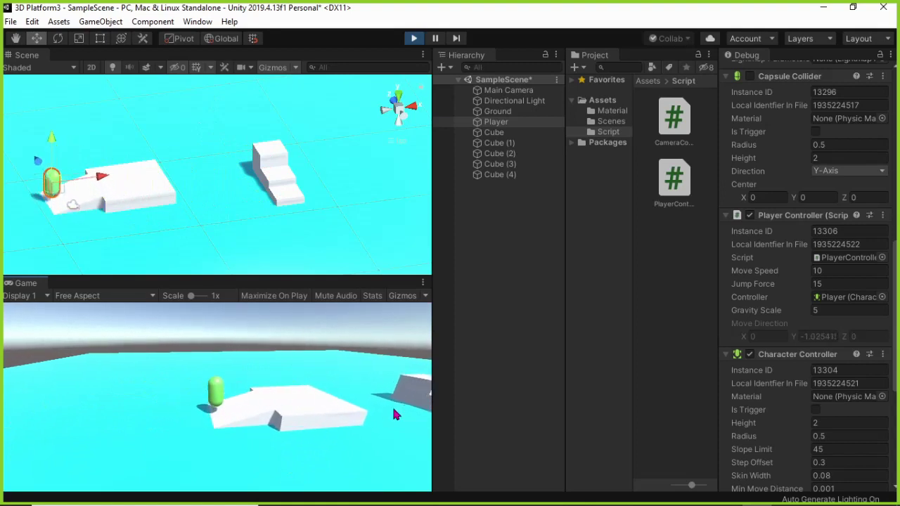
pyautogui.press('d')
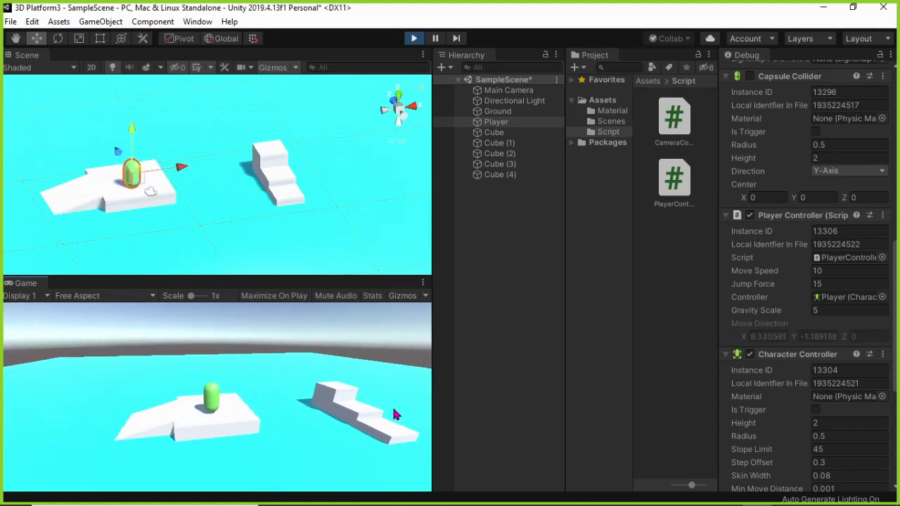
pyautogui.press('a')
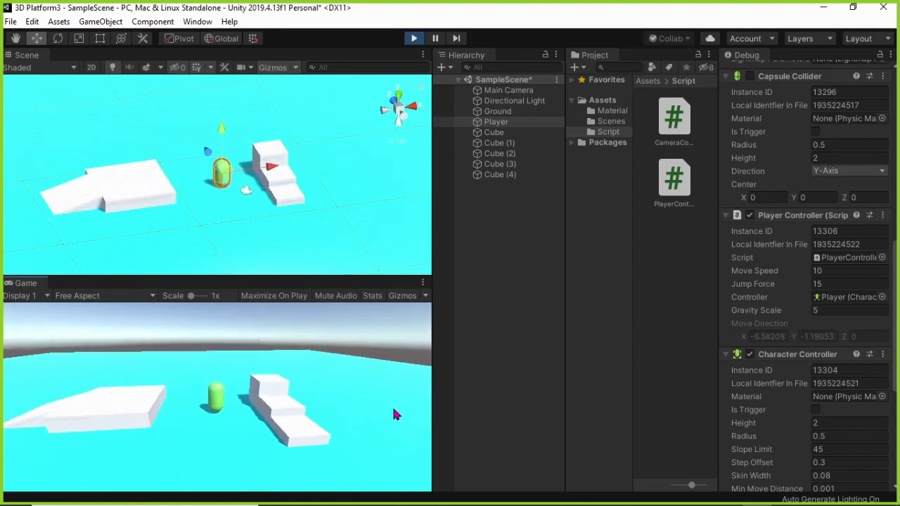
pyautogui.press('w')
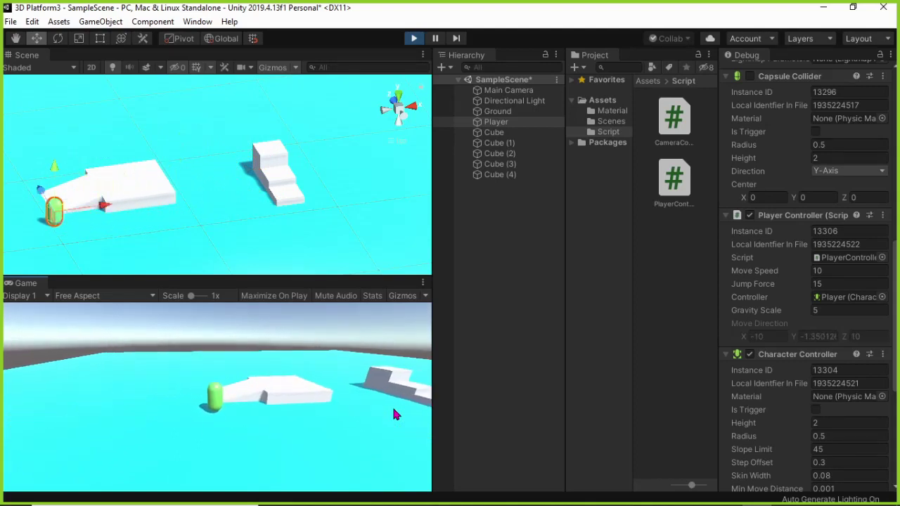
pyautogui.press('d')
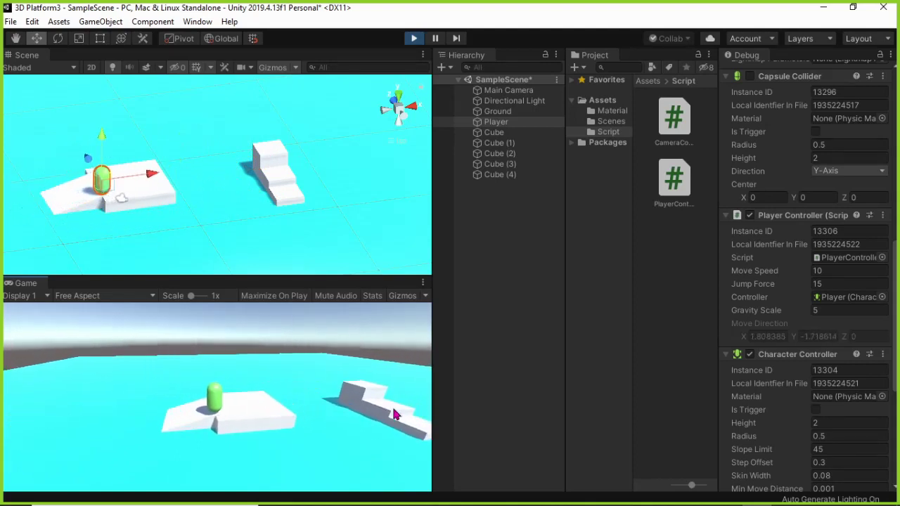
pyautogui.press('d')
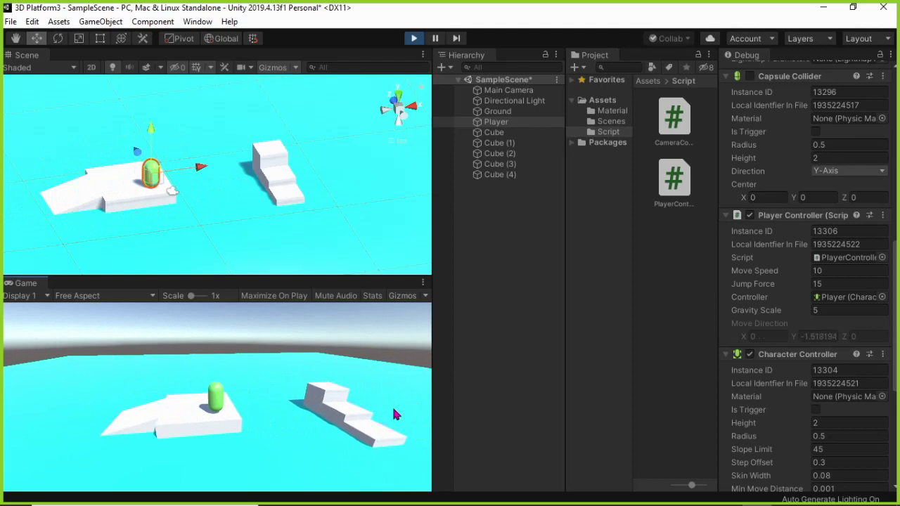
pyautogui.press('d')
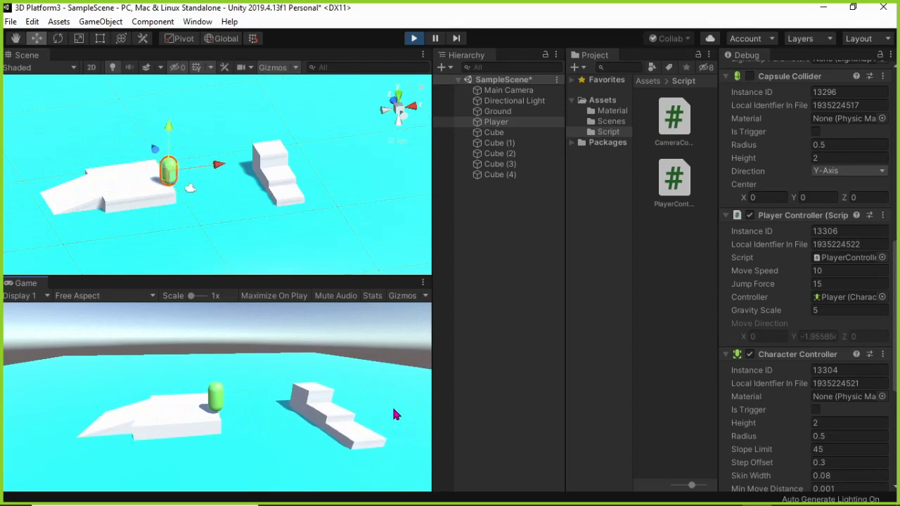
pyautogui.press('d')
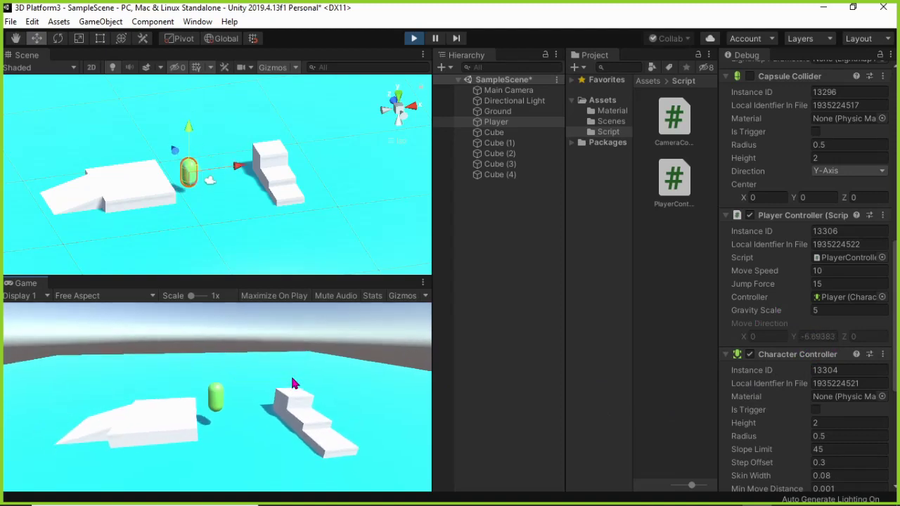
pyautogui.press('s')
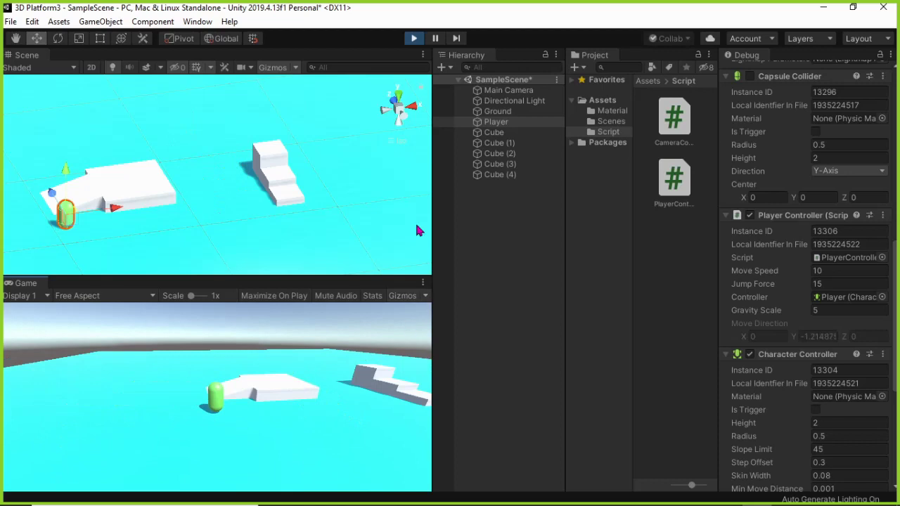
# Step: Stop Play mode and open the CameraController script
pyautogui.hotkey('ctrl', 'p')
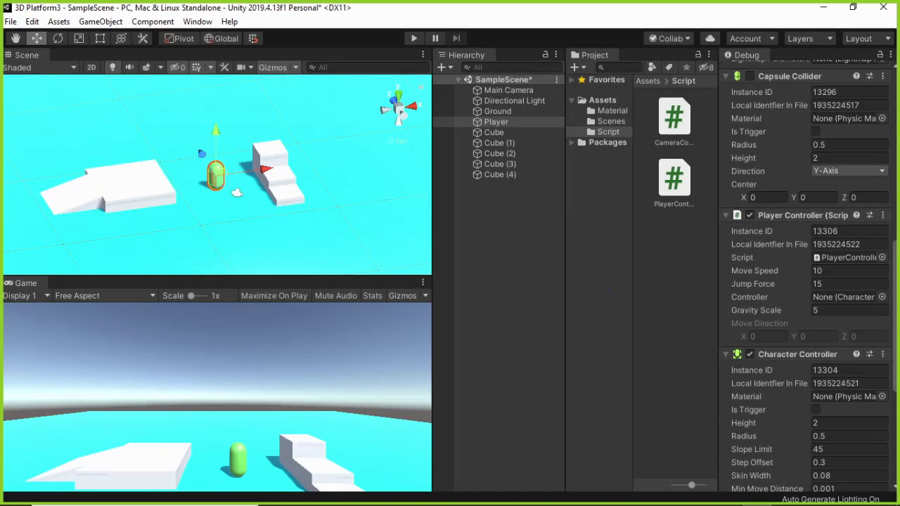
pyautogui.click(887, 196)
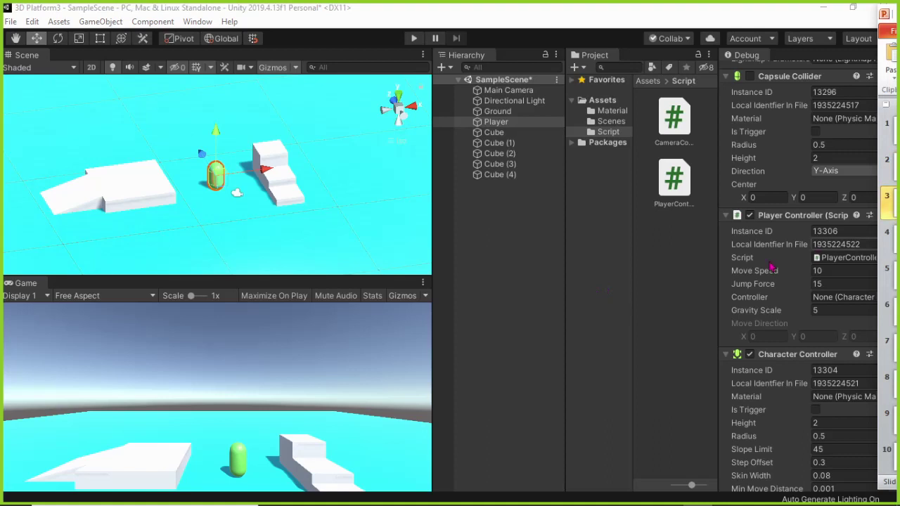
pyautogui.click(686, 135)
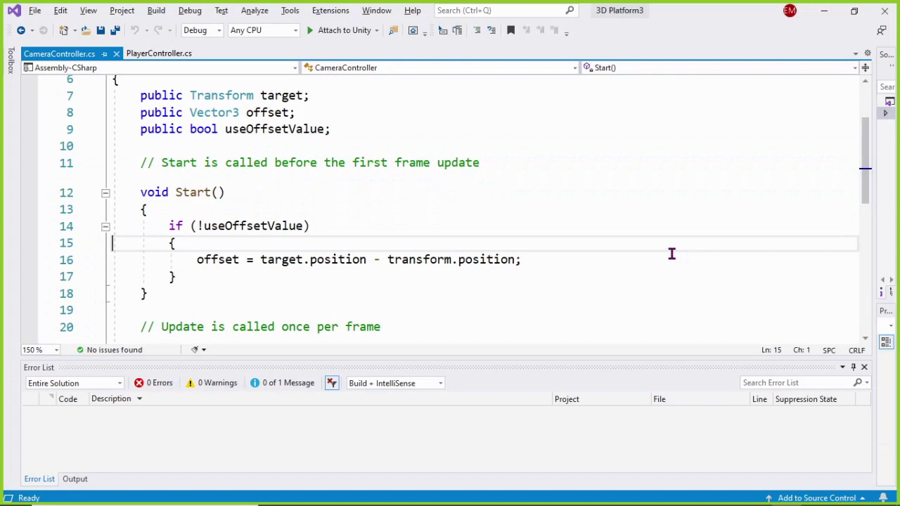
# Step: Declare 'public float rotateSpeed;' below the useOffsetValue field in CameraController.cs
pyautogui.scroll(2, 302, 227)
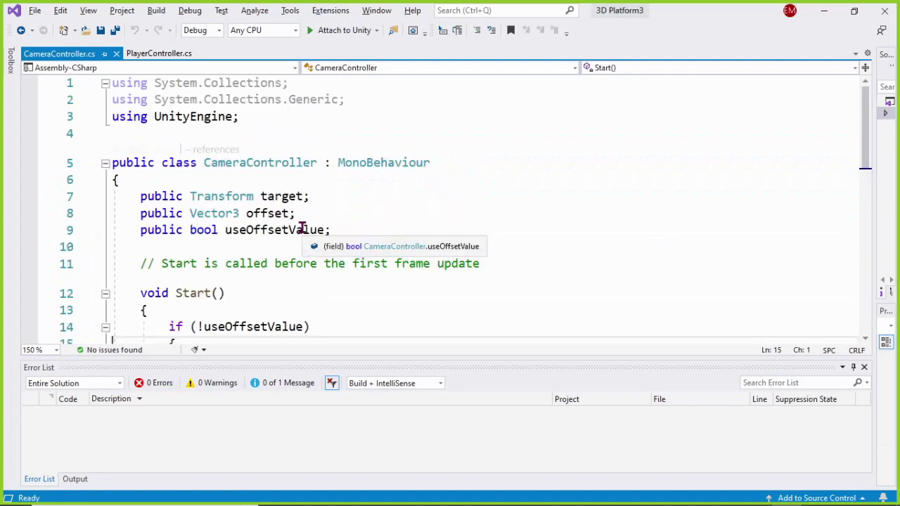
pyautogui.scroll(-2, 302, 227)
pyautogui.click(344, 131)
pyautogui.press('Return')
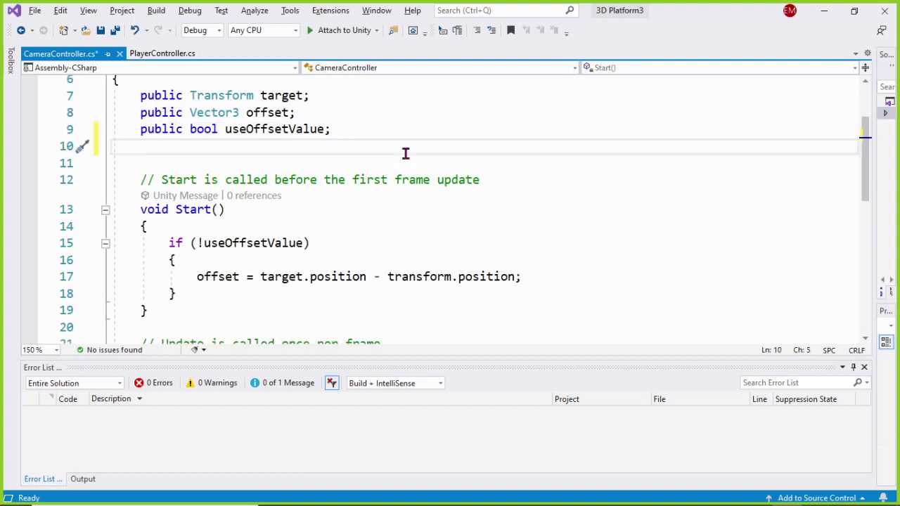
pyautogui.write('pu')
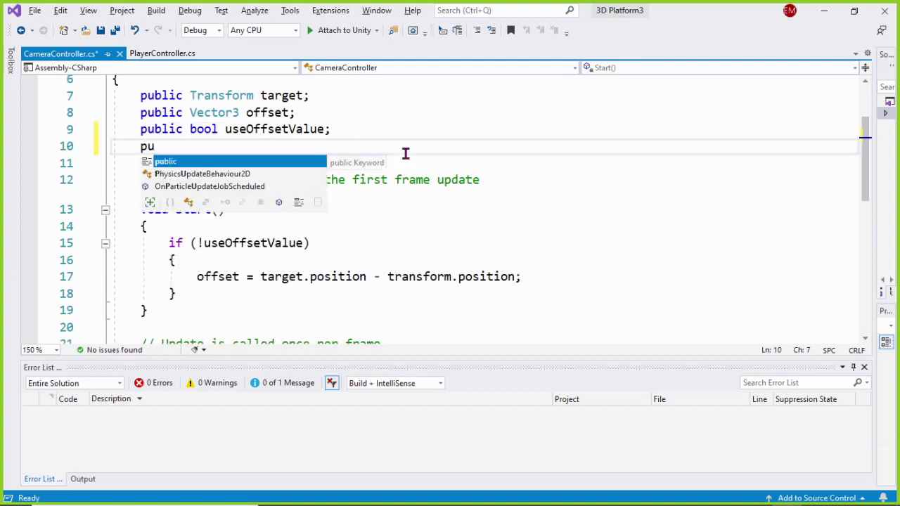
pyautogui.press('Tab')
pyautogui.write('flo')
pyautogui.press('Tab')
pyautogui.write('rotateSpeed;')
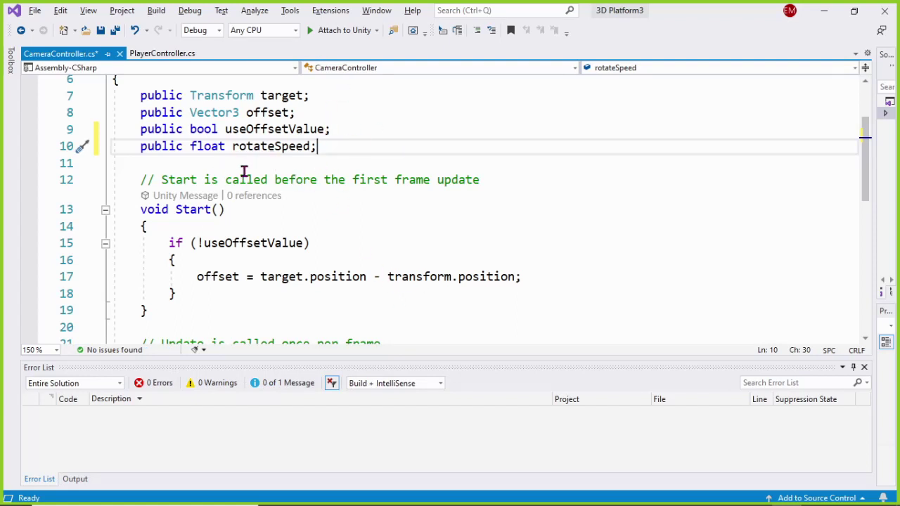
pyautogui.hotkey('alt', 'Tab')
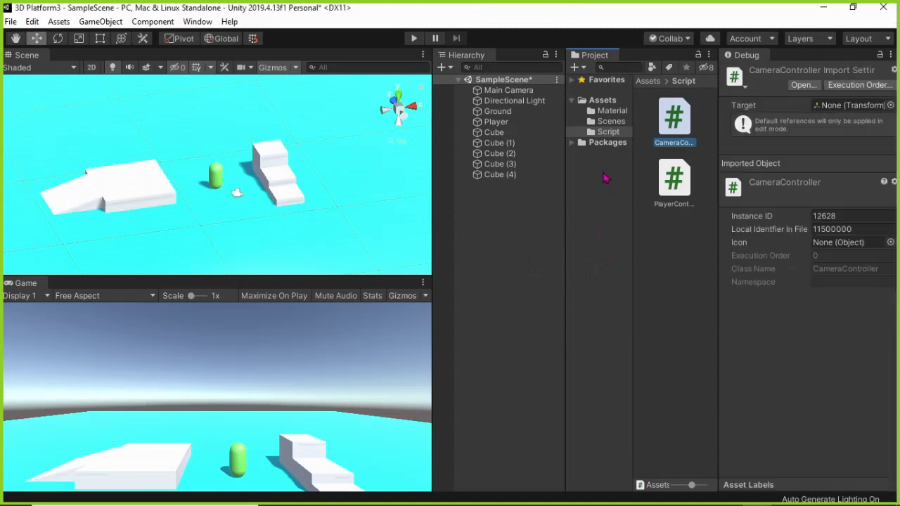
# Step: Enter 5 as Rotate Speed in the Main Camera's Camera Controller component
pyautogui.click(496, 122)
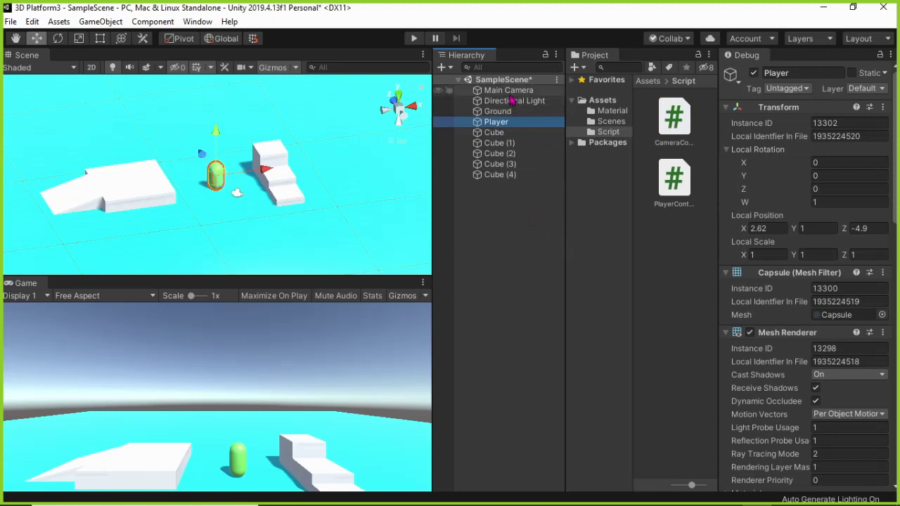
pyautogui.click(508, 91)
pyautogui.scroll(-5, 825, 392)
pyautogui.scroll(-5, 827, 393)
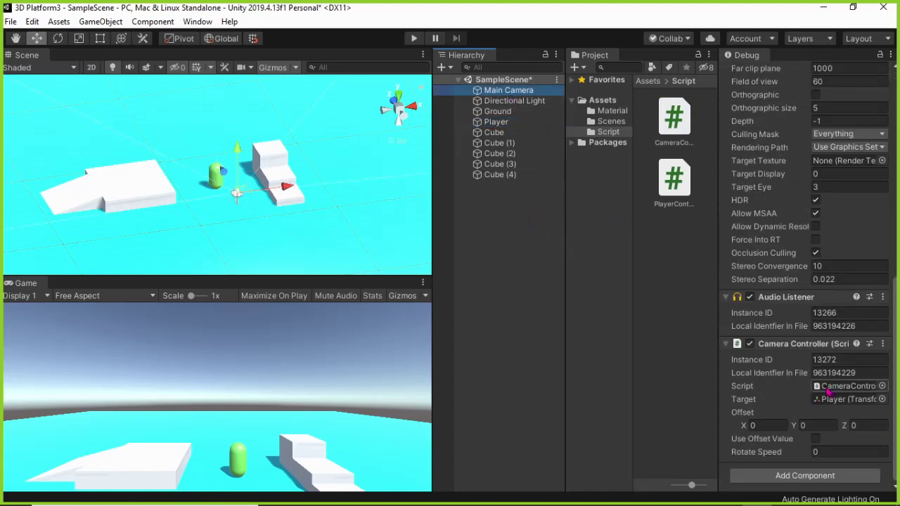
pyautogui.click(816, 452)
pyautogui.write('5')
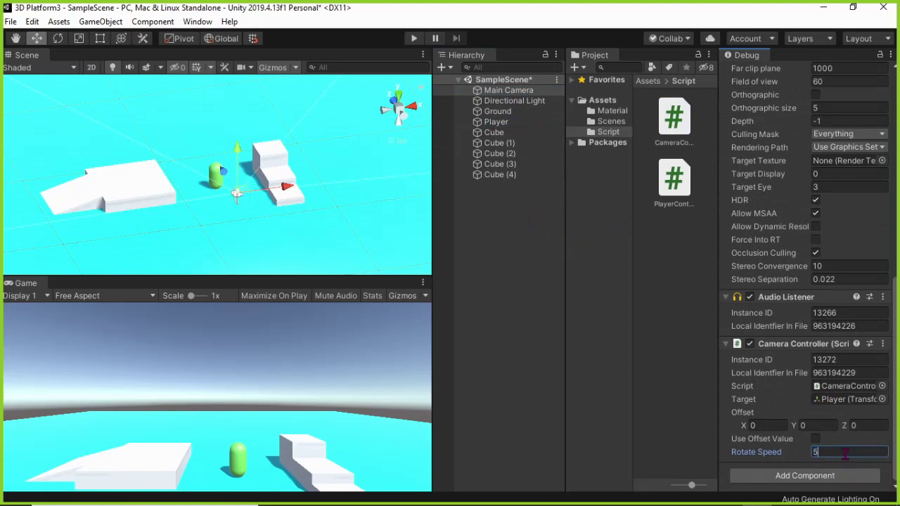
pyautogui.click(660, 427)
pyautogui.click(450, 90)
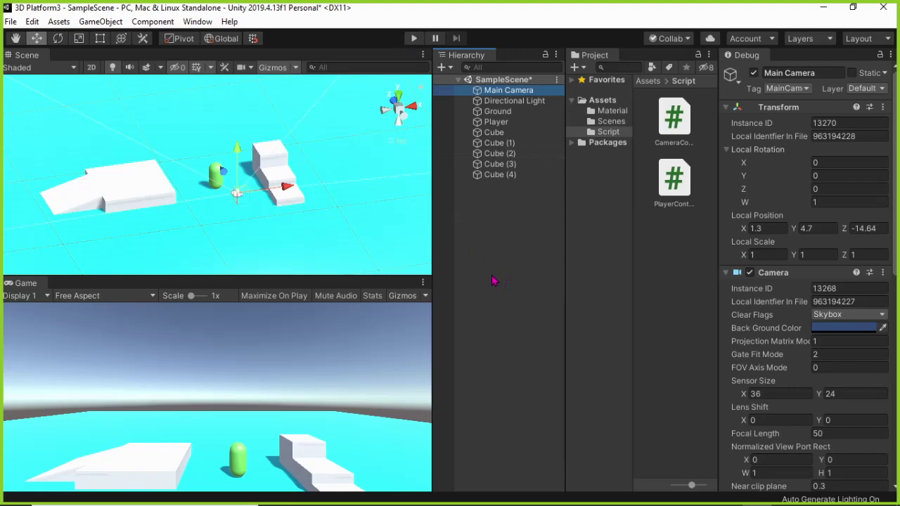
pyautogui.hotkey('alt', 'Tab')
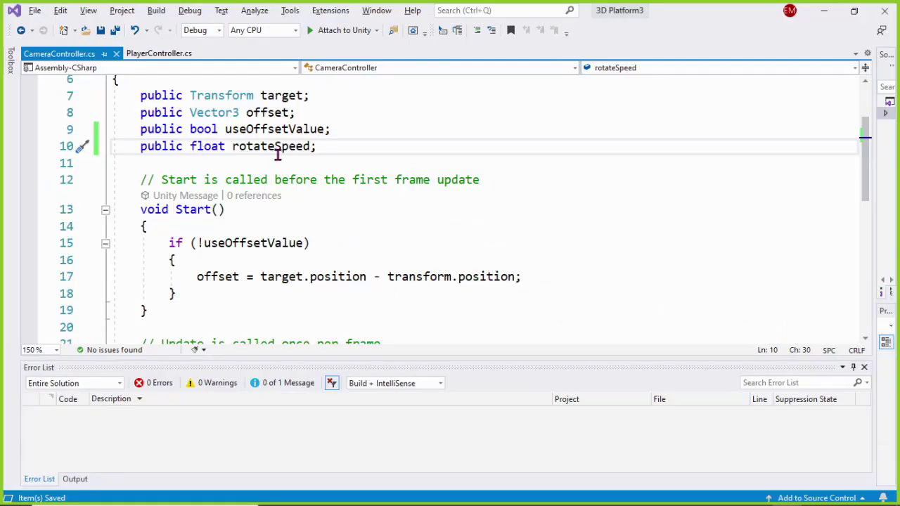
# Step: Insert the comment '//Mendapatkan posisi x mouse dan memutar target' at the top of Update()
pyautogui.scroll(-3, 320, 160)
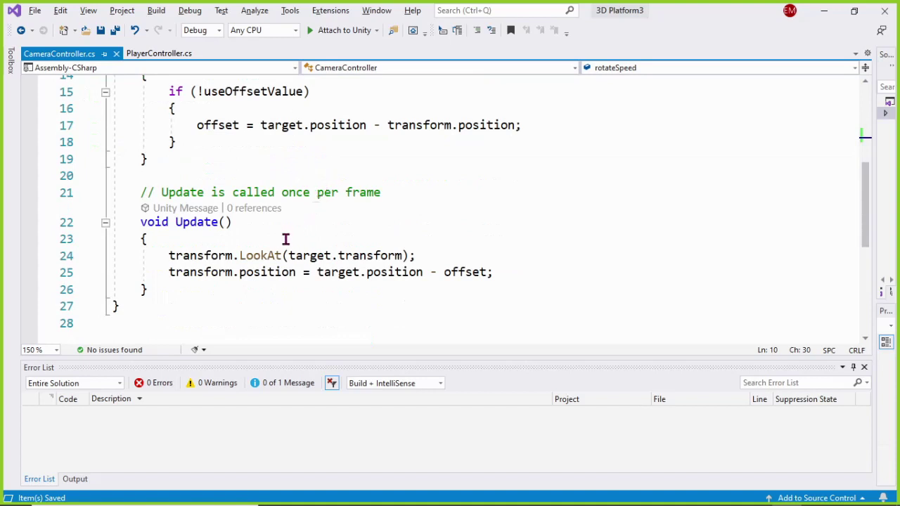
pyautogui.click(221, 239)
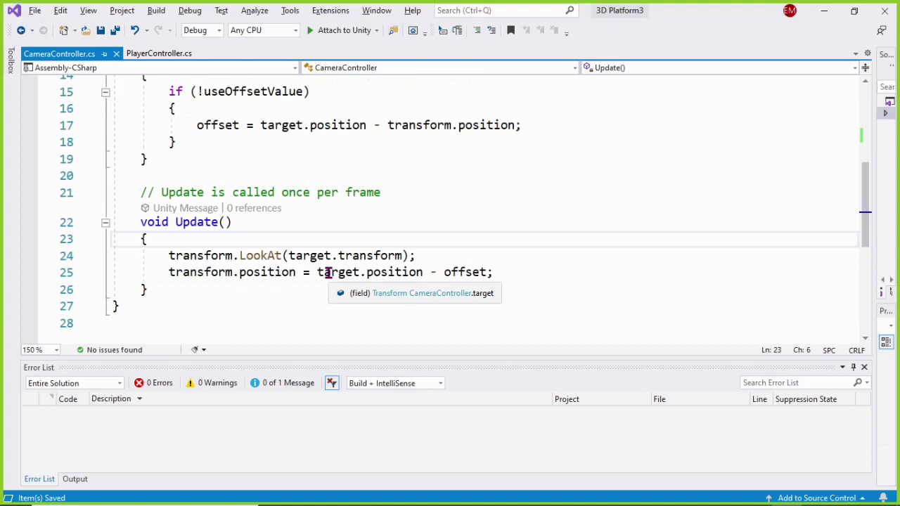
pyautogui.press('Return')
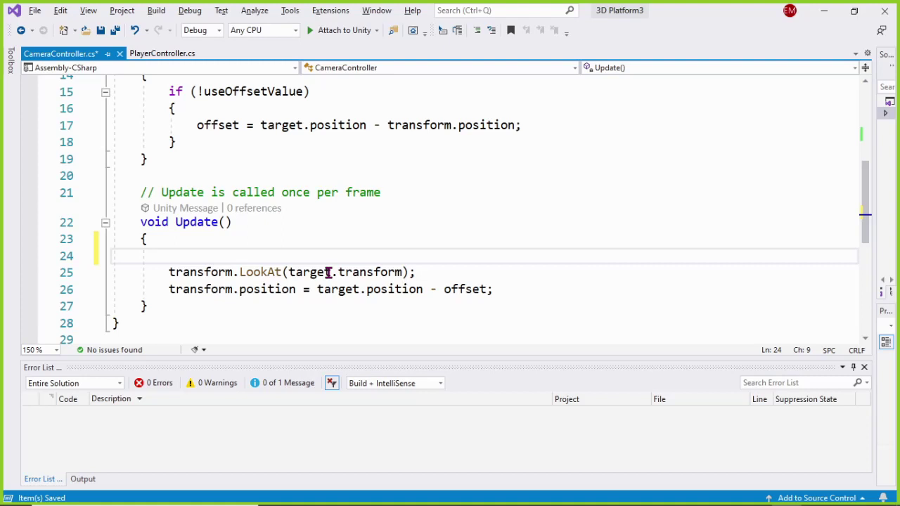
pyautogui.write('//Mendapatkan posisi x')
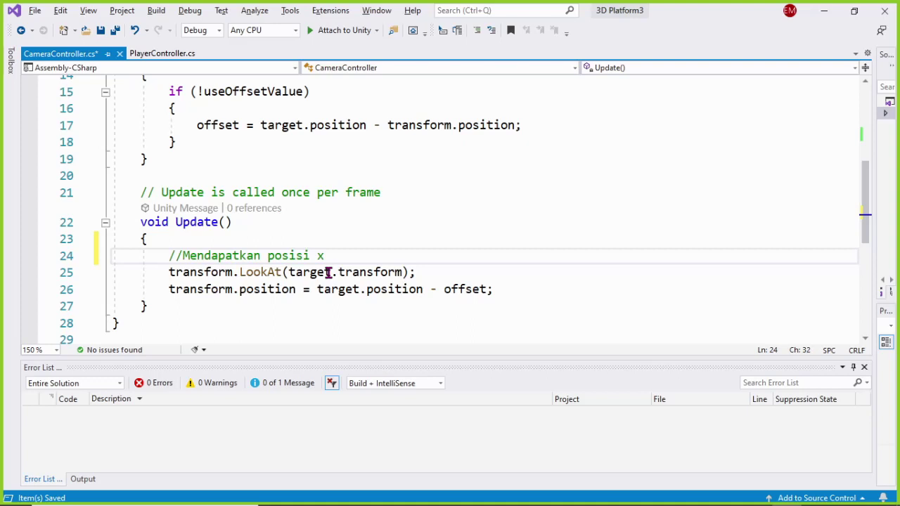
pyautogui.write('mouse dan memutar target')
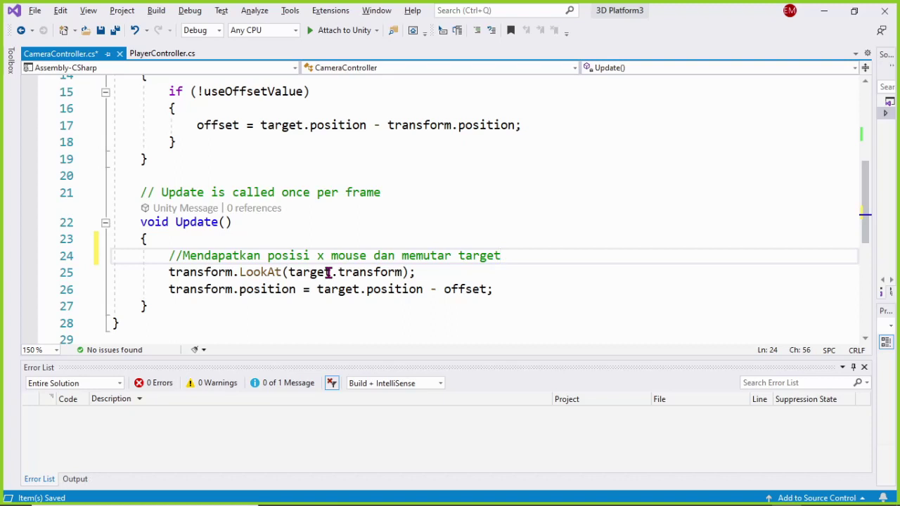
pyautogui.press('Return')
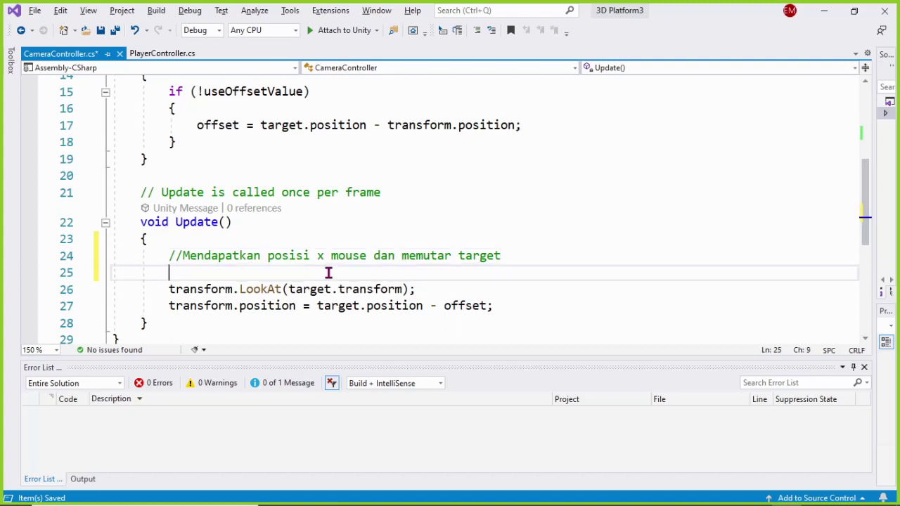
# Step: Write float horizontal = Input.GetAxis("Mouse X") * rotateSpeed; in Update()
pyautogui.write('float ')
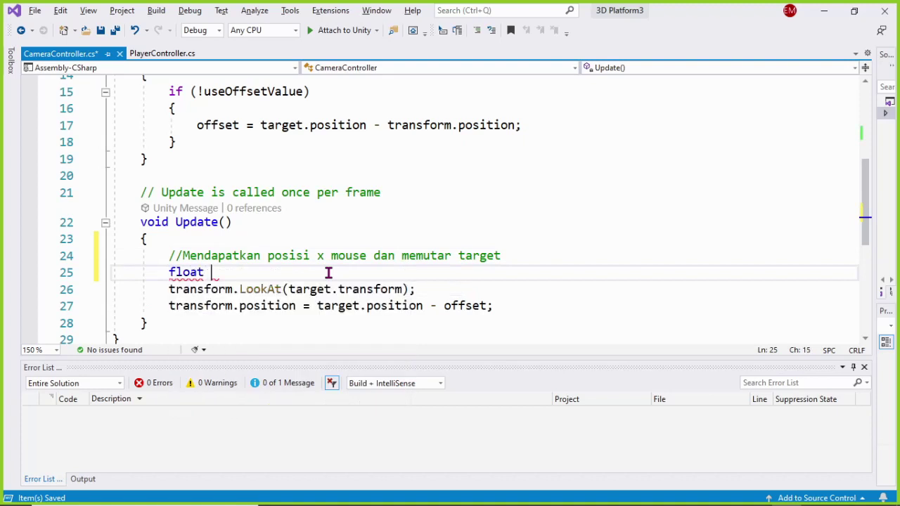
pyautogui.write('hozo')
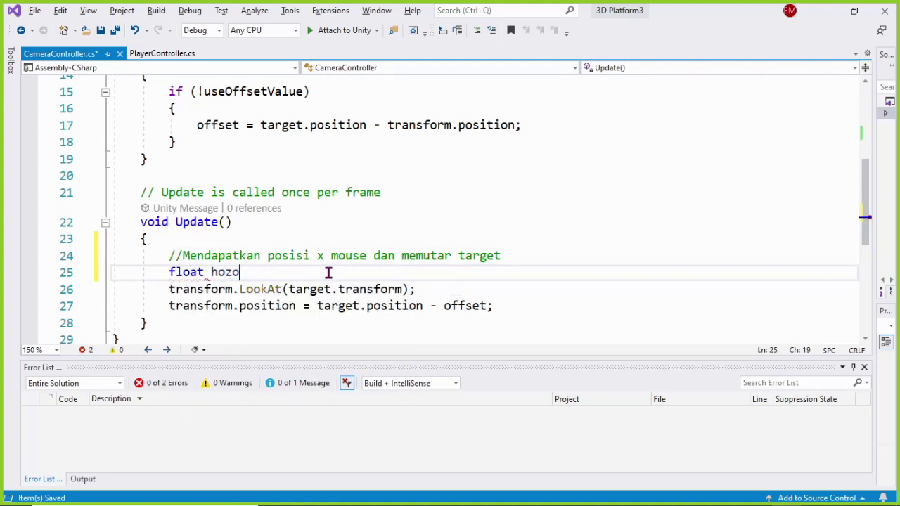
pyautogui.press('BackSpace')
pyautogui.press('BackSpace')
pyautogui.write('rizontal')
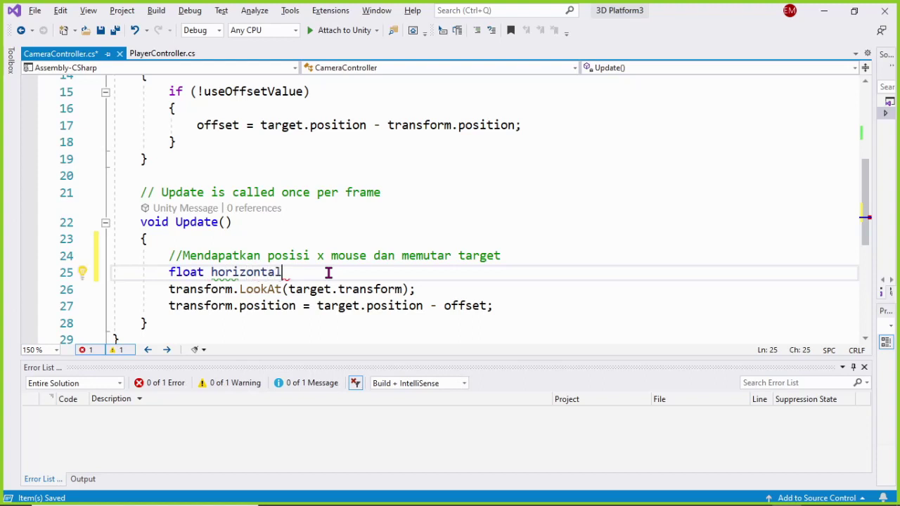
pyautogui.write(' = ')
pyautogui.write('Input')
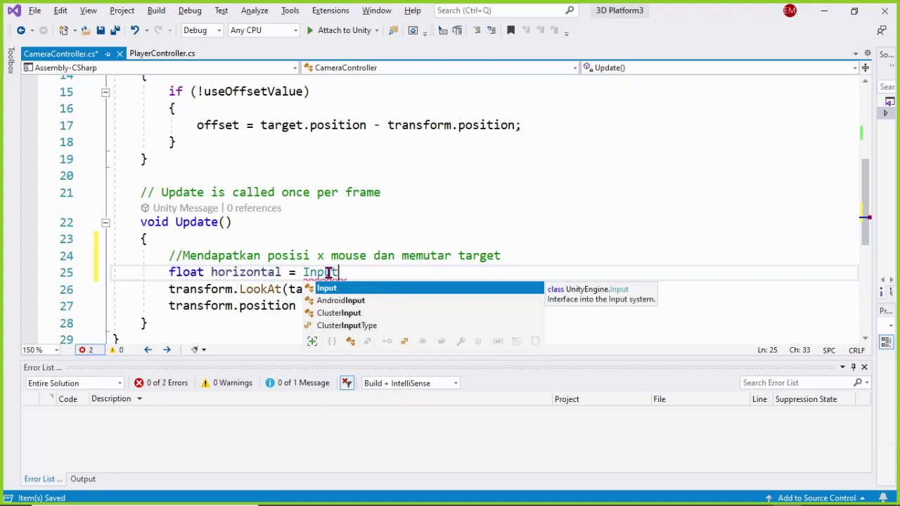
pyautogui.write('.')
pyautogui.press('Tab')
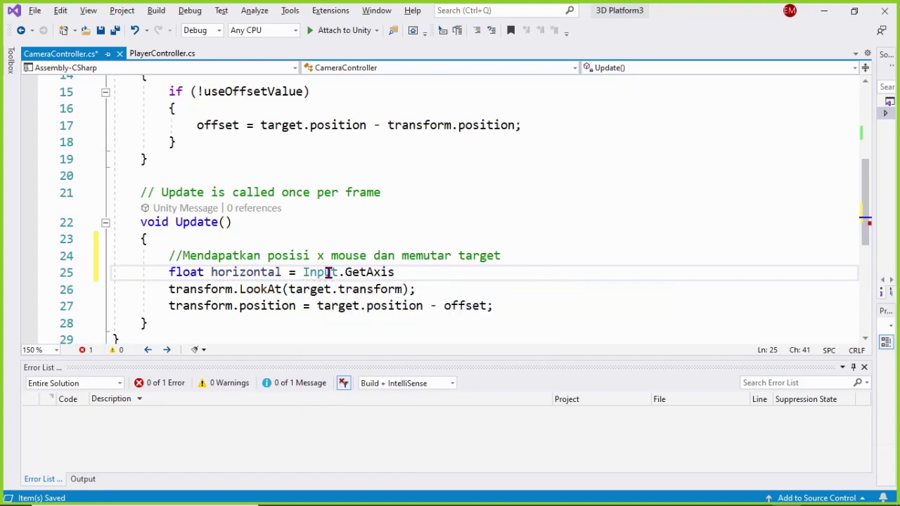
pyautogui.write('(')
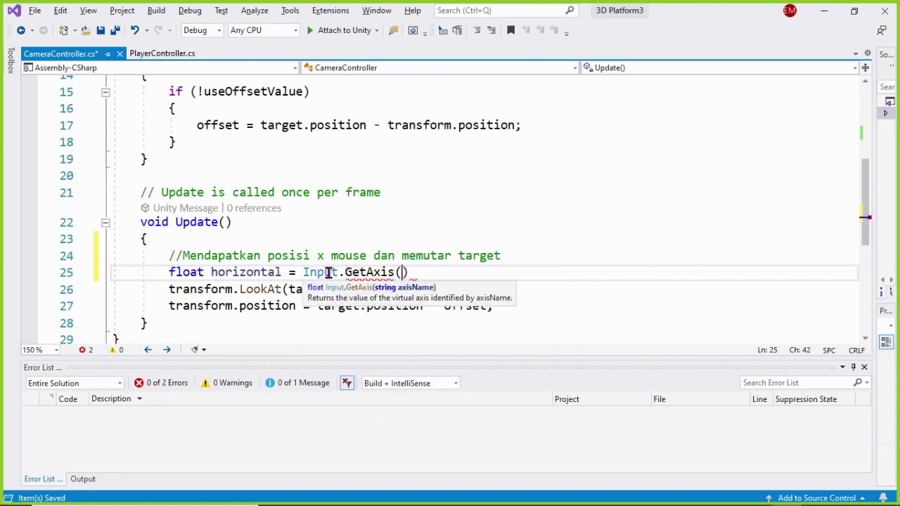
pyautogui.write('"Mouse X')
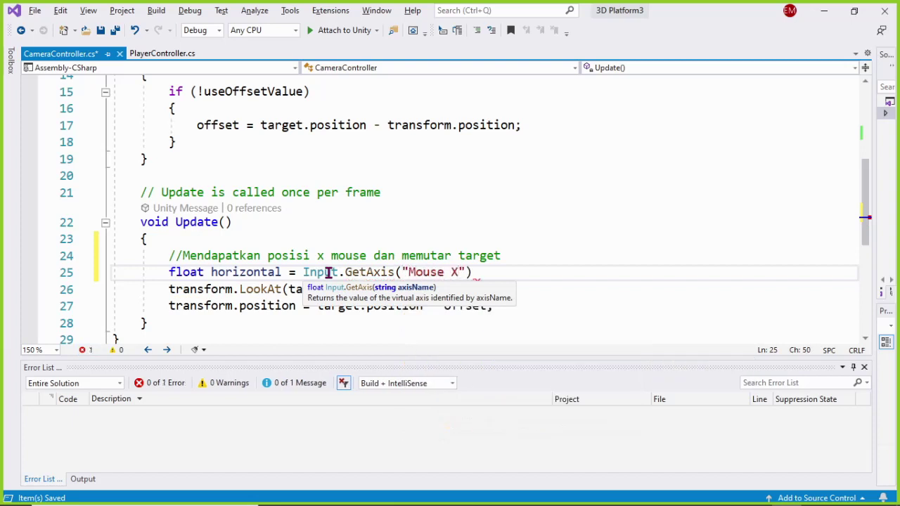
pyautogui.write('"')
pyautogui.write(')')
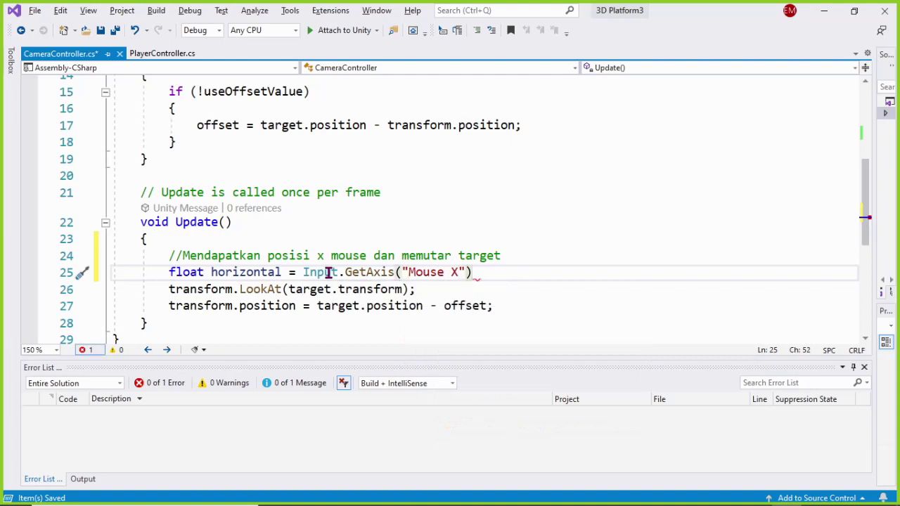
pyautogui.write('*')
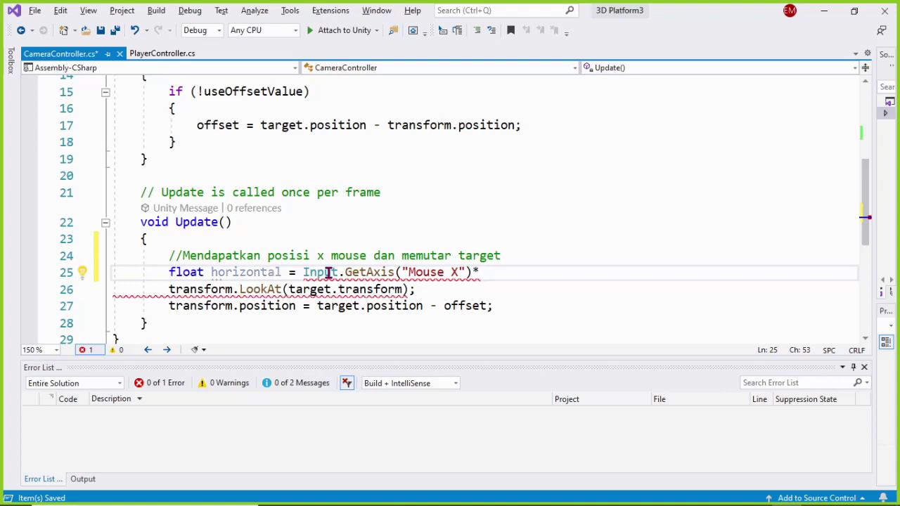
pyautogui.write('r')
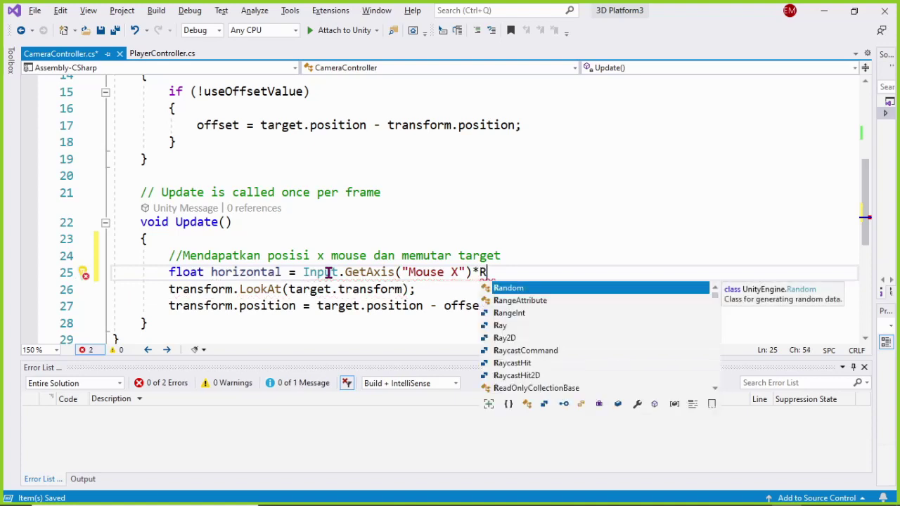
pyautogui.write('o')
pyautogui.press('Tab')
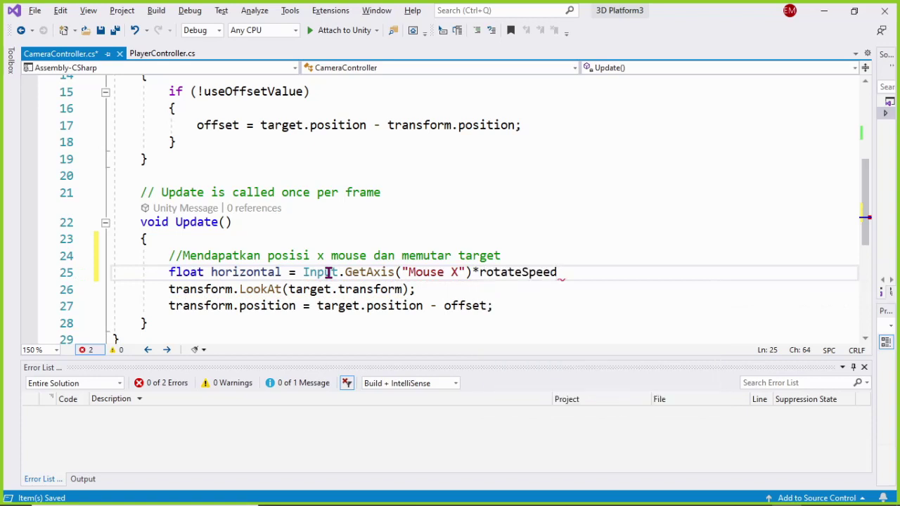
pyautogui.write(';')
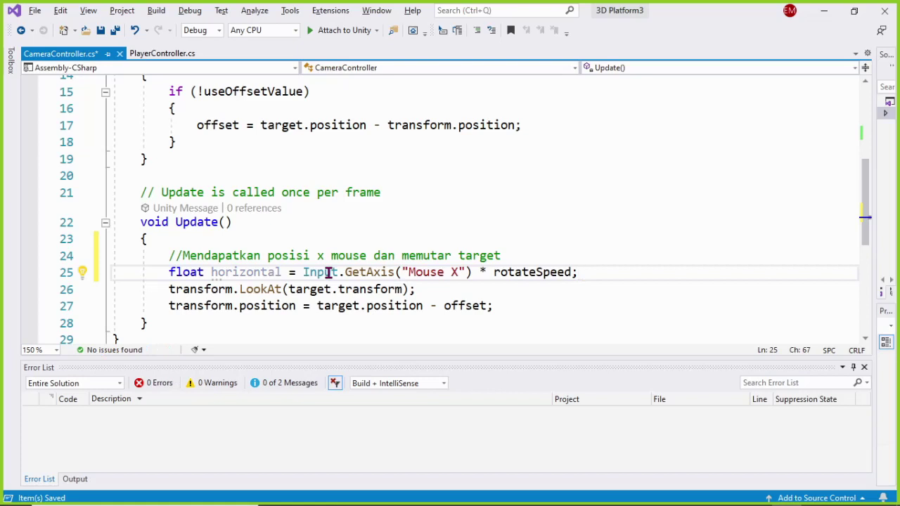
pyautogui.press('Return')
# Step: Add target.Rotate(0, horizontal, 0); in Update() so the target spins with horizontal mouse movement
pyautogui.write('t')
pyautogui.press('Down')
pyautogui.press('Down')
pyautogui.press('Tab')
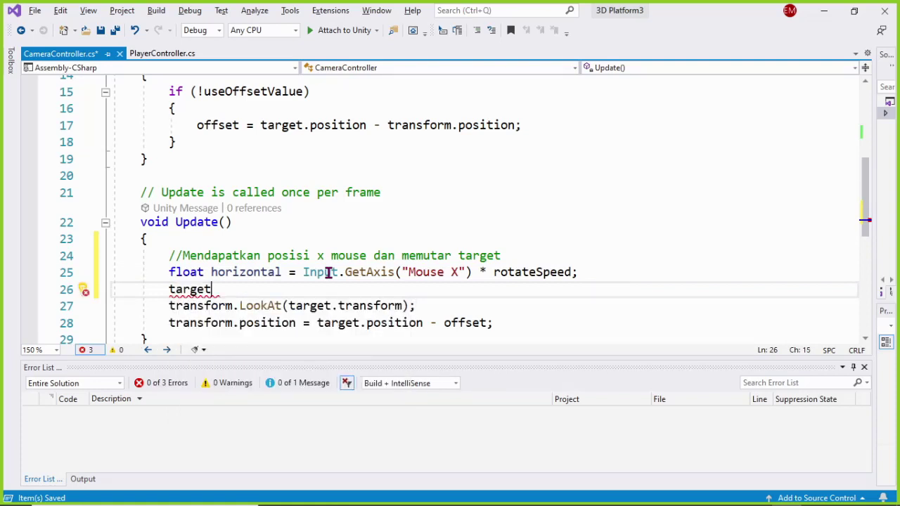
pyautogui.write('.R')
pyautogui.press('Tab')
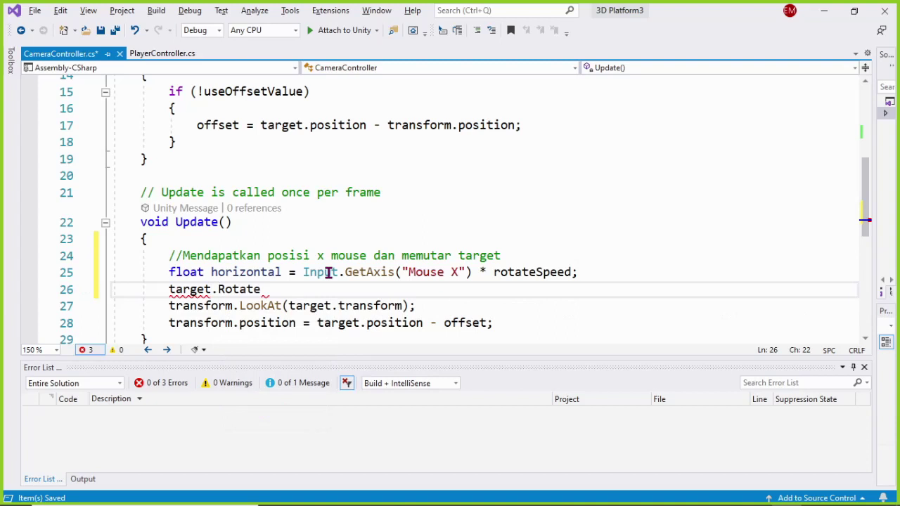
pyautogui.write('(object,')
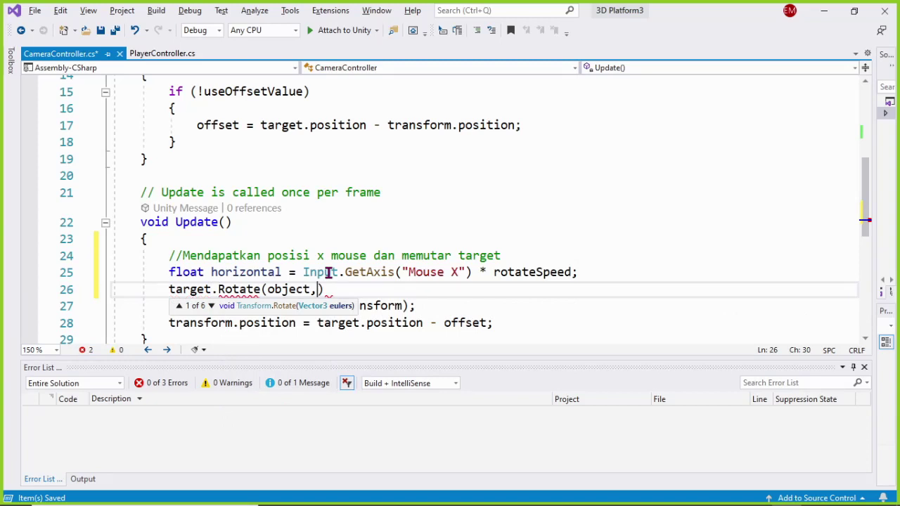
pyautogui.press('BackSpace')
pyautogui.press('BackSpace')
pyautogui.press('BackSpace')
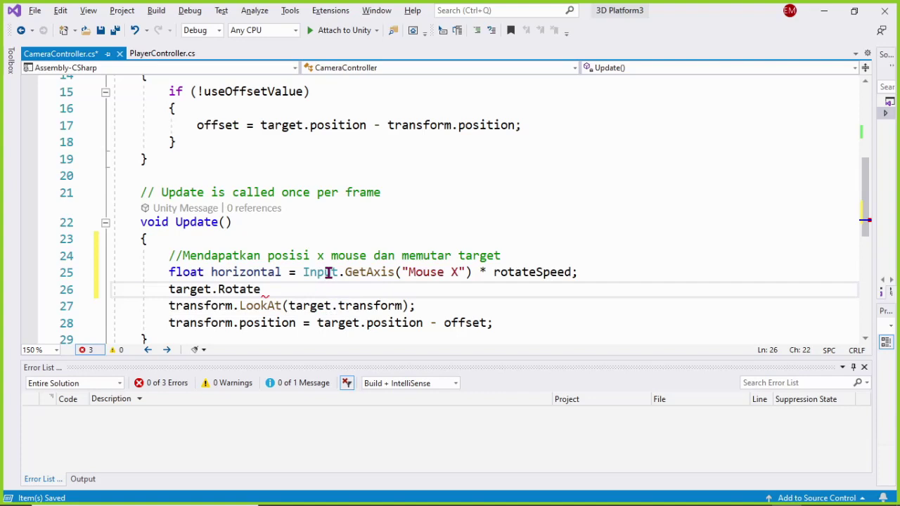
pyautogui.write('(0,')
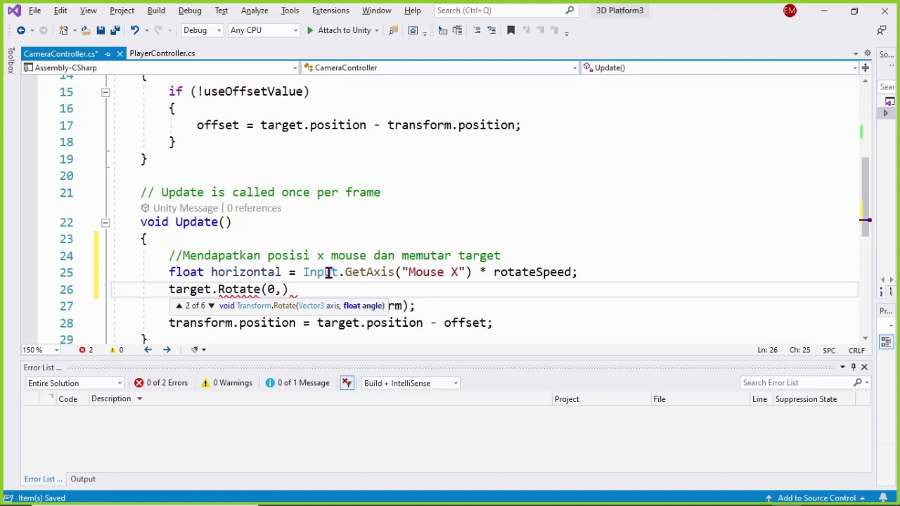
pyautogui.write('horizontal, 0)')
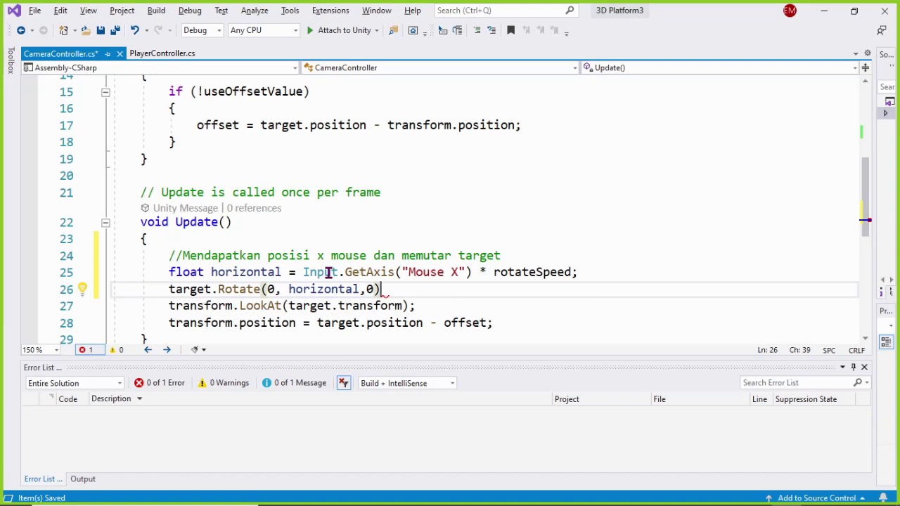
pyautogui.write(';')
pyautogui.press('Return')
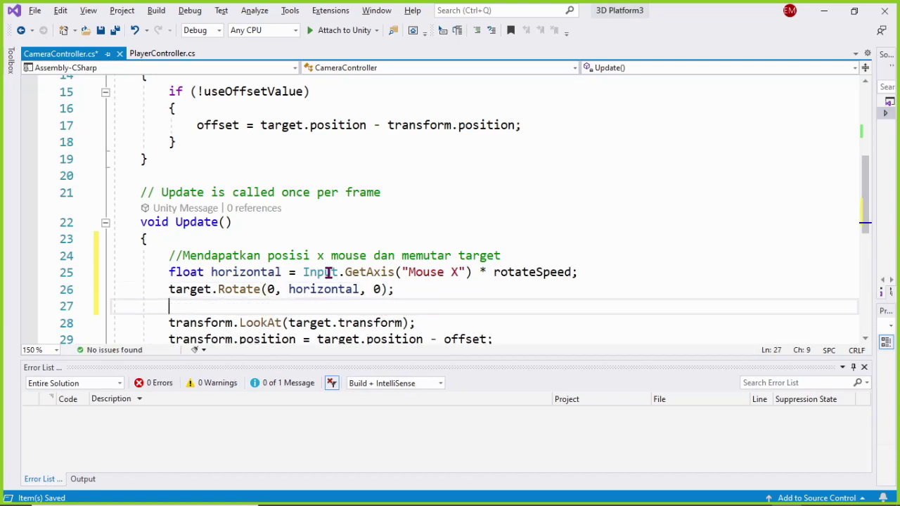
pyautogui.press('Return')
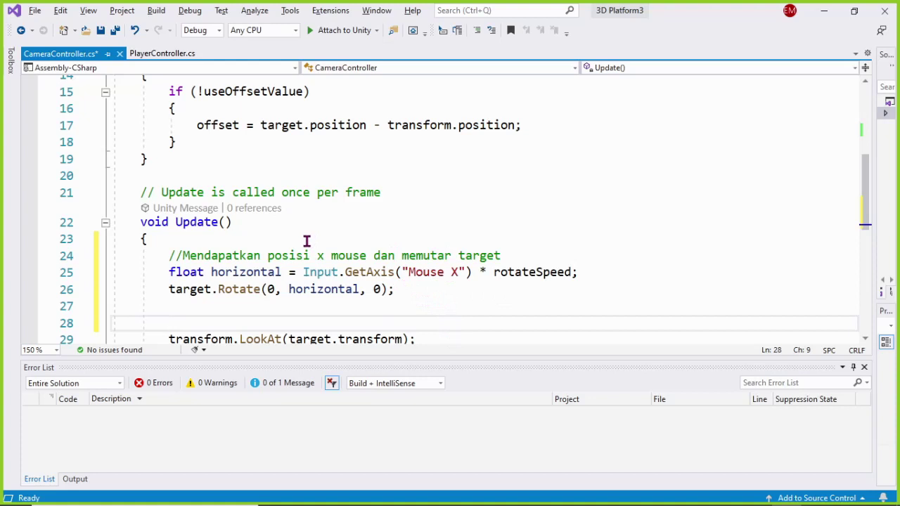
pyautogui.hotkey('alt', 'Tab')
pyautogui.hotkey('alt', 'Tab')
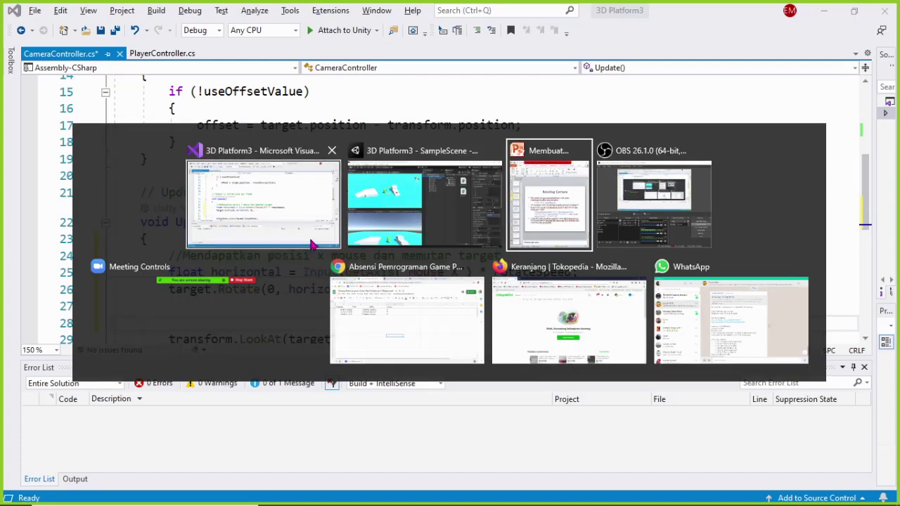
# Step: Run the scene in Unity, test the mouse orbit in the Game view, then stop playing
pyautogui.hotkey('alt', 'shift', 'Tab')
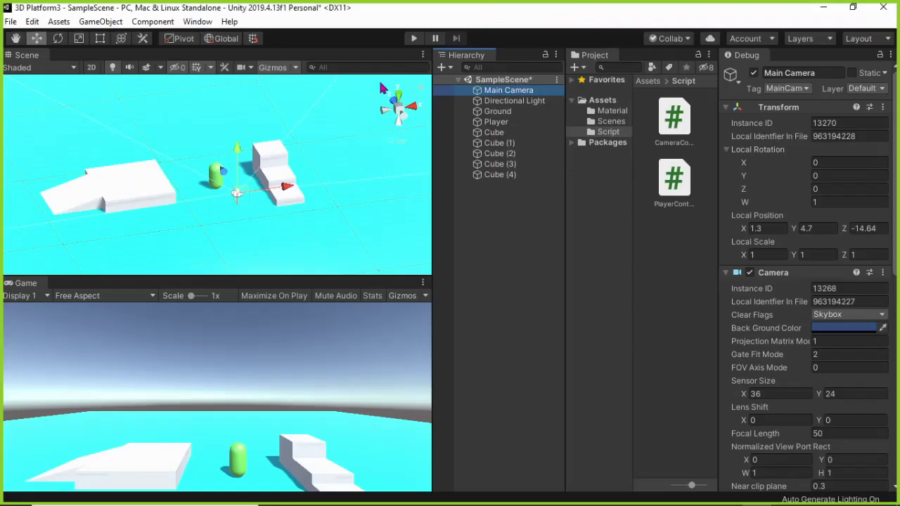
pyautogui.click(415, 38)
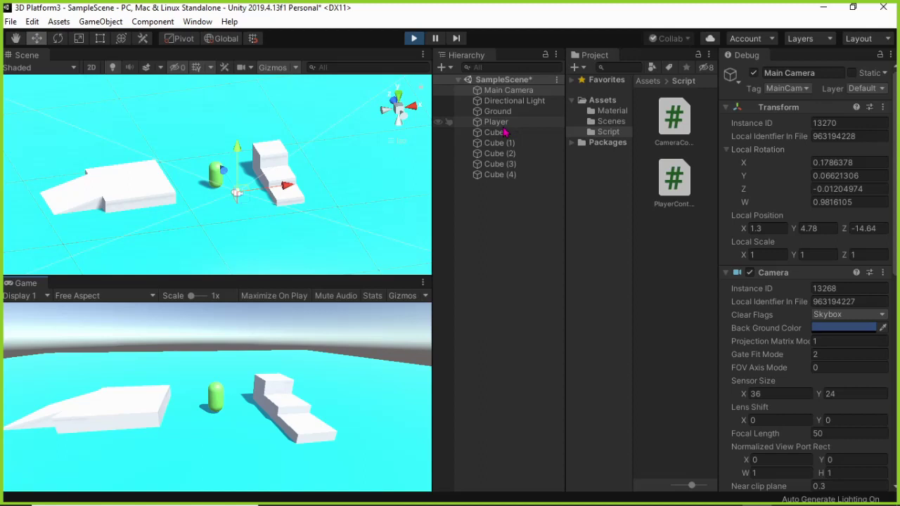
pyautogui.click(495, 124)
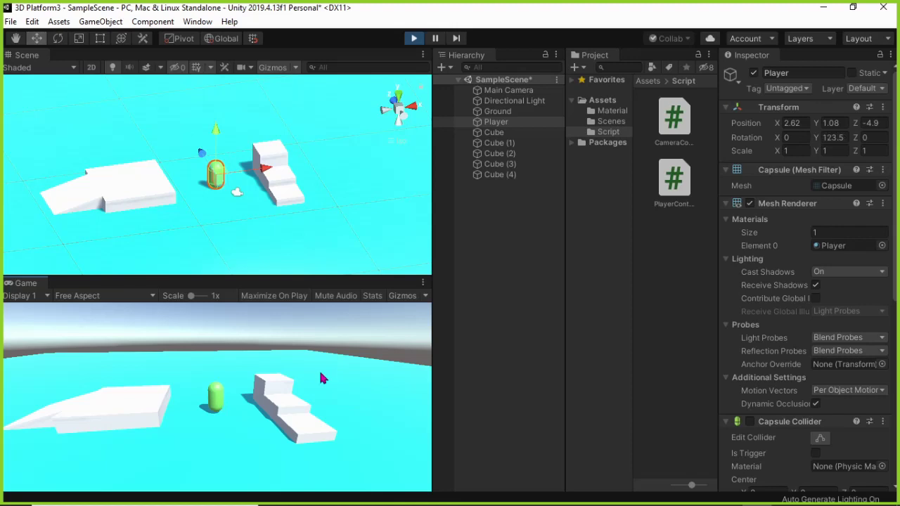
pyautogui.press('e')
pyautogui.click(295, 398)
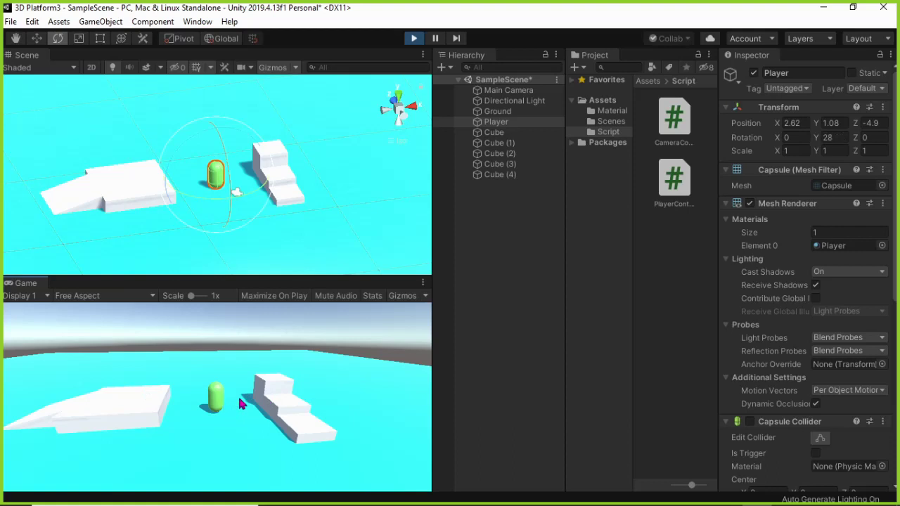
pyautogui.click(414, 38)
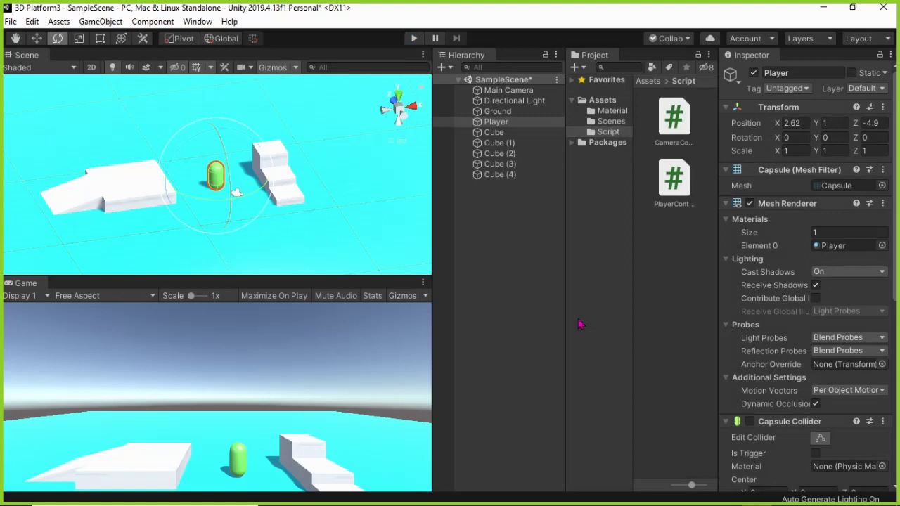
# Step: Advance the presentation to slide 4 before heading back to the code editor
pyautogui.hotkey('alt', 'Tab')
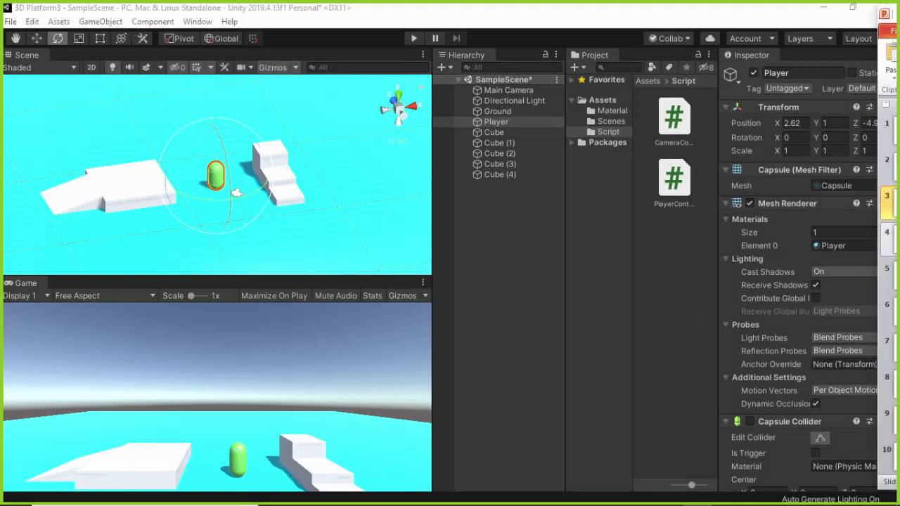
pyautogui.click(888, 232)
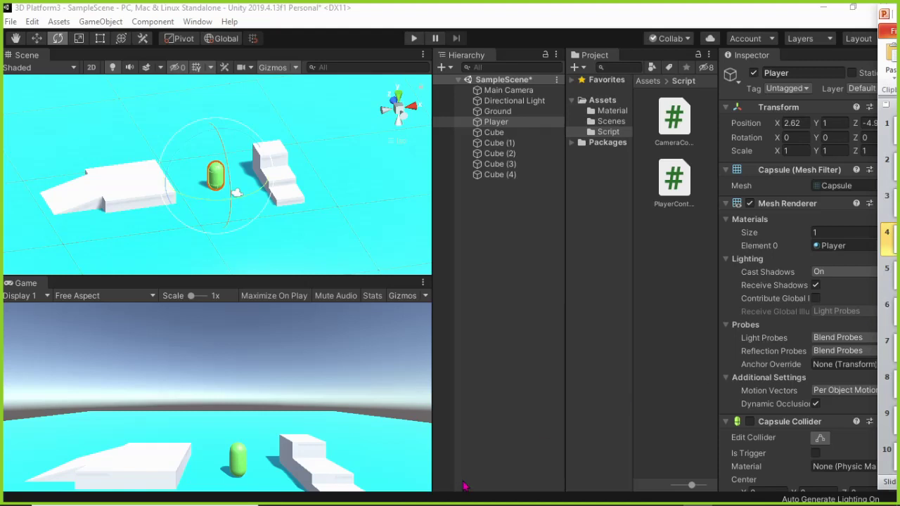
pyautogui.hotkey('alt', 'Tab')
pyautogui.hotkey('alt', 'Tab')
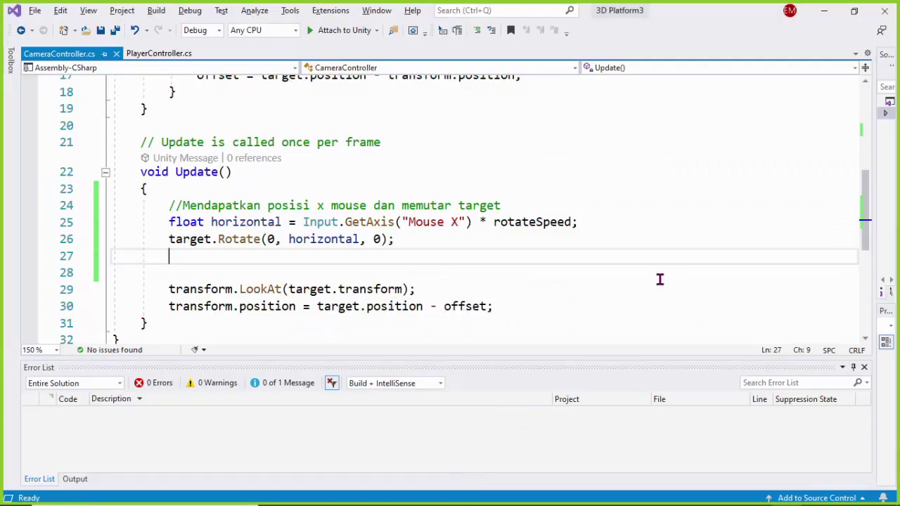
# Step: Add the comment '//Menggerakan kamera ... rotasi dan offset dari target' and start declaring float desiredYAngel
pyautogui.press('Return')
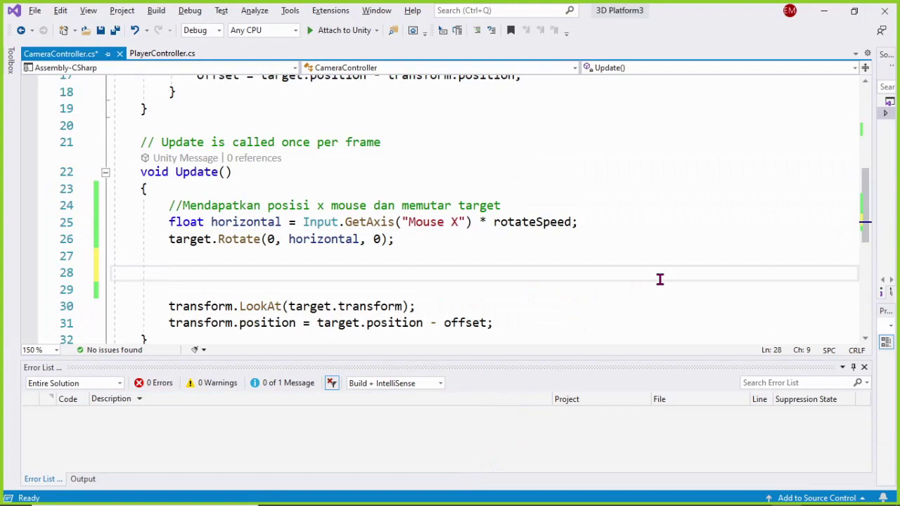
pyautogui.write('//Menggerakan ')
pyautogui.write('kamera berdsara')
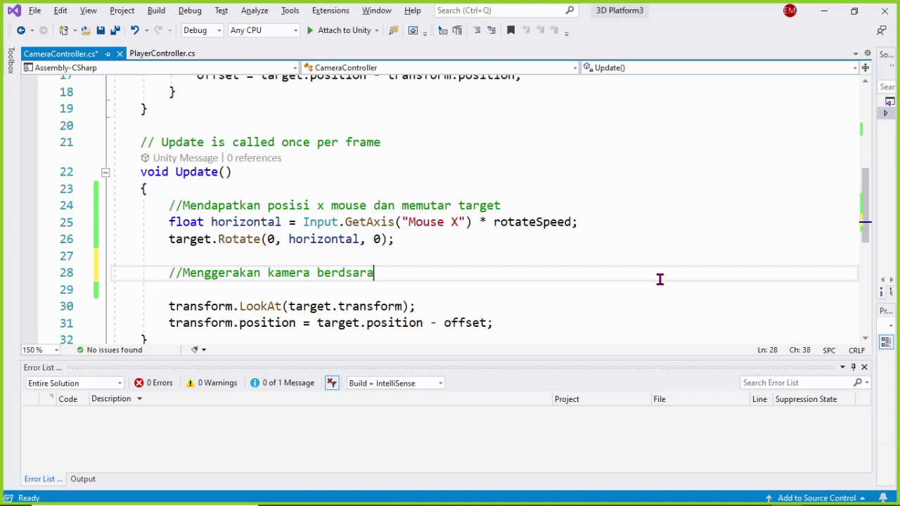
pyautogui.press('BackSpace')
pyautogui.write('kan r')
pyautogui.write('otasi ')
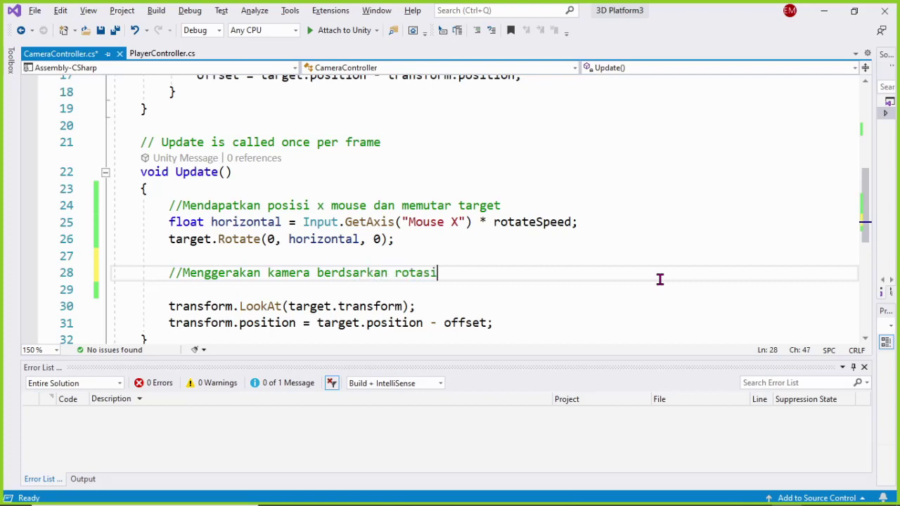
pyautogui.write('dan offset dari target')
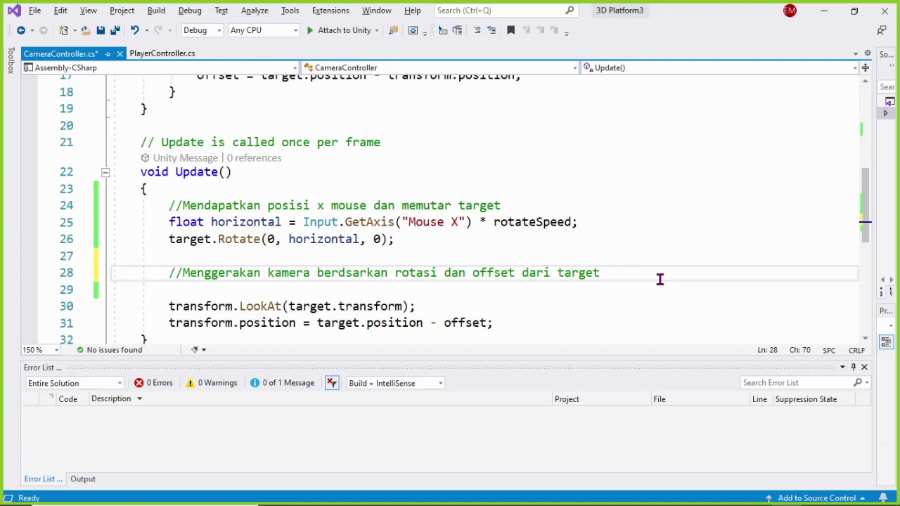
pyautogui.press('Return')
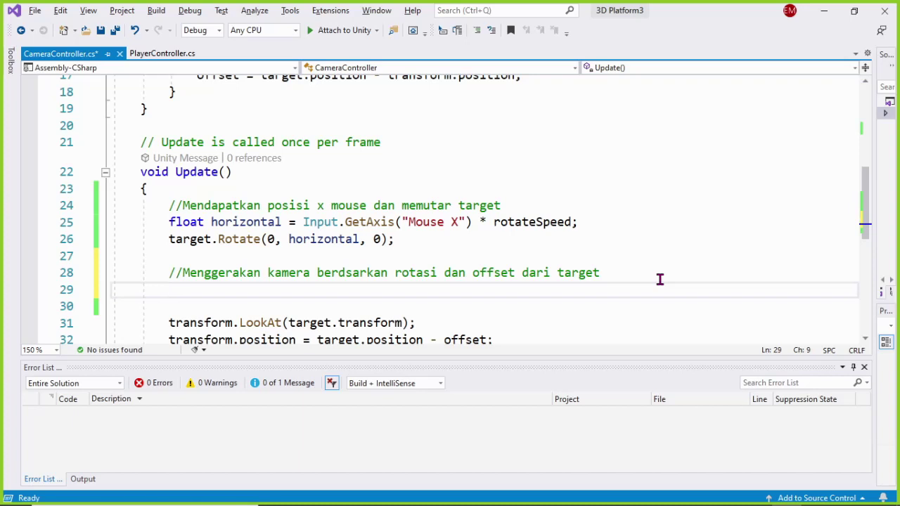
pyautogui.write('float desiredYAngel')
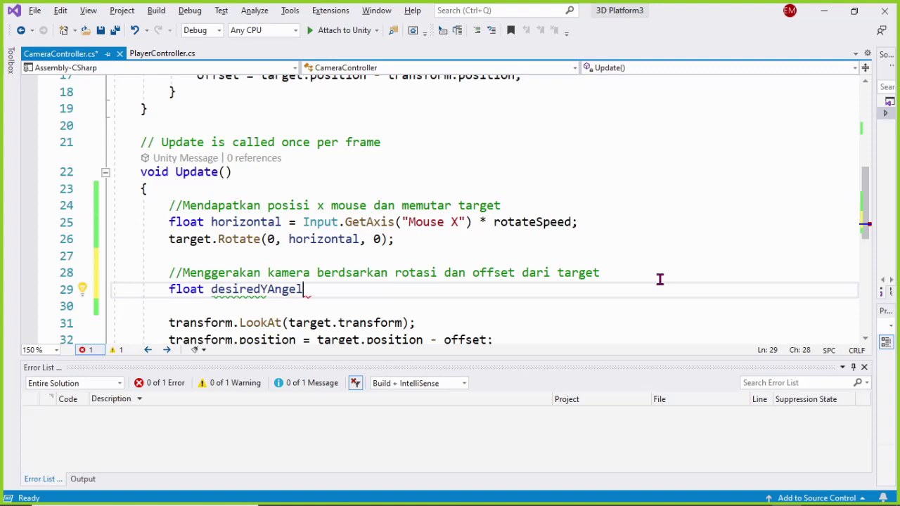
# Step: Assign desiredYAngel = target.eulerAngles.y;
pyautogui.write(' = ')
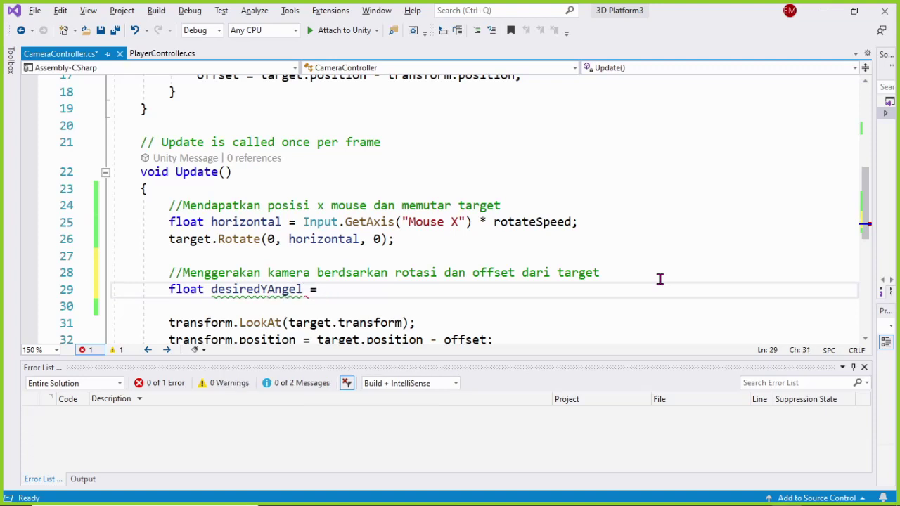
pyautogui.write('tar')
pyautogui.press('Tab')
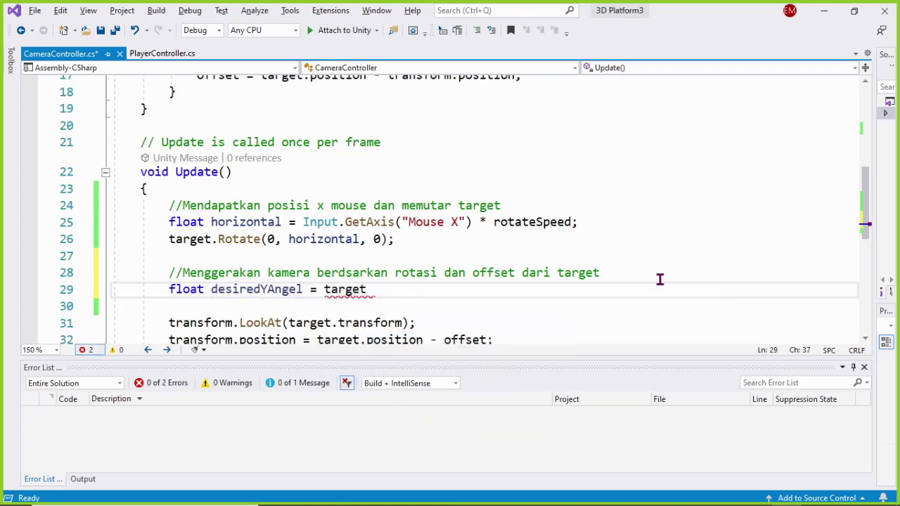
pyautogui.write('.er')
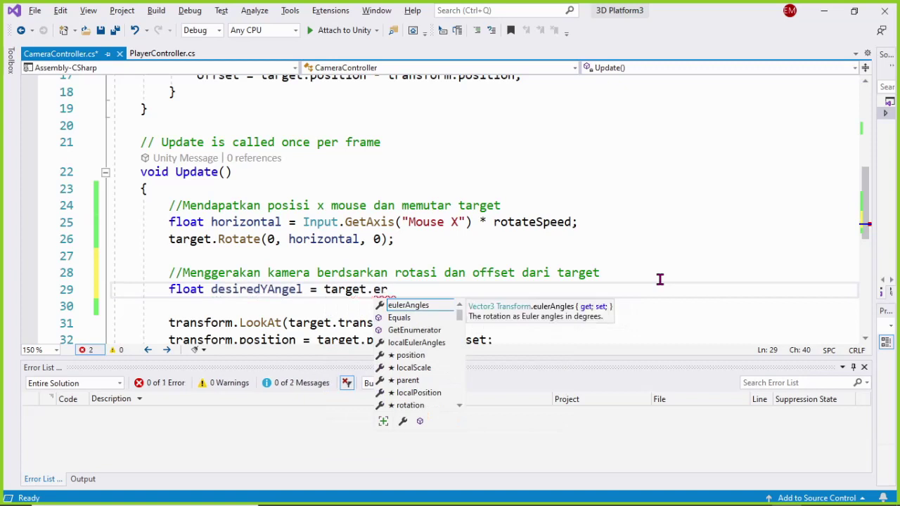
pyautogui.press('Return')
pyautogui.press('BackSpace')
pyautogui.press('BackSpace')
pyautogui.press('BackSpace')
pyautogui.press('BackSpace')
pyautogui.write('.er')
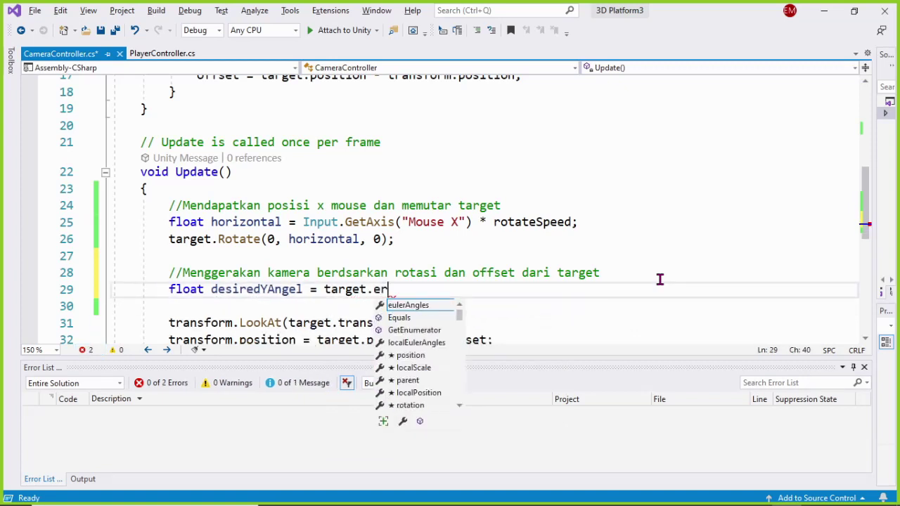
pyautogui.press('Tab')
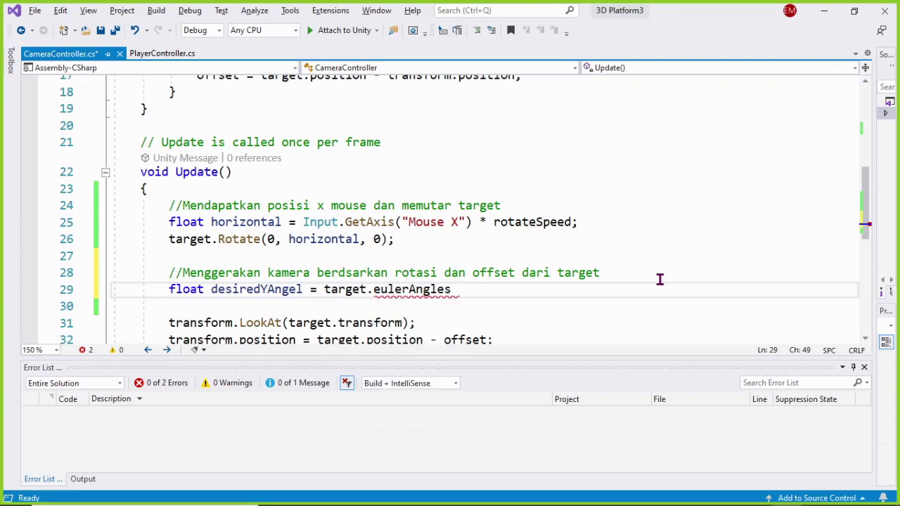
pyautogui.write('.y')
pyautogui.press('Escape')
pyautogui.write(';')
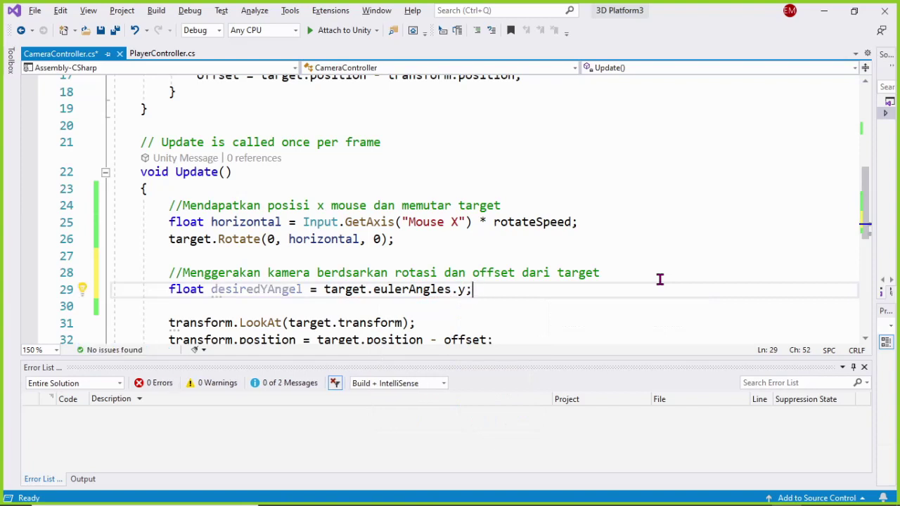
# Step: Add Quaternion rotation = Quaternion.Euler(0, desiredYAngel, 0); on the next line
pyautogui.press('Return')
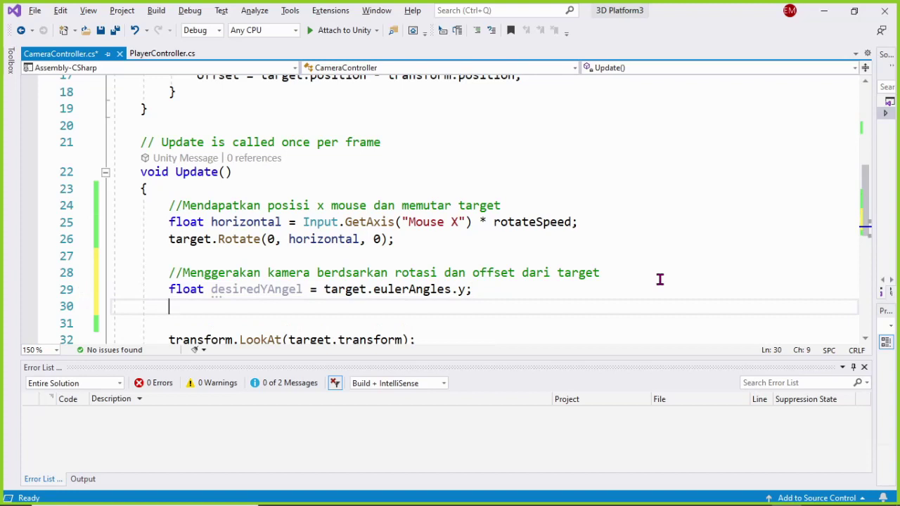
pyautogui.write('Q')
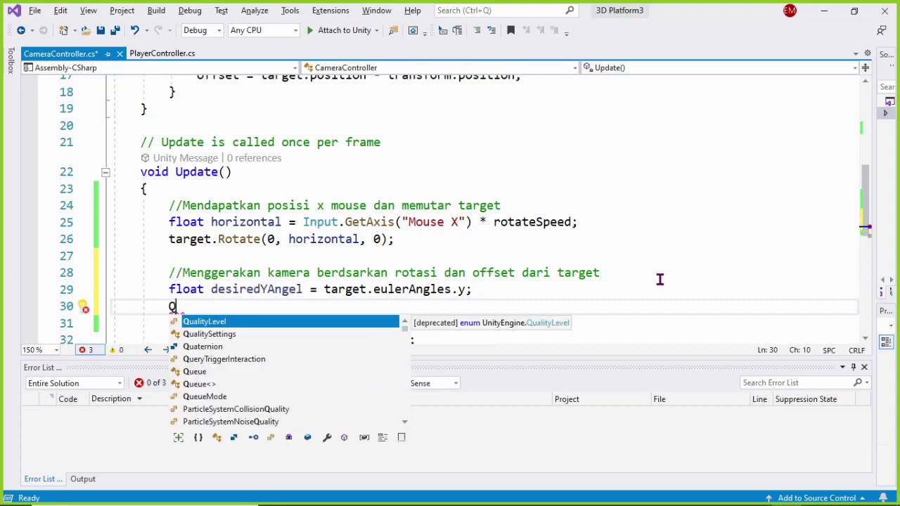
pyautogui.press('Down')
pyautogui.press('Down')
pyautogui.press('Tab')
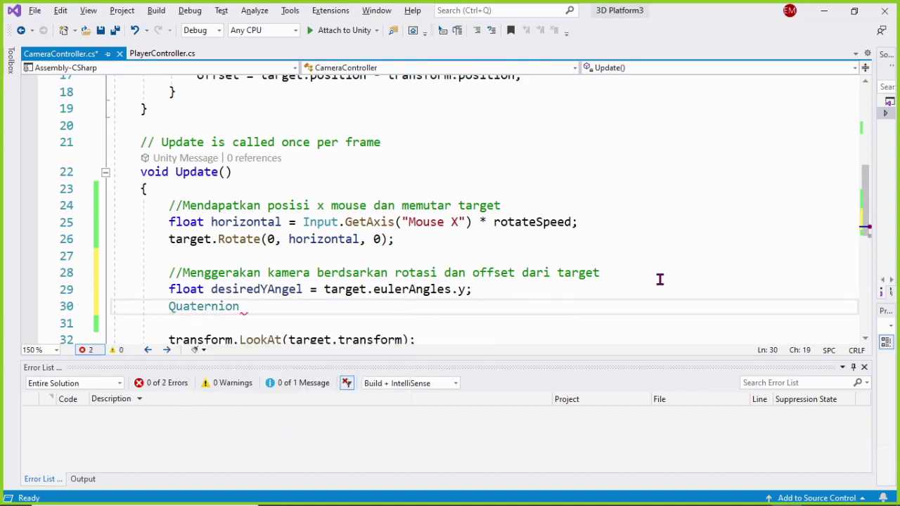
pyautogui.write('rot')
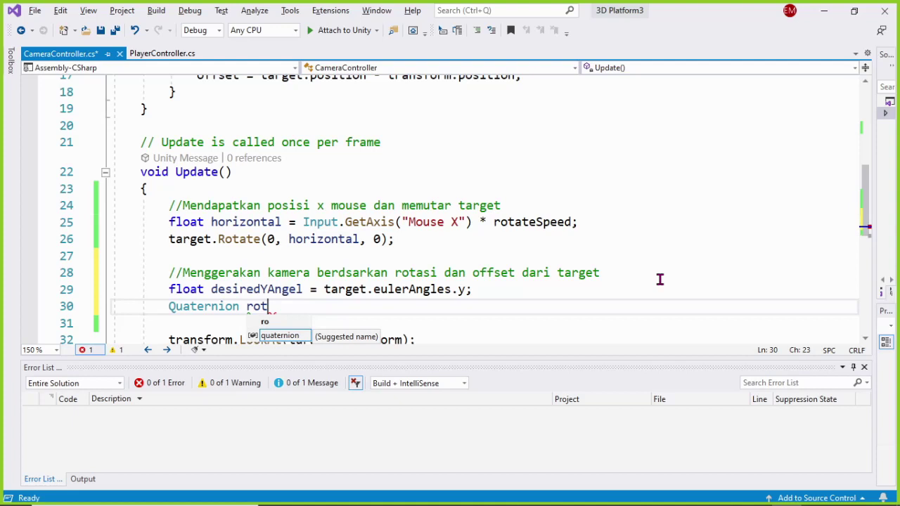
pyautogui.write('ation =Quaternion')
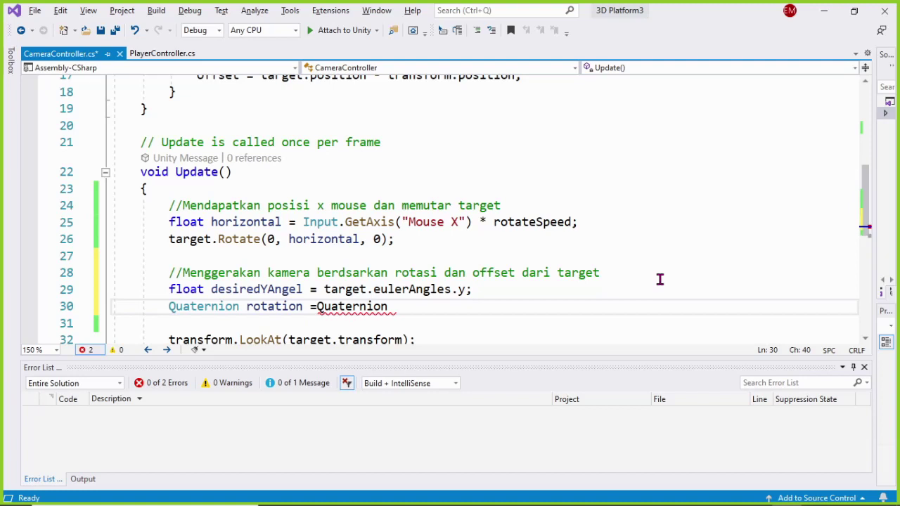
pyautogui.write('.Euler(0')
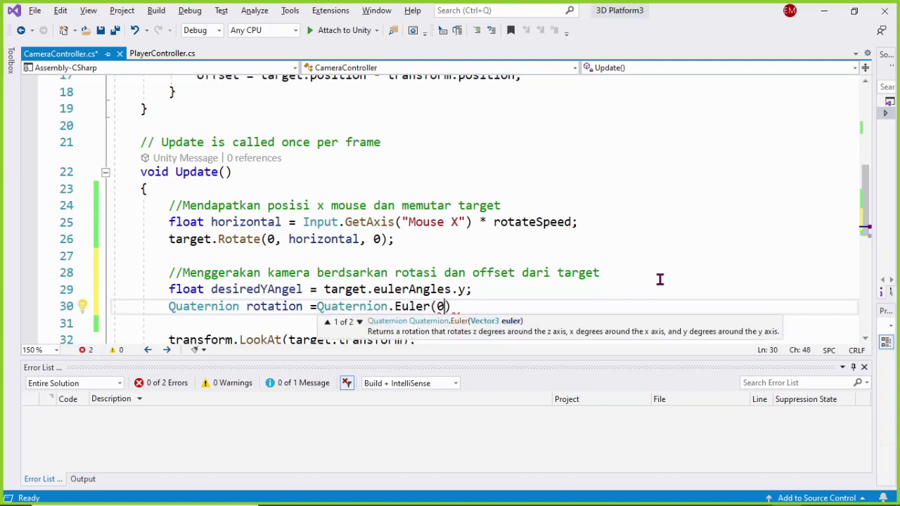
pyautogui.write(', ')
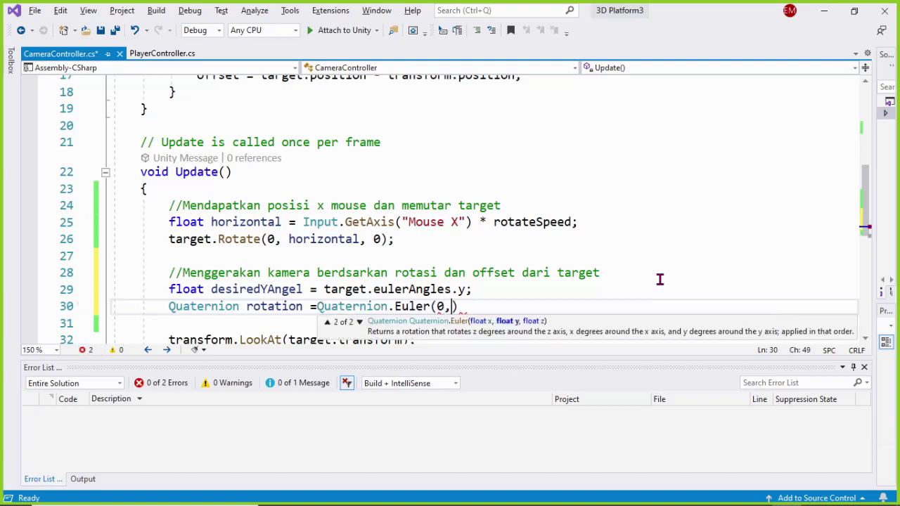
pyautogui.write('desiredYAngel, ')
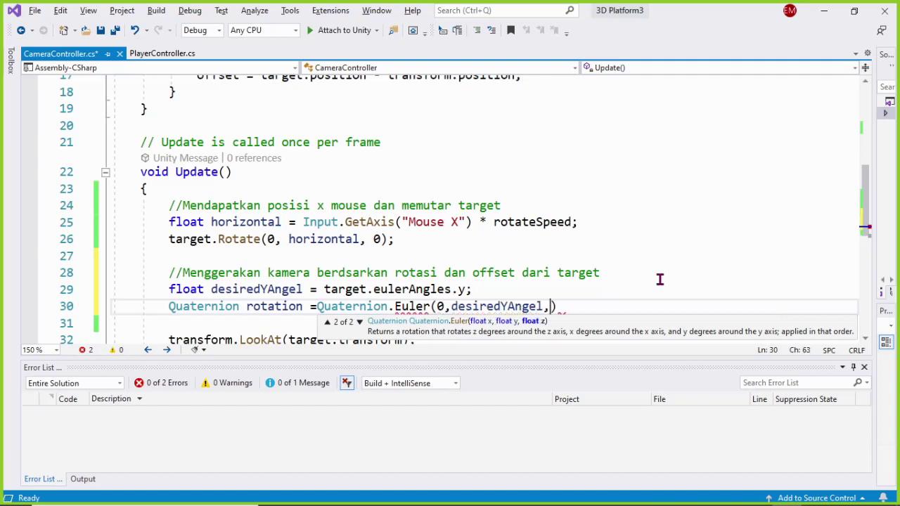
pyautogui.write('0')
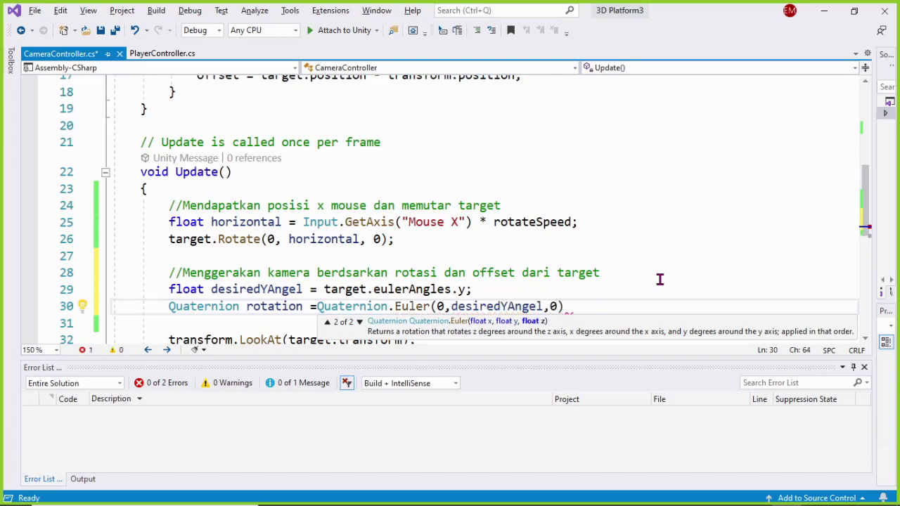
pyautogui.write(');')
pyautogui.press('Return')
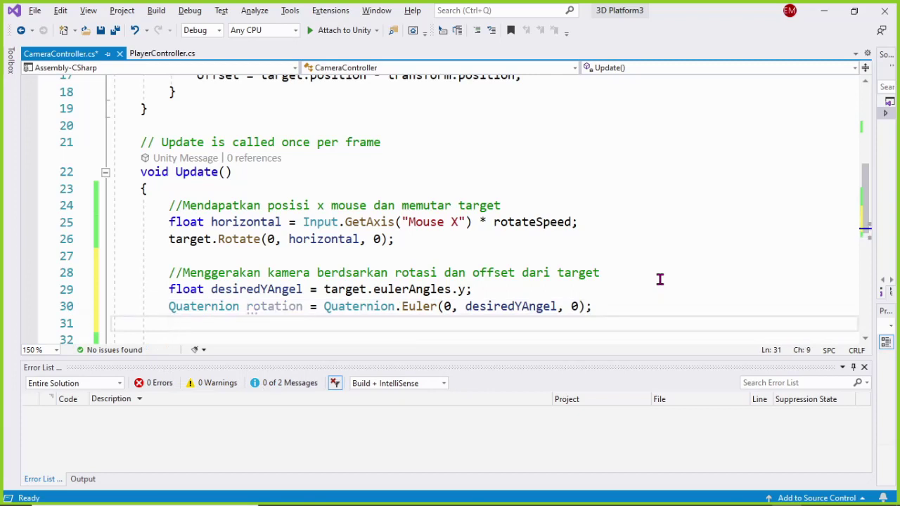
# Step: Comment out the old offset-only transform.position line with //
pyautogui.scroll(-2, 659, 279)
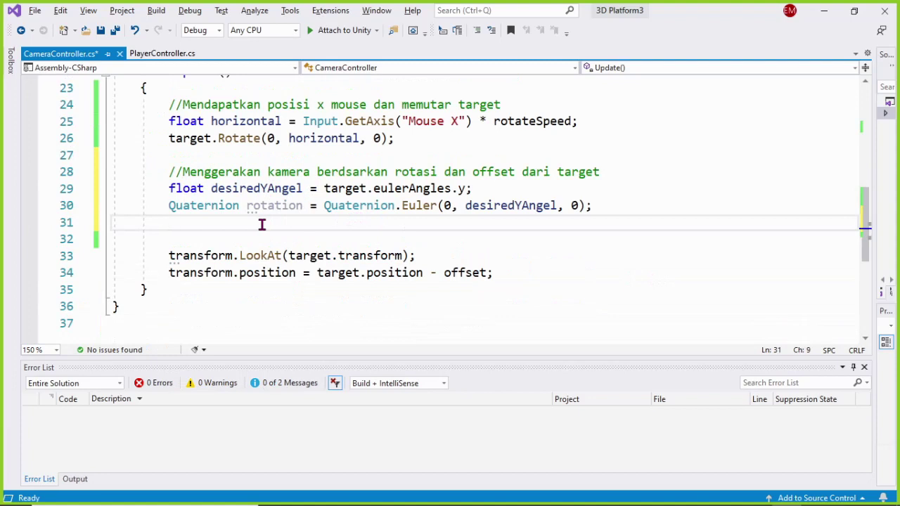
pyautogui.press('Down')
pyautogui.press('Down')
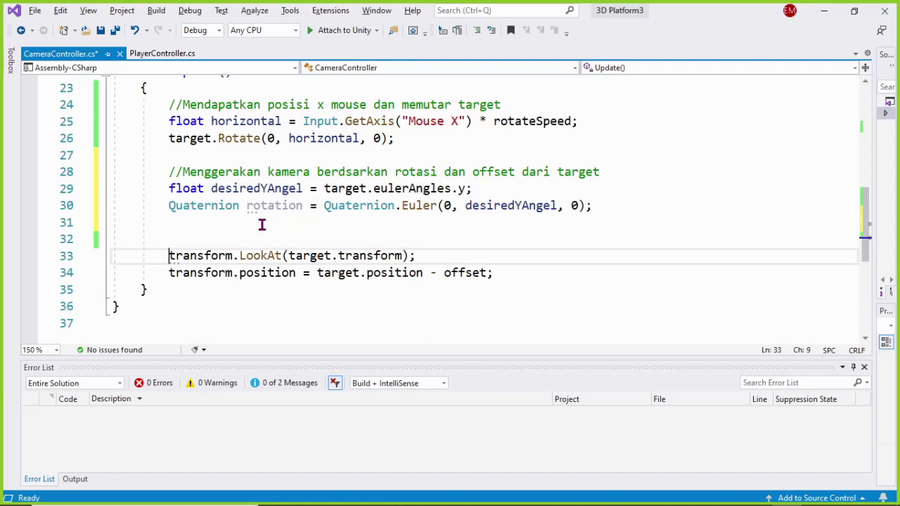
pyautogui.press('Down')
pyautogui.write('//')
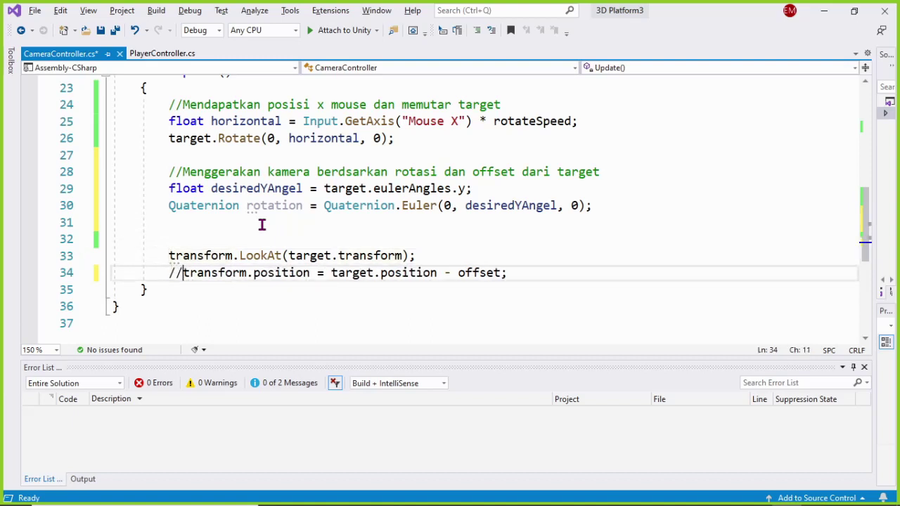
# Step: Add transform.position = target.position - (rotation * offset); on line 31
pyautogui.press('Up')
pyautogui.press('Up')
pyautogui.press('Up')
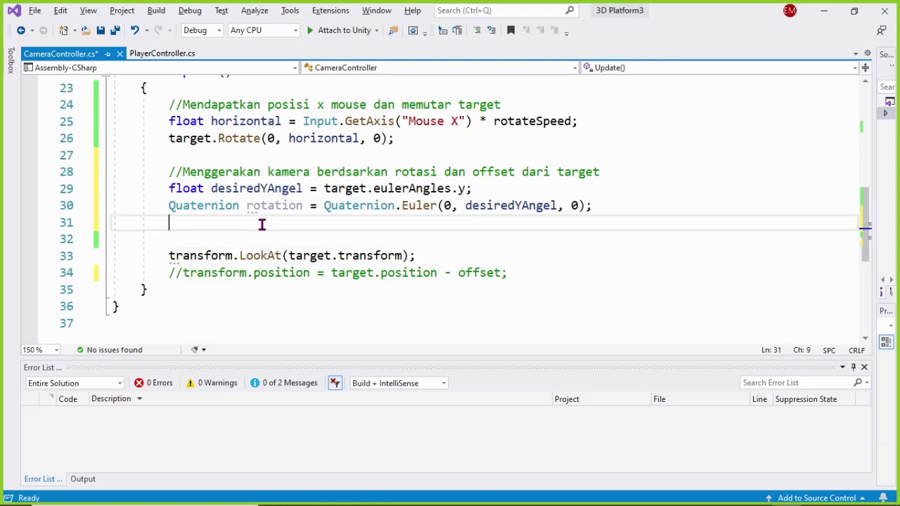
pyautogui.press('Return')
pyautogui.press('Up')
pyautogui.write('tra')
pyautogui.press('Tab')
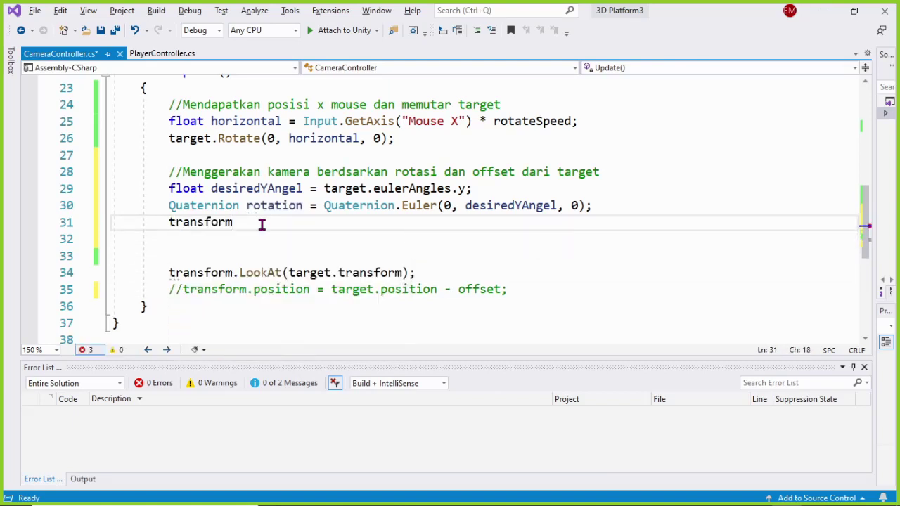
pyautogui.write('.p')
pyautogui.press('Tab')
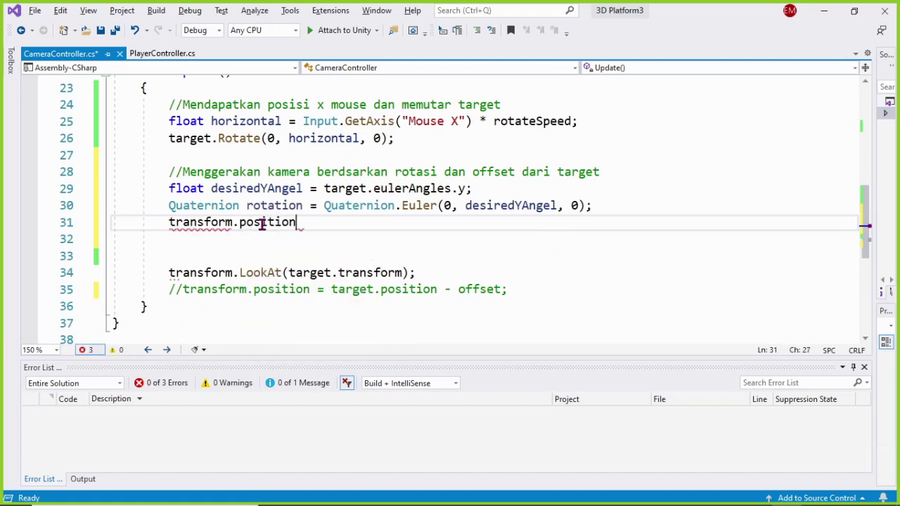
pyautogui.write('= ta')
pyautogui.press('Tab')
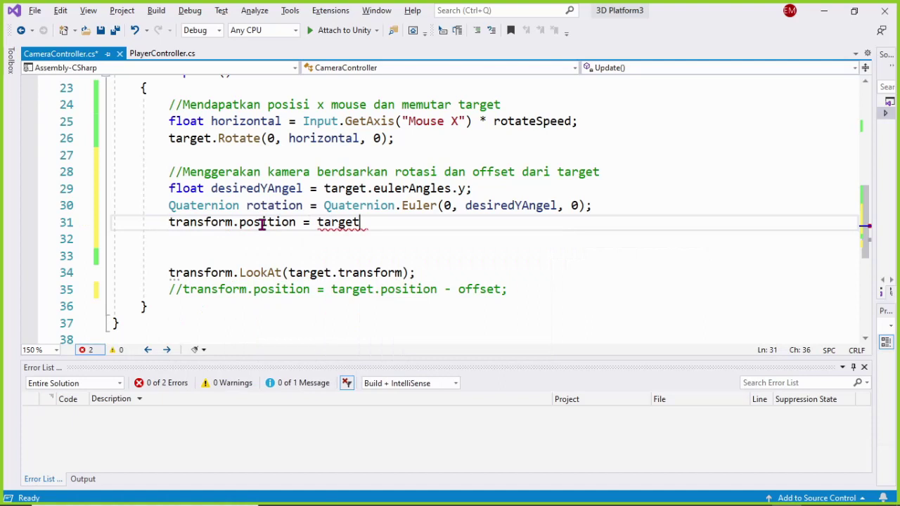
pyautogui.write('.p')
pyautogui.press('Tab')
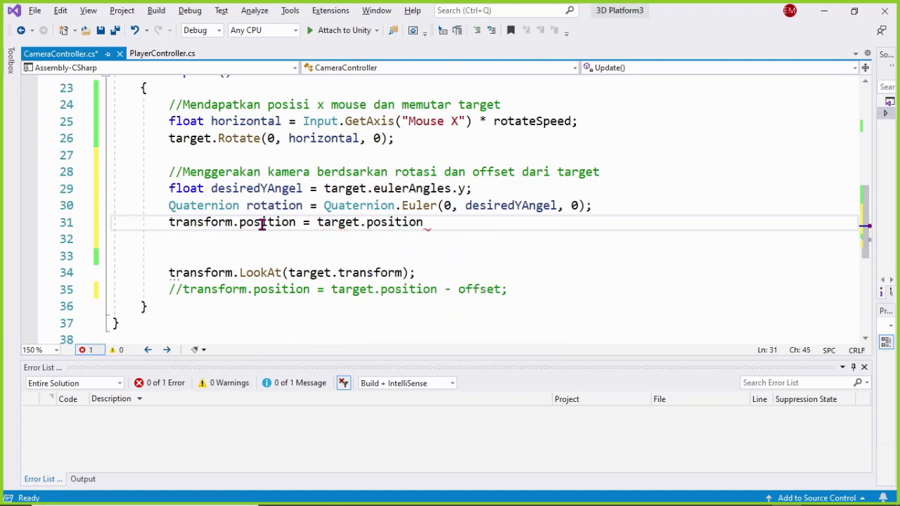
pyautogui.write('-(')
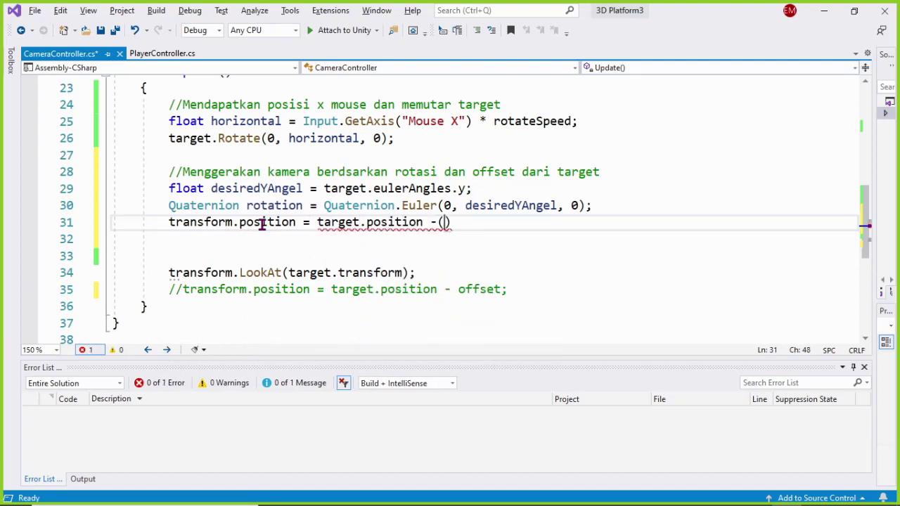
pyautogui.write('rot')
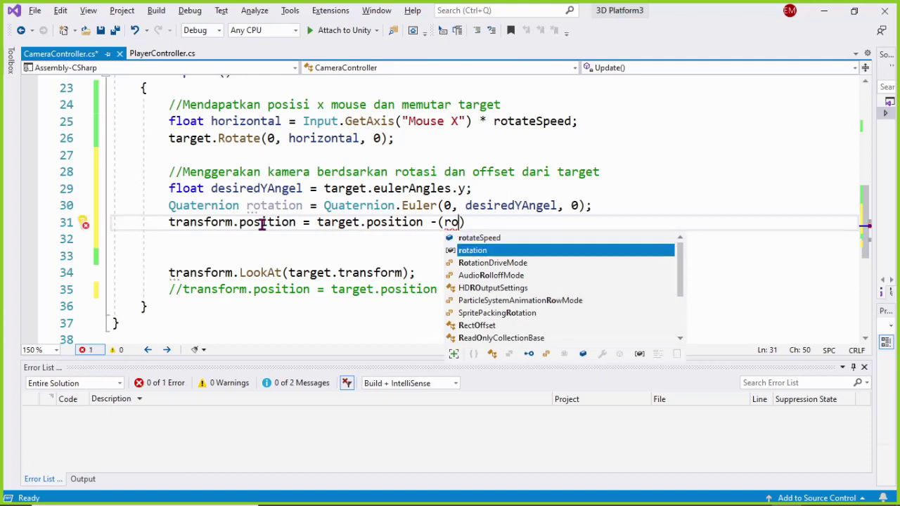
pyautogui.press('Tab')
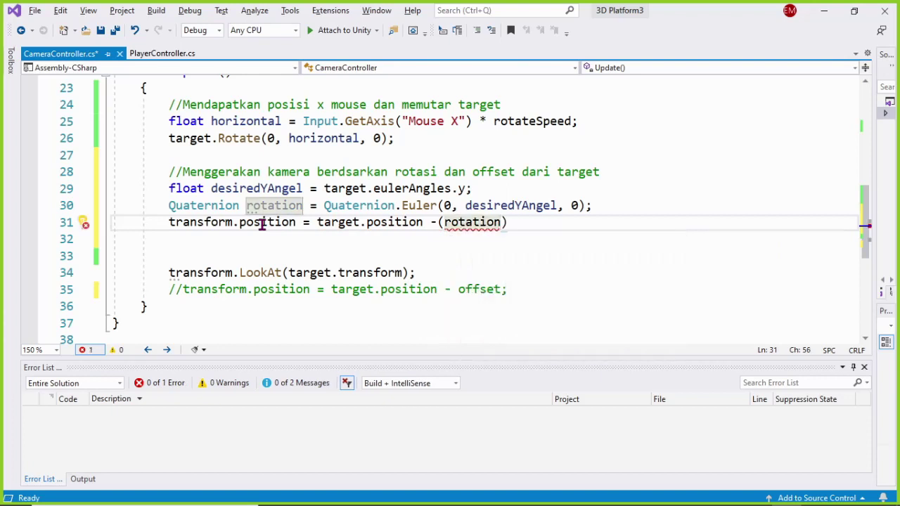
pyautogui.write('*of')
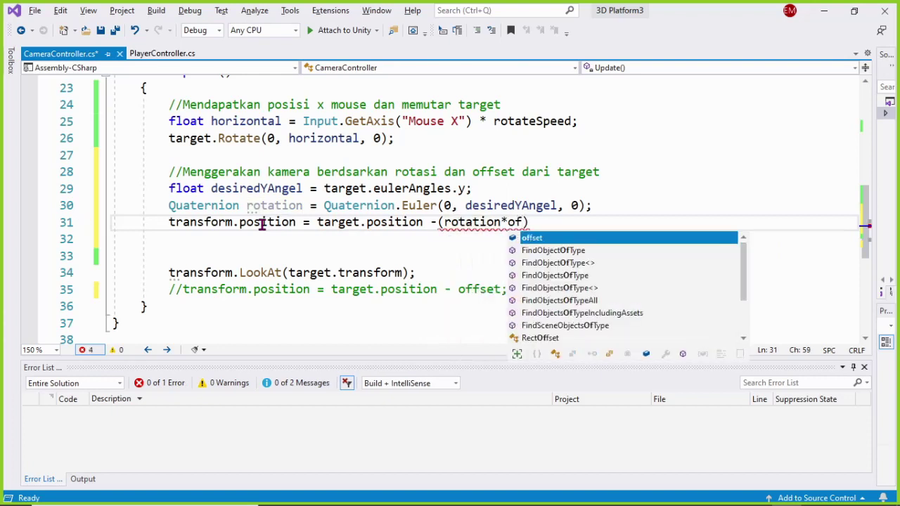
pyautogui.press('Tab')
pyautogui.write(');')
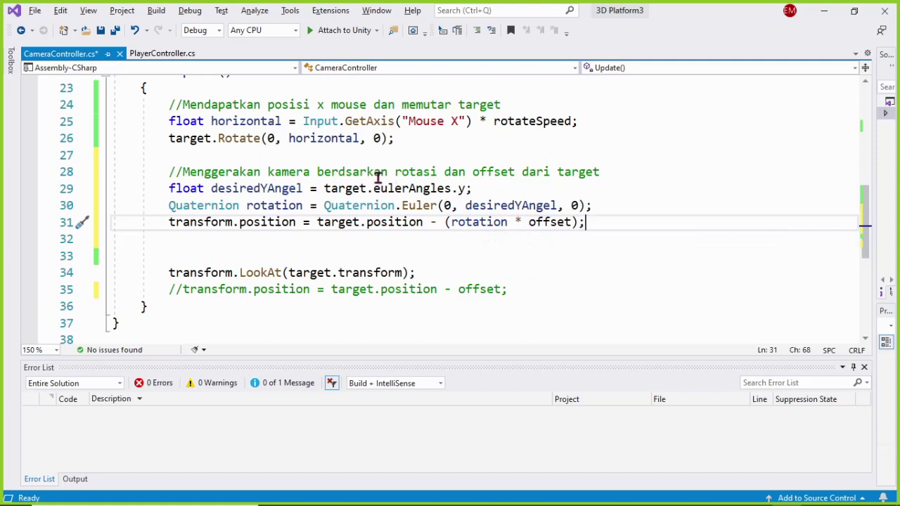
pyautogui.click(346, 174)
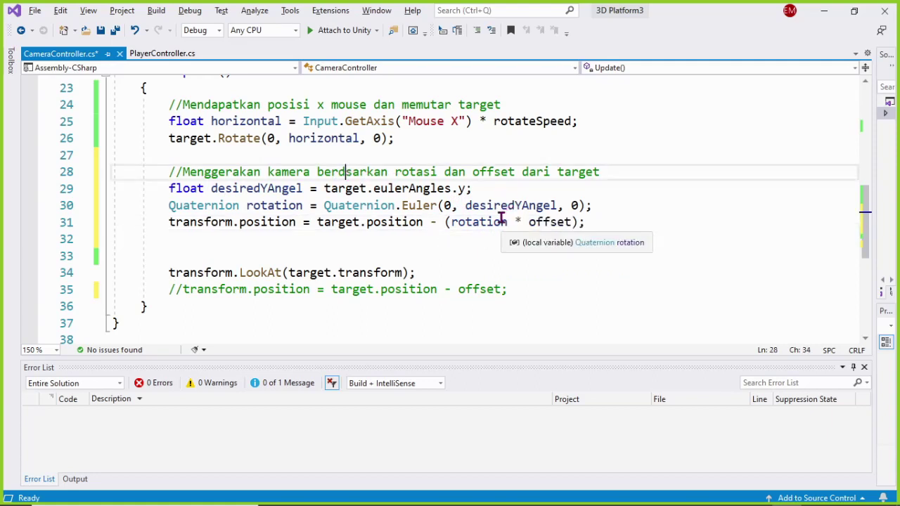
# Step: Fix the comment word to 'berdasarkan', save CameraController.cs, and return to Unity
pyautogui.write('a')
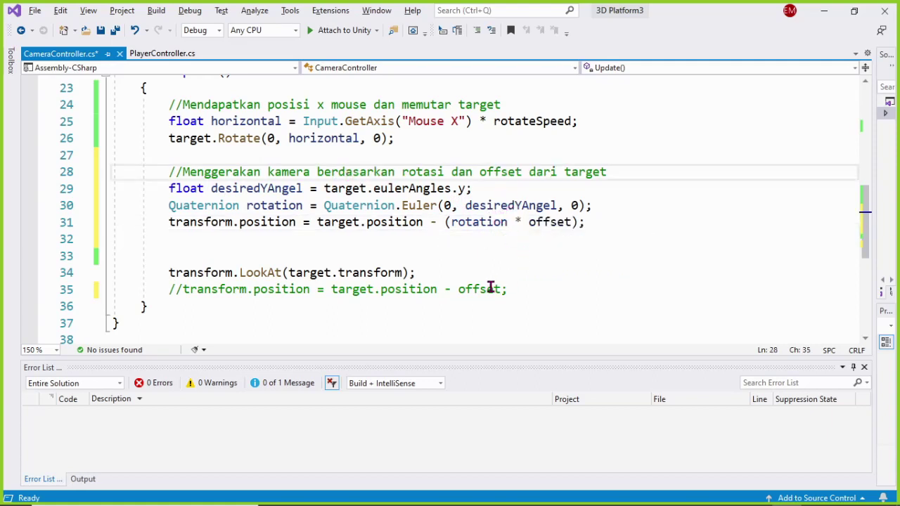
pyautogui.hotkey('ctrl', 's')
pyautogui.hotkey('alt', 'Tab')
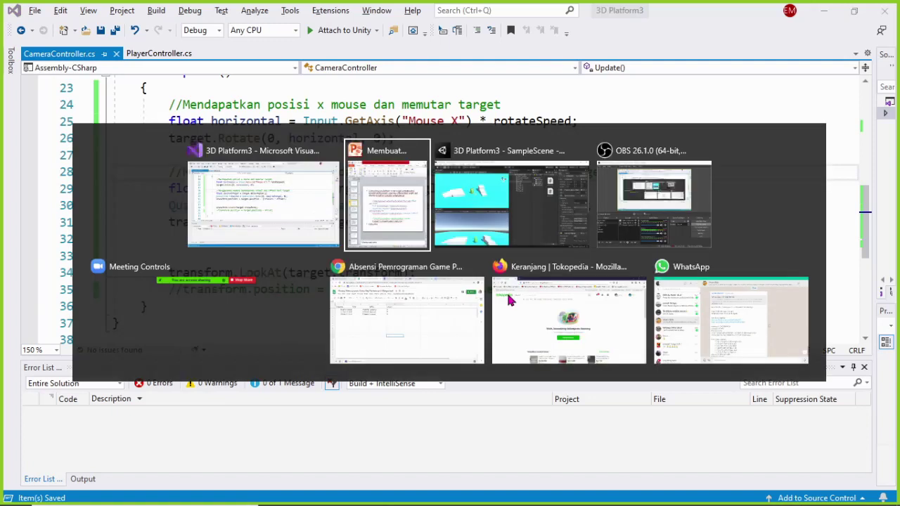
pyautogui.press('Escape')
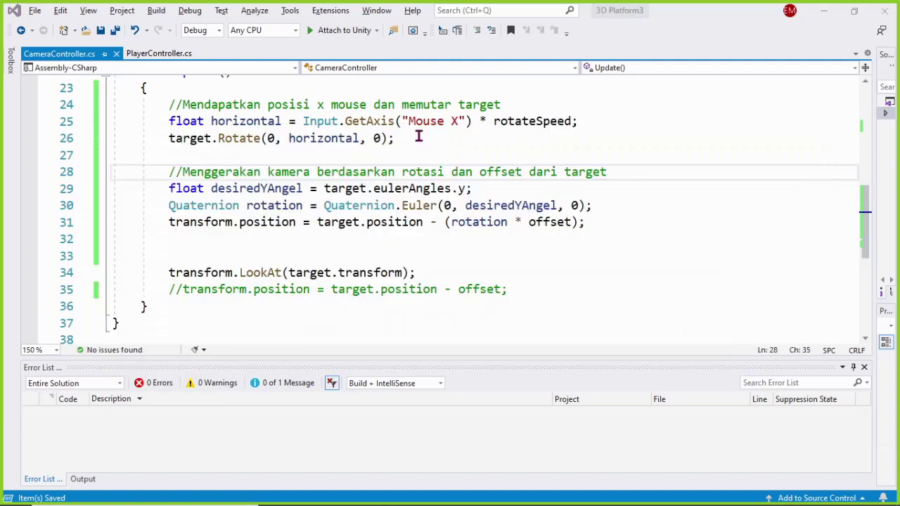
pyautogui.hotkey('alt', 'Tab')
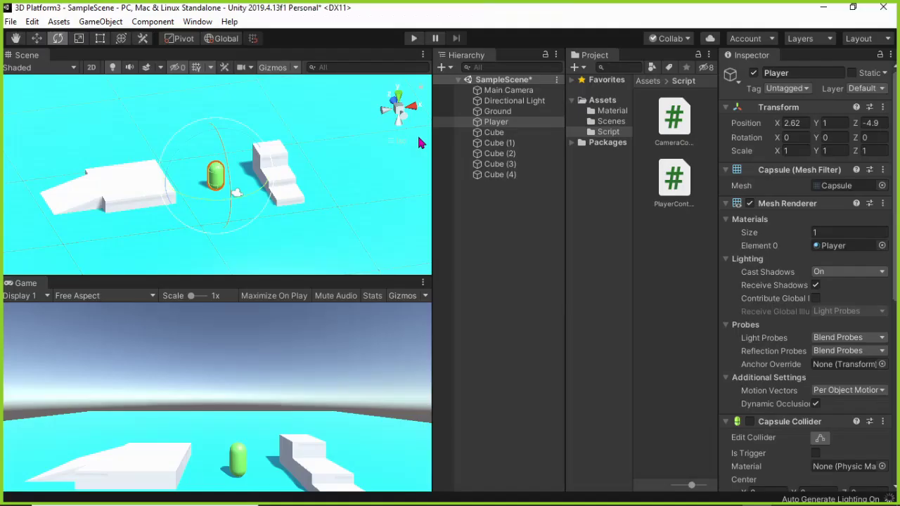
pyautogui.click(414, 39)
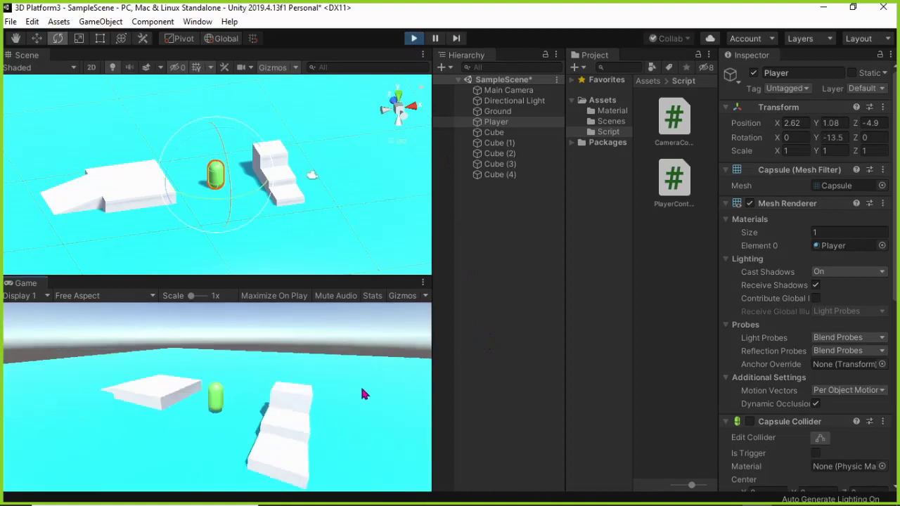
pyautogui.moveTo(157, 421)
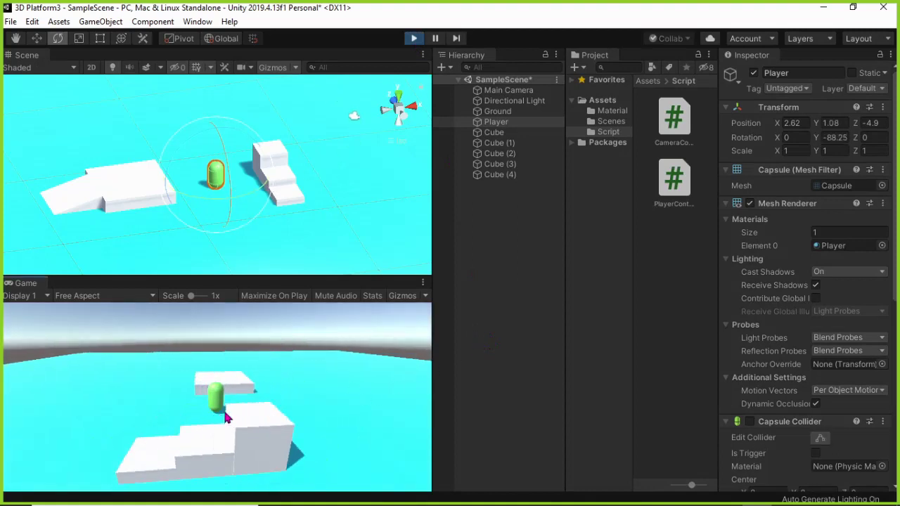
pyautogui.moveTo(392, 385)
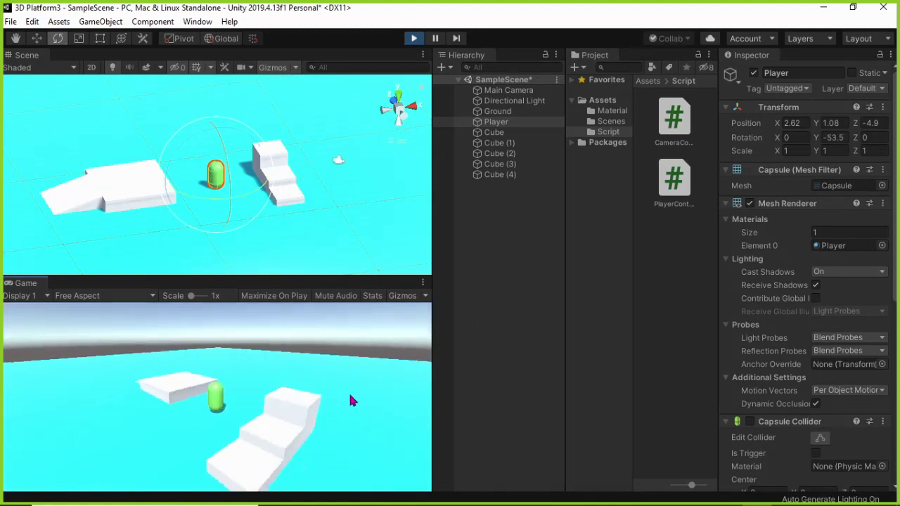
pyautogui.moveTo(663, 374)
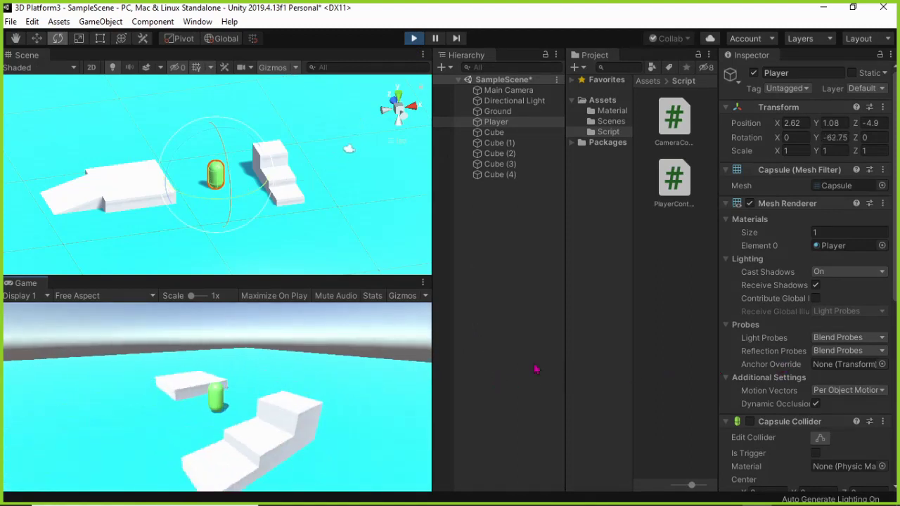
pyautogui.click(415, 39)
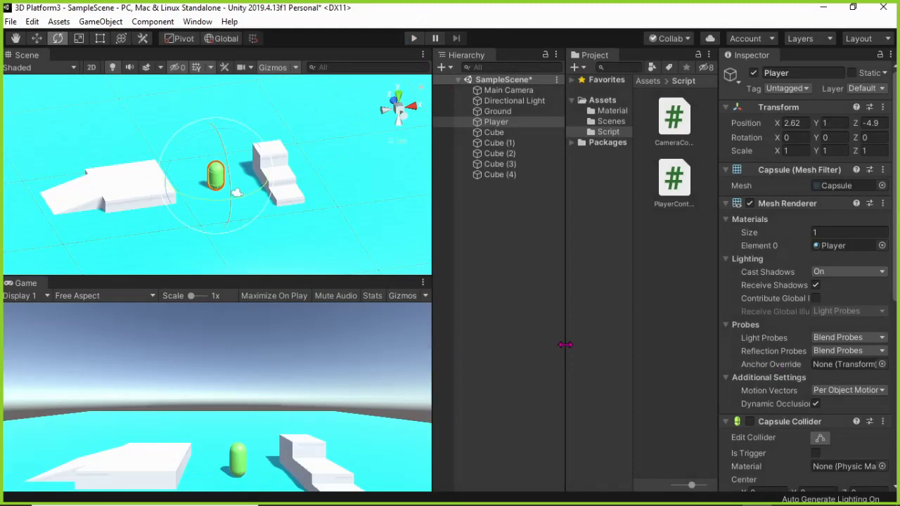
pyautogui.click(415, 39)
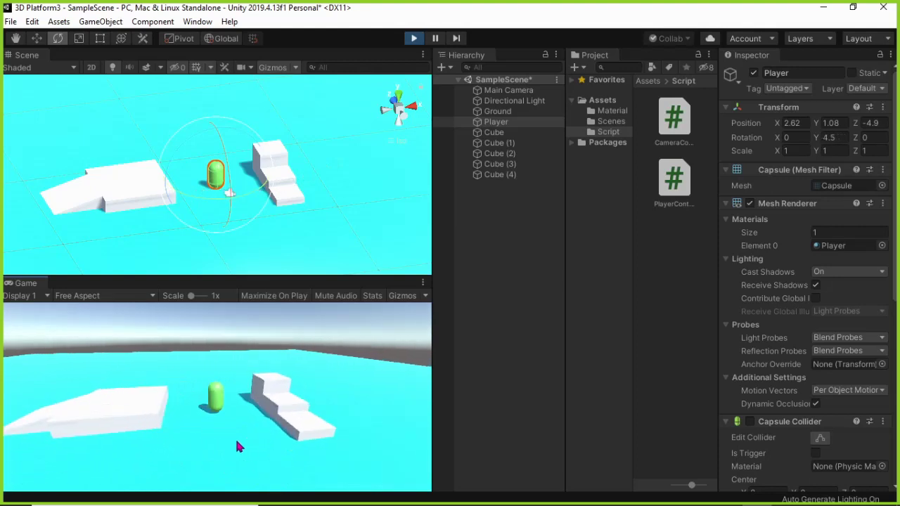
# Step: Walk the player with W and S to test the orbit camera, then stop play with Ctrl+P
pyautogui.press('w')
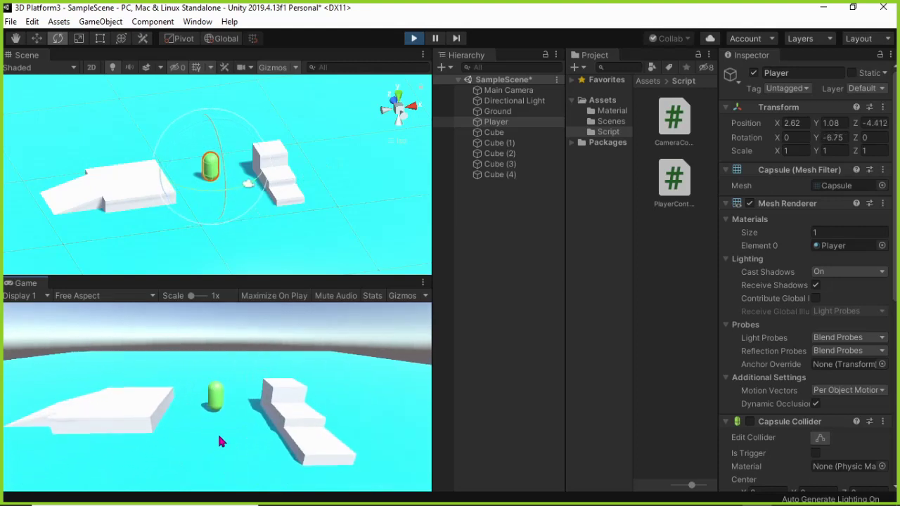
pyautogui.press('s')
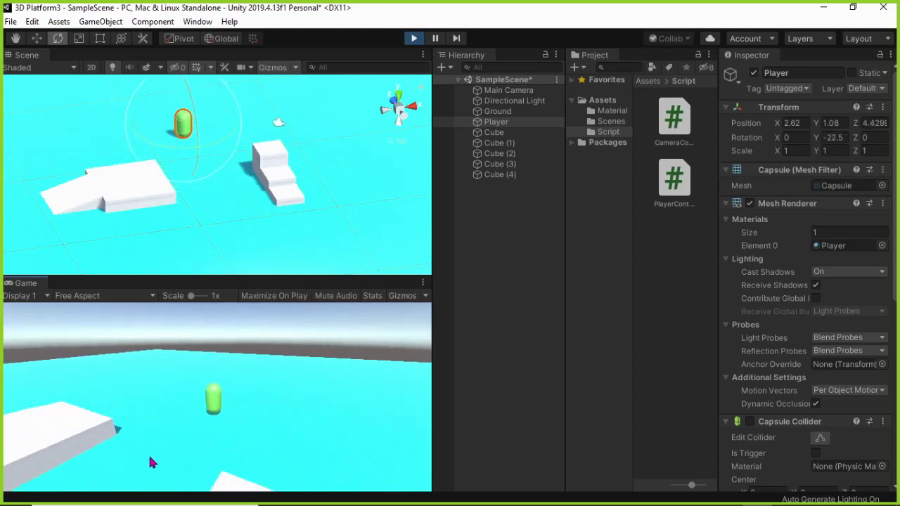
pyautogui.press('w')
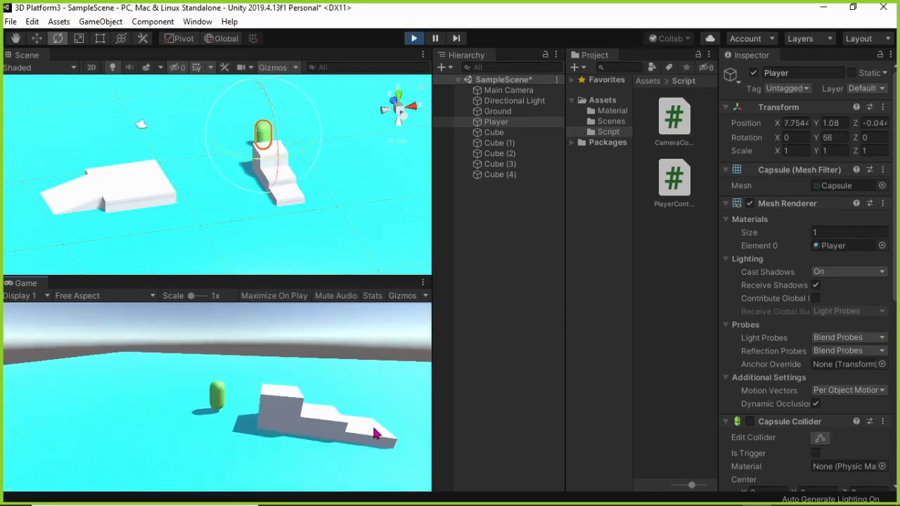
pyautogui.press('w')
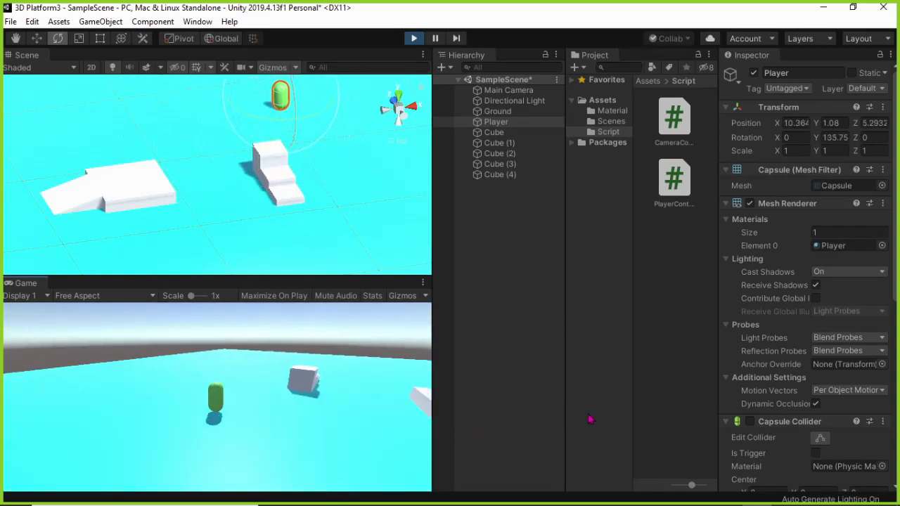
pyautogui.press('w')
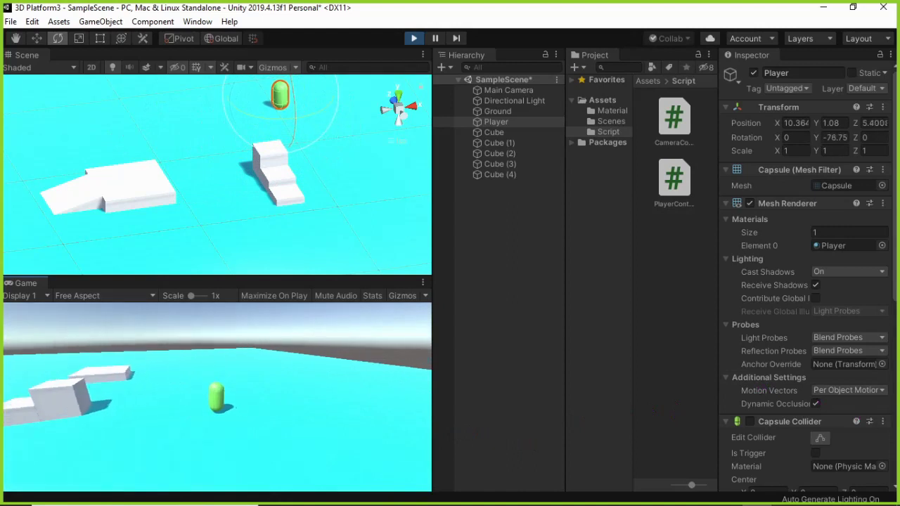
pyautogui.press('w')
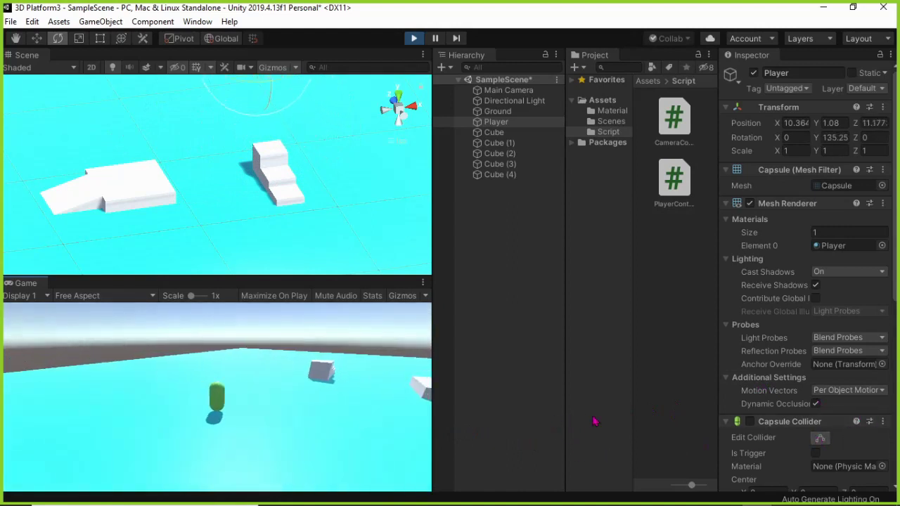
pyautogui.press('w')
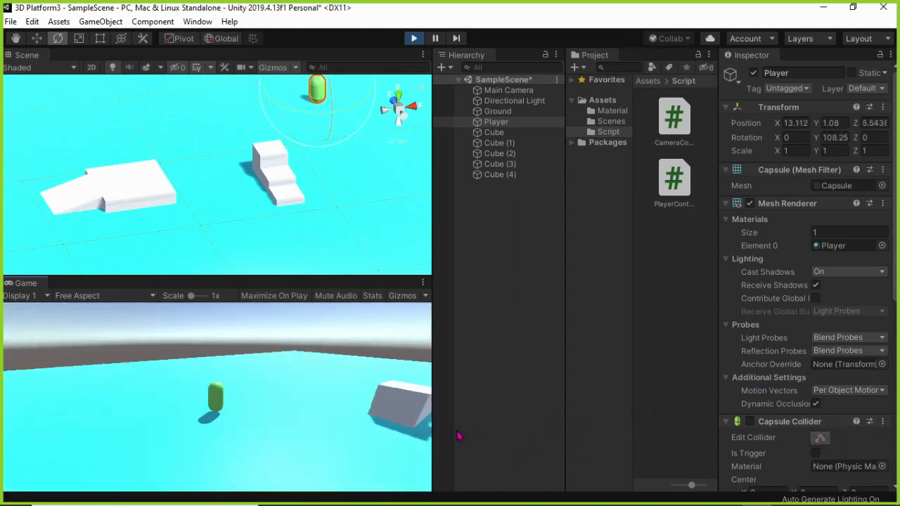
pyautogui.press('w')
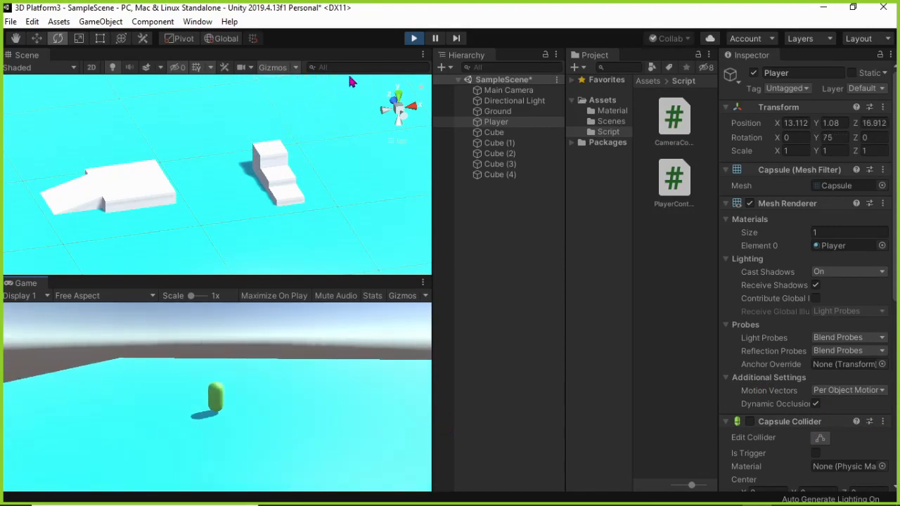
pyautogui.hotkey('ctrl', 'p')
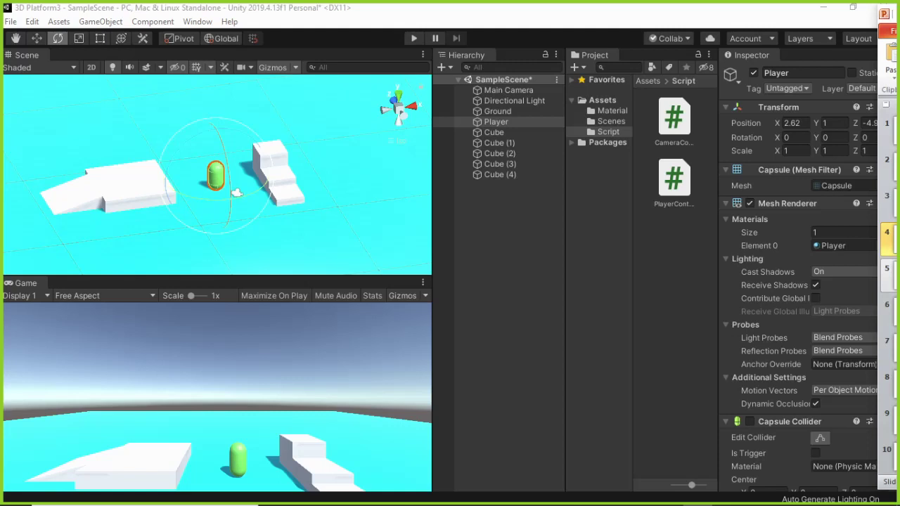
# Step: Advance the slide, bring Unity forward, then switch to the CameraController script in Visual Studio
pyautogui.press('Down')
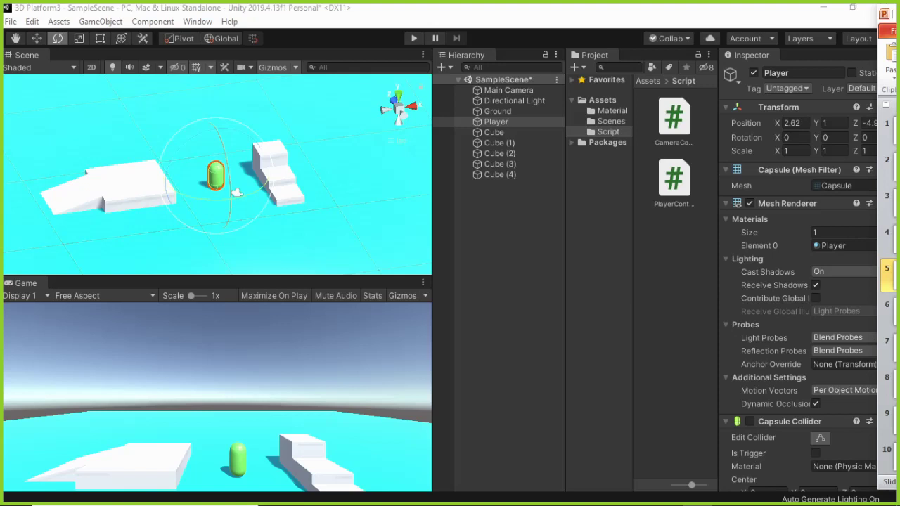
pyautogui.click(315, 437)
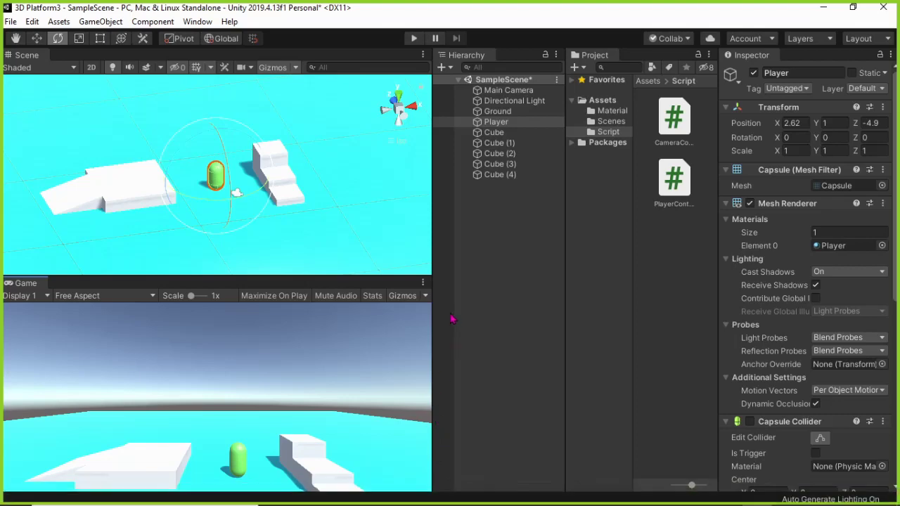
pyautogui.hotkey('alt', 'Tab')
pyautogui.hotkey('alt', 'Tab')
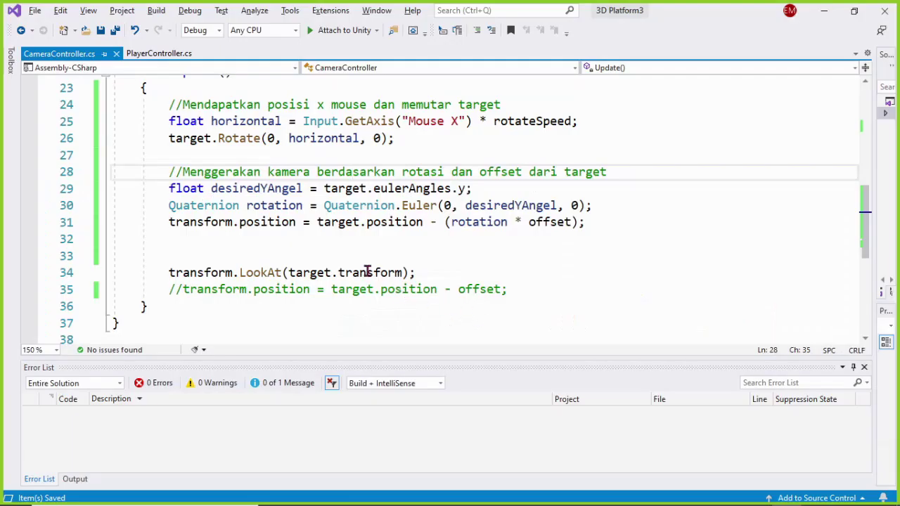
# Step: Below the horizontal rotation, declare float vertical = Input.GetAxis("Mouse Y") * rotateSpeed;
pyautogui.click(422, 141)
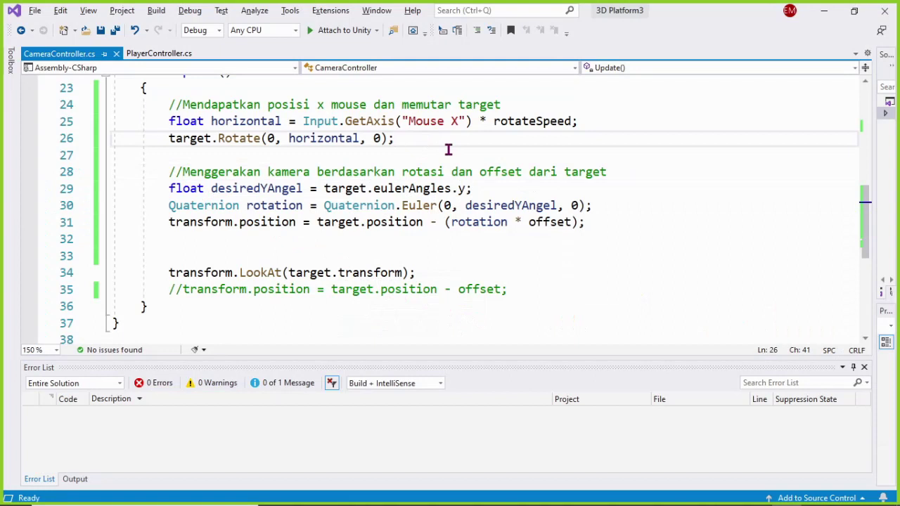
pyautogui.press('Return')
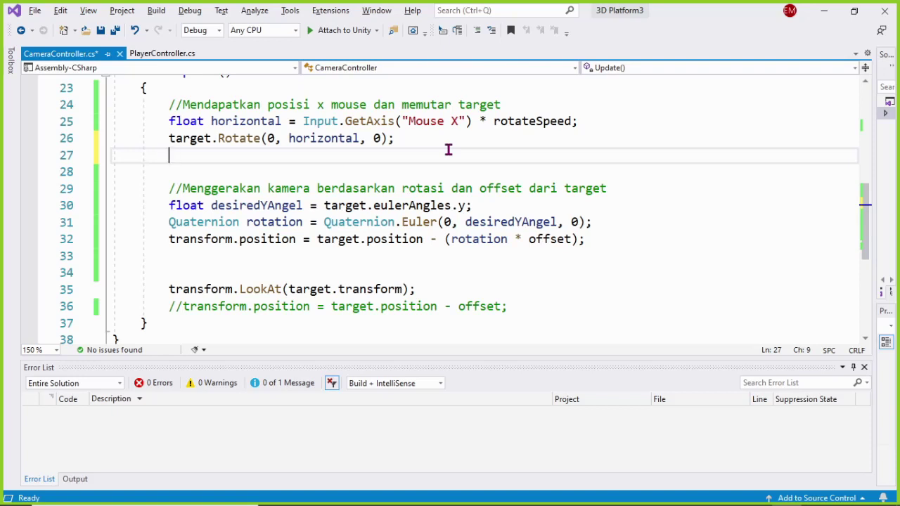
pyautogui.write('f')
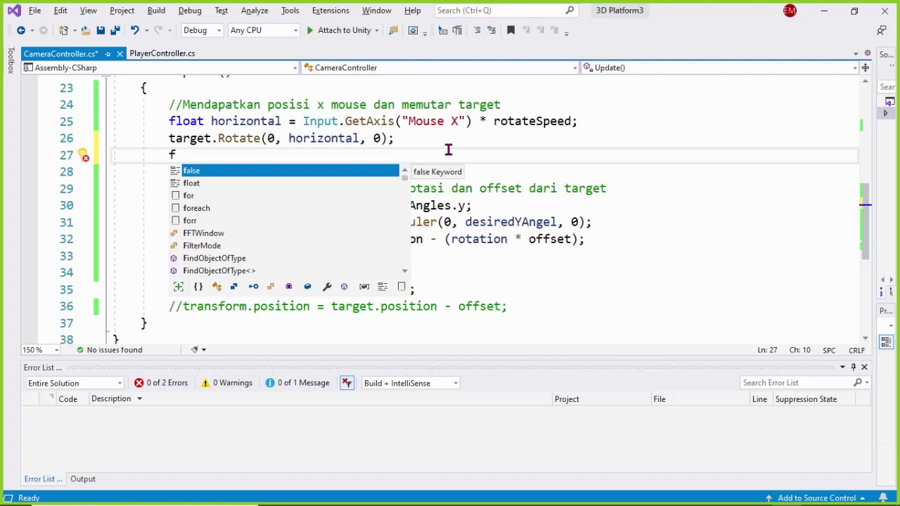
pyautogui.press('Down')
pyautogui.press('Tab')
pyautogui.write('vertical ')
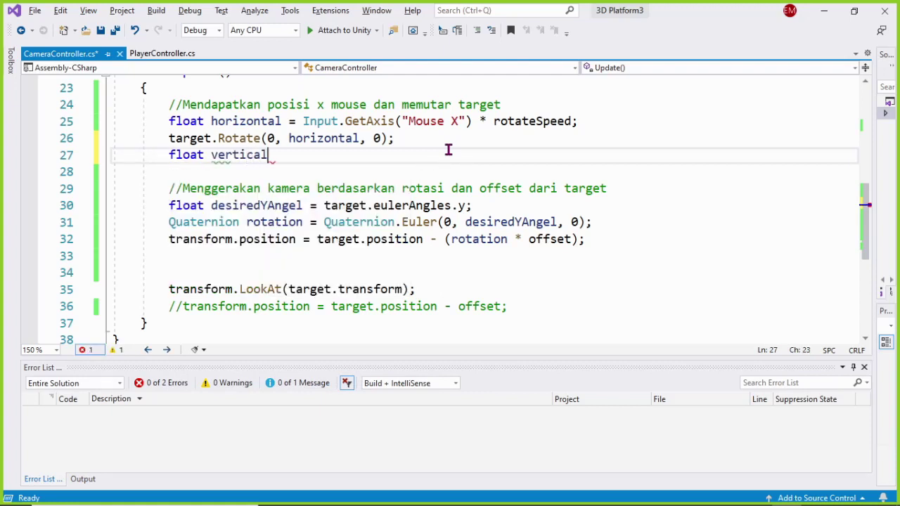
pyautogui.write('= In')
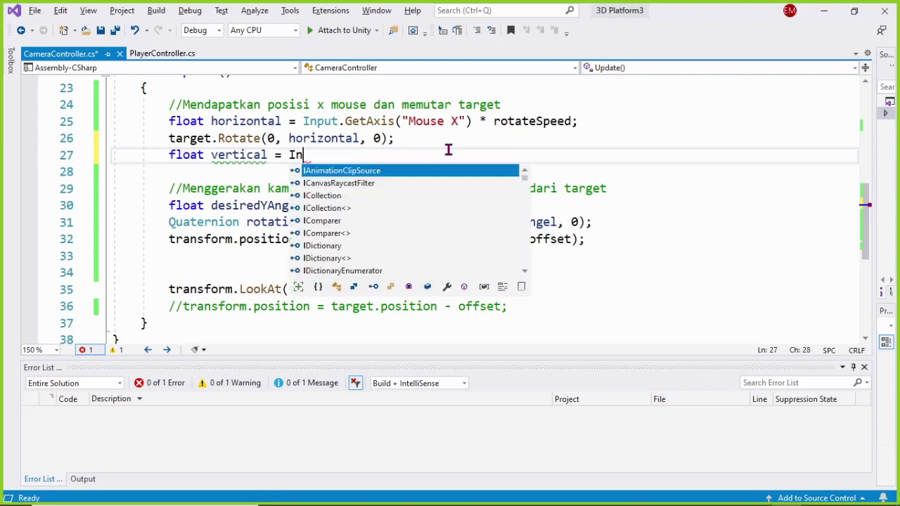
pyautogui.press('Tab')
pyautogui.write('.g')
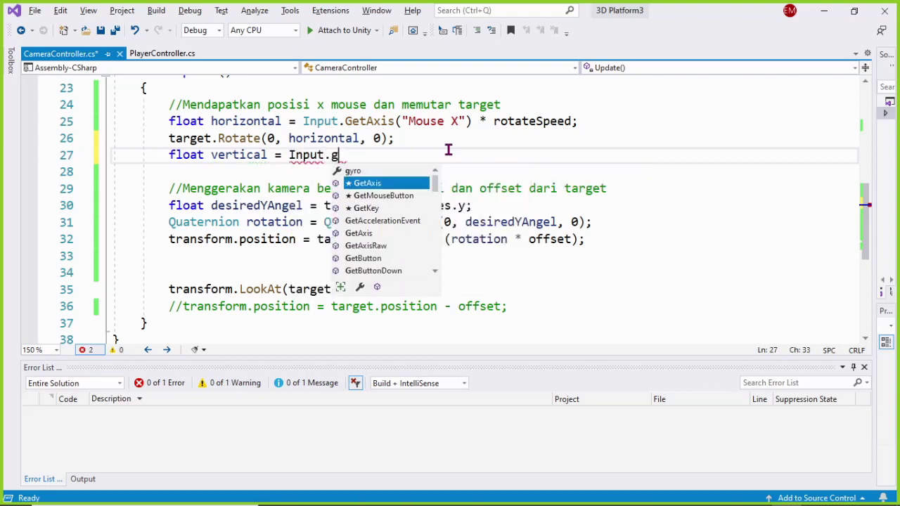
pyautogui.press('Tab')
pyautogui.write('(')
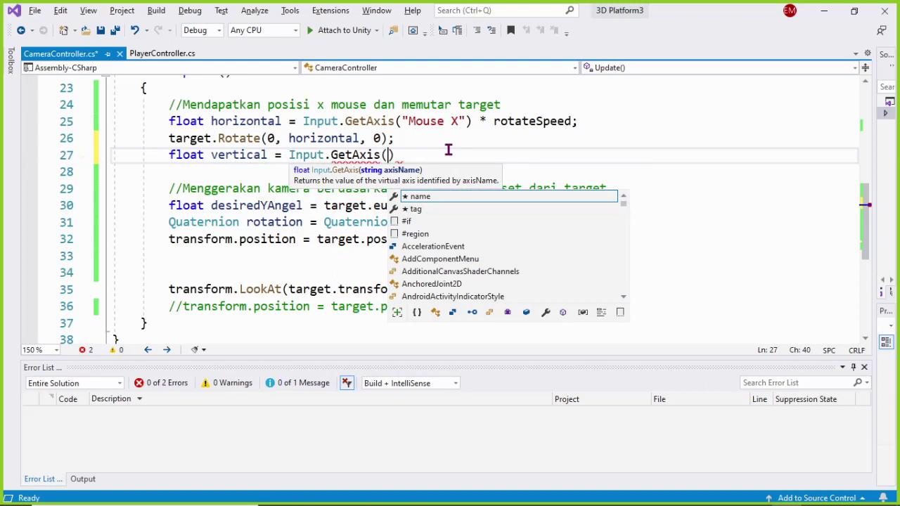
pyautogui.write('"Mouse Y")')
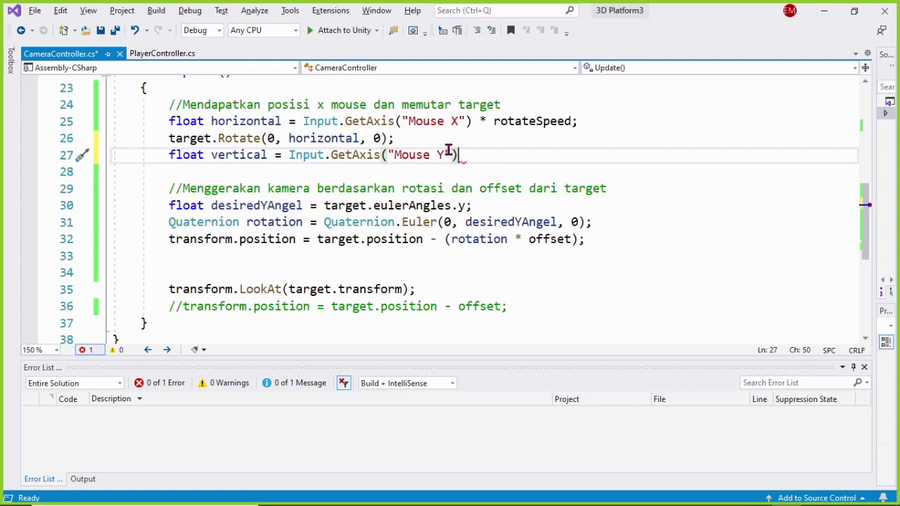
pyautogui.write('* R')
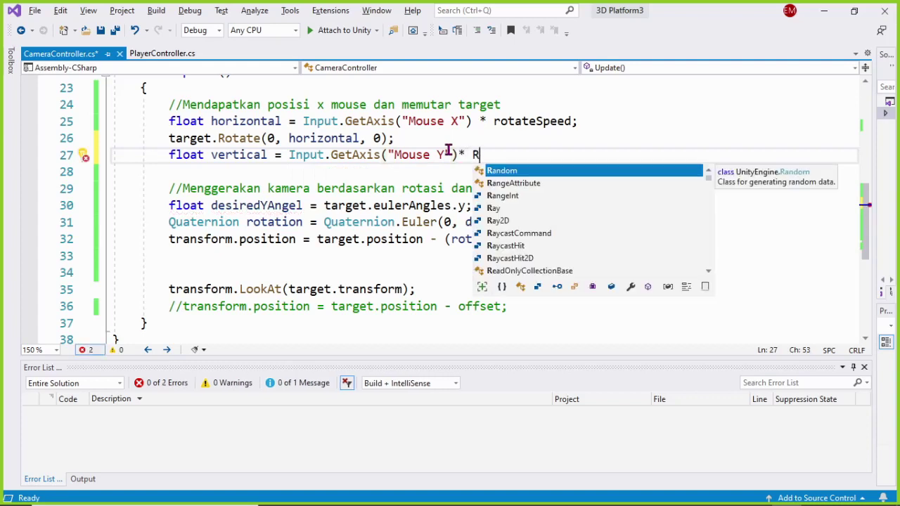
pyautogui.write('o')
pyautogui.press('Tab')
pyautogui.write(';')
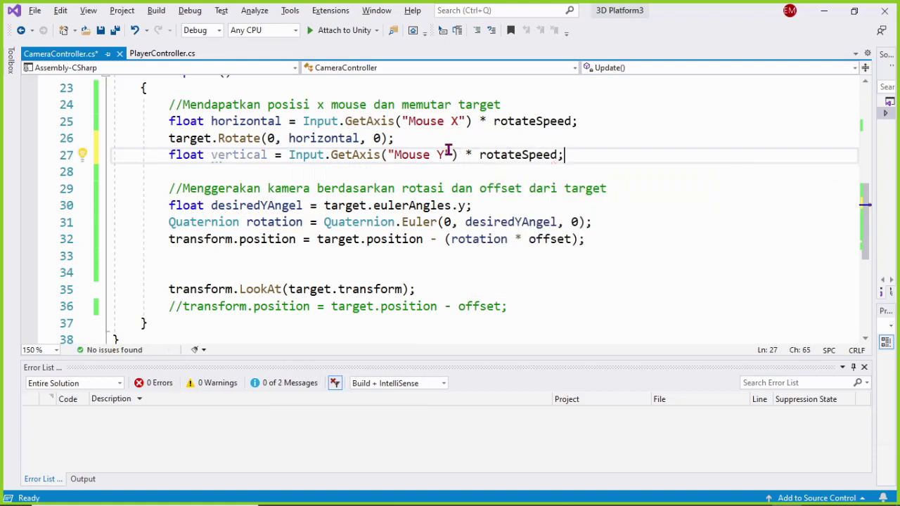
# Step: Add target.Rotate(vertical, 0, 0); to tilt the target around its X axis
pyautogui.press('Return')
pyautogui.write('ta')
pyautogui.press('Tab')
pyautogui.write('.')
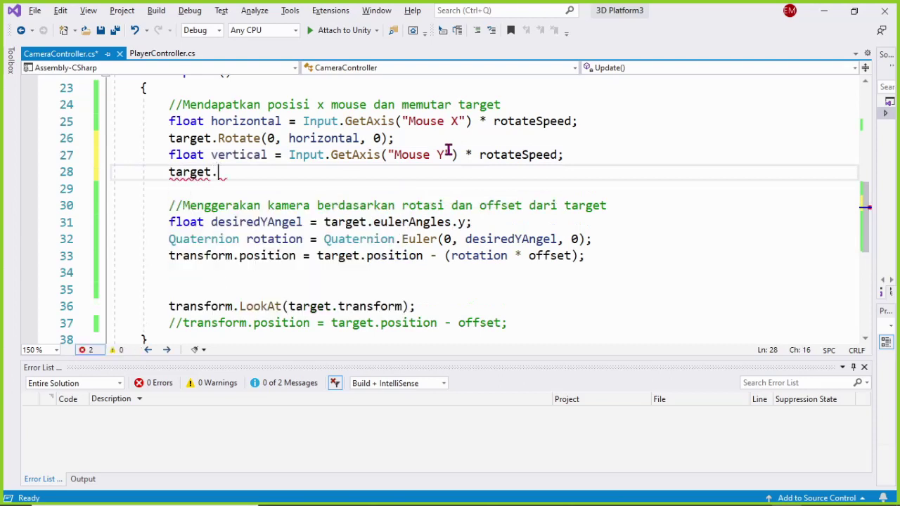
pyautogui.write('R')
pyautogui.press('Tab')
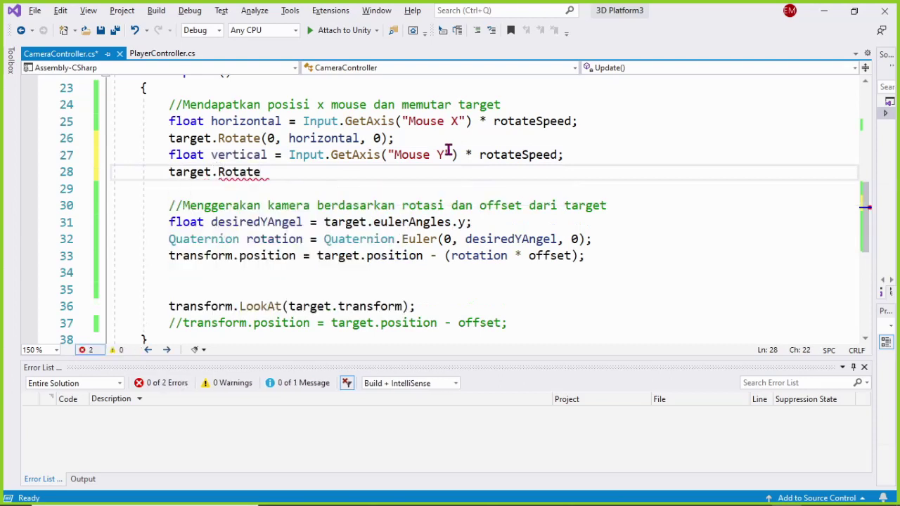
pyautogui.write('(')
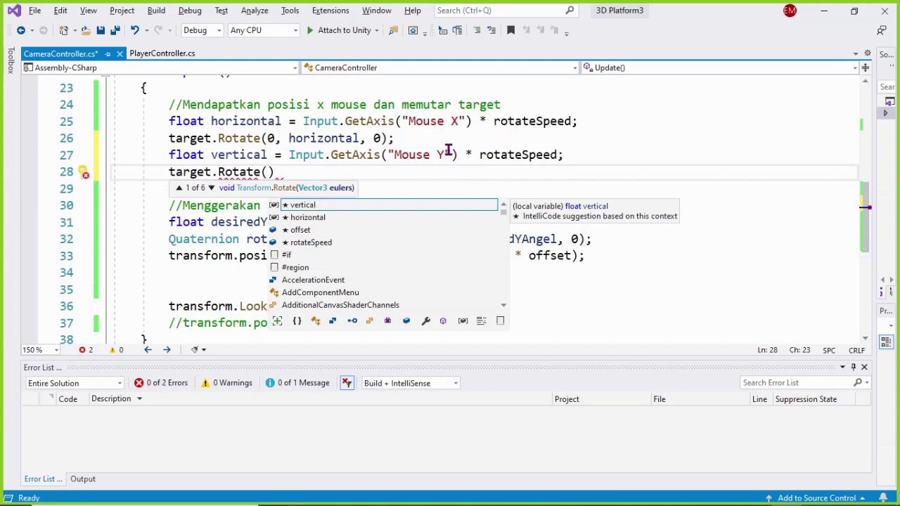
pyautogui.write('v')
pyautogui.press('Tab')
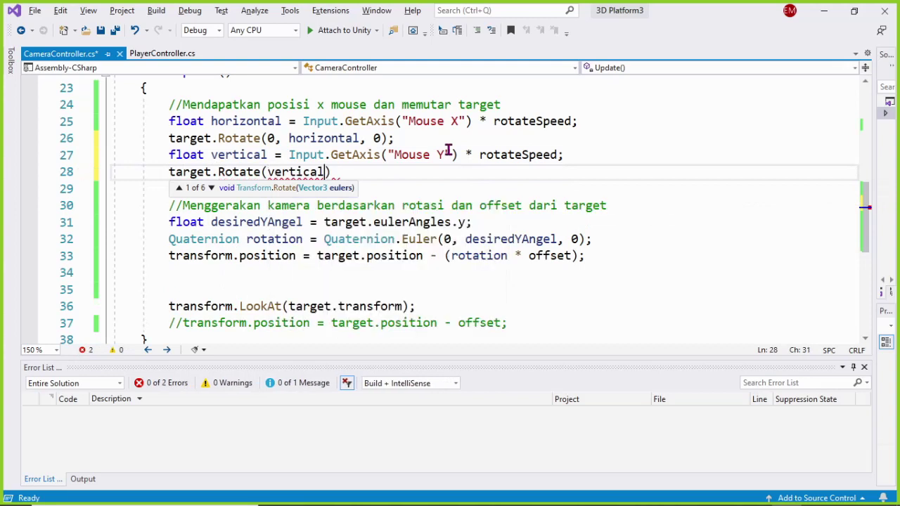
pyautogui.write(', 0, 0')
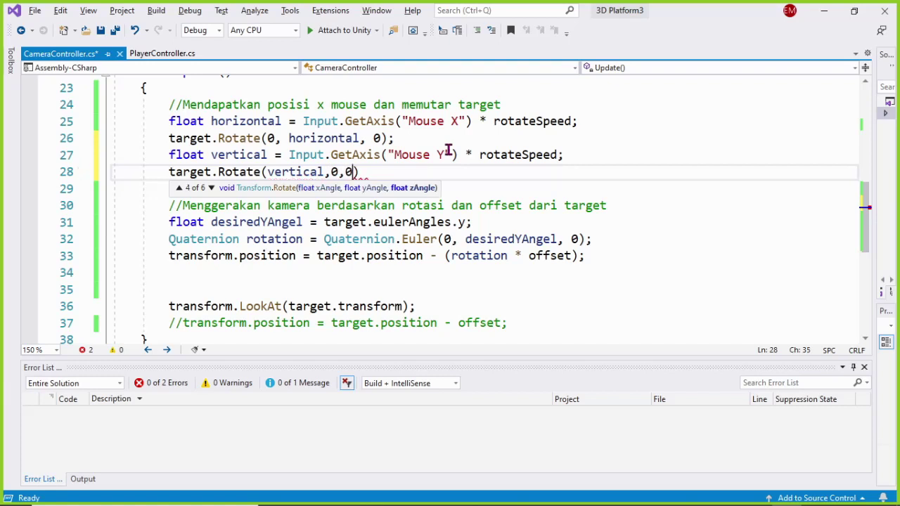
pyautogui.write(');')
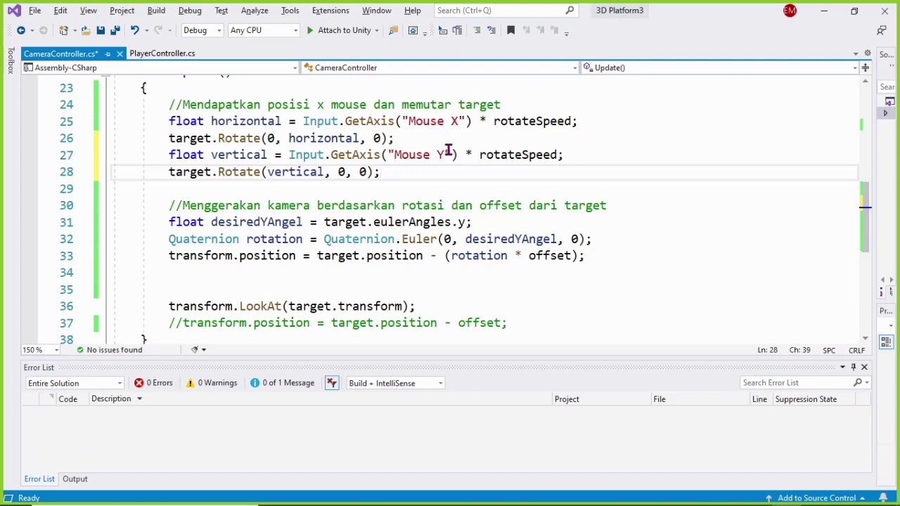
pyautogui.press('Down')
pyautogui.press('Down')
pyautogui.press('Down')
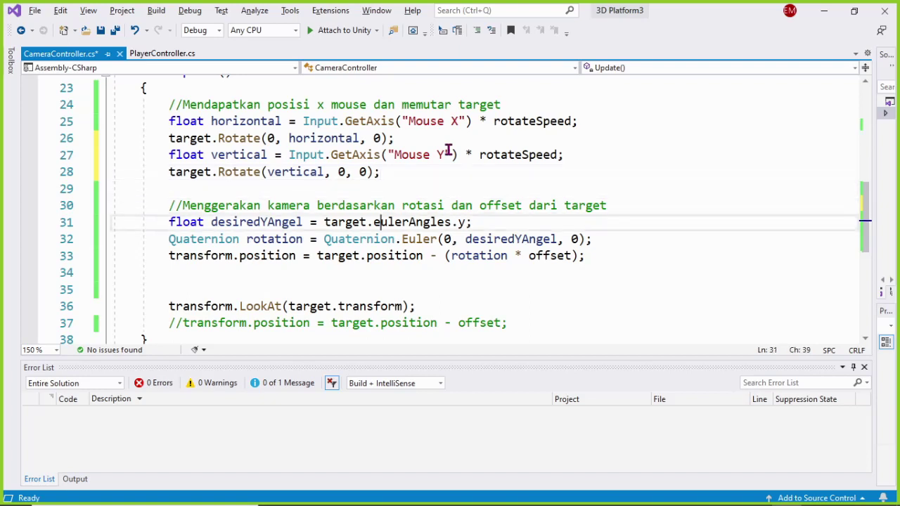
# Step: Below desiredYAngel, add float desiredXAngel = target.eulerAngles.x;
pyautogui.press('Right')
pyautogui.press('Right')
pyautogui.press('Right')
pyautogui.press('Right')
pyautogui.press('Right')
pyautogui.press('Return')
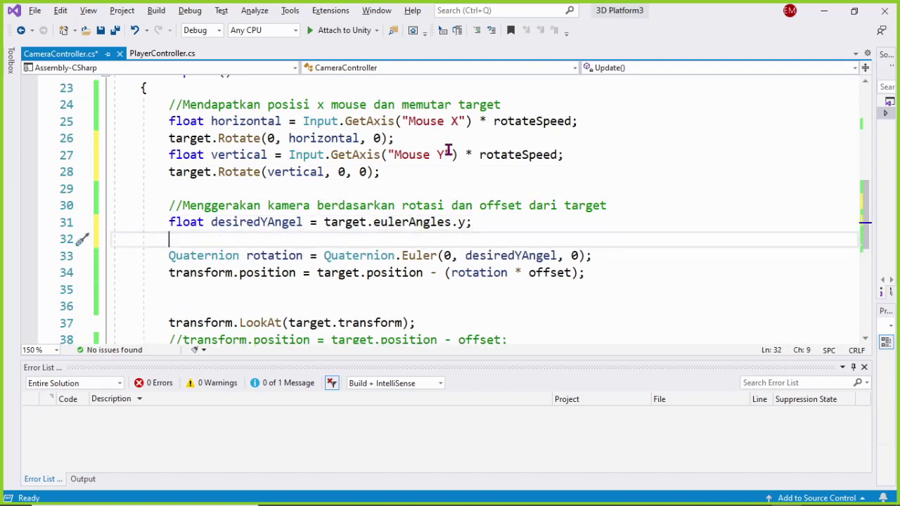
pyautogui.write('F')
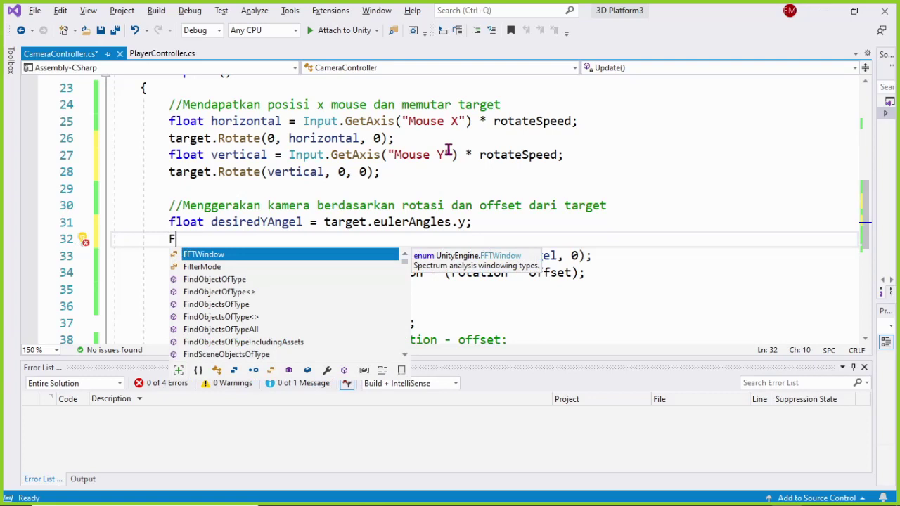
pyautogui.write('l')
pyautogui.press('Tab')
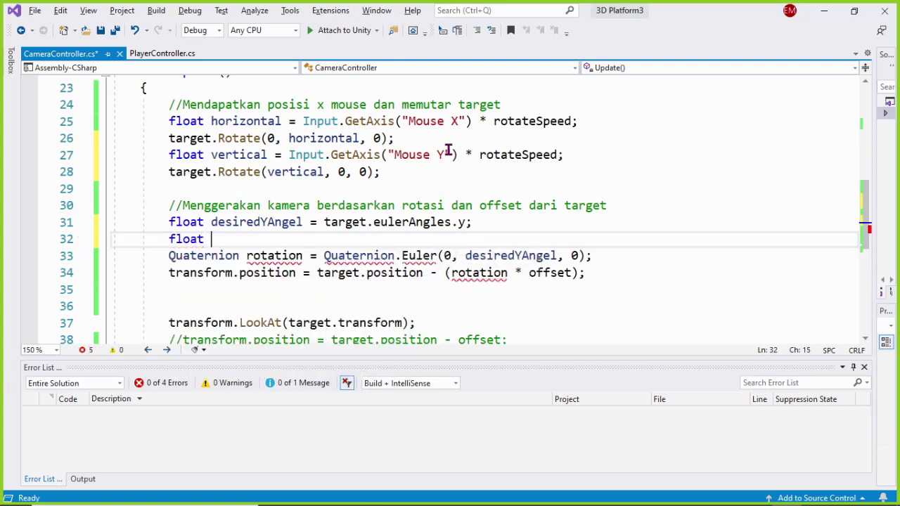
pyautogui.write('desiredXAngg')
pyautogui.press('BackSpace')
pyautogui.write('el = ')
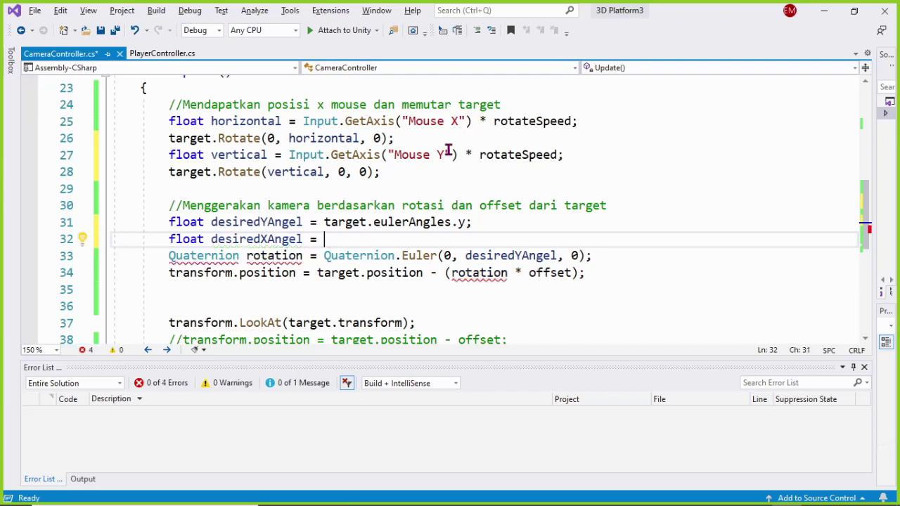
pyautogui.write('tar')
pyautogui.press('Tab')
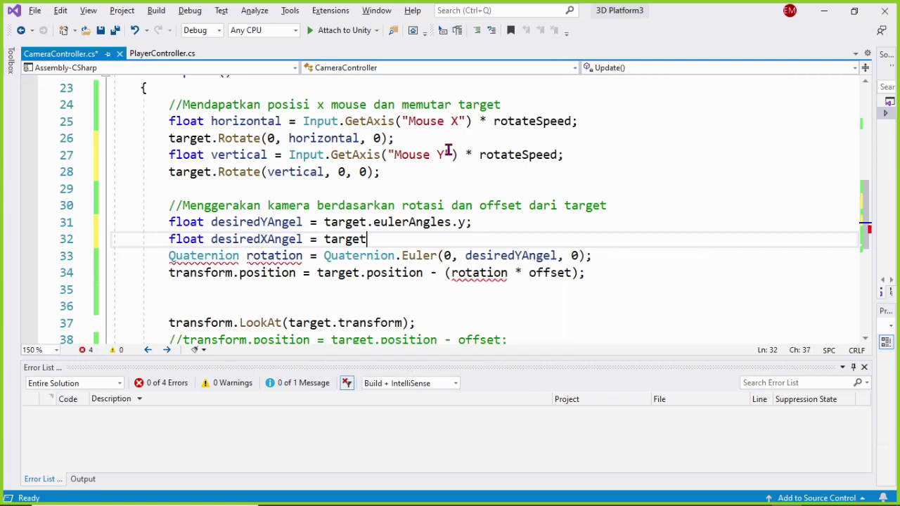
pyautogui.write('.e')
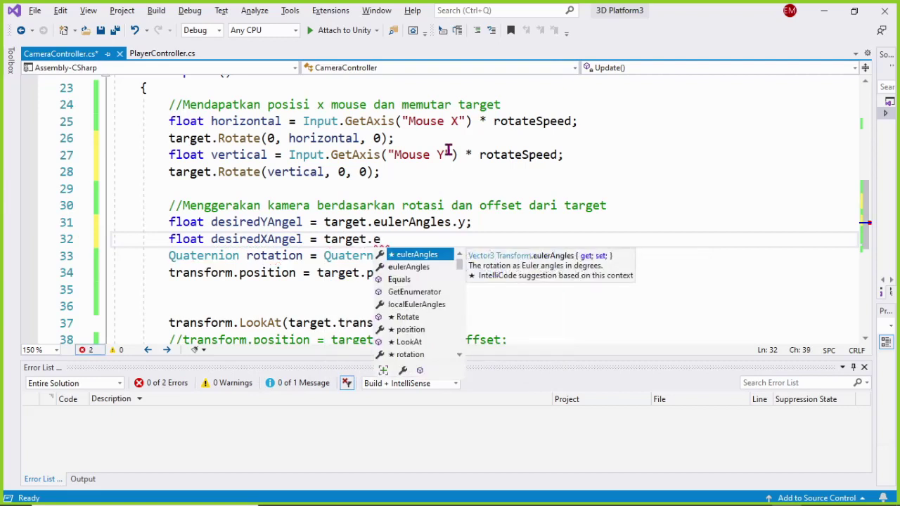
pyautogui.write('u')
pyautogui.press('Tab')
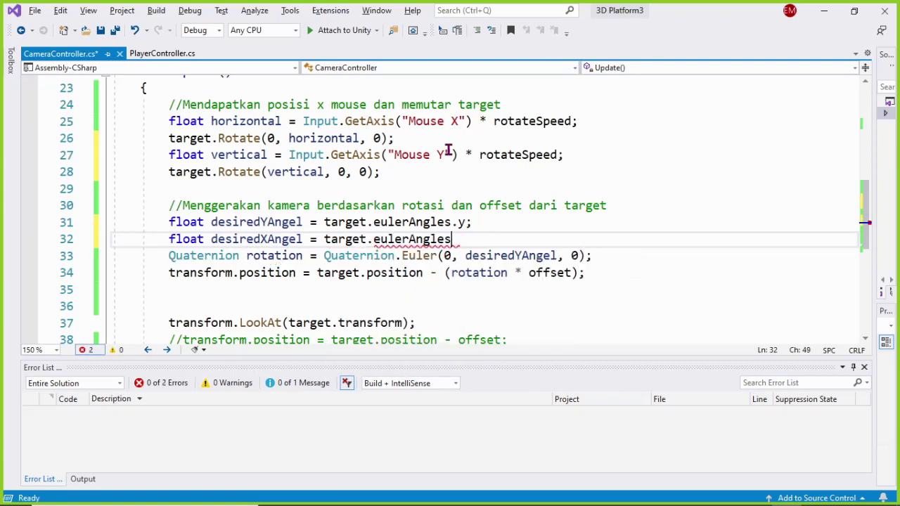
pyautogui.write('.x')
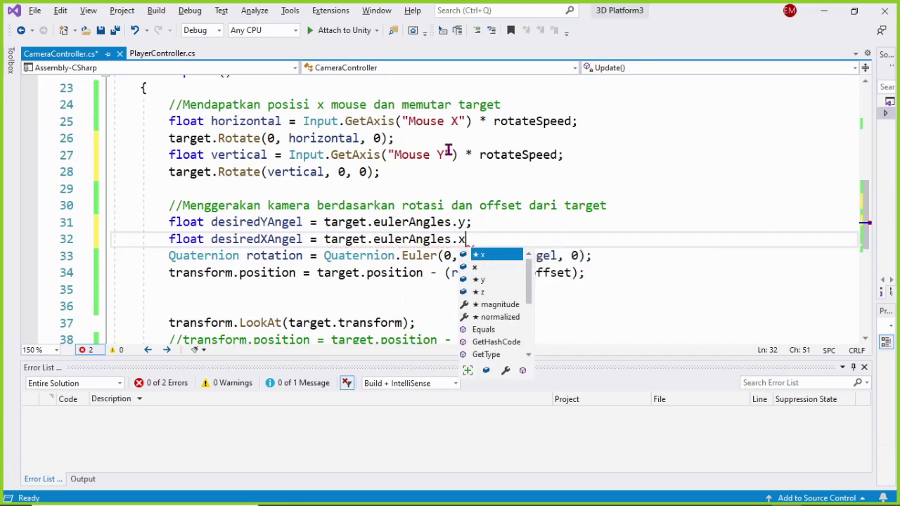
pyautogui.write(';')
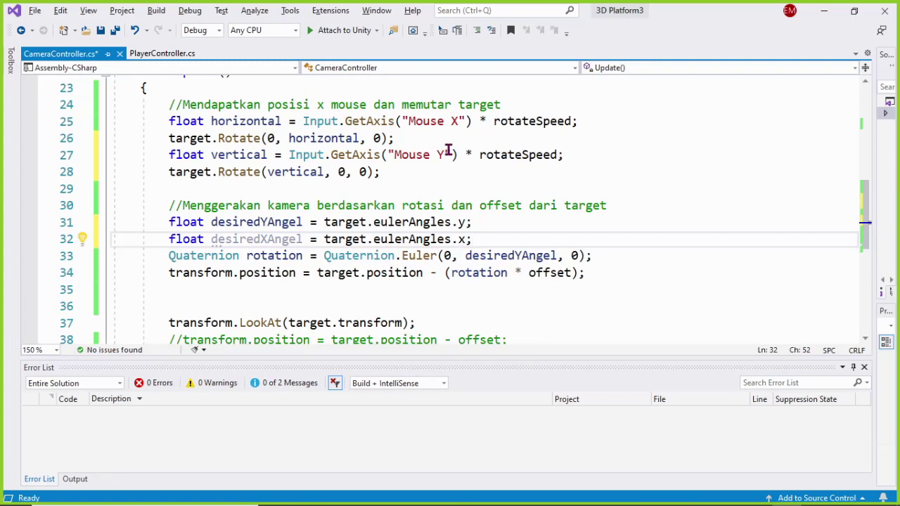
# Step: Replace the first 0 in Quaternion.Euler with desiredXAngel
pyautogui.press('Down')
pyautogui.press('Left')
pyautogui.press('Left')
pyautogui.press('Left')
pyautogui.hotkey('shift', 'Left')
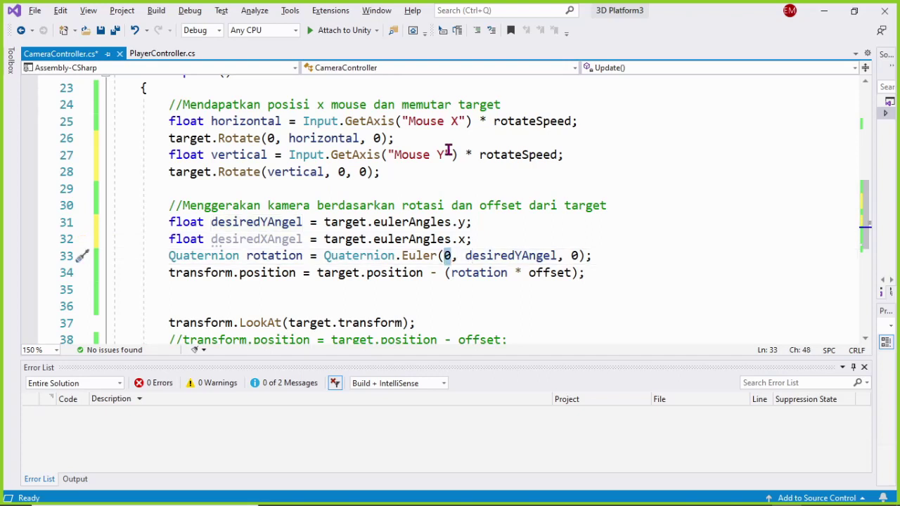
pyautogui.write('de')
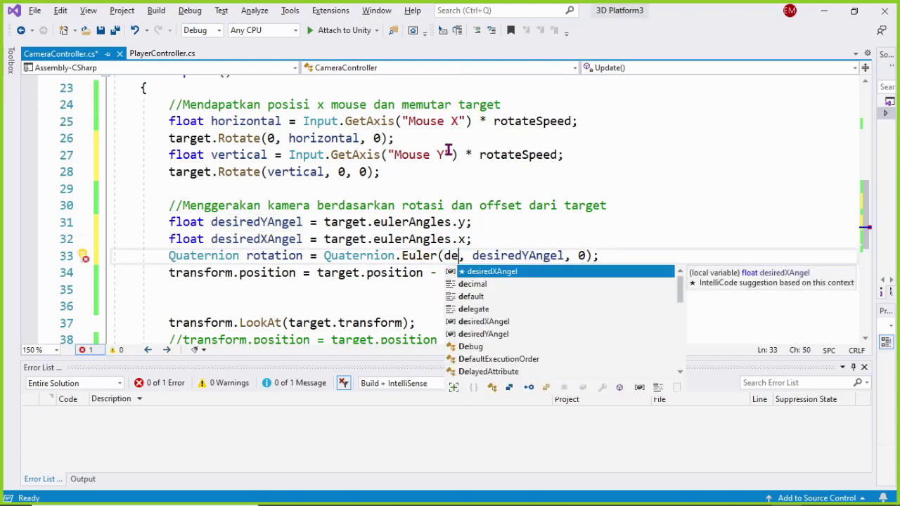
pyautogui.press('Down')
pyautogui.press('Down')
pyautogui.press('Down')
pyautogui.press('Tab')
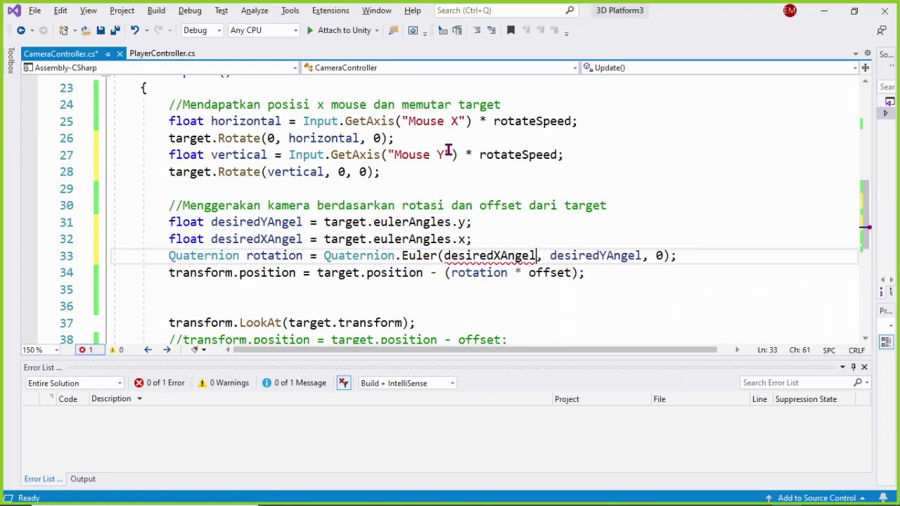
pyautogui.press('Right')
pyautogui.press('Right')
pyautogui.press('Right')
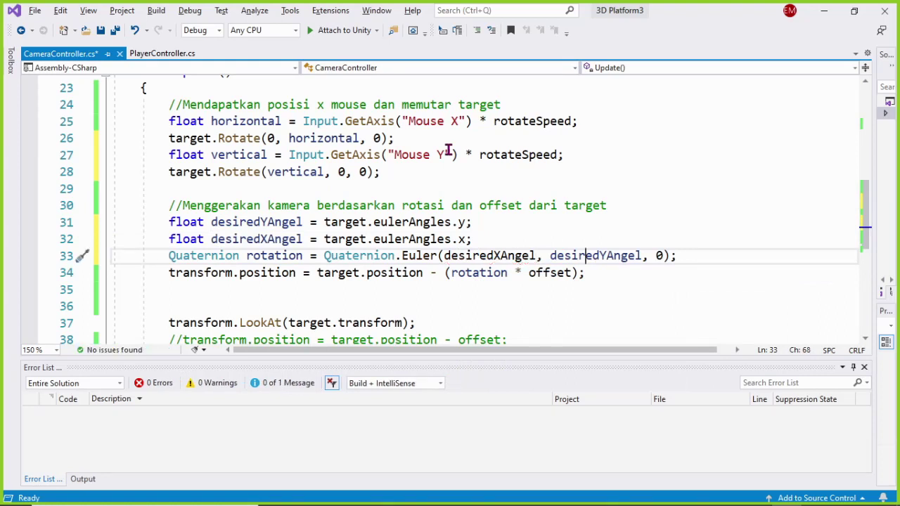
pyautogui.press('Down')
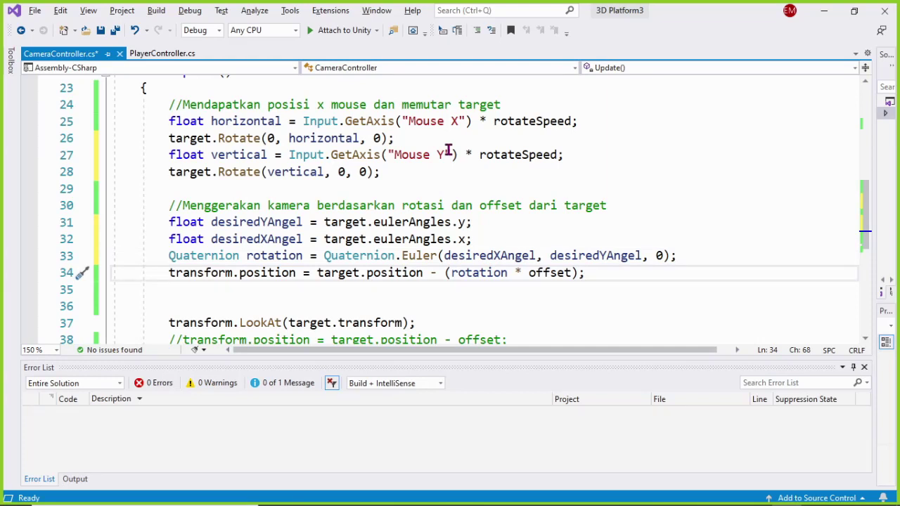
# Step: Save CameraController.cs and start Play mode in Unity to test the camera
pyautogui.hotkey('ctrl', 's')
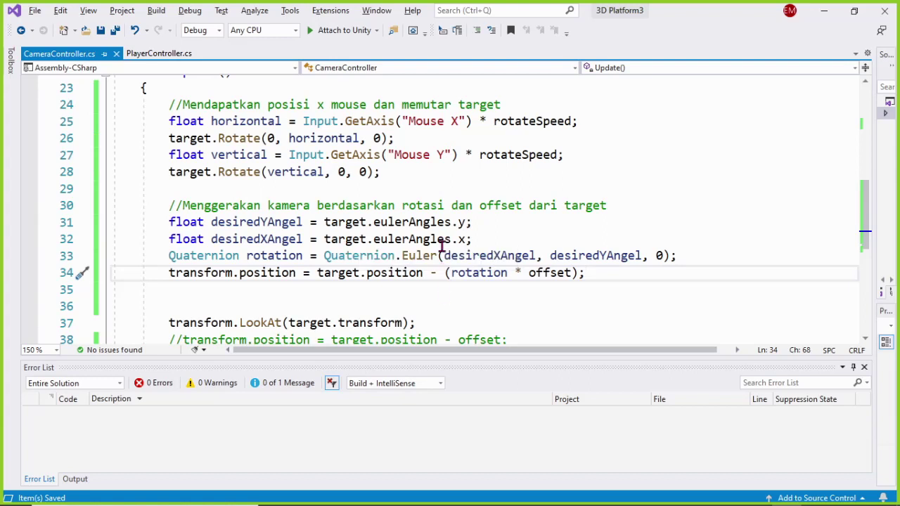
pyautogui.hotkey('alt', 'Tab')
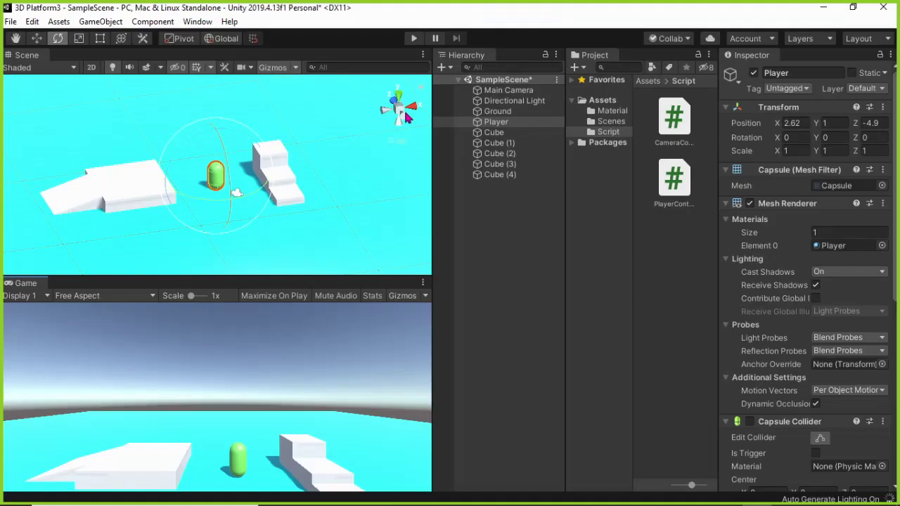
pyautogui.click(414, 38)
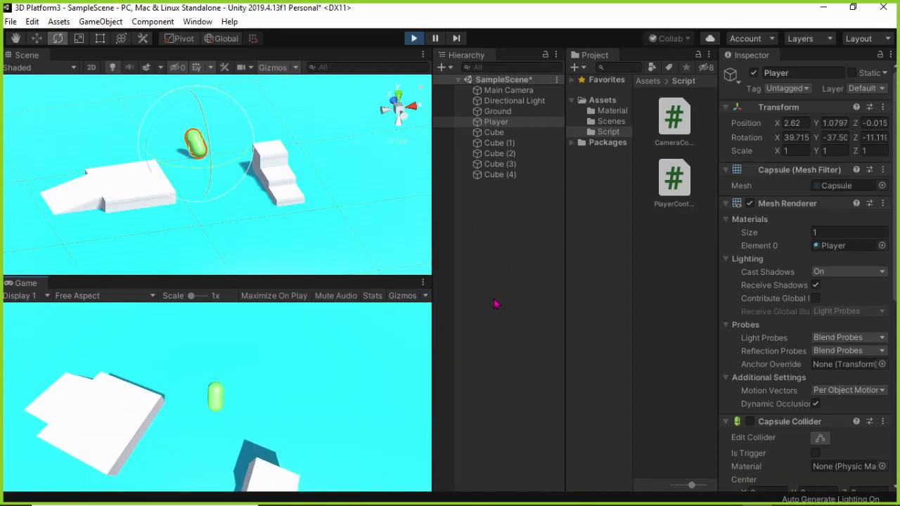
# Step: Play-test the mouse orbit camera again, then return to CameraController.cs at line 28
pyautogui.hotkey('ctrl', 'p')
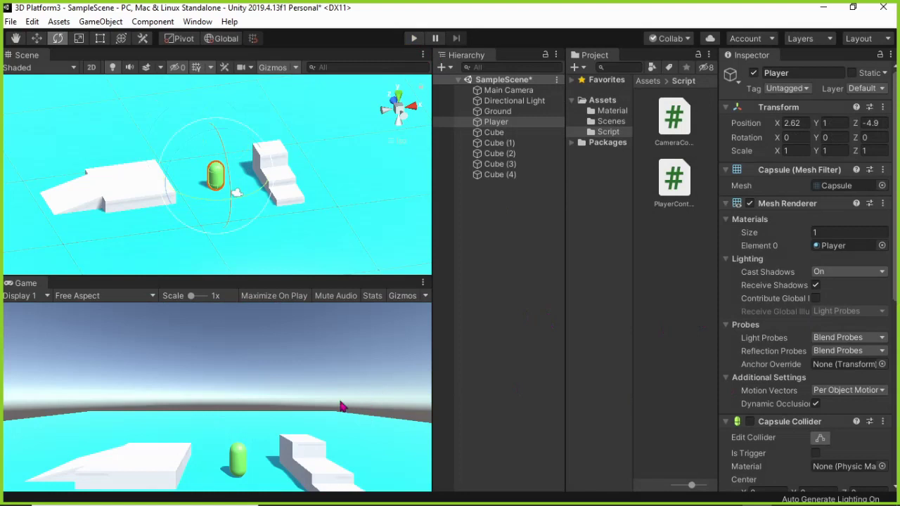
pyautogui.click(414, 40)
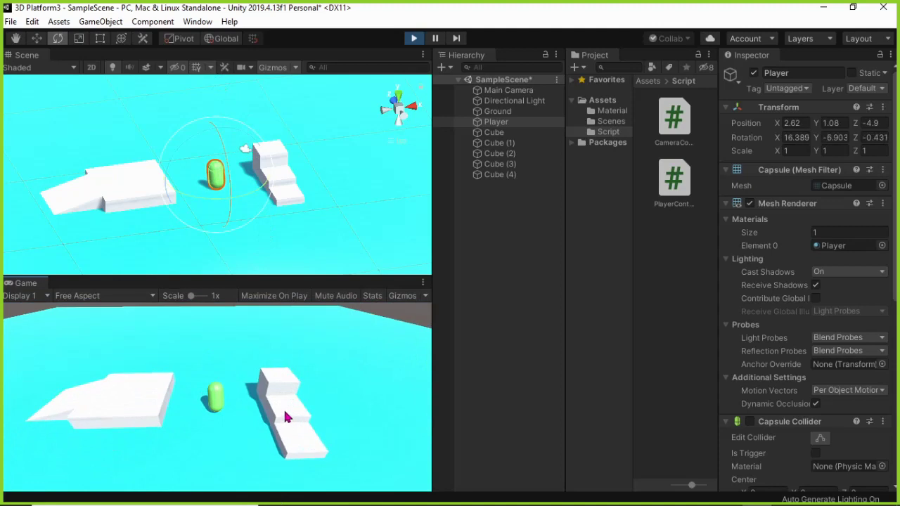
pyautogui.click(414, 40)
pyautogui.hotkey('alt', 'Tab')
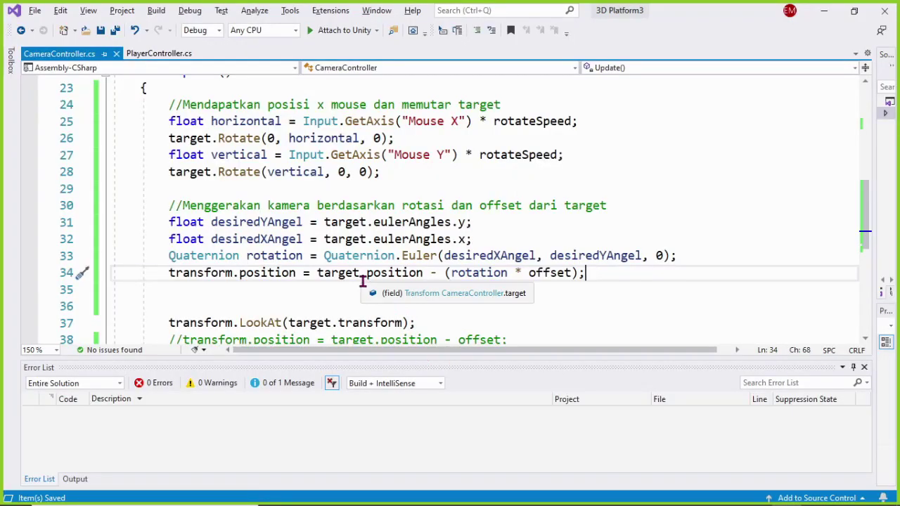
pyautogui.click(273, 173)
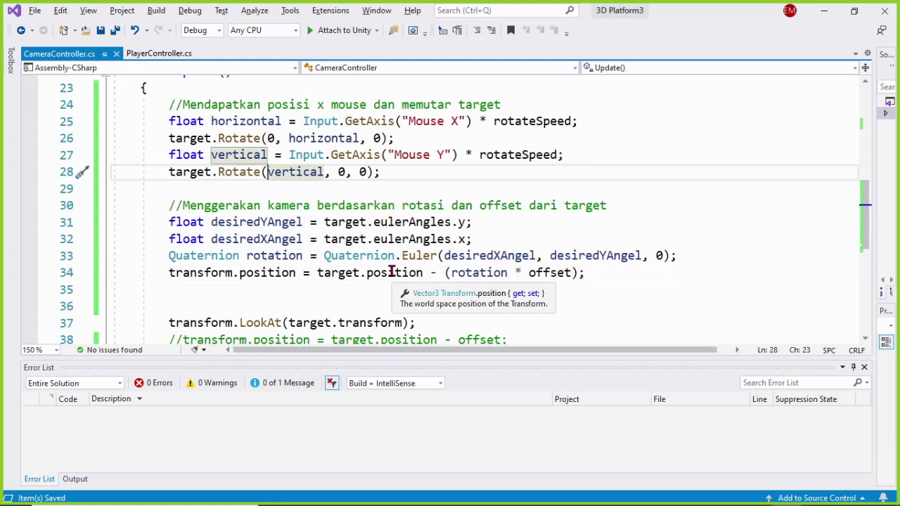
# Step: Negate vertical in target.Rotate on line 28, save, and start play mode in Unity
pyautogui.write('-')
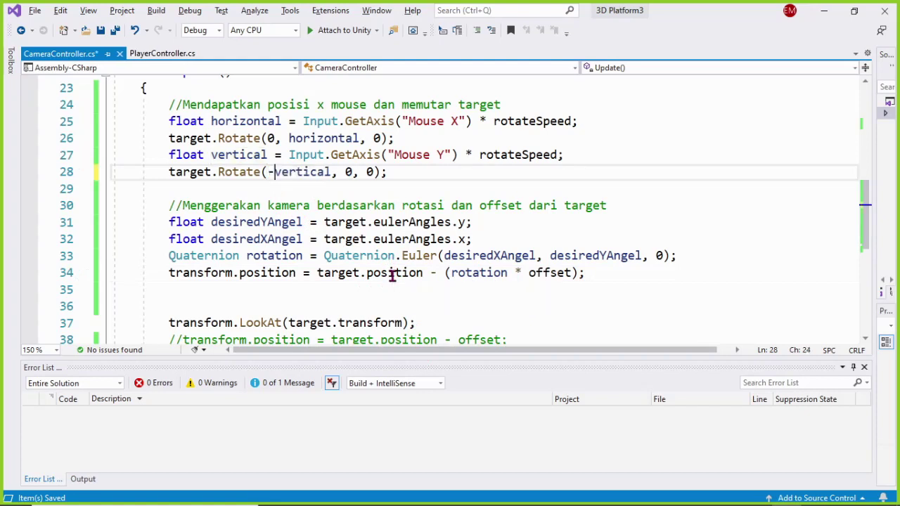
pyautogui.hotkey('ctrl', 's')
pyautogui.hotkey('alt', 'Tab')
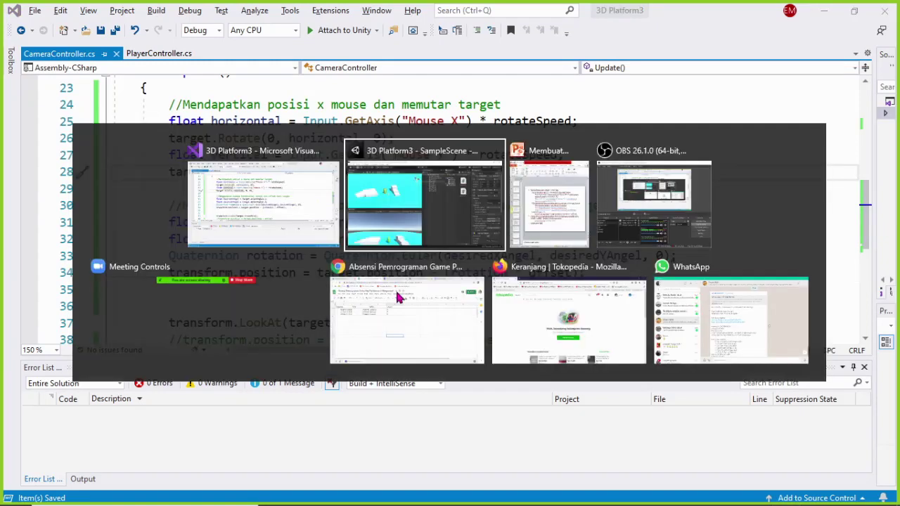
pyautogui.press('Escape')
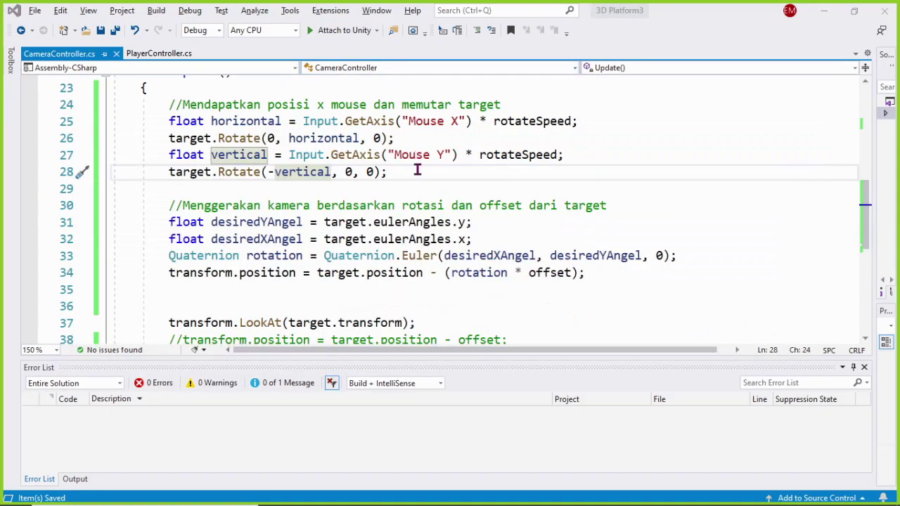
pyautogui.hotkey('alt', 'Tab')
pyautogui.click(413, 38)
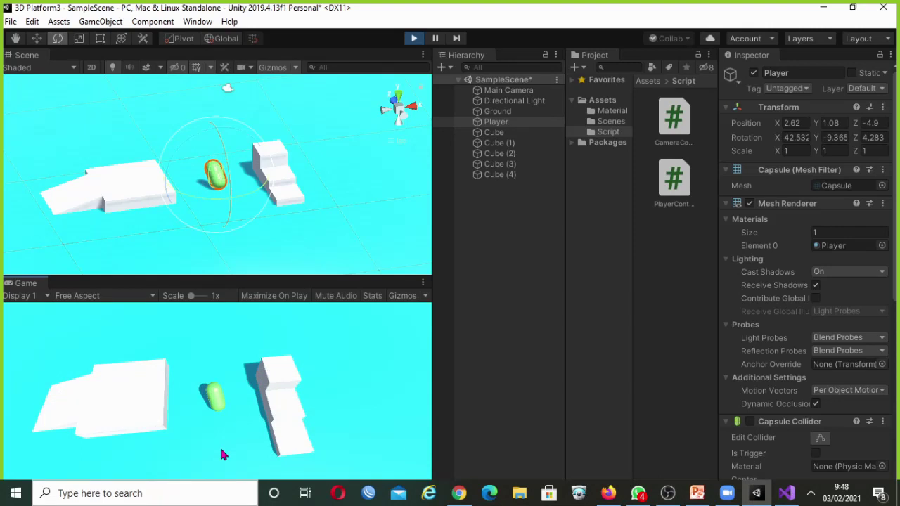
# Step: Play-test the inverted vertical camera look, then bring up the Player object's context menu
pyautogui.click(219, 445)
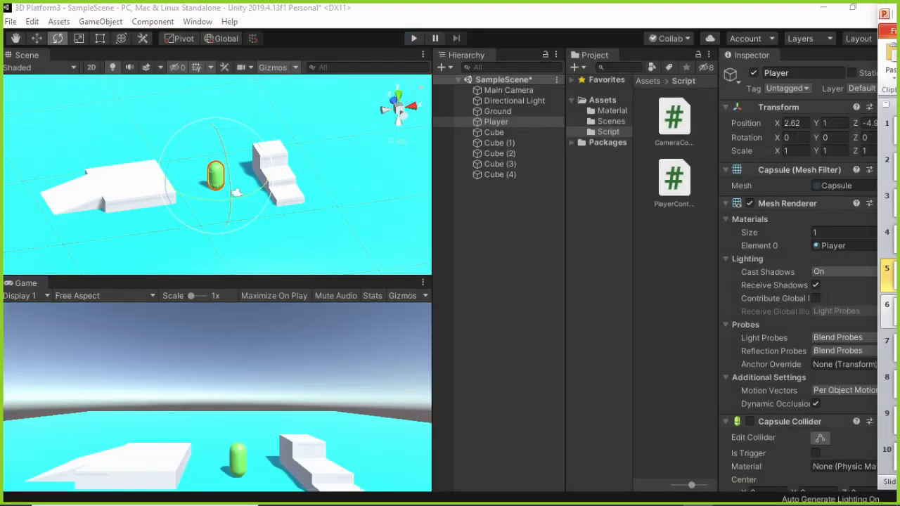
pyautogui.press('Down')
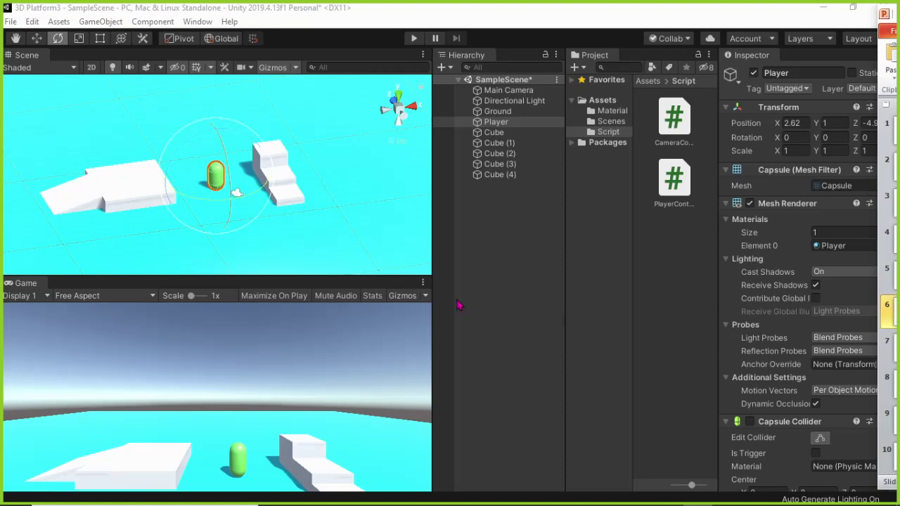
pyautogui.rightClick(496, 124)
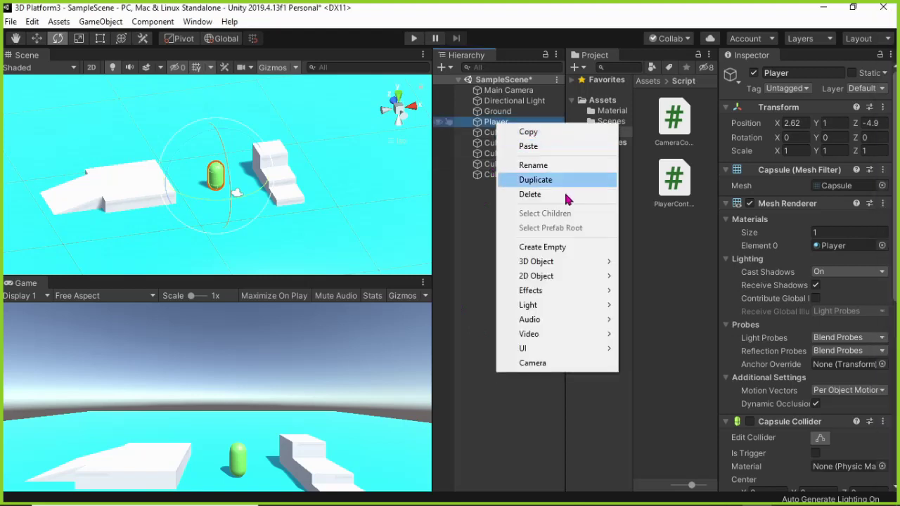
# Step: Create an empty child under Player, rename it 'pivot', and return to Visual Studio
pyautogui.click(573, 248)
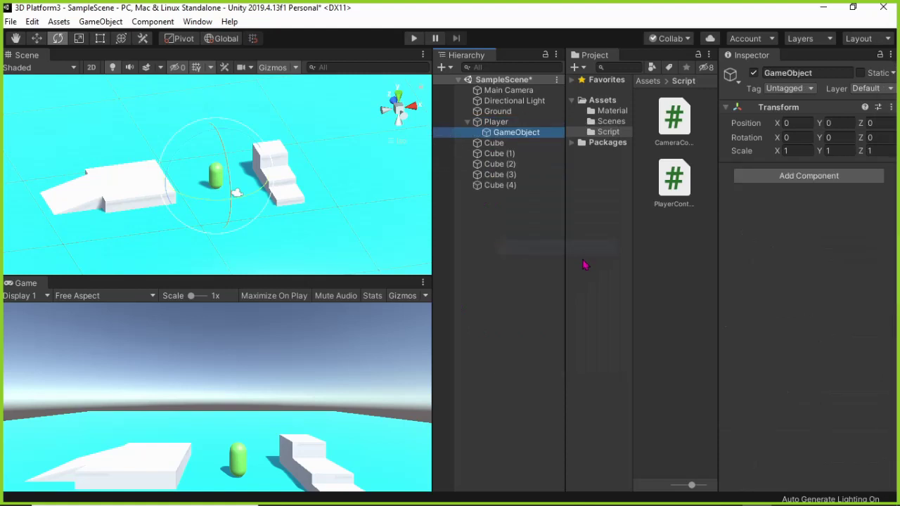
pyautogui.rightClick(527, 138)
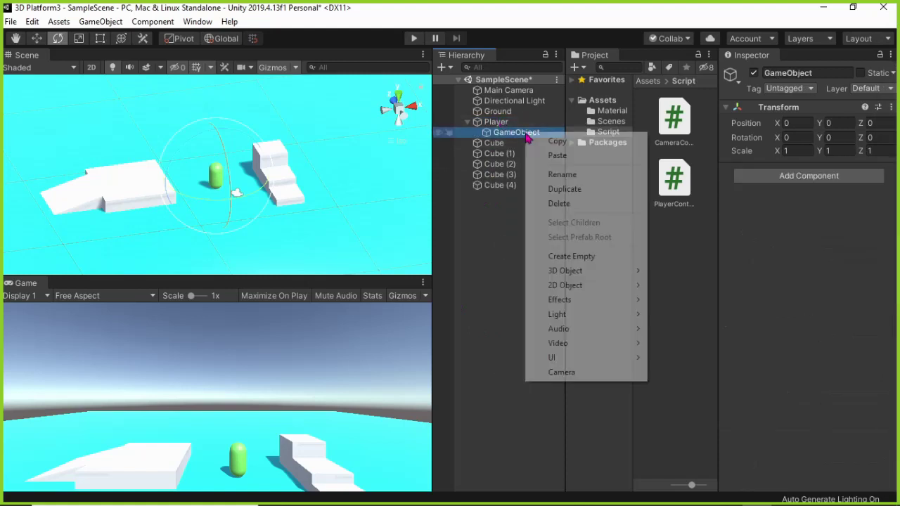
pyautogui.click(589, 176)
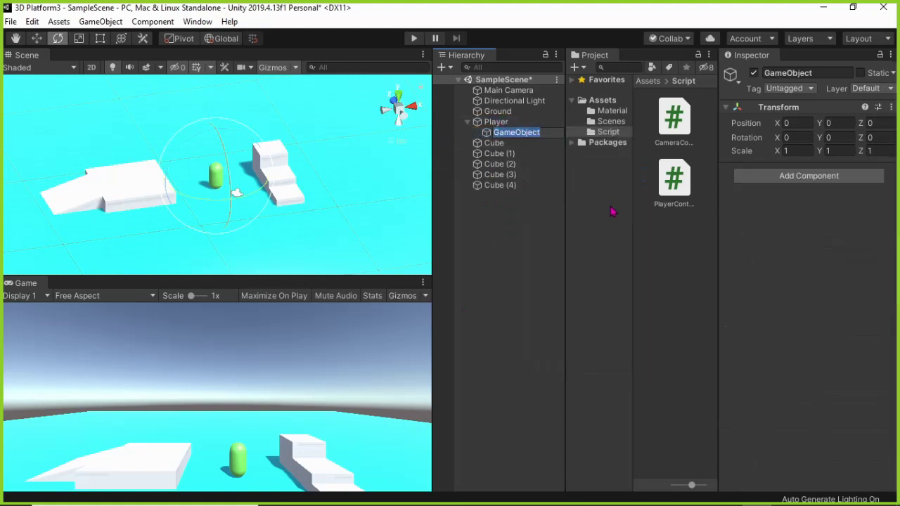
pyautogui.write('pivot')
pyautogui.click(518, 255)
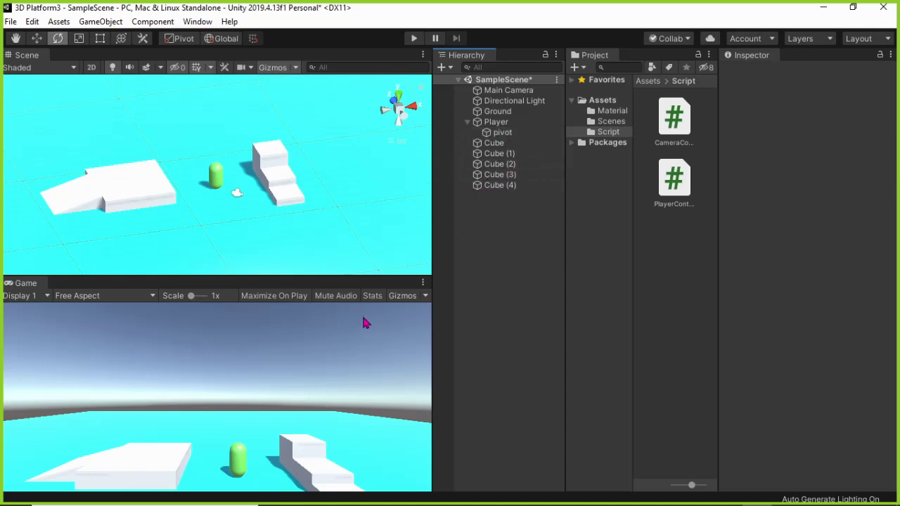
pyautogui.hotkey('alt', 'Tab')
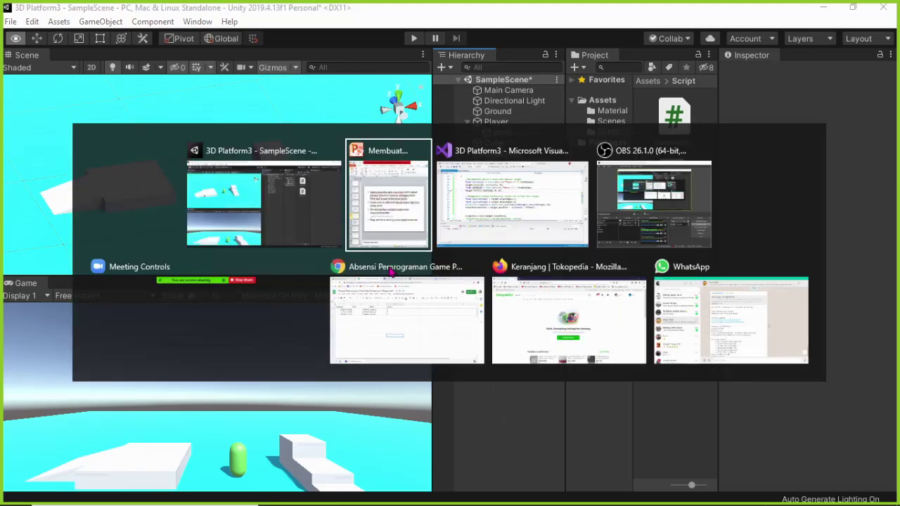
# Step: Add 'public Transform pivot;' below the rotateSpeed field, save, and return to Unity
pyautogui.scroll(4, 424, 189)
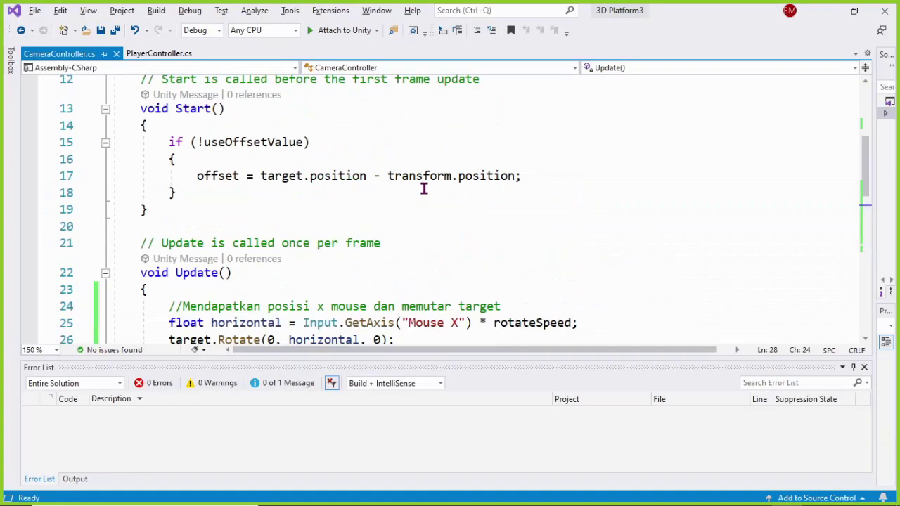
pyautogui.scroll(4, 425, 188)
pyautogui.click(365, 248)
pyautogui.press('Return')
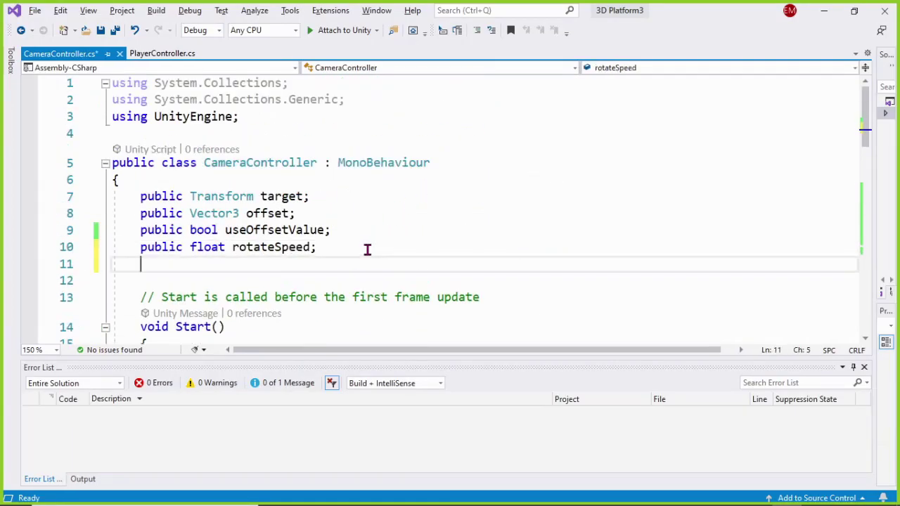
pyautogui.write('public ')
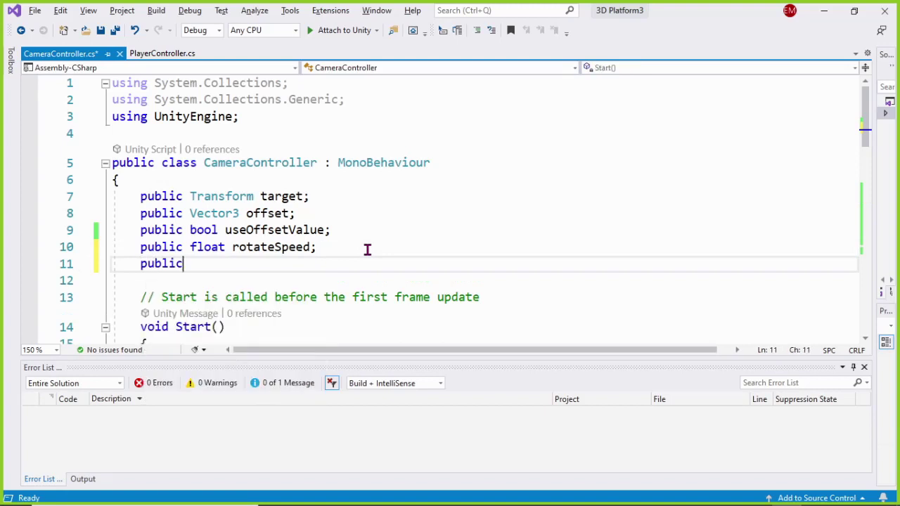
pyautogui.write('Tr')
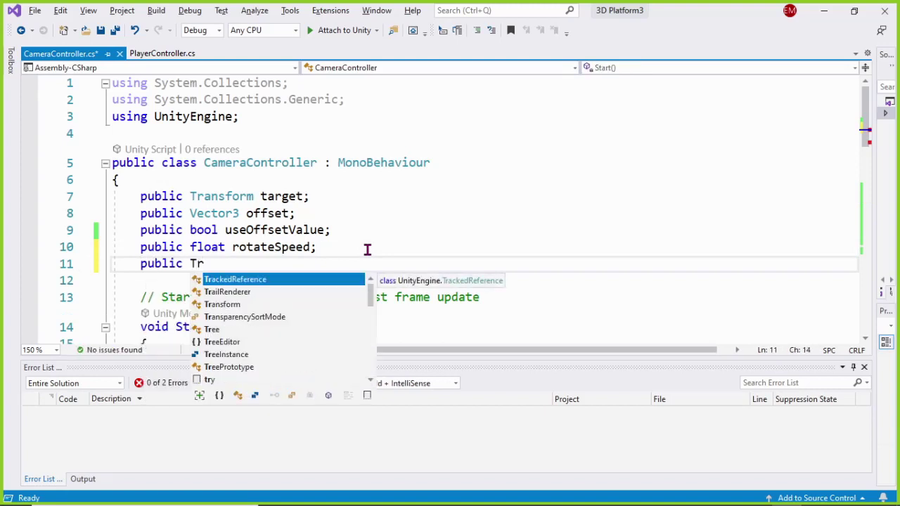
pyautogui.press('Tab')
pyautogui.write('pivot')
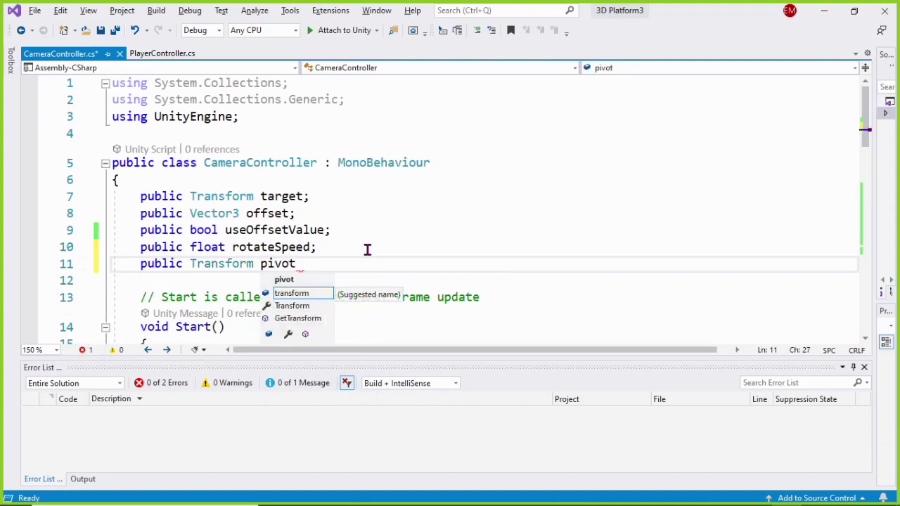
pyautogui.write(';')
pyautogui.hotkey('ctrl', 's')
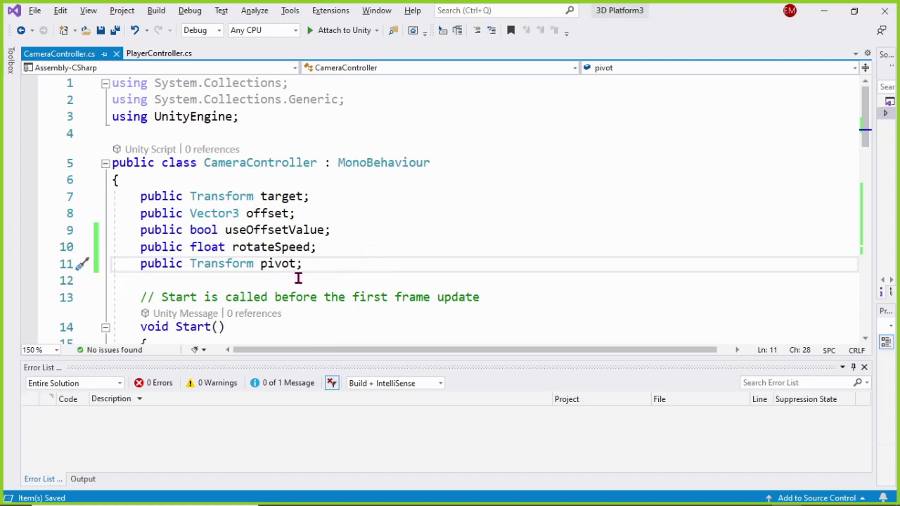
pyautogui.hotkey('alt', 'Tab')
pyautogui.press('Escape')
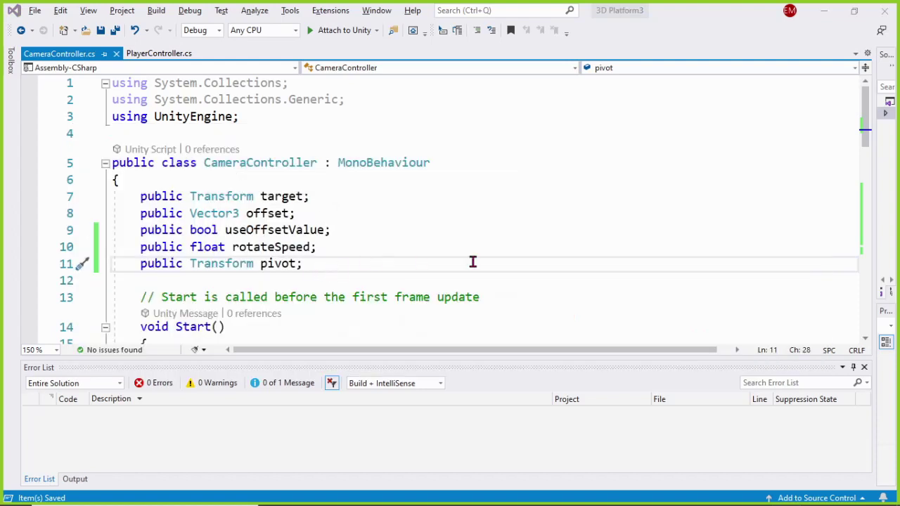
pyautogui.hotkey('alt', 'Tab')
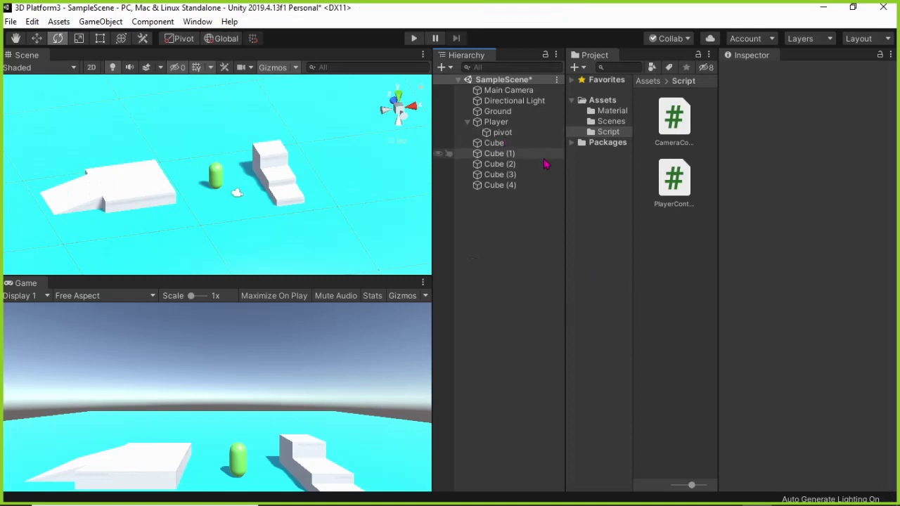
# Step: Select Main Camera and drag the pivot object into its Camera Controller Pivot field
pyautogui.click(504, 91)
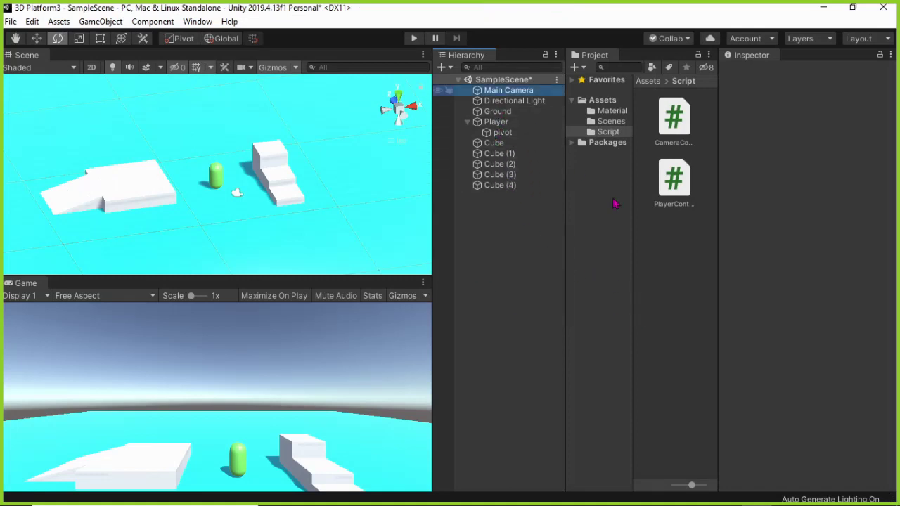
pyautogui.scroll(-5, 804, 353)
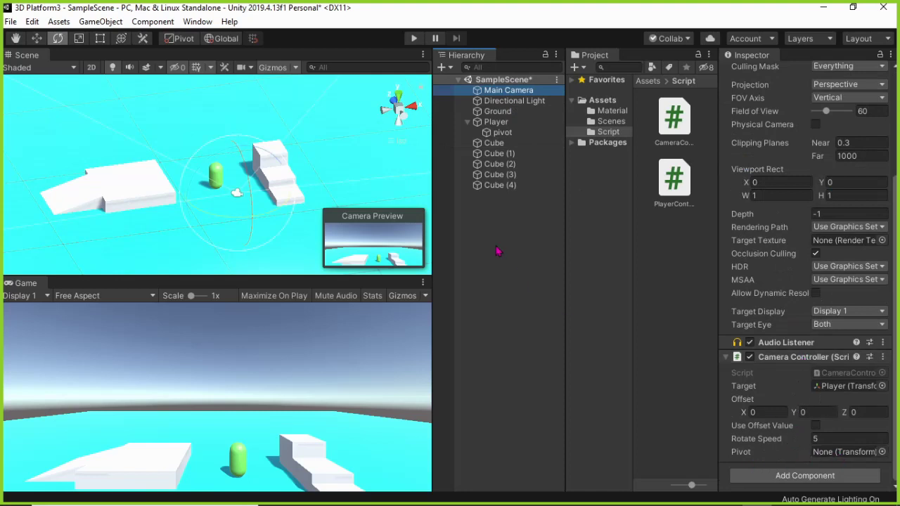
pyautogui.moveTo(506, 138)
pyautogui.mouseDown()
pyautogui.moveTo(844, 458)
pyautogui.moveTo(835, 460)
pyautogui.mouseUp()
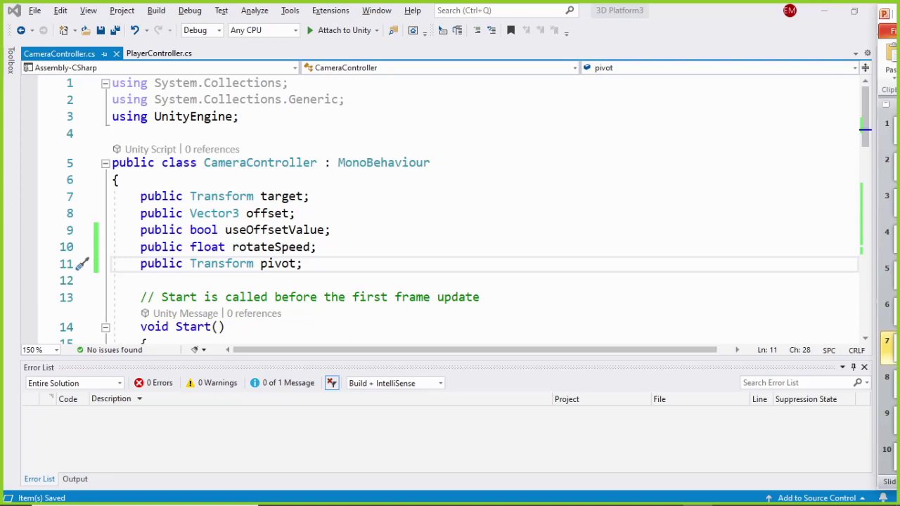
# Step: Add 'pivot.transform.position = target.transform.position;' at the top of Start()
pyautogui.scroll(-3, 271, 237)
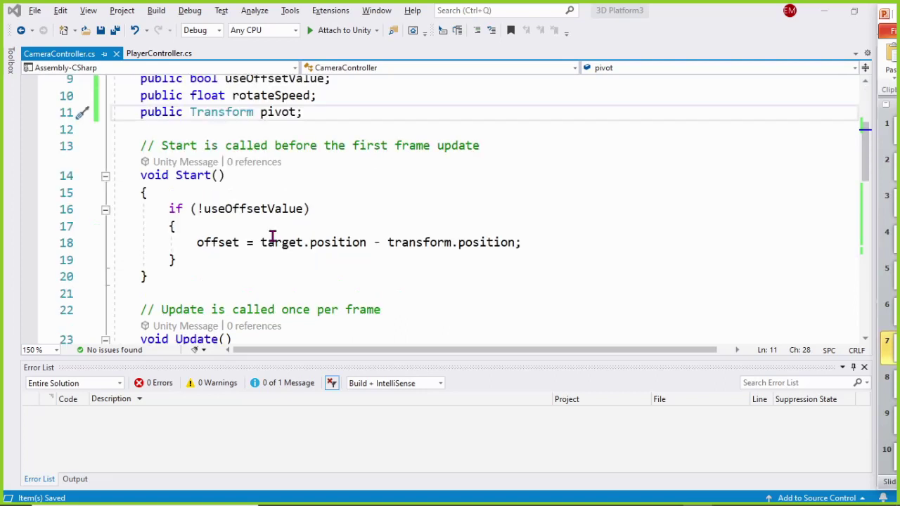
pyautogui.click(282, 191)
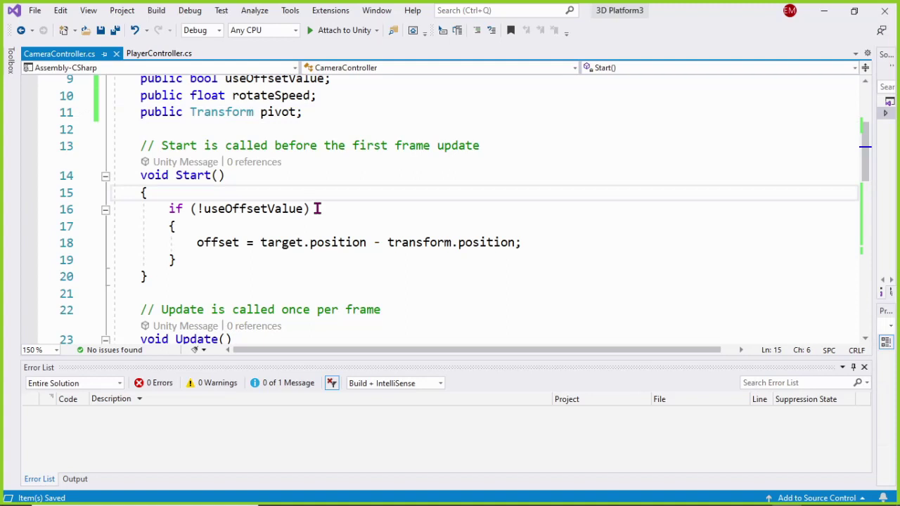
pyautogui.press('Return')
pyautogui.press('Return')
pyautogui.press('Up')
pyautogui.write('pi')
pyautogui.press('Tab')
pyautogui.write('.t')
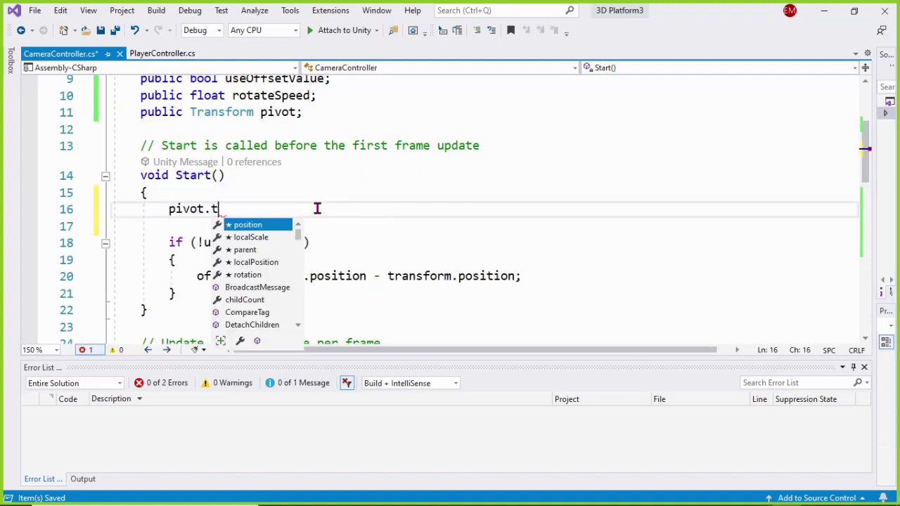
pyautogui.write('ra')
pyautogui.press('Tab')
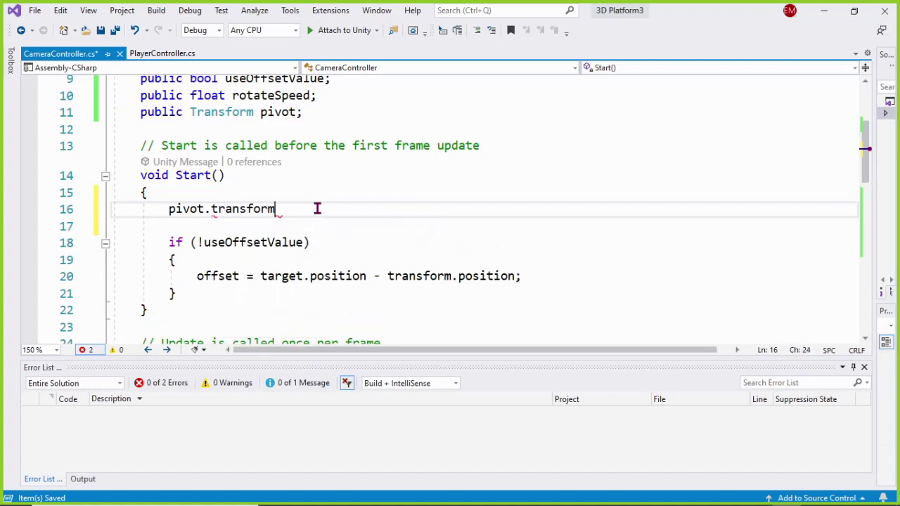
pyautogui.write('.')
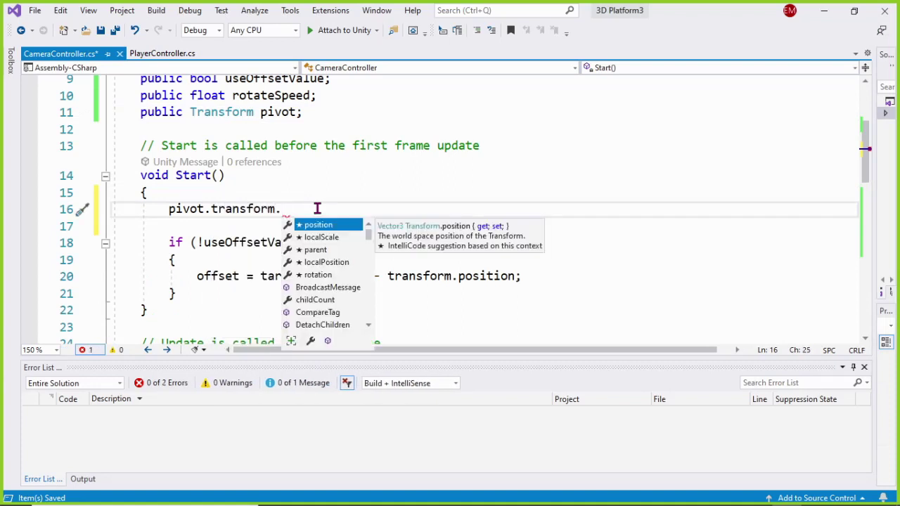
pyautogui.press('Tab')
pyautogui.write('= ')
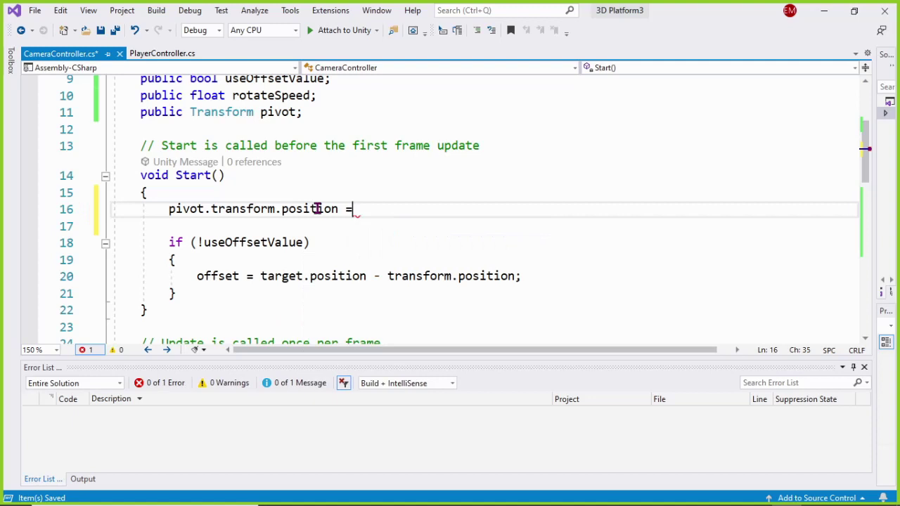
pyautogui.write('tar')
pyautogui.press('Tab')
pyautogui.write('.t')
pyautogui.press('Tab')
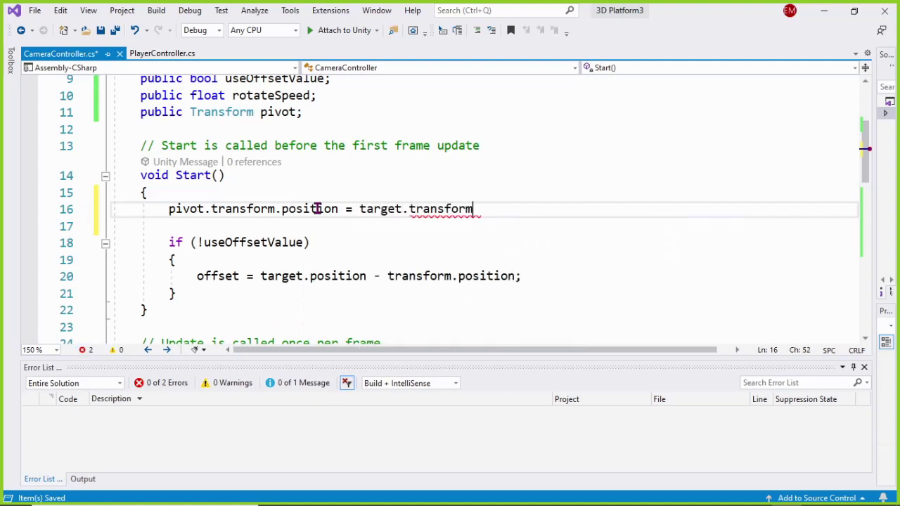
pyautogui.write('.p')
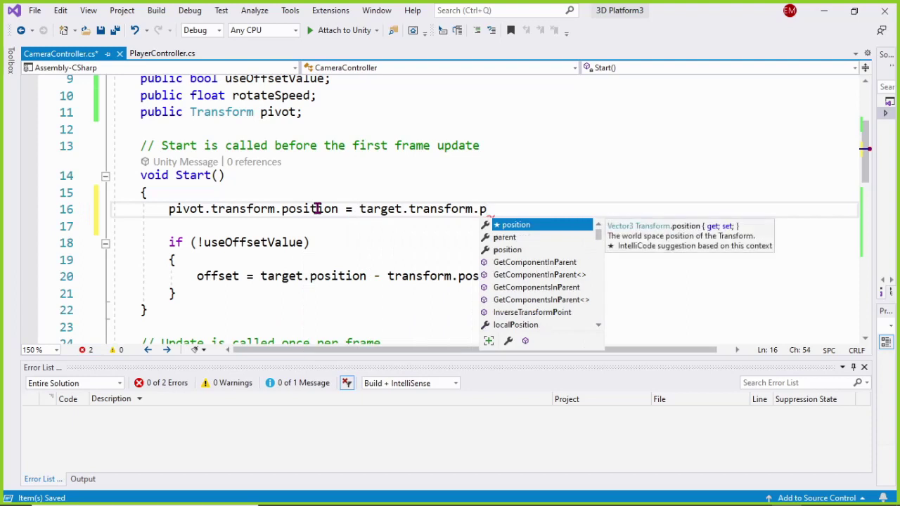
pyautogui.press('Tab')
pyautogui.write(';')
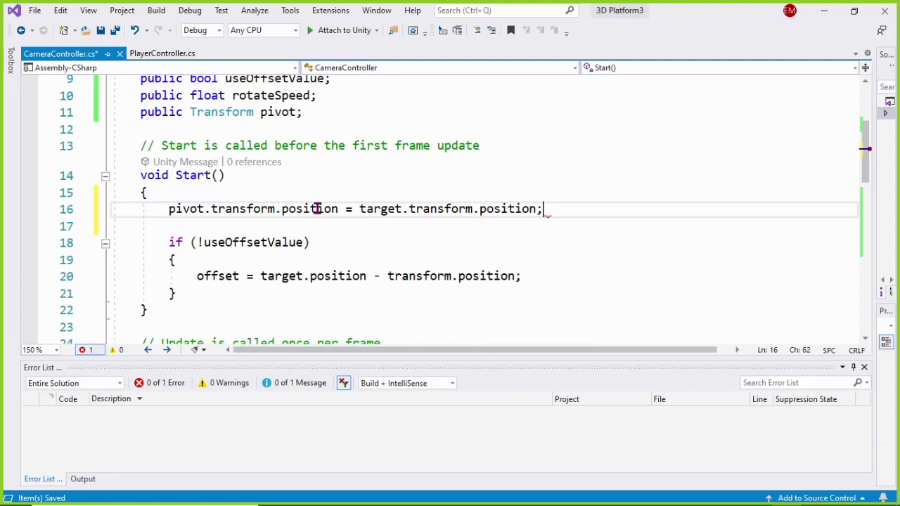
# Step: Add 'pivot.transform.parent = target.transform;' on the next line of Start()
pyautogui.press('Return')
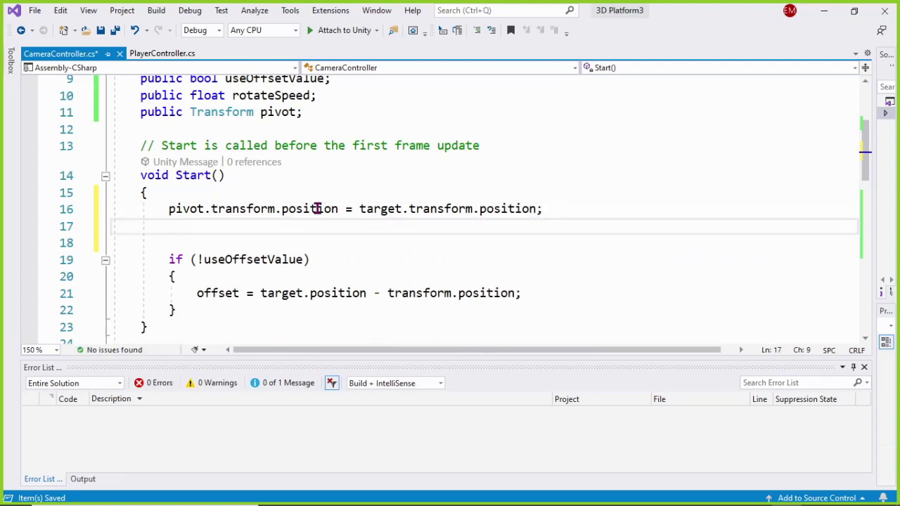
pyautogui.write('pi')
pyautogui.press('Tab')
pyautogui.write('.t')
pyautogui.press('Tab')
pyautogui.write('.')
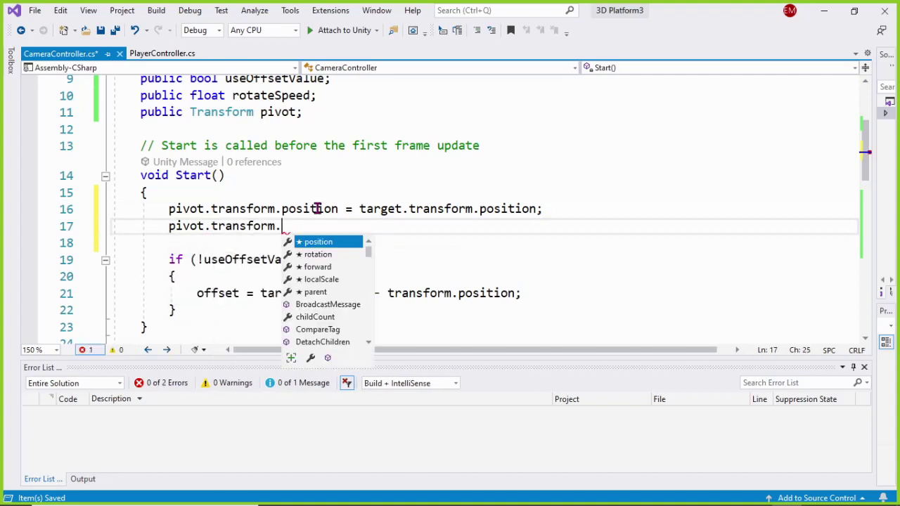
pyautogui.write('p')
pyautogui.write('a')
pyautogui.press('Tab')
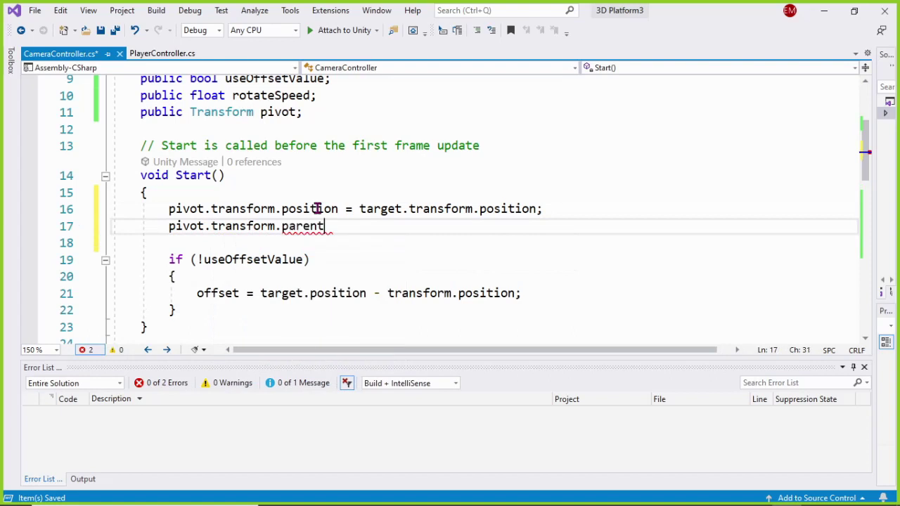
pyautogui.write(' = ta')
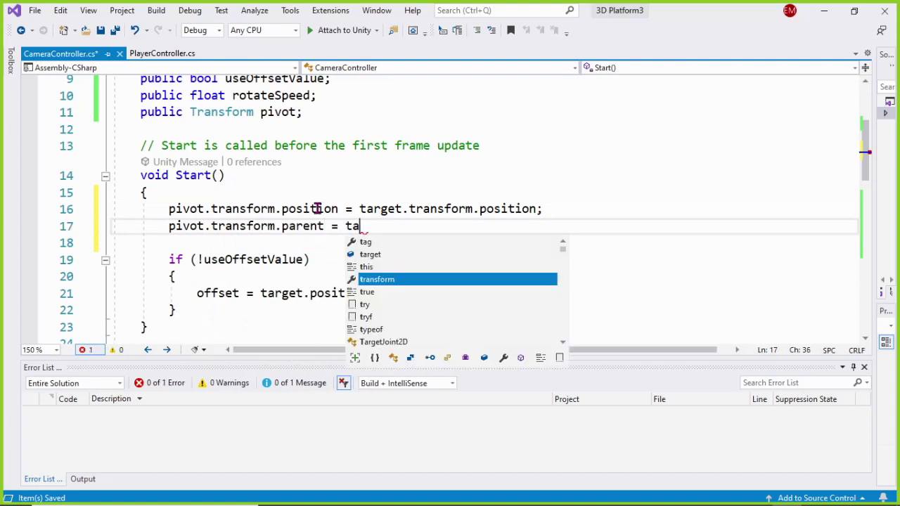
pyautogui.write('r')
pyautogui.press('Tab')
pyautogui.write('.tra')
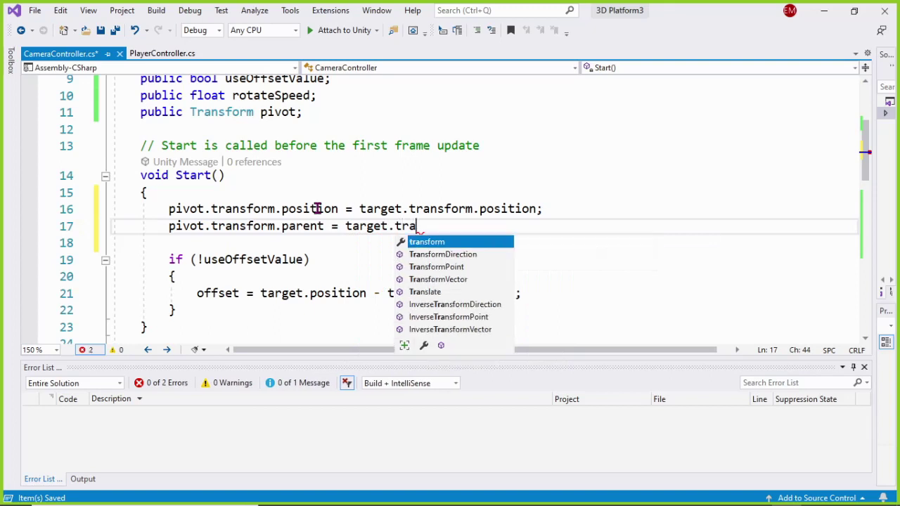
pyautogui.press('Tab')
pyautogui.write(';')
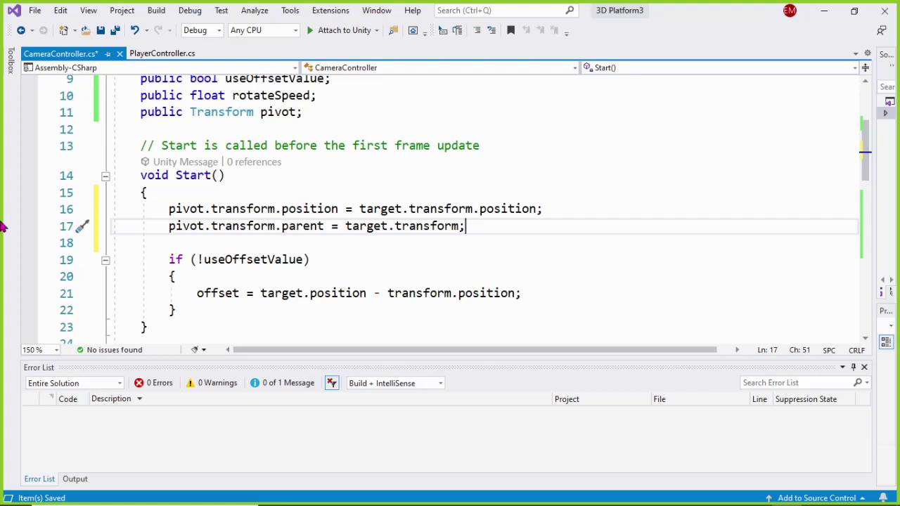
pyautogui.scroll(-3, 195, 242)
# Step: Insert the comment 'Mendapatkan posisi y mouse dan memutar target' above the vertical input line
pyautogui.scroll(-1, 199, 243)
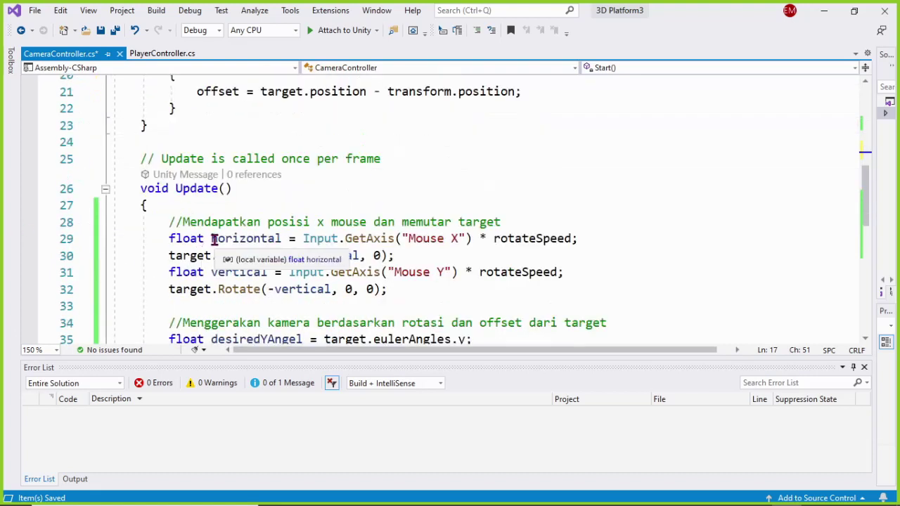
pyautogui.click(169, 272)
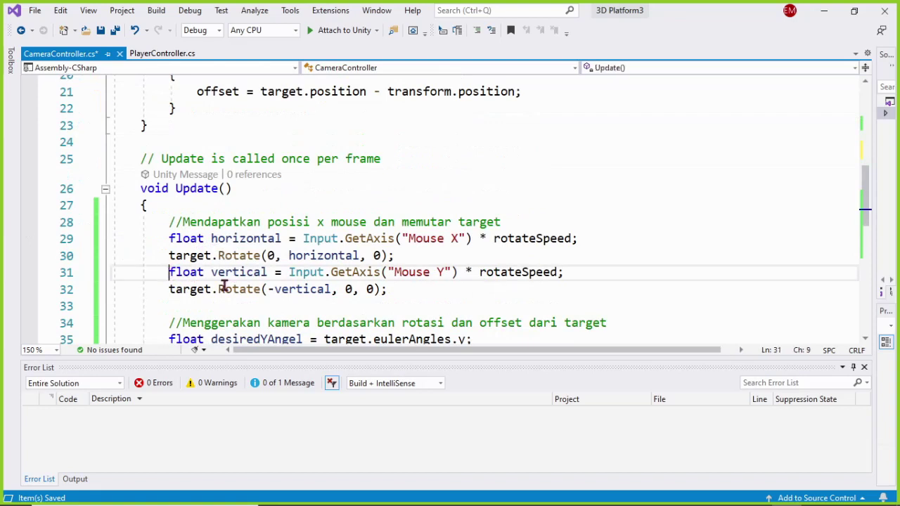
pyautogui.press('Return')
pyautogui.press('Up')
pyautogui.write('//')
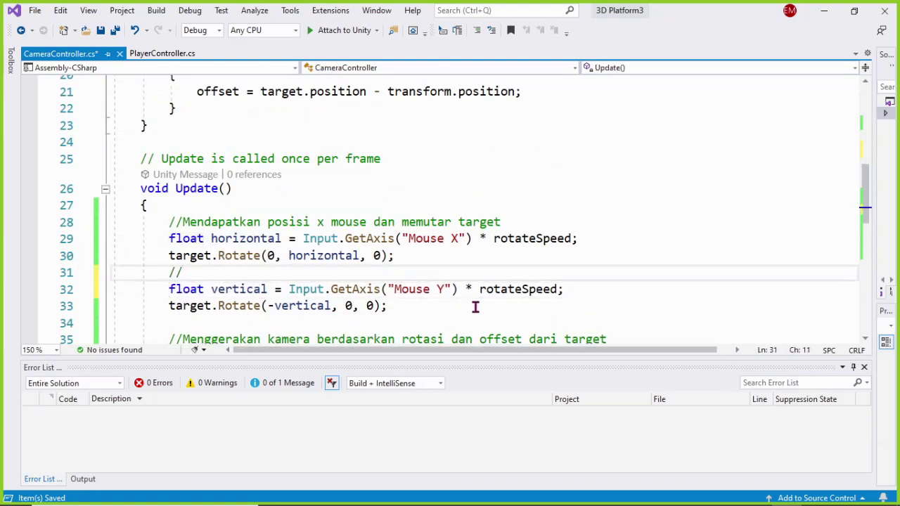
pyautogui.write('me')
pyautogui.press('BackSpace')
pyautogui.press('BackSpace')
pyautogui.write('Mendapatkan posisi y mouse dan memutar target')
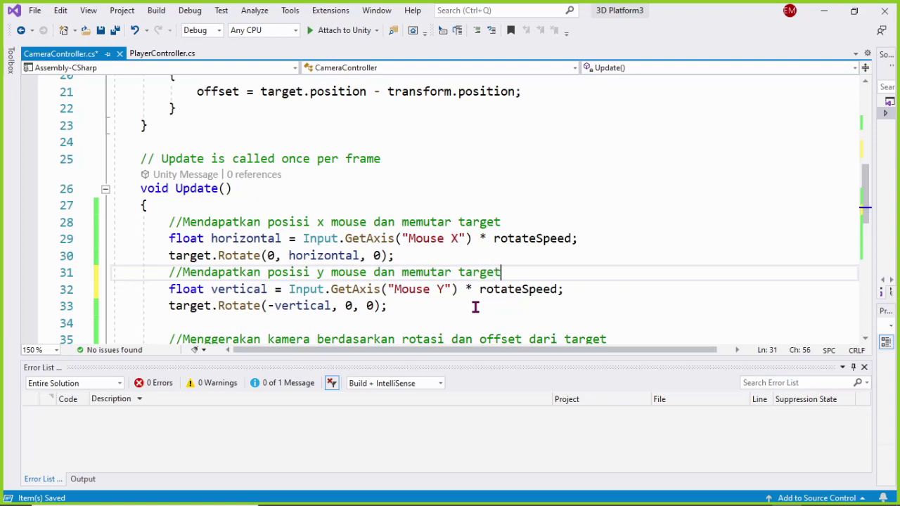
# Step: Change target.Rotate to pivot.Rotate on line 33 and save the script
pyautogui.press('Down')
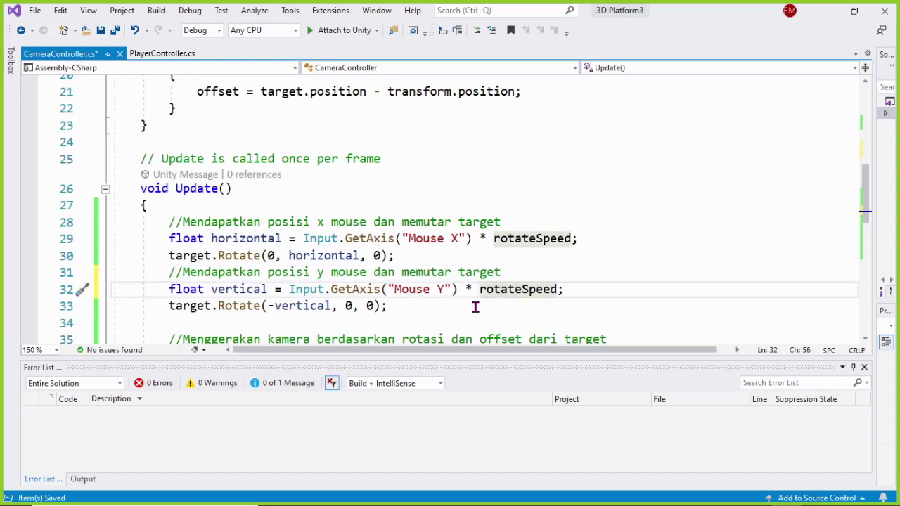
pyautogui.press('Left')
pyautogui.press('Left')
pyautogui.press('Left')
pyautogui.press('Left')
pyautogui.press('Left')
pyautogui.press('Left')
pyautogui.press('Left')
pyautogui.press('Down')
pyautogui.press('Left')
pyautogui.press('Left')
pyautogui.press('Left')
pyautogui.press('Left')
pyautogui.press('Left')
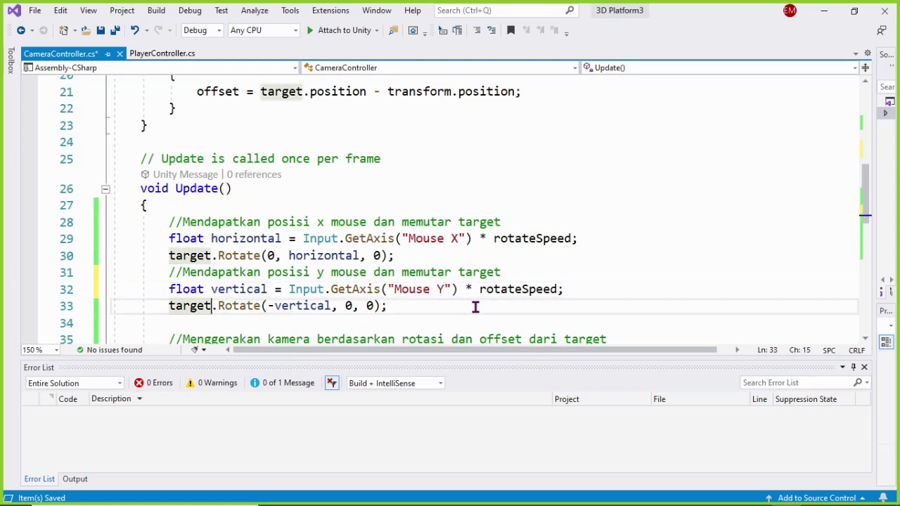
pyautogui.press('BackSpace')
pyautogui.press('BackSpace')
pyautogui.press('BackSpace')
pyautogui.press('BackSpace')
pyautogui.press('BackSpace')
pyautogui.press('BackSpace')
pyautogui.write('p')
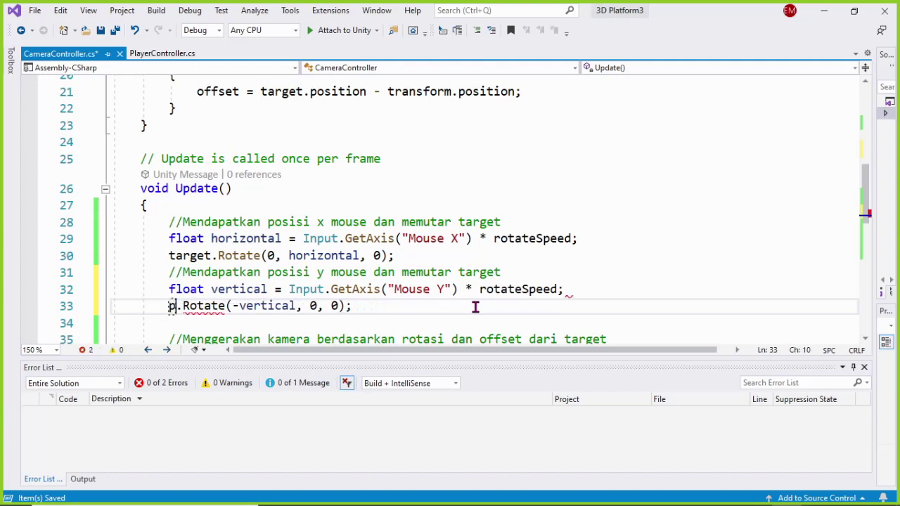
pyautogui.write('ov')
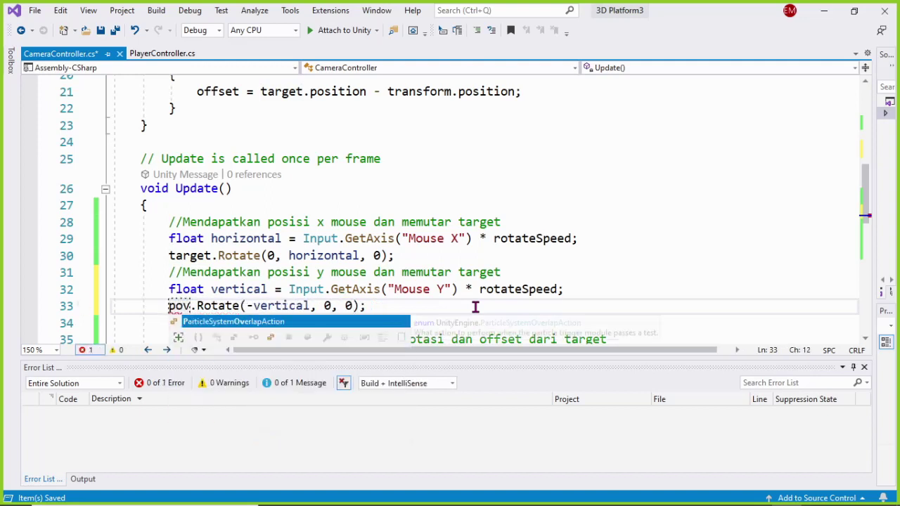
pyautogui.press('BackSpace')
pyautogui.press('BackSpace')
pyautogui.write('i')
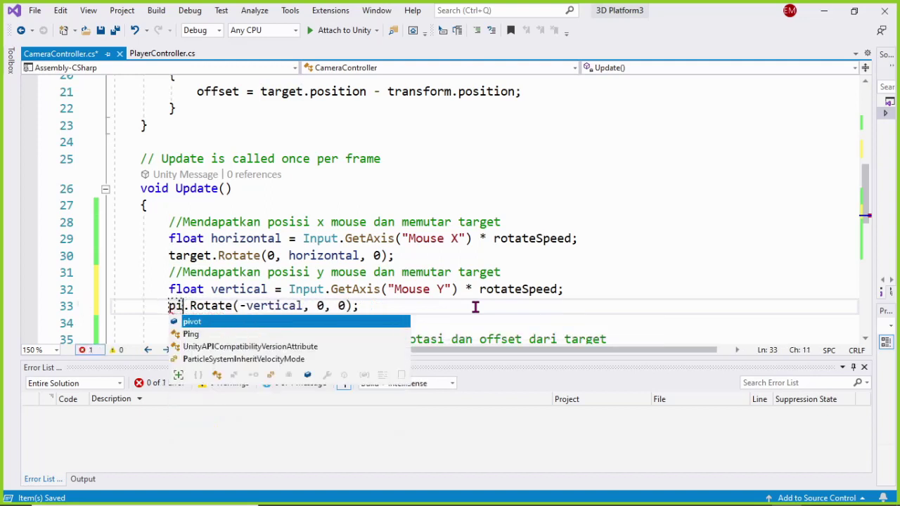
pyautogui.write('vot')
pyautogui.press('Right')
pyautogui.press('Right')
pyautogui.press('Right')
pyautogui.press('Right')
pyautogui.press('Right')
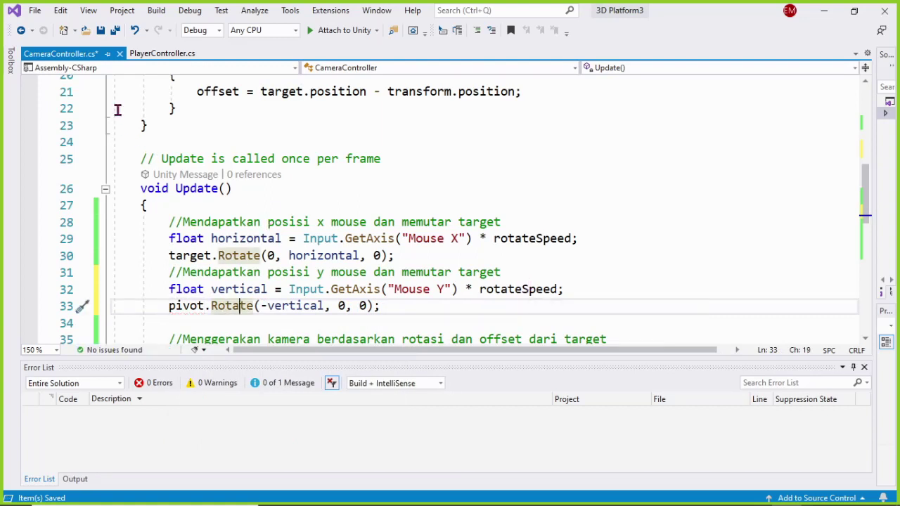
pyautogui.click(100, 33)
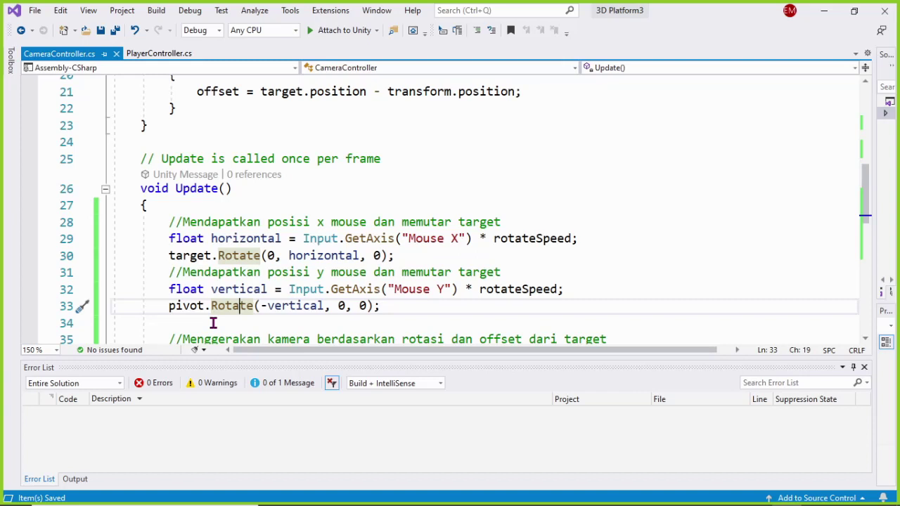
pyautogui.scroll(-1, 231, 317)
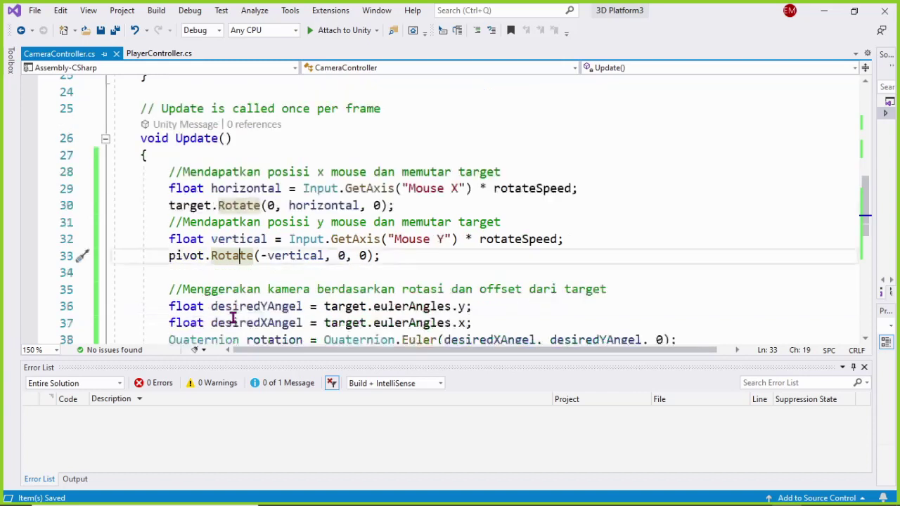
# Step: Replace target with pivot in desiredXAngel on line 37, save, and switch to Unity
pyautogui.scroll(-1, 233, 318)
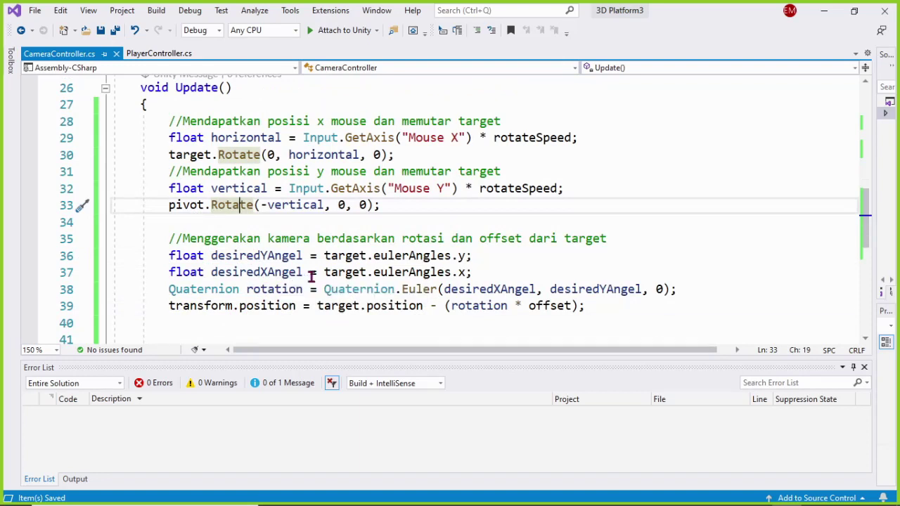
pyautogui.moveTo(324, 273); pyautogui.dragTo(364, 278)
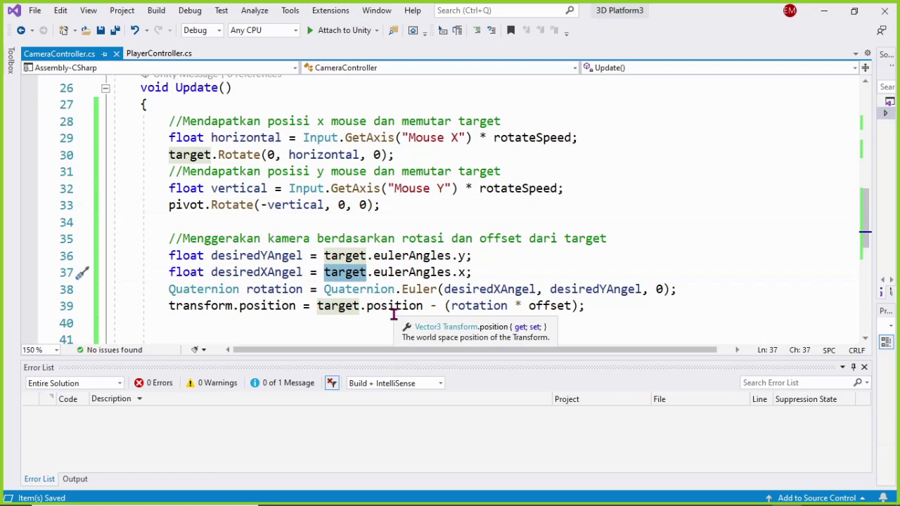
pyautogui.write('pivot')
pyautogui.press('Up')
pyautogui.press('Up')
pyautogui.press('Up')
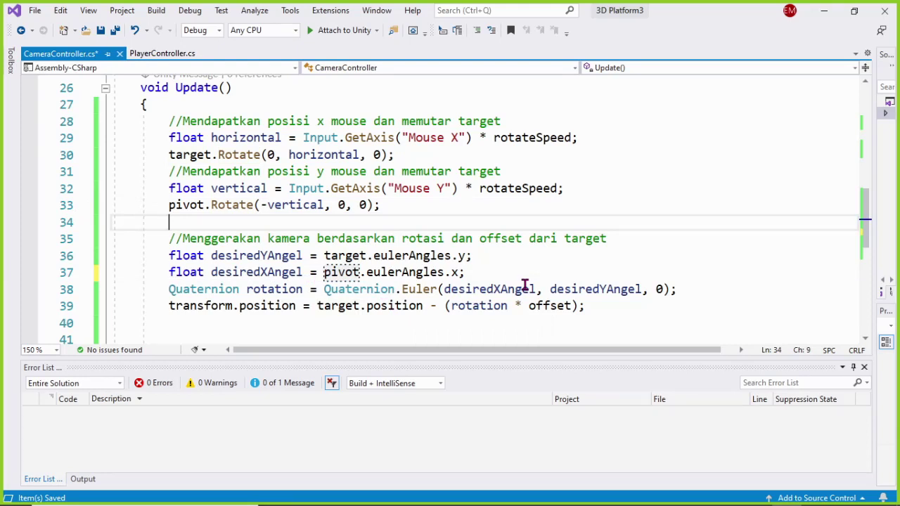
pyautogui.hotkey('ctrl', 's')
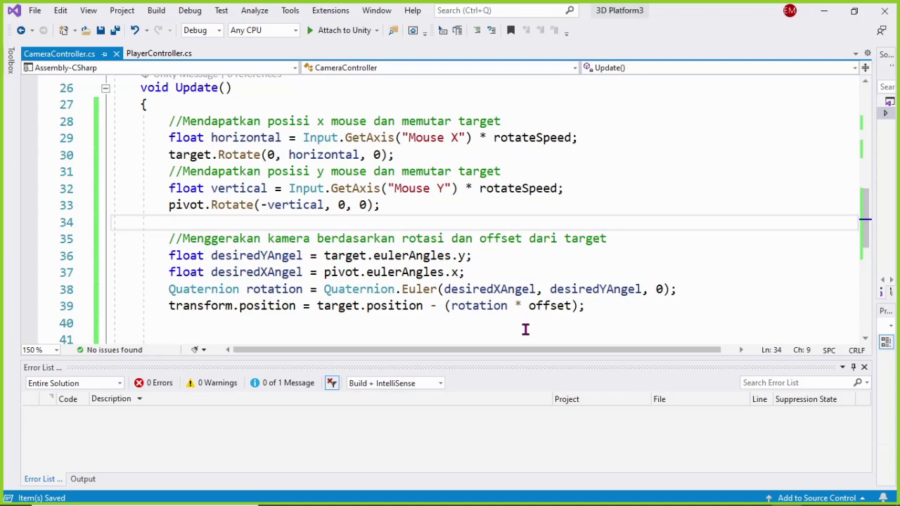
pyautogui.hotkey('alt', 'Tab')
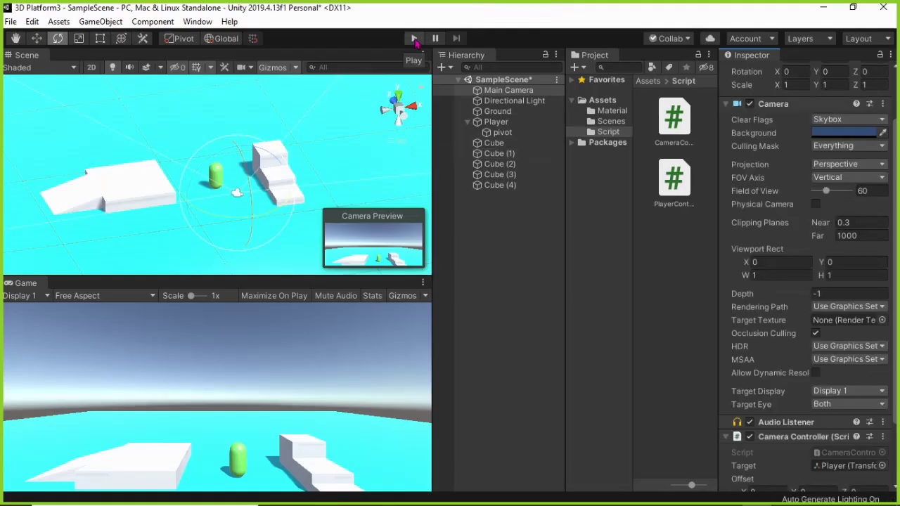
# Step: Play-test the camera orbiting the player with the mouse while walking forward with W
pyautogui.click(415, 39)
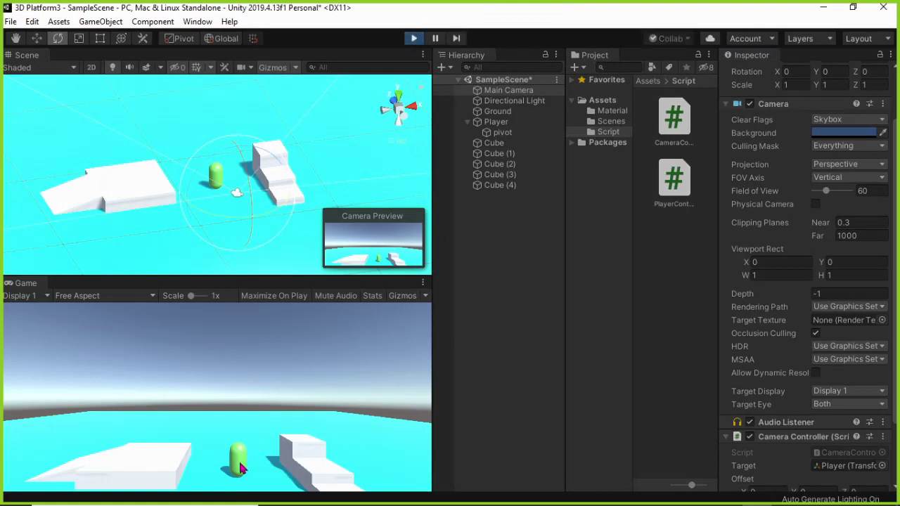
pyautogui.moveTo(238, 459); pyautogui.dragTo(230, 389)
pyautogui.moveTo(236, 471)
pyautogui.mouseDown()
pyautogui.moveTo(219, 380)
pyautogui.moveTo(213, 417)
pyautogui.moveTo(223, 384)
pyautogui.moveTo(247, 408)
pyautogui.moveTo(304, 412)
pyautogui.moveTo(266, 419)
pyautogui.moveTo(279, 402)
pyautogui.mouseUp()
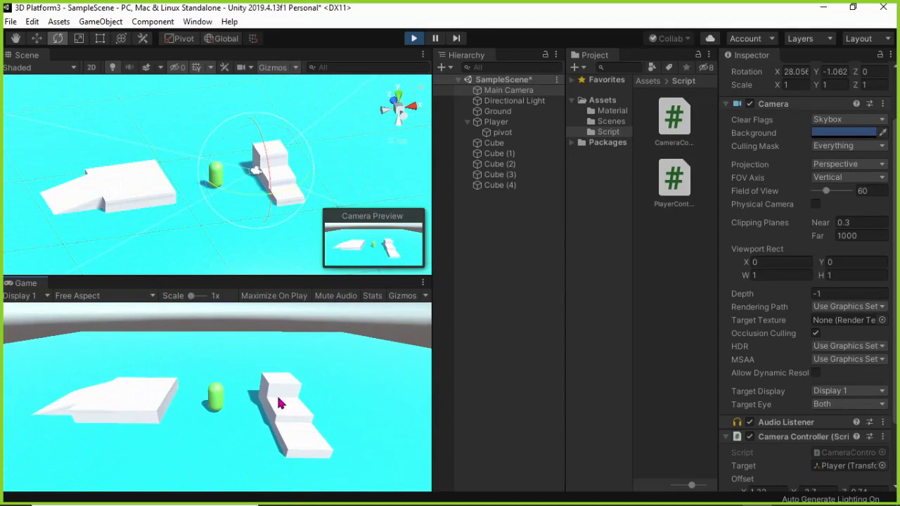
pyautogui.moveTo(279, 402)
pyautogui.mouseDown()
pyautogui.moveTo(194, 398)
pyautogui.moveTo(240, 397)
pyautogui.moveTo(237, 406)
pyautogui.mouseUp()
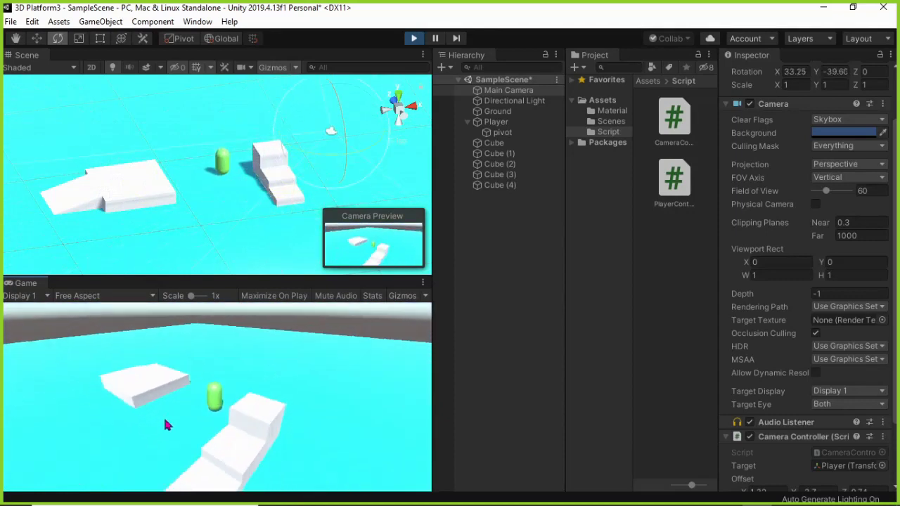
pyautogui.press('w')
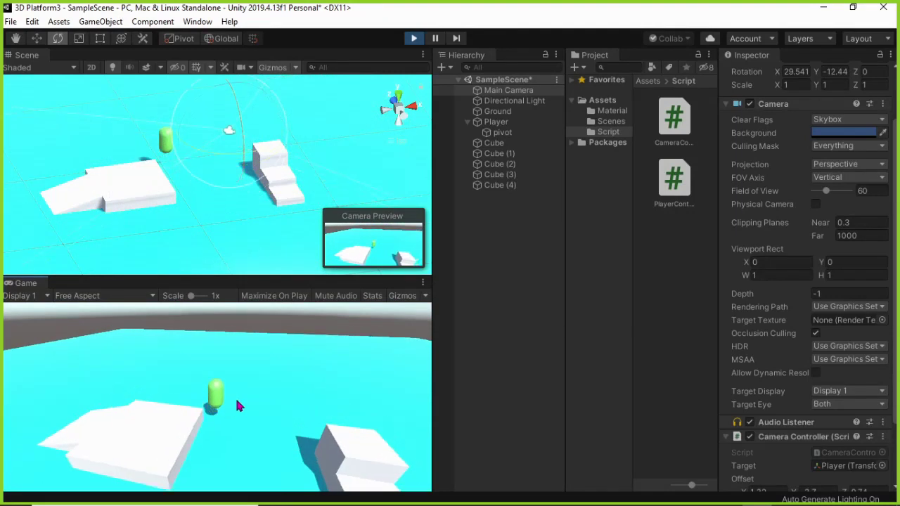
pyautogui.moveTo(237, 406)
pyautogui.mouseDown()
pyautogui.moveTo(258, 408)
pyautogui.moveTo(264, 312)
pyautogui.moveTo(236, 412)
pyautogui.moveTo(393, 143)
pyautogui.mouseUp()
pyautogui.press('w')
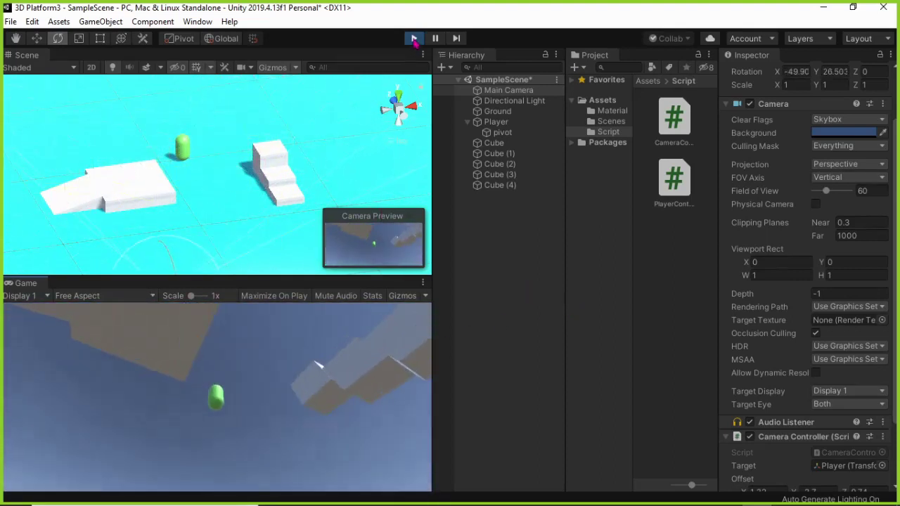
pyautogui.hotkey('ctrl', 'p')
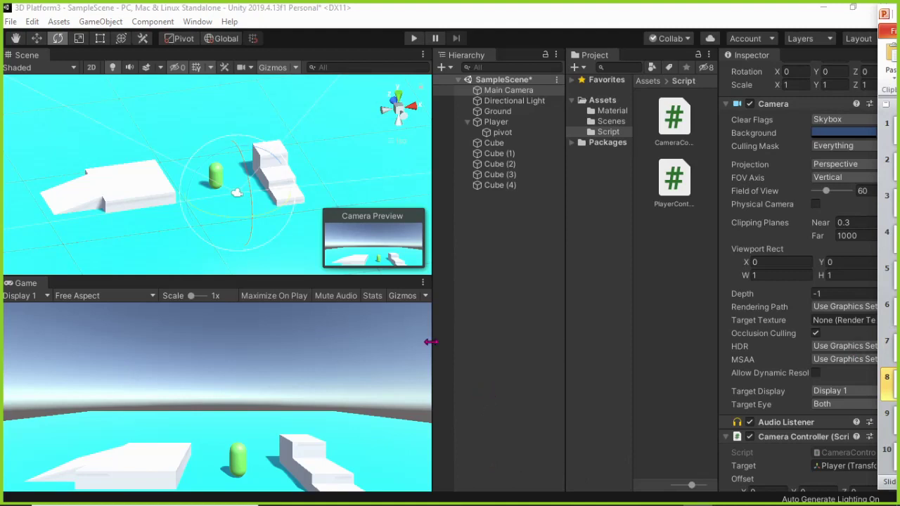
# Step: Return to Visual Studio and scroll through CameraController.cs to review Start()
pyautogui.hotkey('alt', 'Tab')
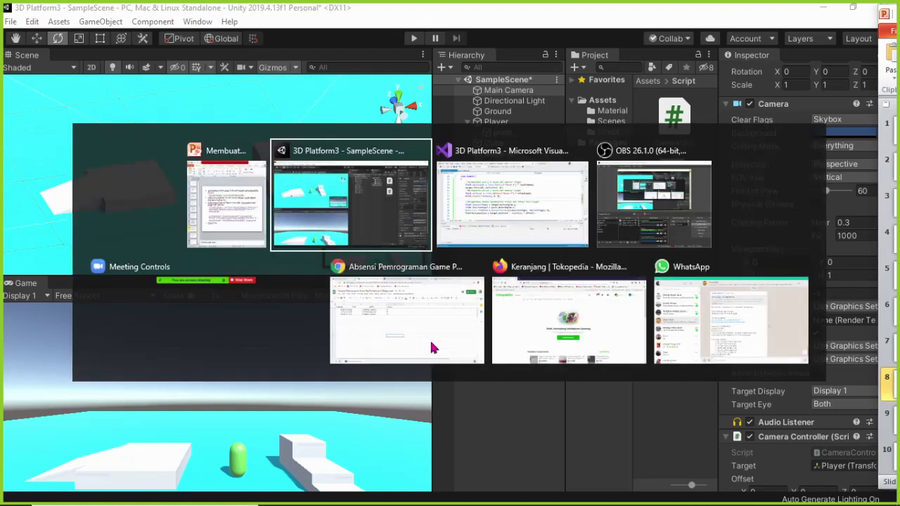
pyautogui.hotkey('alt', 'Tab')
pyautogui.scroll(4, 270, 242)
pyautogui.scroll(3, 273, 247)
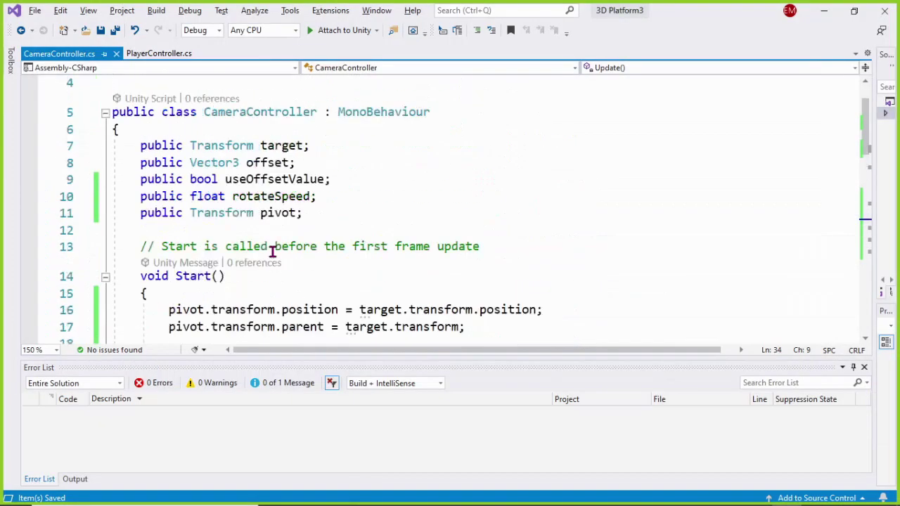
pyautogui.scroll(-1, 272, 253)
pyautogui.scroll(-1, 261, 259)
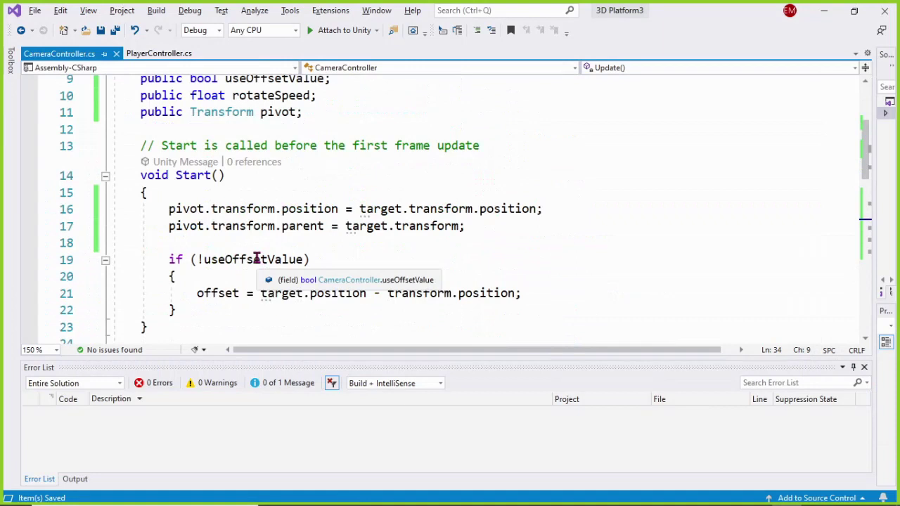
# Step: Insert two new lines after line 17 in Start() and begin a 'Cursor' statement on line 19
pyautogui.click(500, 232)
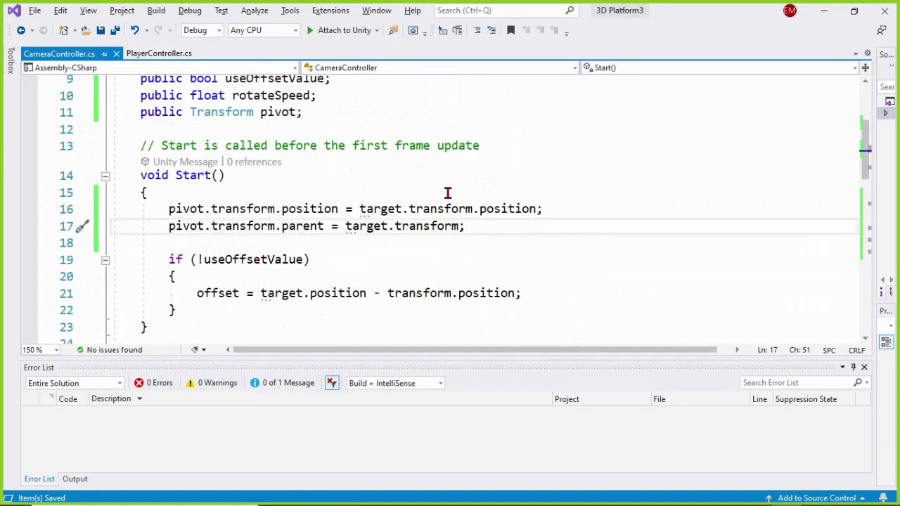
pyautogui.press('Return')
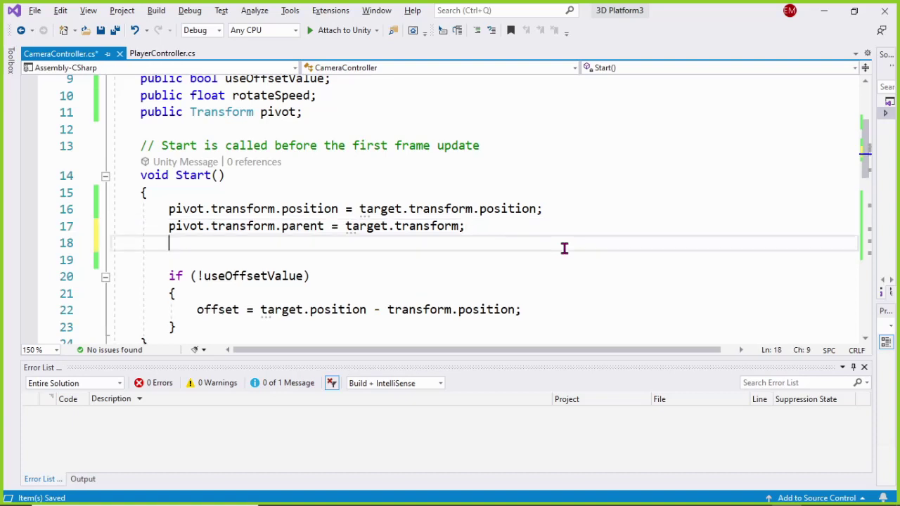
pyautogui.press('Return')
pyautogui.write('c')
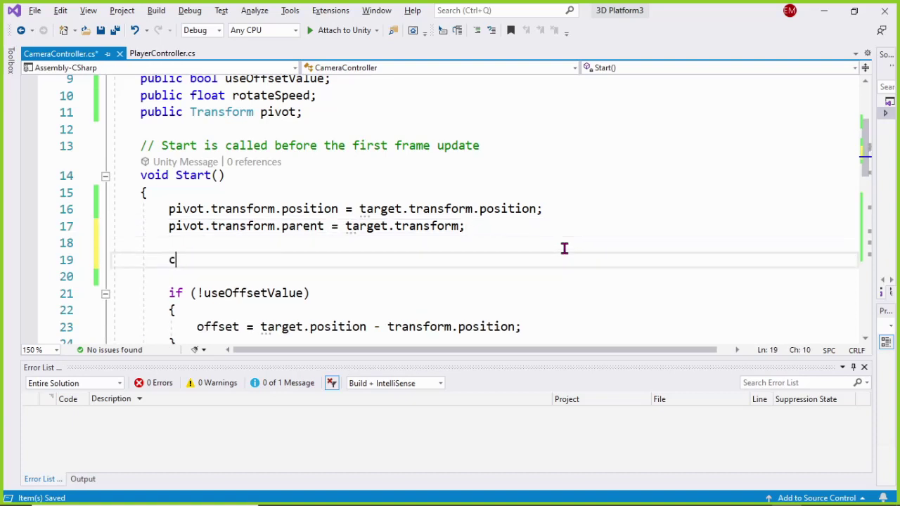
pyautogui.write('o')
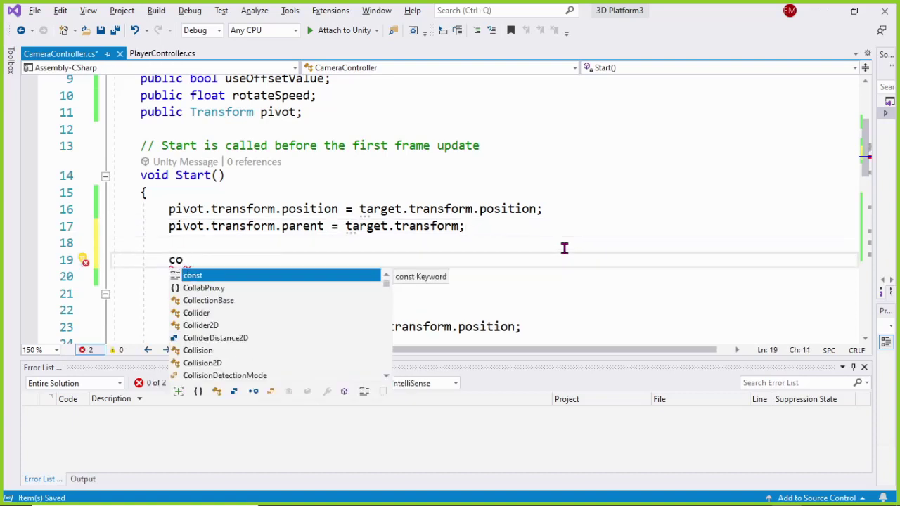
pyautogui.press('BackSpace')
pyautogui.write('ur')
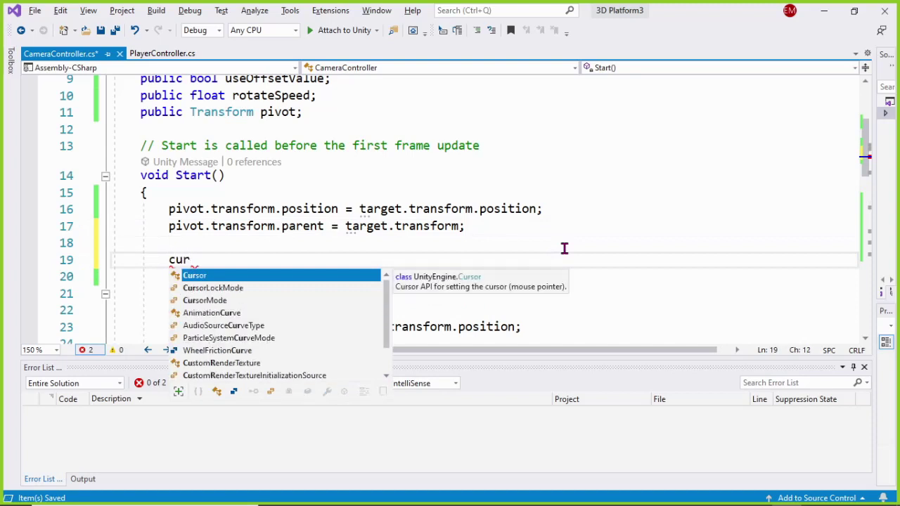
pyautogui.press('Tab')
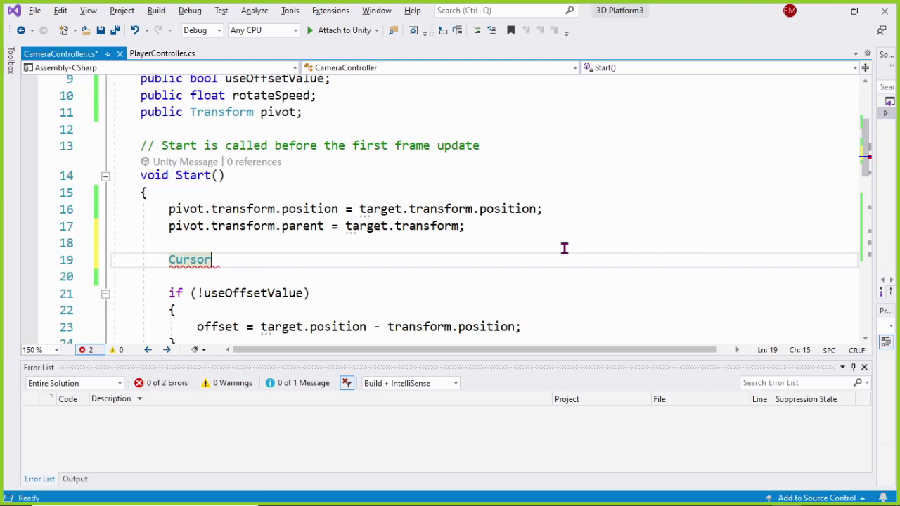
pyautogui.press('BackSpace')
pyautogui.press('BackSpace')
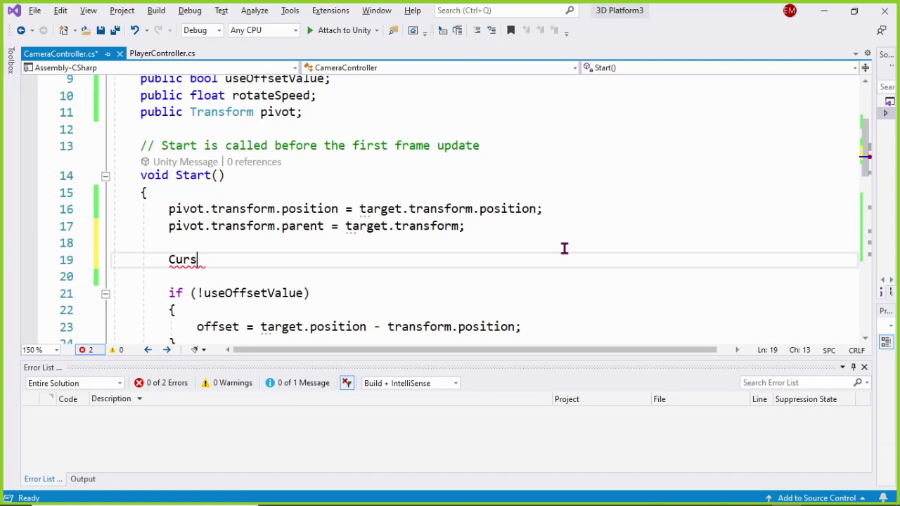
# Step: Add Cursor.lockState = CursorLockMode.Locked; to Start(), save CameraController.cs, and switch to Unity
pyautogui.write('or.lockState = Cu')
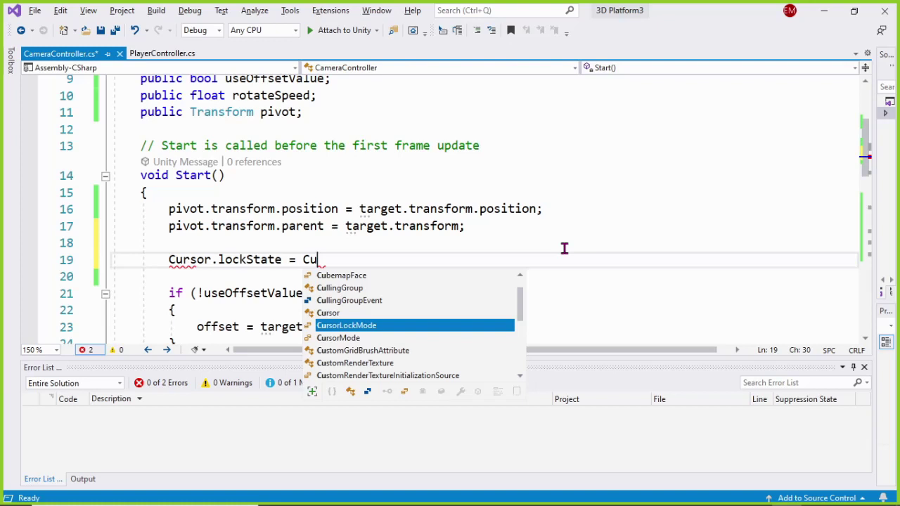
pyautogui.write('.L')
pyautogui.press('Tab')
pyautogui.write(';')
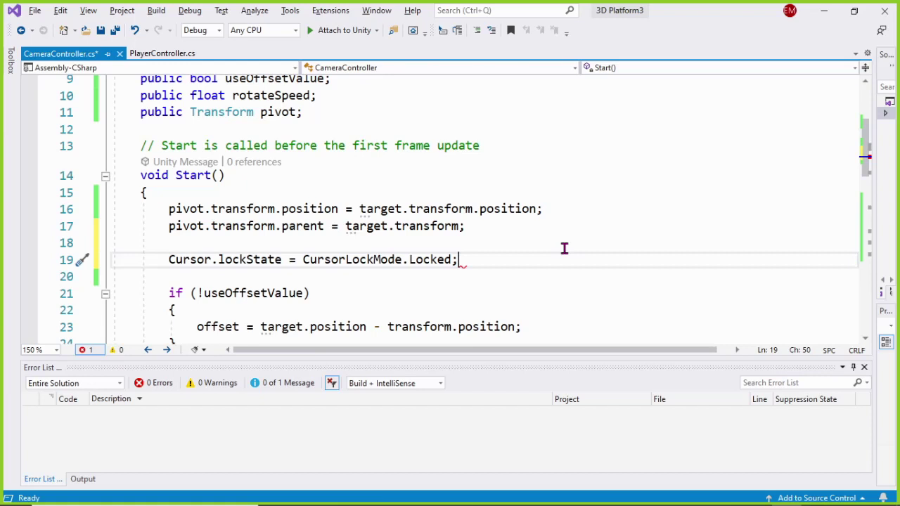
pyautogui.hotkey('ctrl', 's')
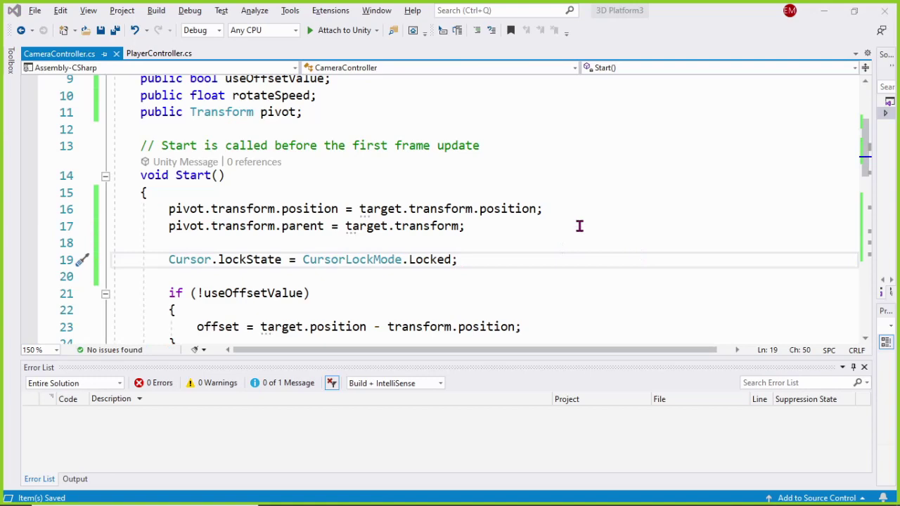
pyautogui.hotkey('alt', 'Tab')
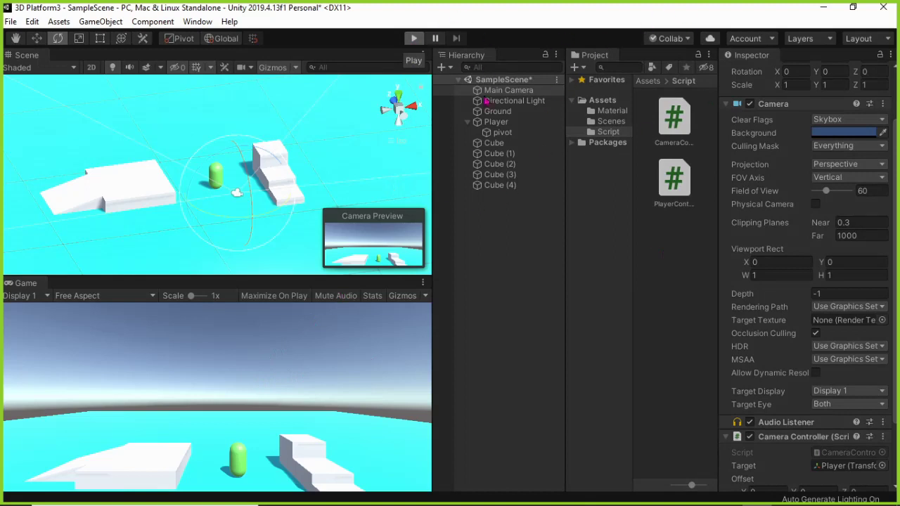
# Step: Play-test the locked-cursor camera by walking the player back and forth onto the stairs, then stop
pyautogui.hotkey('ctrl', 'p')
pyautogui.click(340, 344)
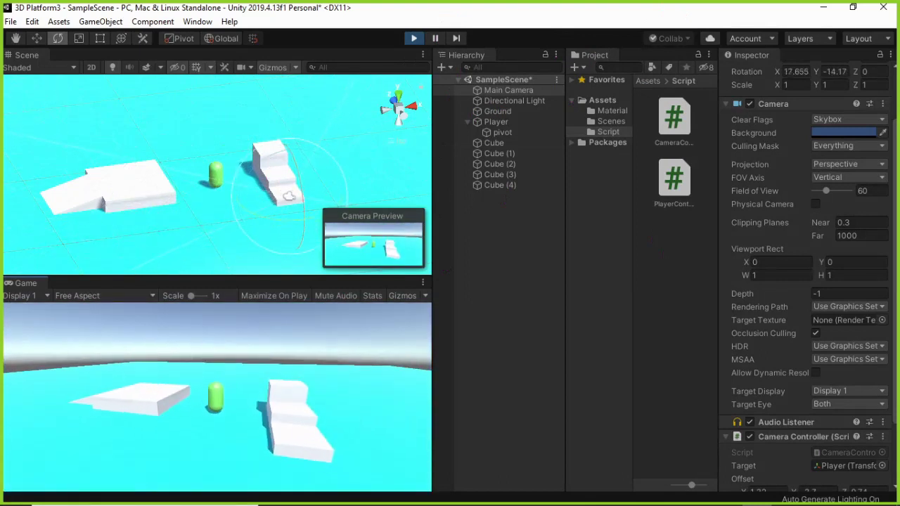
pyautogui.press('w')
pyautogui.press('s')
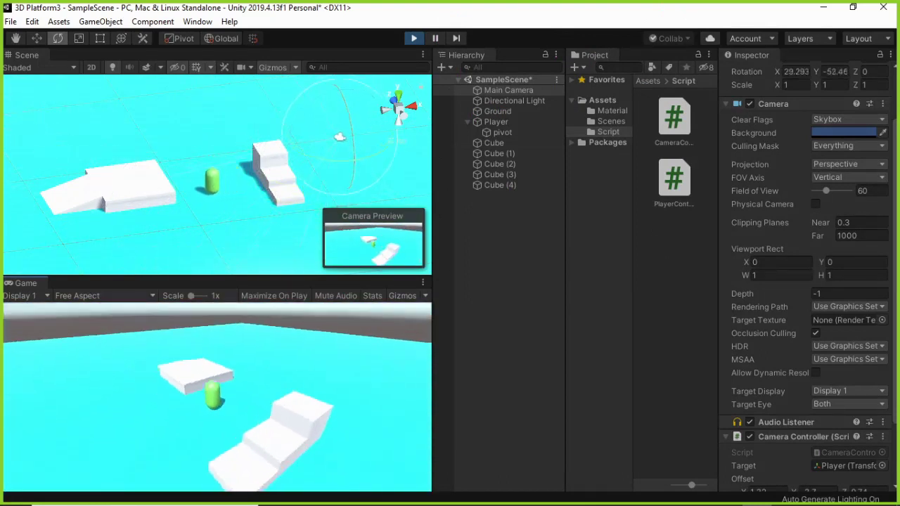
pyautogui.press('w')
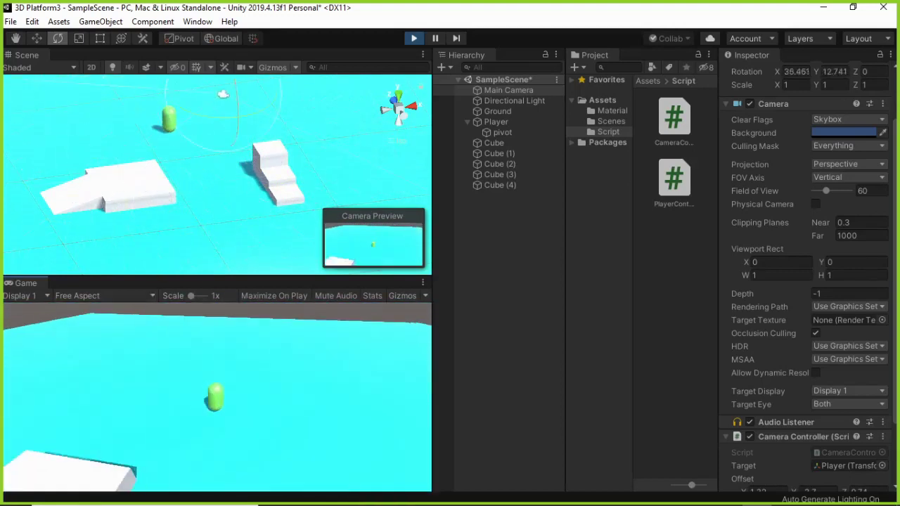
pyautogui.press('w')
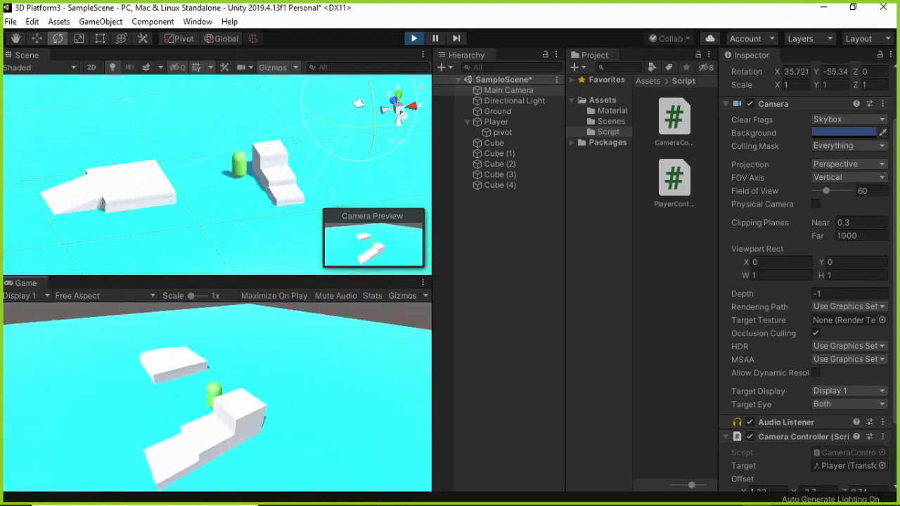
pyautogui.press('s')
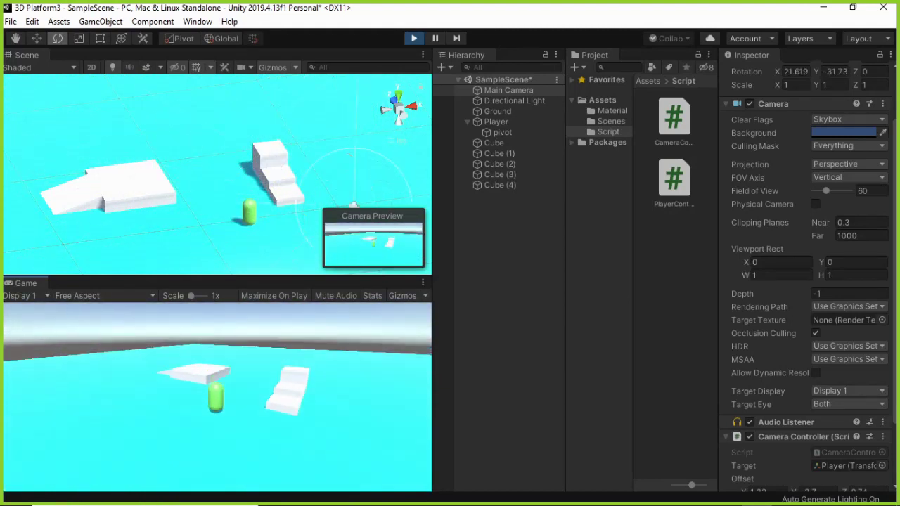
pyautogui.press('s')
pyautogui.press('w')
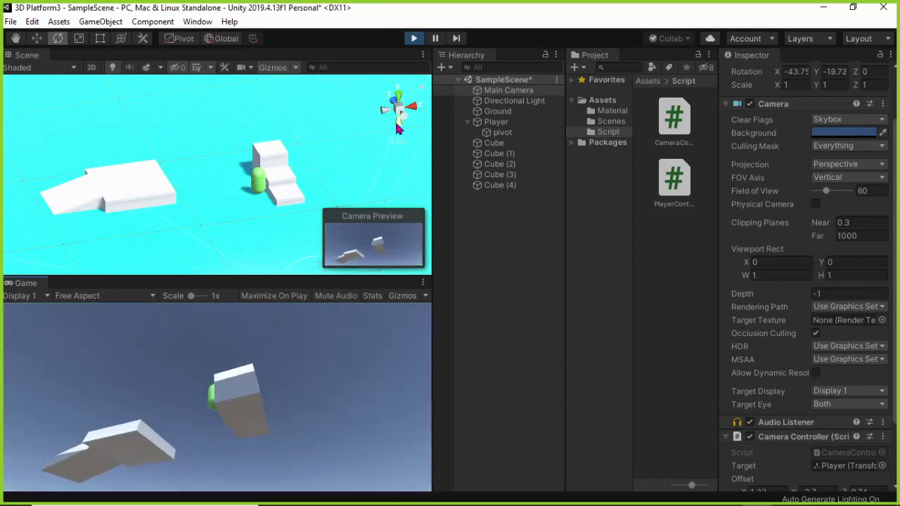
pyautogui.hotkey('ctrl', 'p')
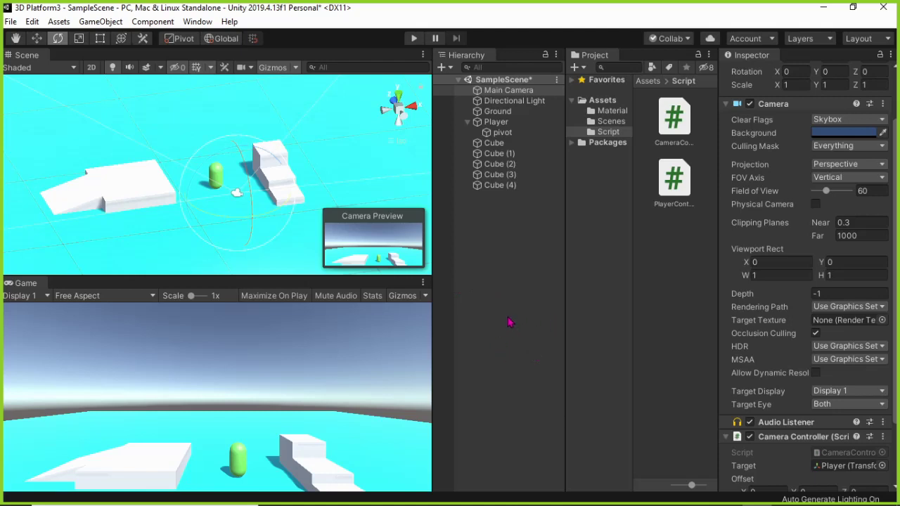
pyautogui.hotkey('alt', 'Tab')
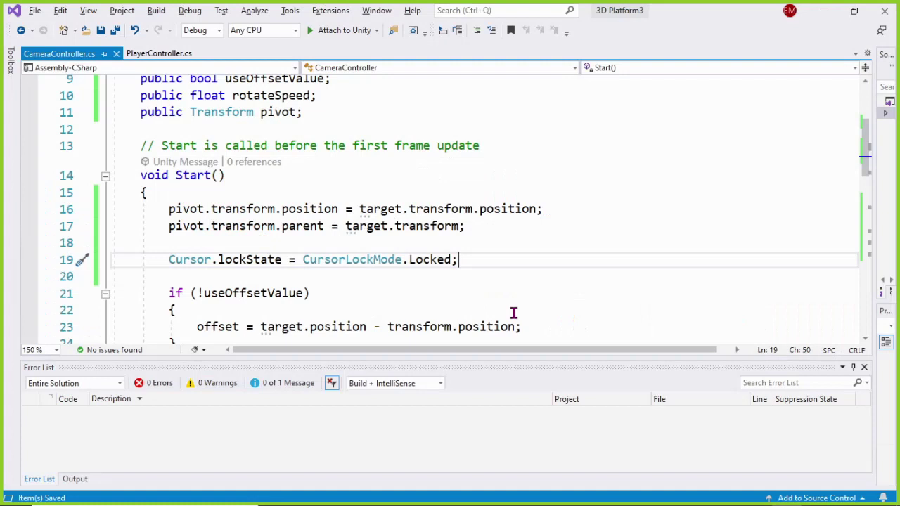
# Step: Comment out lines 31 and 32 of PlayerController's moveDirection assignment with // and add a line below
pyautogui.click(174, 55)
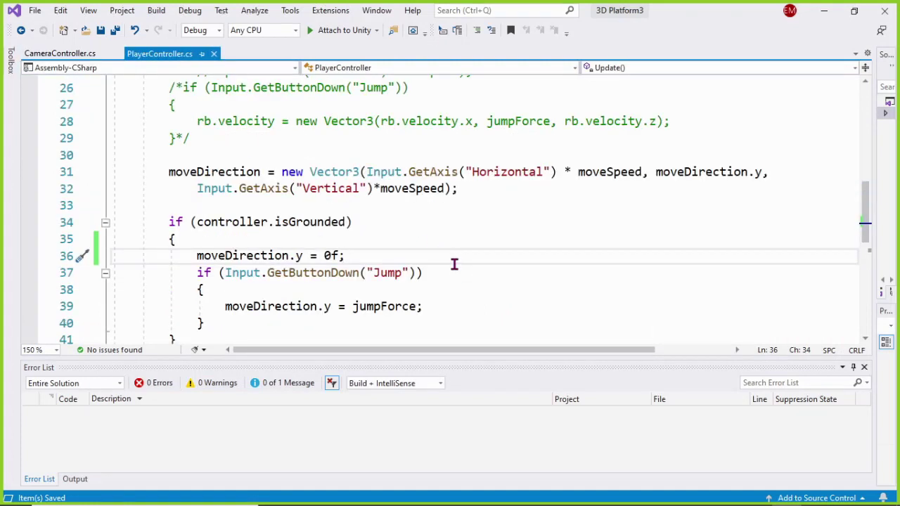
pyautogui.scroll(-4, 454, 265)
pyautogui.scroll(3, 453, 264)
pyautogui.scroll(3, 454, 264)
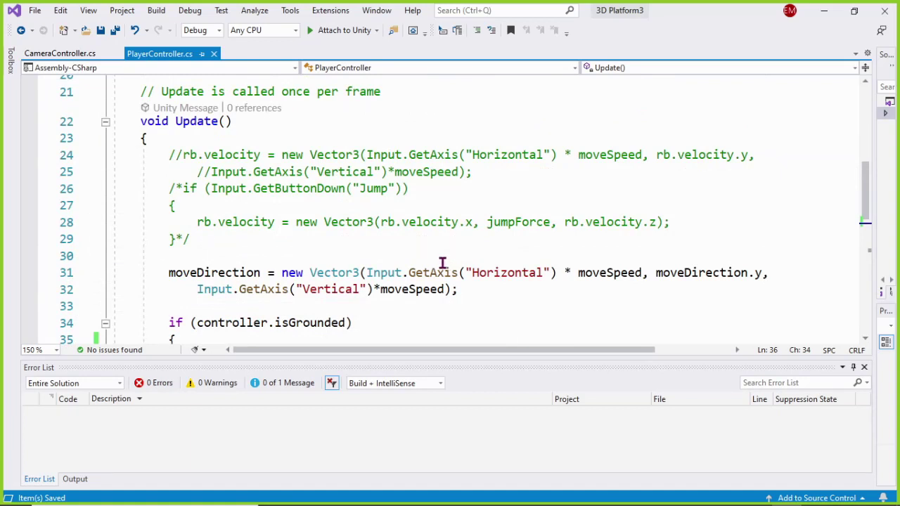
pyautogui.hotkey('ctrl', 'z')
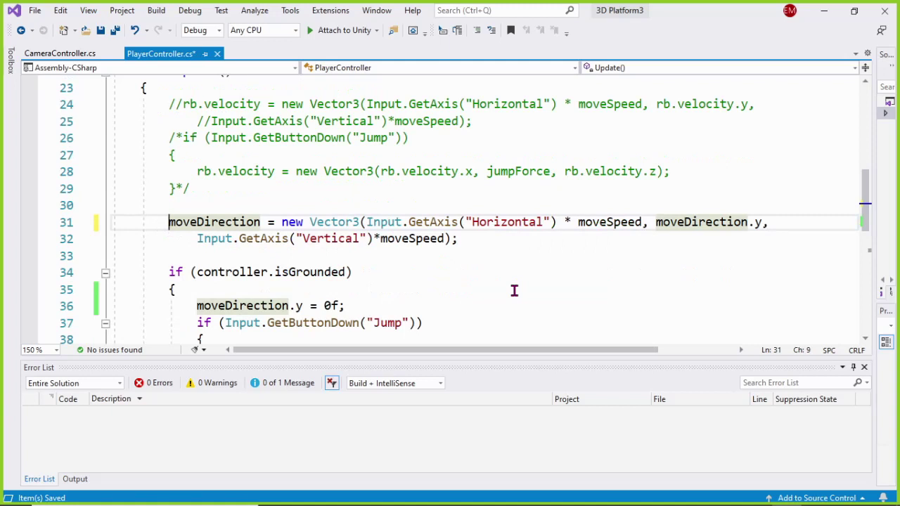
pyautogui.write('//')
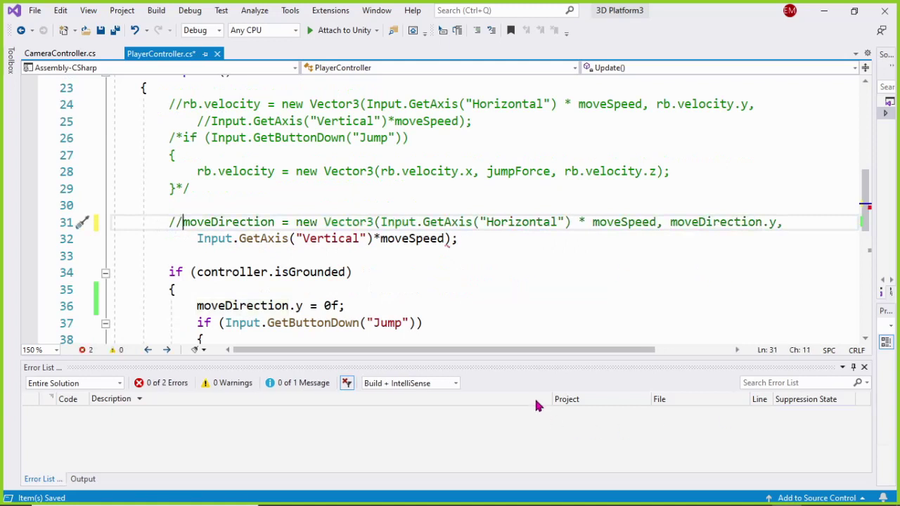
pyautogui.click(193, 238)
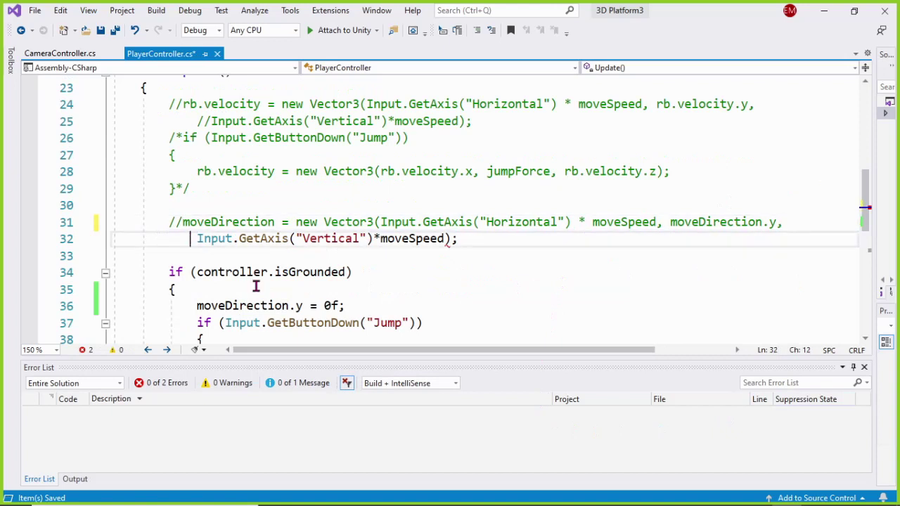
pyautogui.write('//')
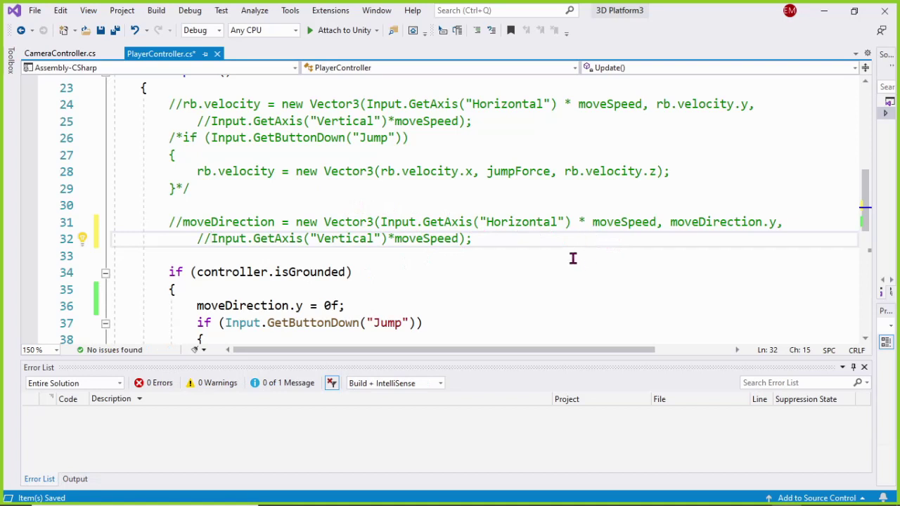
pyautogui.click(538, 241)
pyautogui.press('Return')
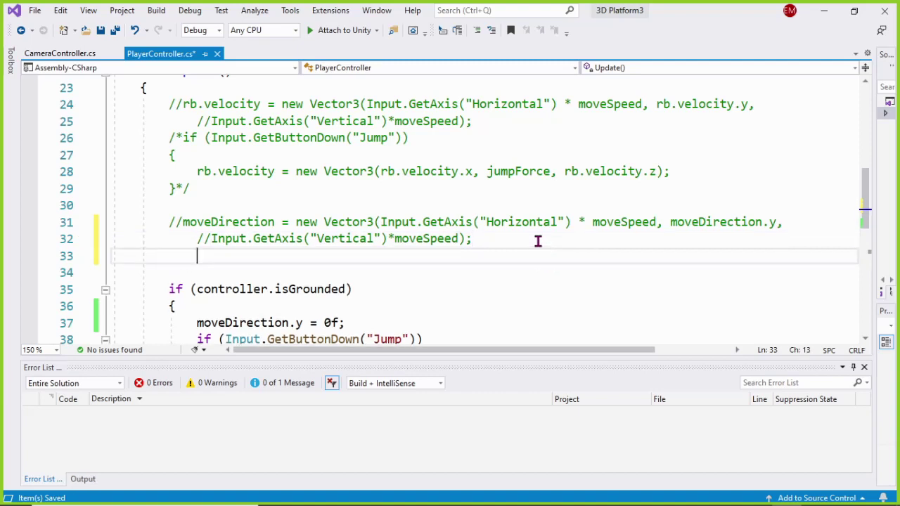
# Step: Start a new line assigning moveDirection = transform.forward*Input.GetAxis("Vertical")
pyautogui.press('BackSpace')
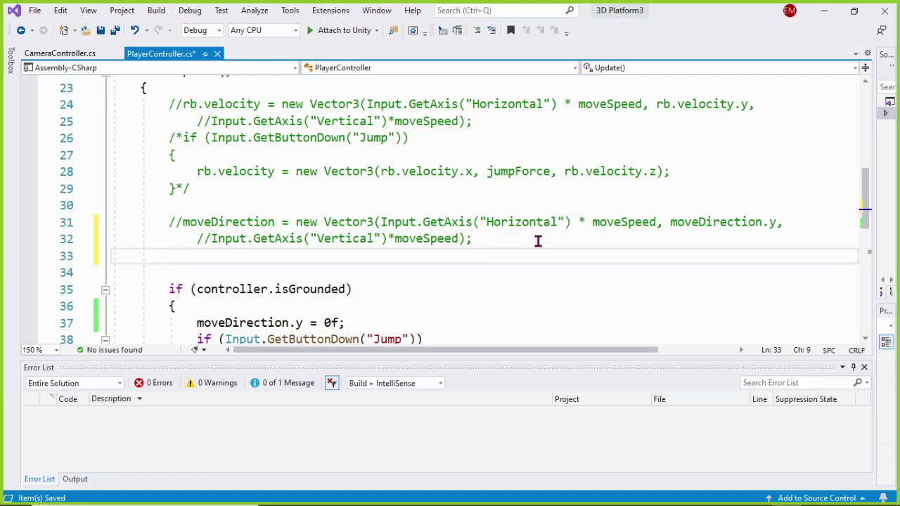
pyautogui.press('Return')
pyautogui.write('moveDirection')
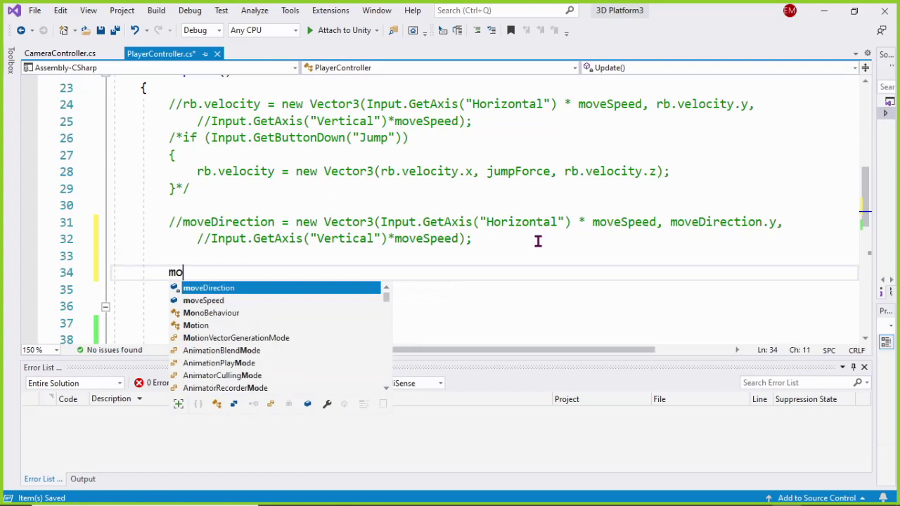
pyautogui.press('Tab')
pyautogui.write('= tra')
pyautogui.press('Tab')
pyautogui.write('.fo')
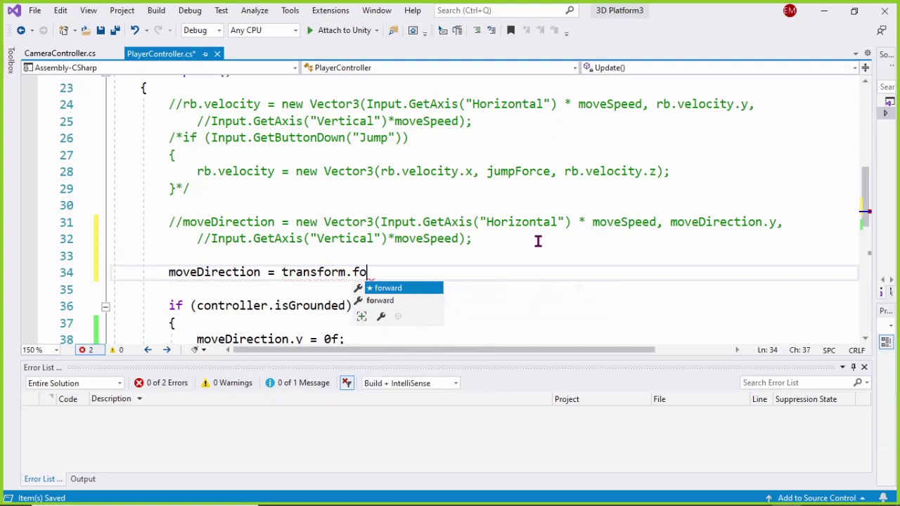
pyautogui.press('Tab')
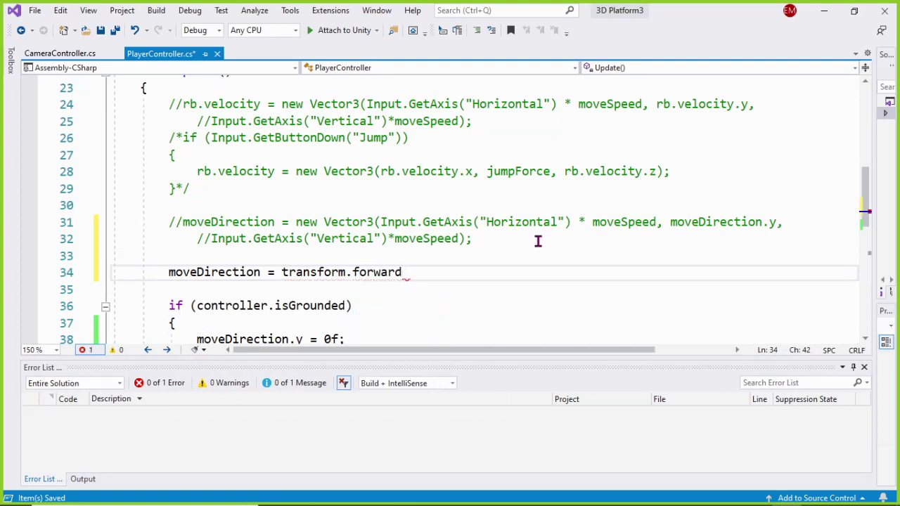
pyautogui.write('*In')
pyautogui.press('Tab')
pyautogui.write('.ge')
pyautogui.press('Tab')
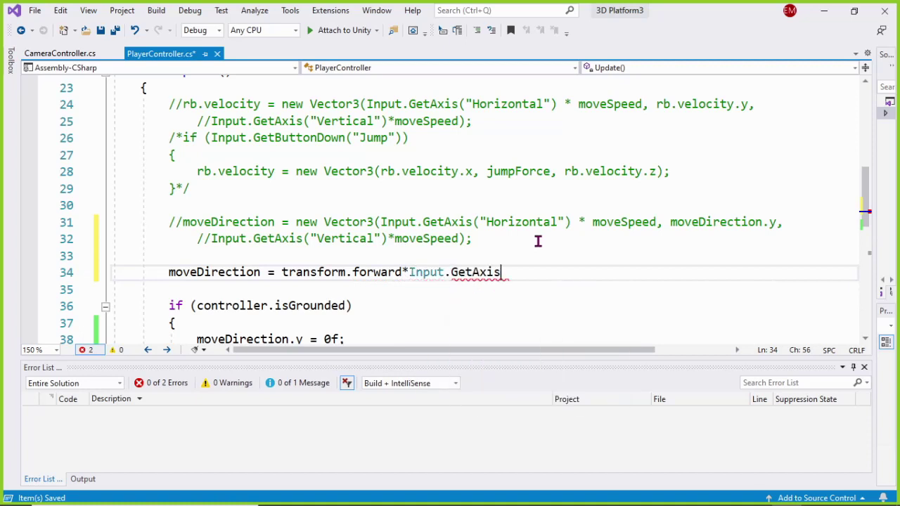
pyautogui.write('(')
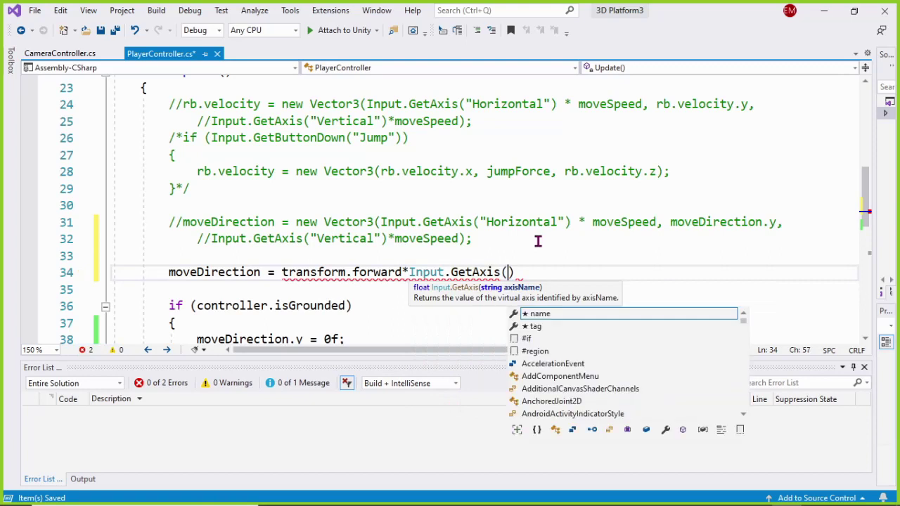
pyautogui.write('Ver')
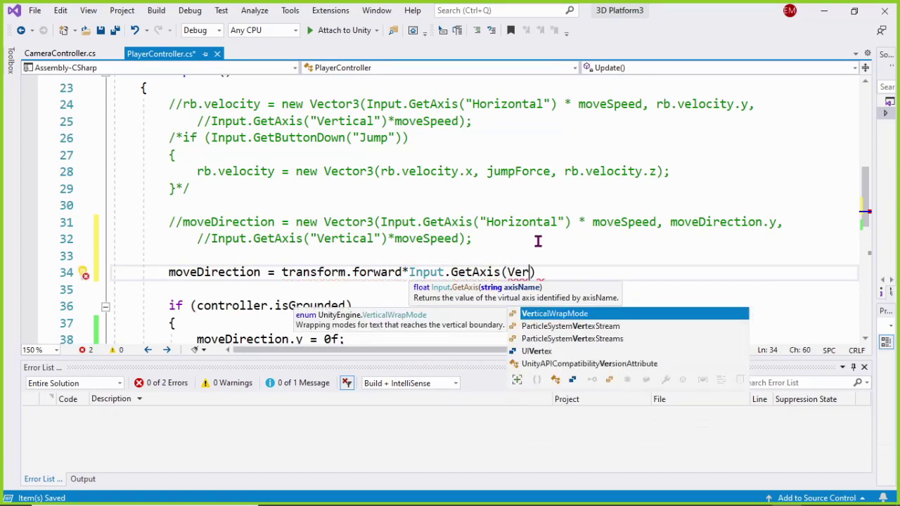
pyautogui.write('ti')
pyautogui.write('ca')
pyautogui.write('lWrap')
pyautogui.press('BackSpace')
pyautogui.press('BackSpace')
pyautogui.press('BackSpace')
pyautogui.press('BackSpace')
pyautogui.press('BackSpace')
pyautogui.press('BackSpace')
pyautogui.press('BackSpace')
pyautogui.press('BackSpace')
pyautogui.press('BackSpace')
pyautogui.press('BackSpace')
pyautogui.press('BackSpace')
pyautogui.press('BackSpace')
pyautogui.write('"')
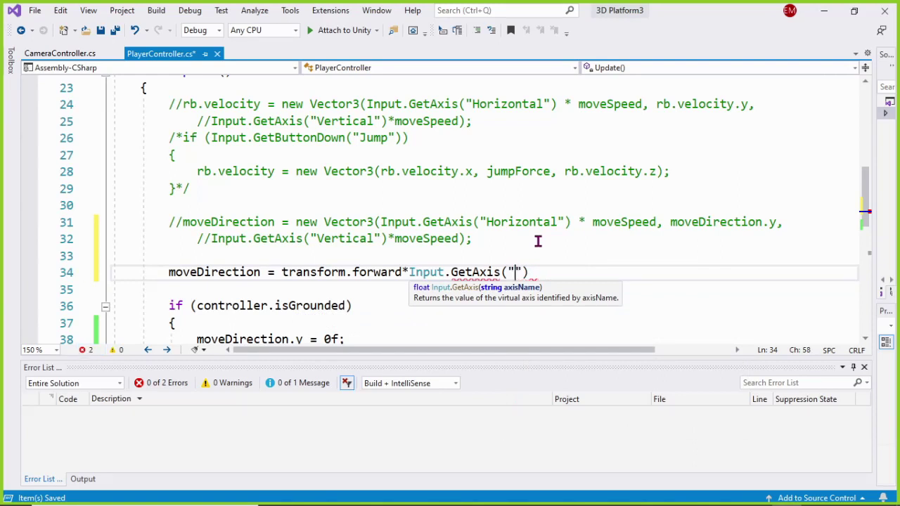
pyautogui.write('Vertical')
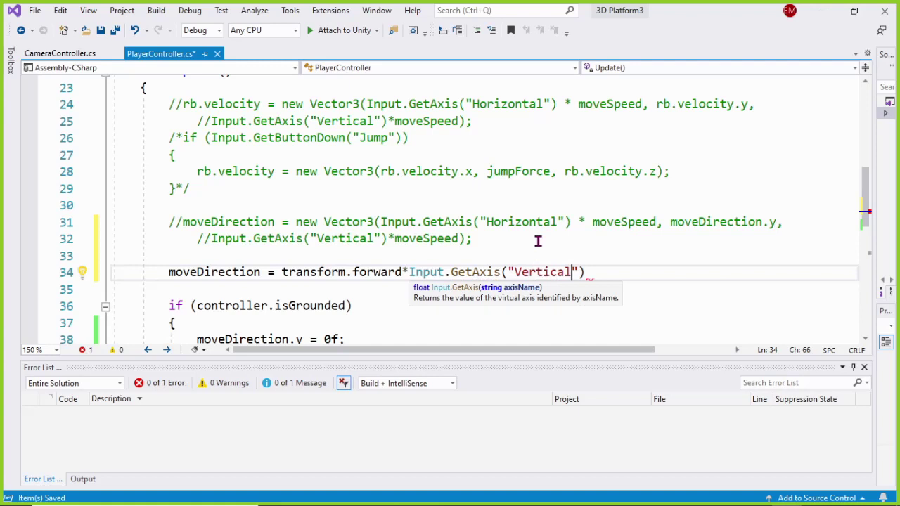
pyautogui.press('End')
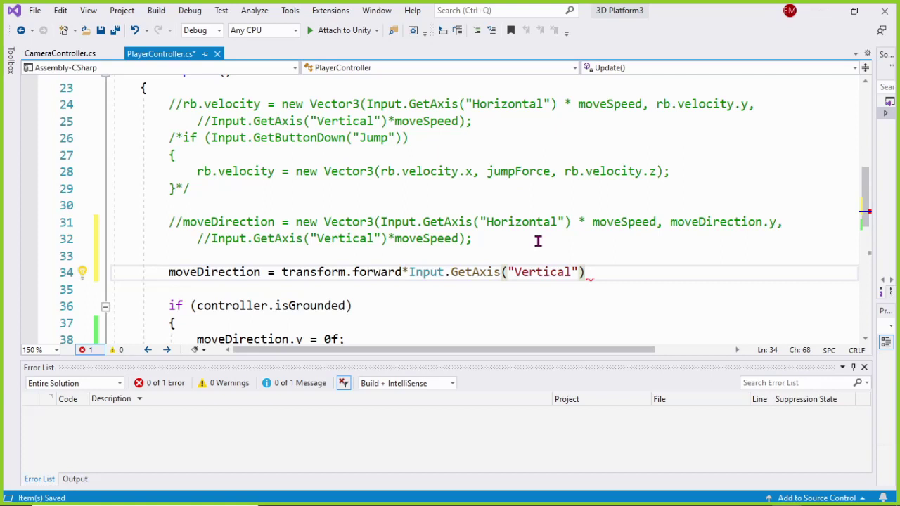
pyautogui.write(')')
# Step: Parenthesize the forward term and add + (transform.right*Input.GetAxis("Horizontal")); to the line
pyautogui.press('Left')
pyautogui.press('Left')
pyautogui.press('Left')
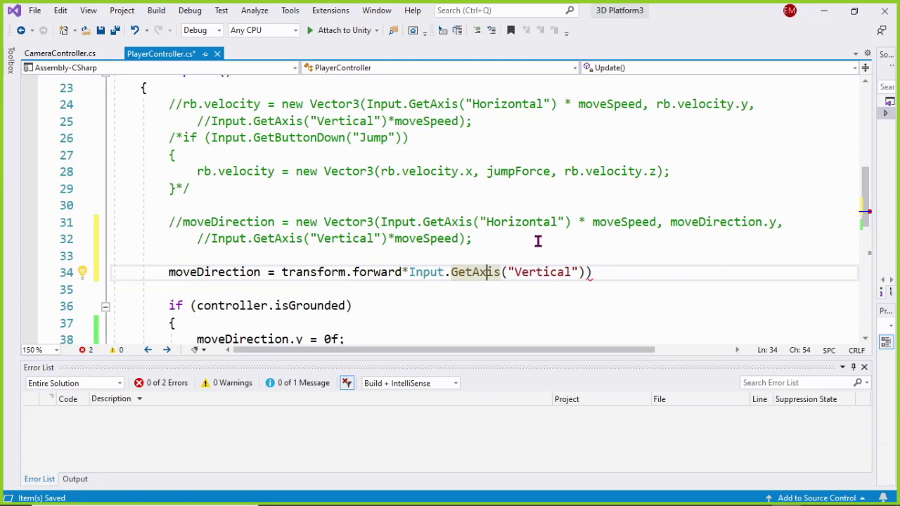
pyautogui.press('Left')
pyautogui.press('Left')
pyautogui.press('Left')
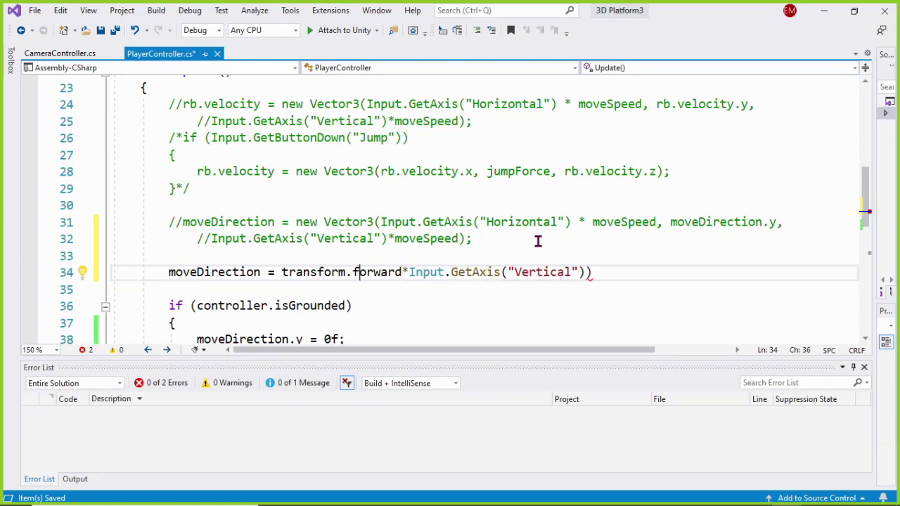
pyautogui.press('Left')
pyautogui.press('Left')
pyautogui.press('Left')
pyautogui.write('(')
pyautogui.press('Right')
pyautogui.press('Right')
pyautogui.press('Right')
pyautogui.press('Right')
pyautogui.press('Right')
pyautogui.press('Right')
pyautogui.press('Right')
pyautogui.press('Right')
pyautogui.press('Right')
pyautogui.press('Right')
pyautogui.press('Right')
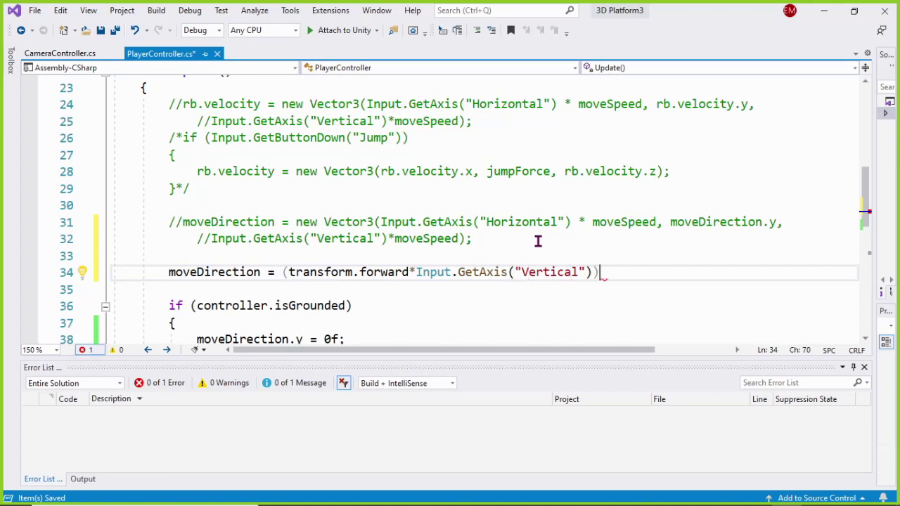
pyautogui.write('+')
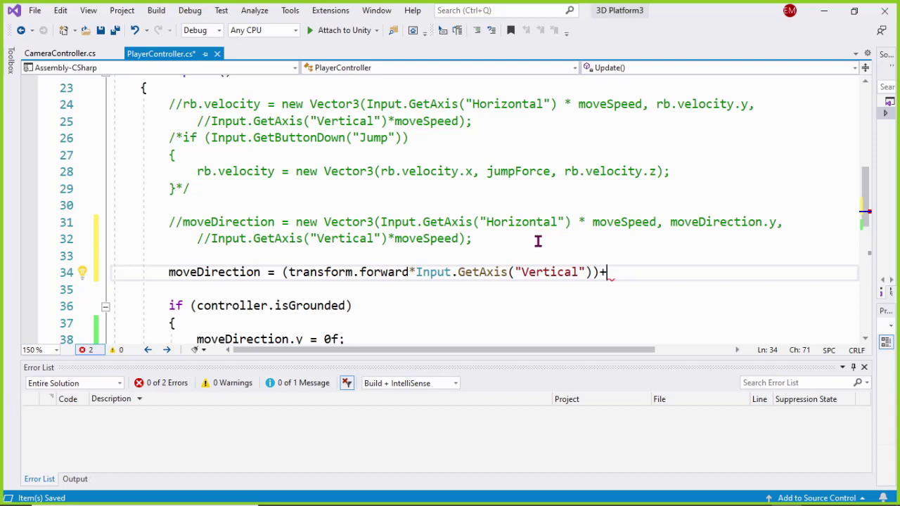
pyautogui.write('(tra')
pyautogui.press('Tab')
pyautogui.write('.')
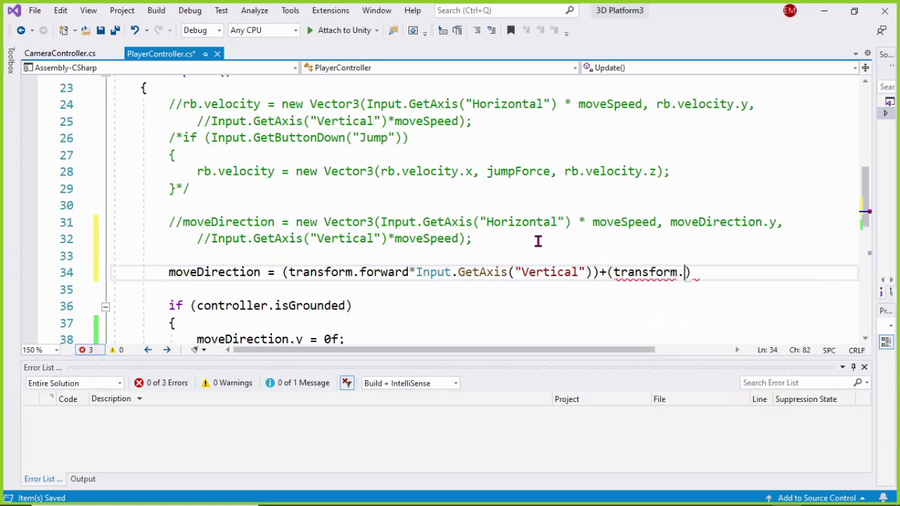
pyautogui.write('r')
pyautogui.press('Down')
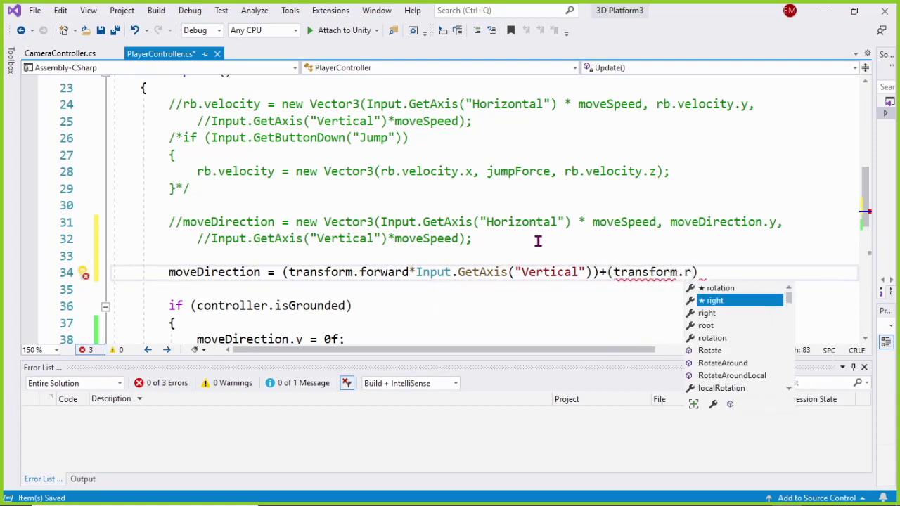
pyautogui.press('Tab')
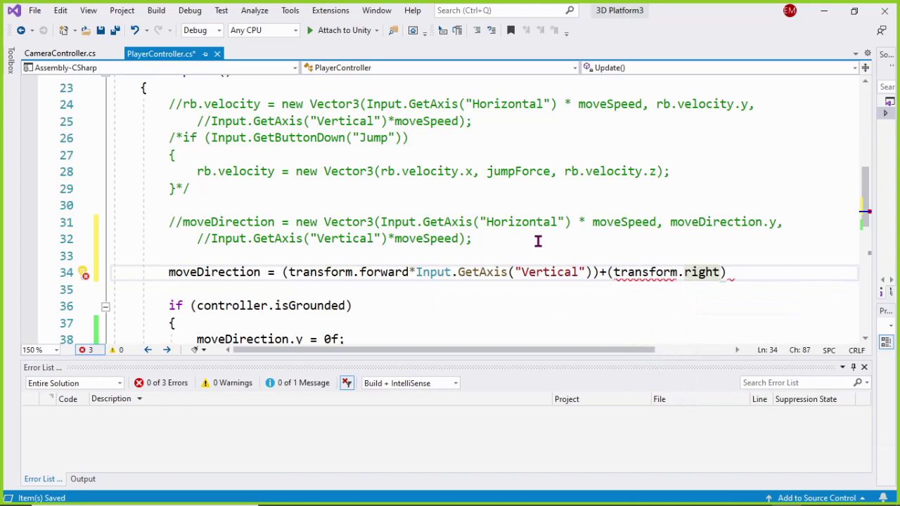
pyautogui.write('*Input')
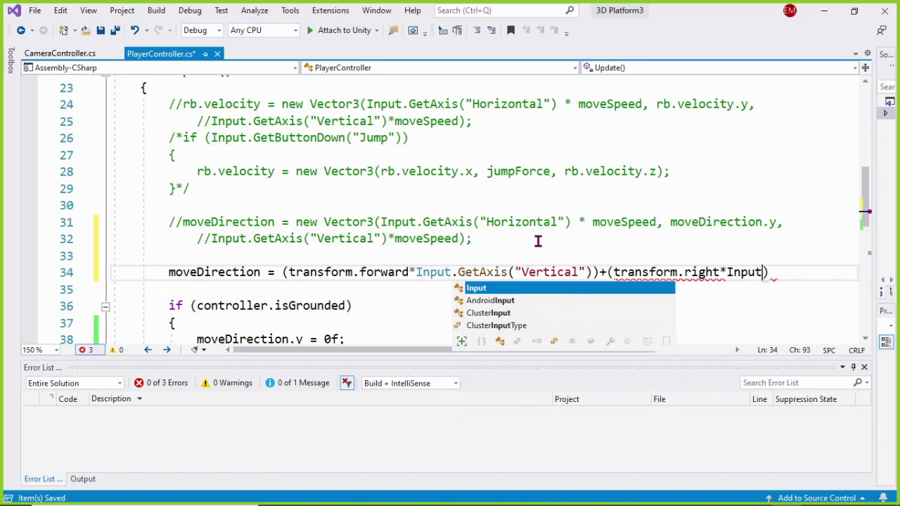
pyautogui.write('.ge')
pyautogui.press('Tab')
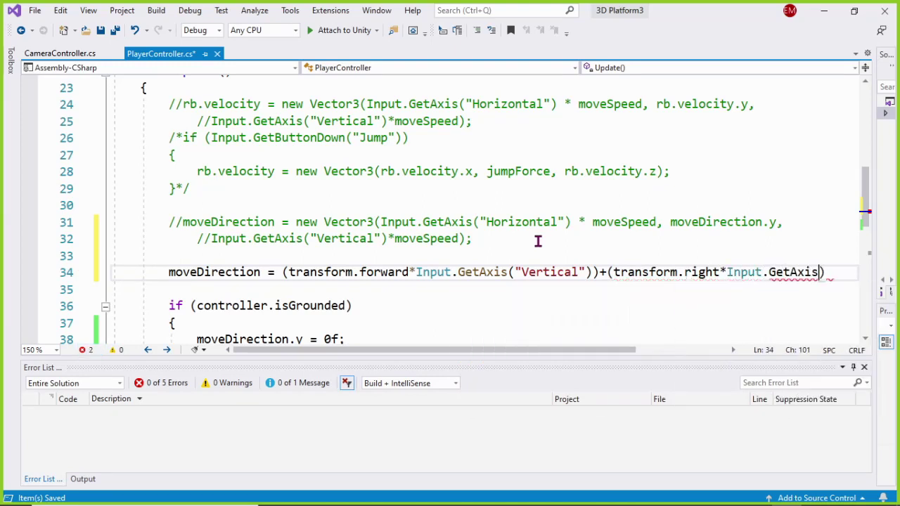
pyautogui.write('("Ho')
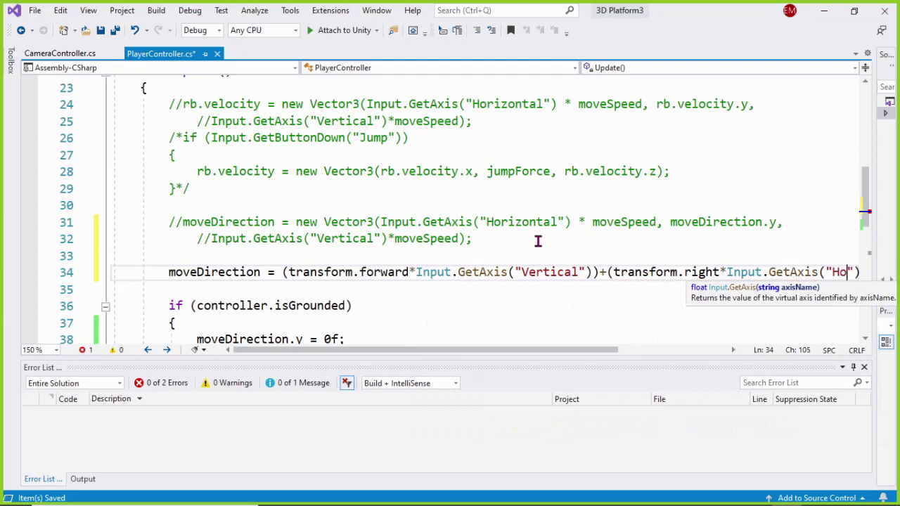
pyautogui.write('rizontal')
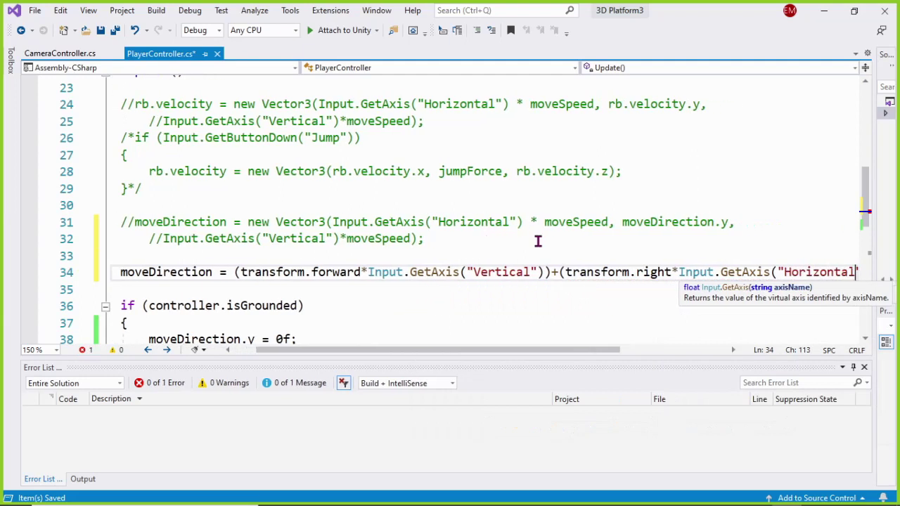
pyautogui.write('"')
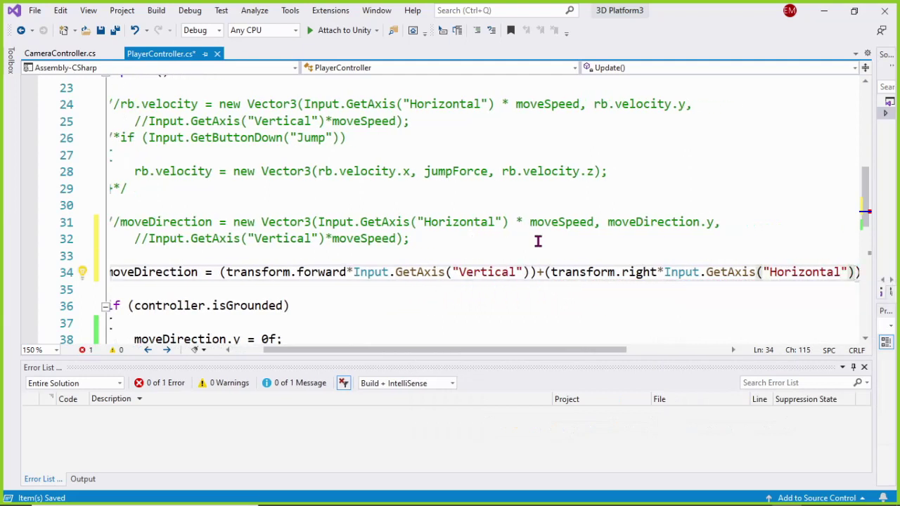
pyautogui.write(')')
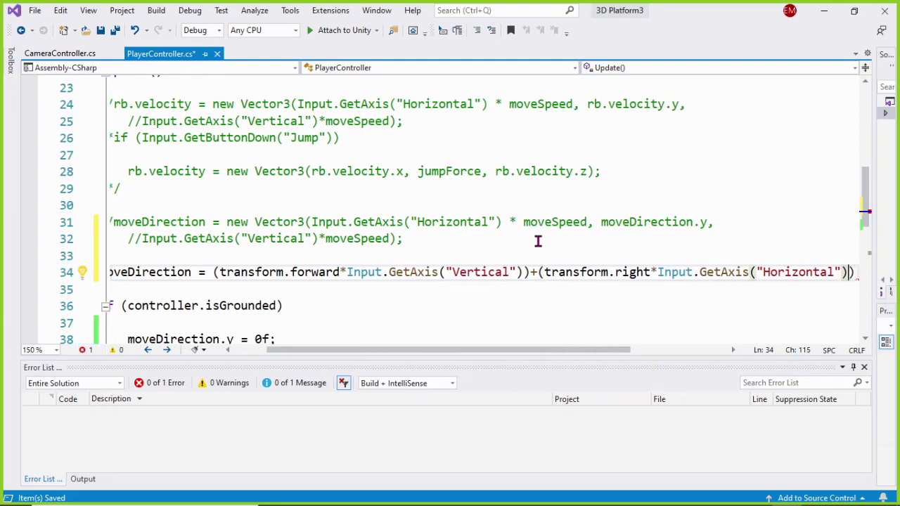
pyautogui.write(')')
pyautogui.write(';')
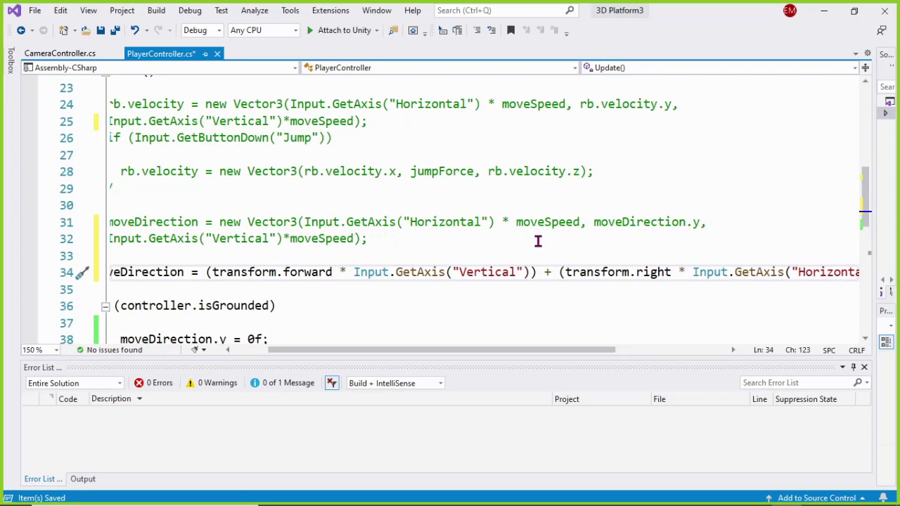
# Step: Add moveDirection = moveDirection.normalized*moveSpeed; on the next line and save the script
pyautogui.press('Return')
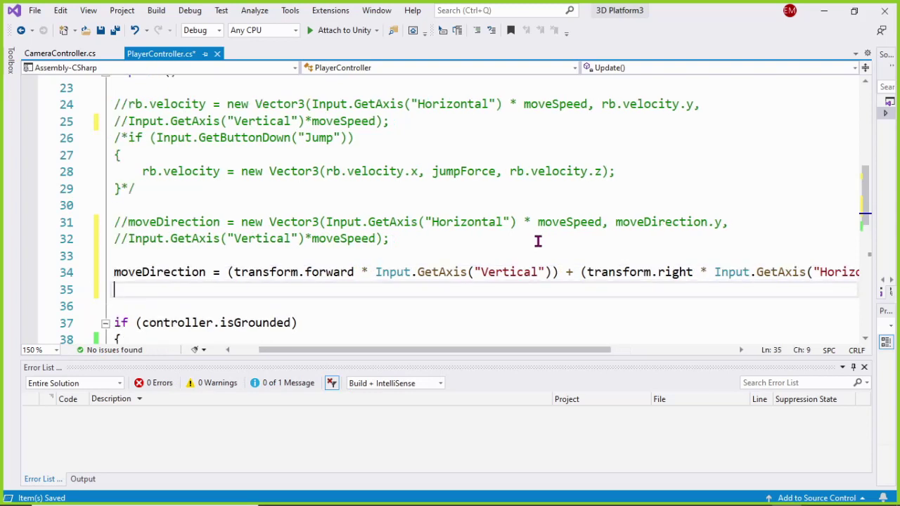
pyautogui.write('m')
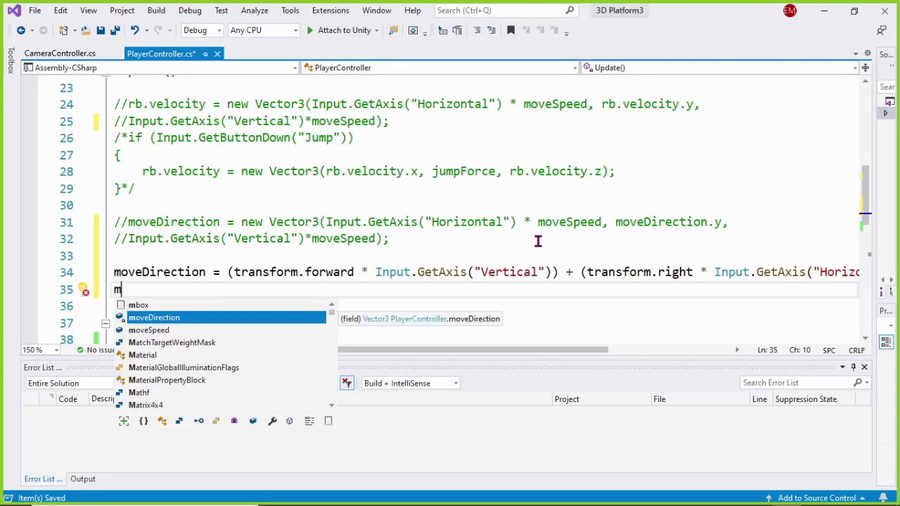
pyautogui.press('Tab')
pyautogui.write('= ')
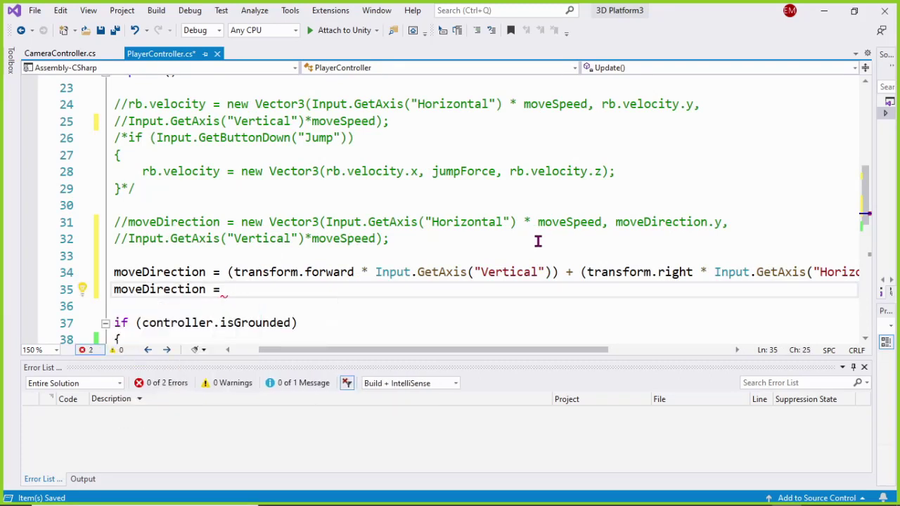
pyautogui.write('(')
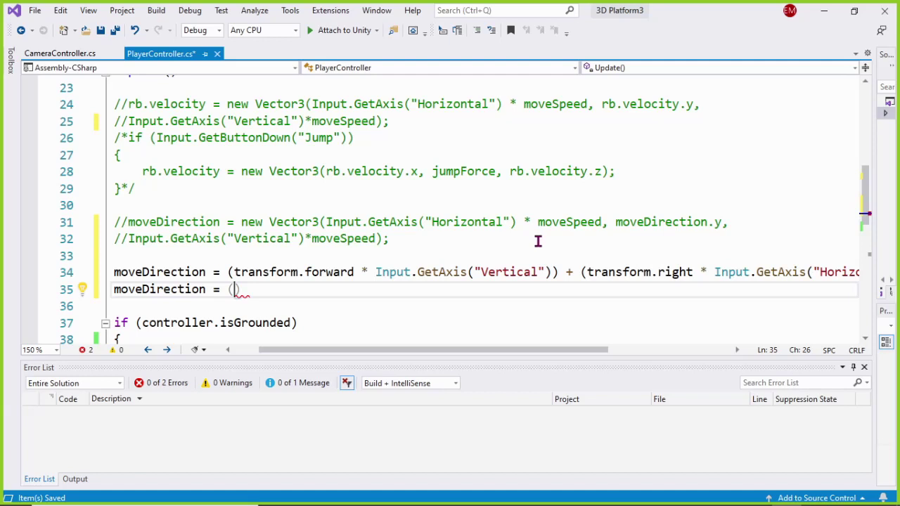
pyautogui.press('BackSpace')
pyautogui.write('mo')
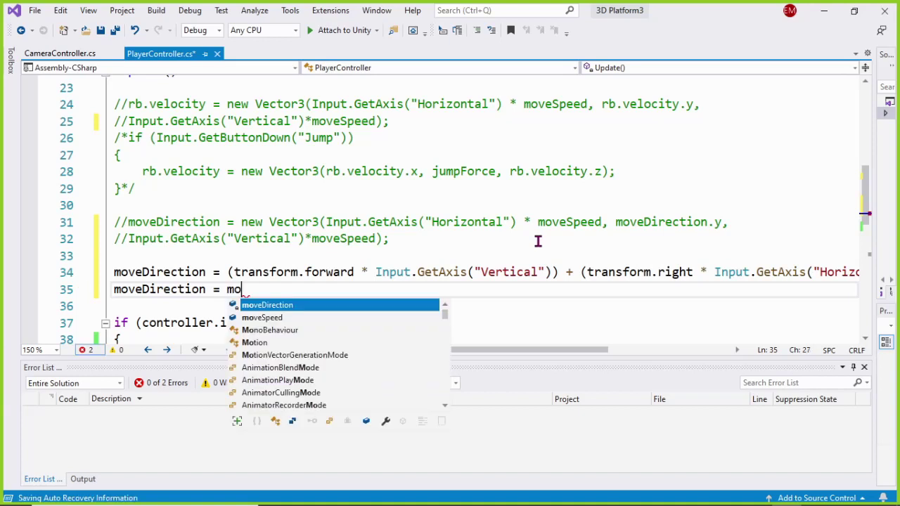
pyautogui.write('veDirection.normalized')
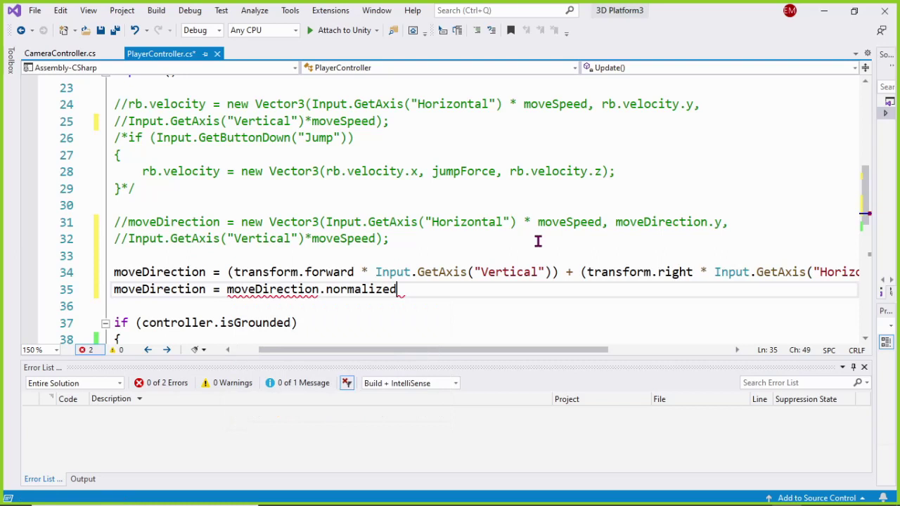
pyautogui.write('*')
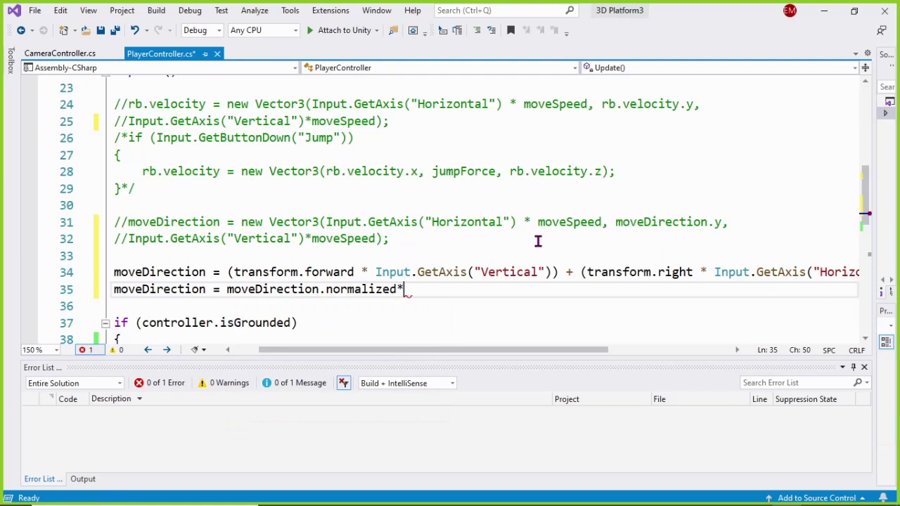
pyautogui.write('mo')
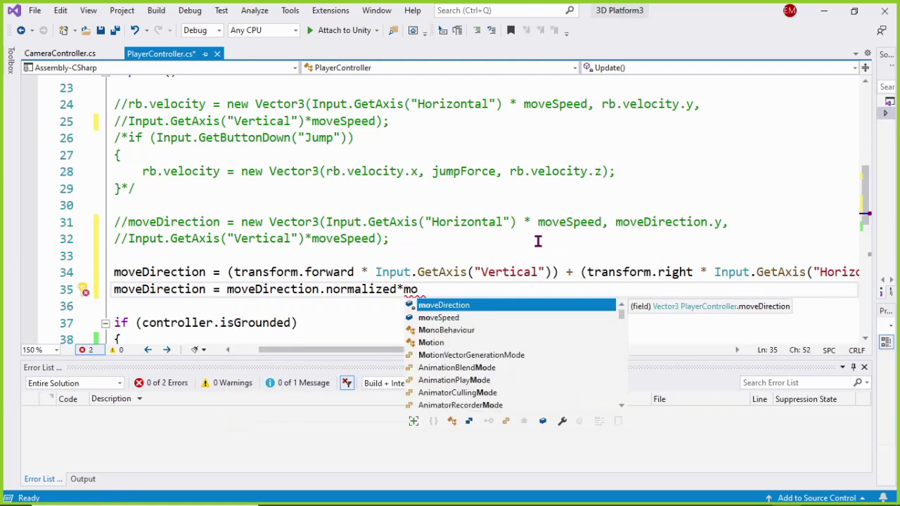
pyautogui.press('Down')
pyautogui.write(';')
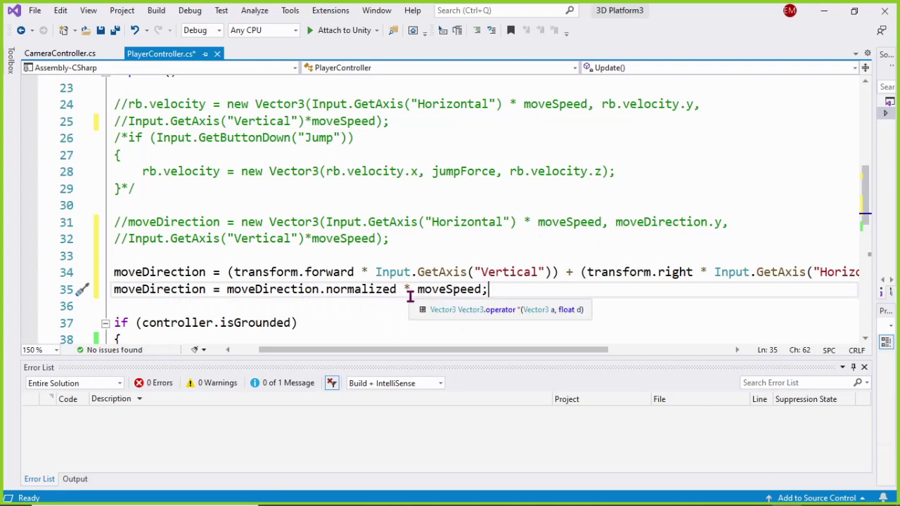
pyautogui.click(101, 32)
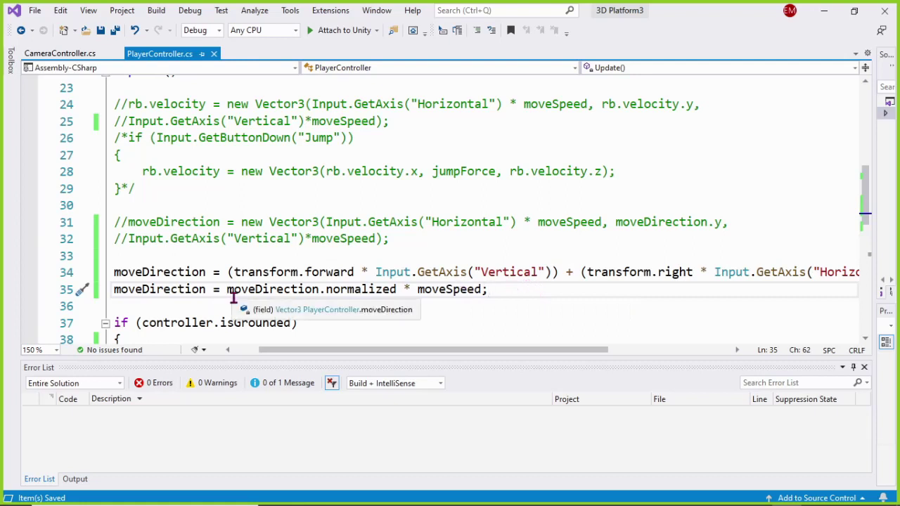
pyautogui.click(123, 496)
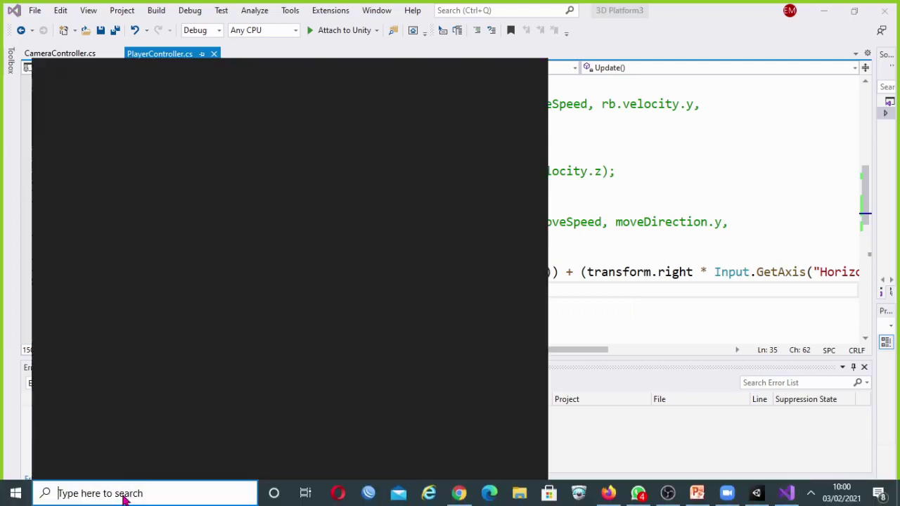
# Step: Launch Paint and draw a circle, discarding a first black line across it
pyautogui.write('pain')
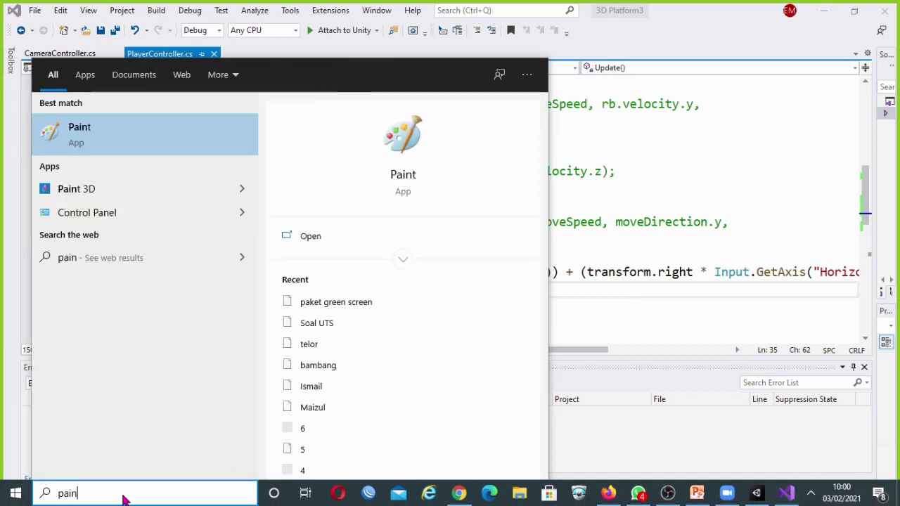
pyautogui.press('Return')
pyautogui.click(277, 42)
pyautogui.moveTo(248, 165); pyautogui.dragTo(428, 342)
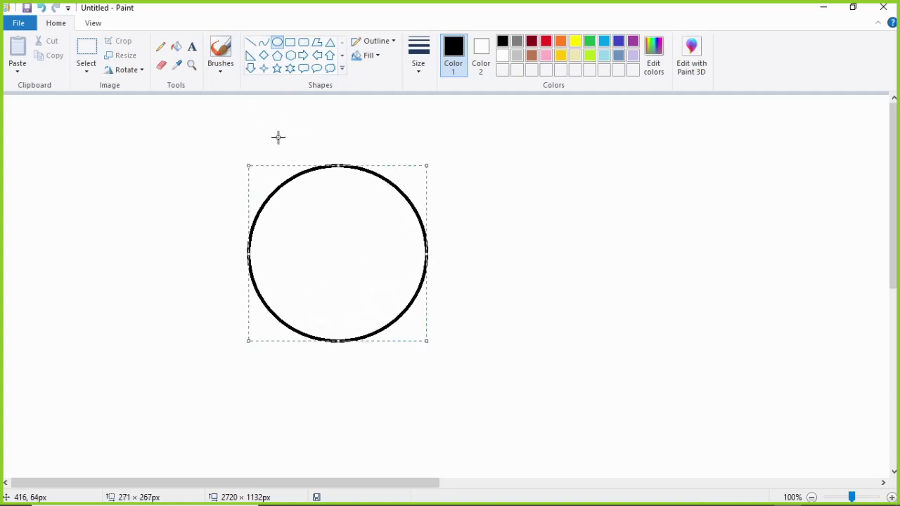
pyautogui.click(251, 43)
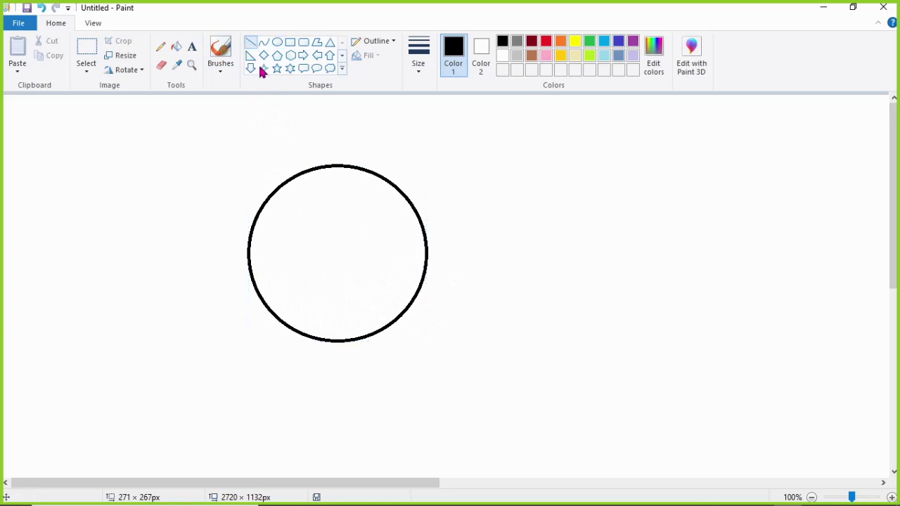
pyautogui.moveTo(249, 253); pyautogui.dragTo(433, 258)
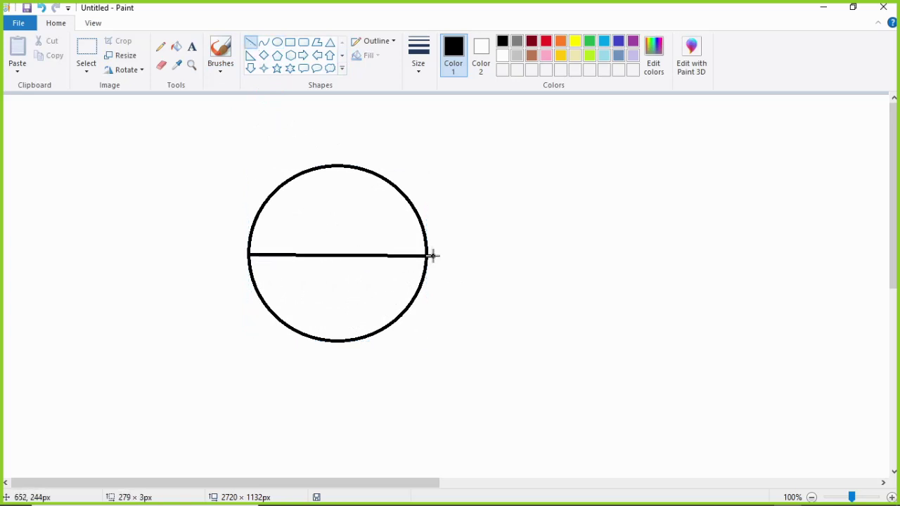
pyautogui.moveTo(433, 257); pyautogui.dragTo(433, 253)
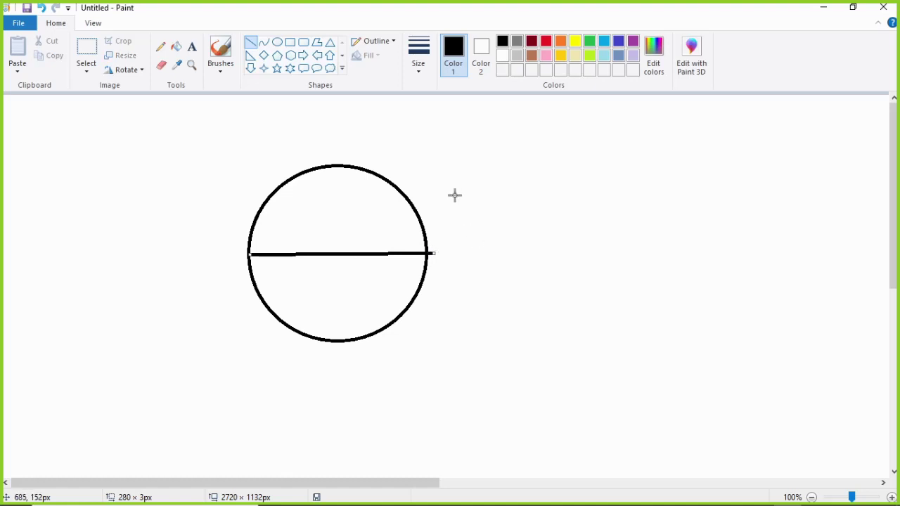
pyautogui.hotkey('ctrl', 'z')
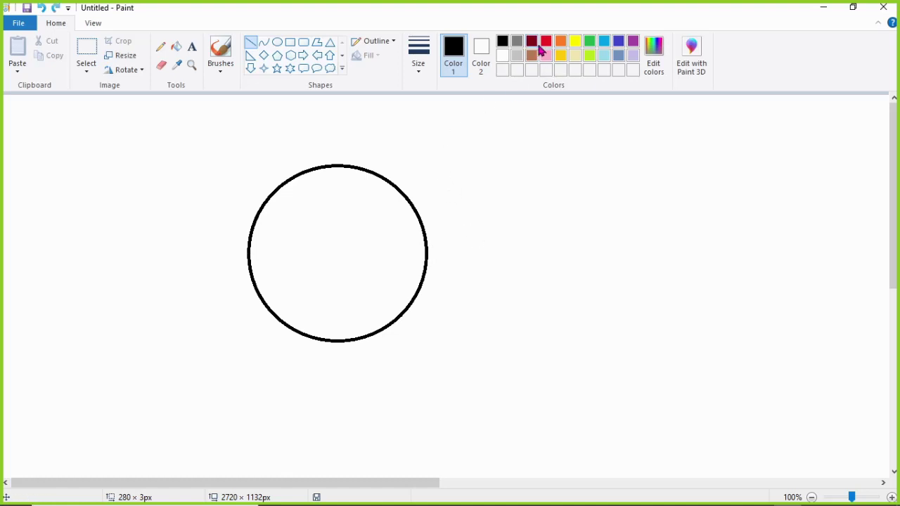
# Step: Draw red horizontal and vertical axis lines through the circle
pyautogui.click(546, 43)
pyautogui.moveTo(249, 254); pyautogui.dragTo(432, 255)
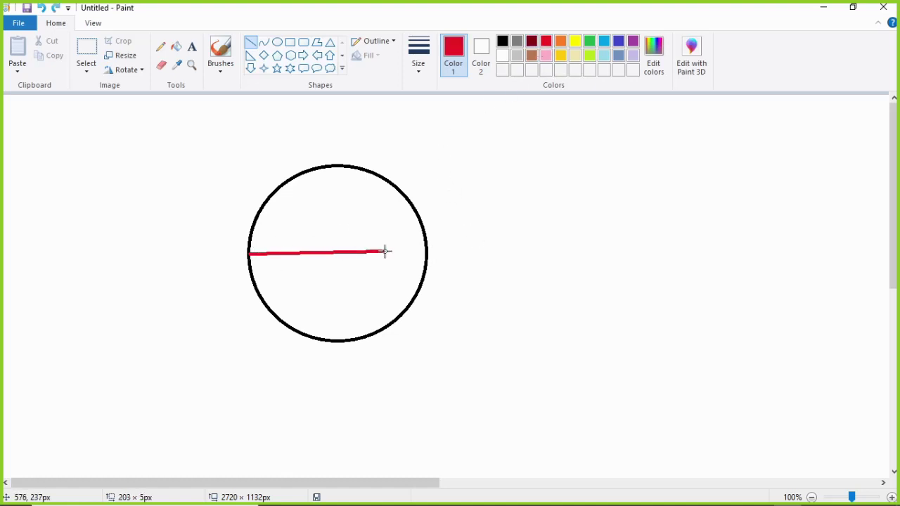
pyautogui.moveTo(330, 159); pyautogui.dragTo(336, 356)
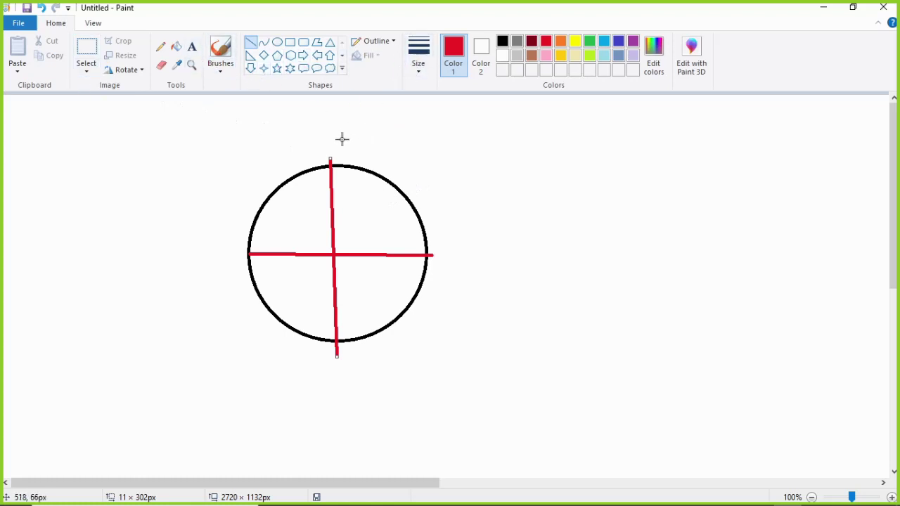
pyautogui.moveTo(338, 124); pyautogui.dragTo(343, 141)
pyautogui.hotkey('ctrl', 'z')
# Step: Freehand the Y and X axis labels and curved rotation arrows around the circle
pyautogui.click(161, 48)
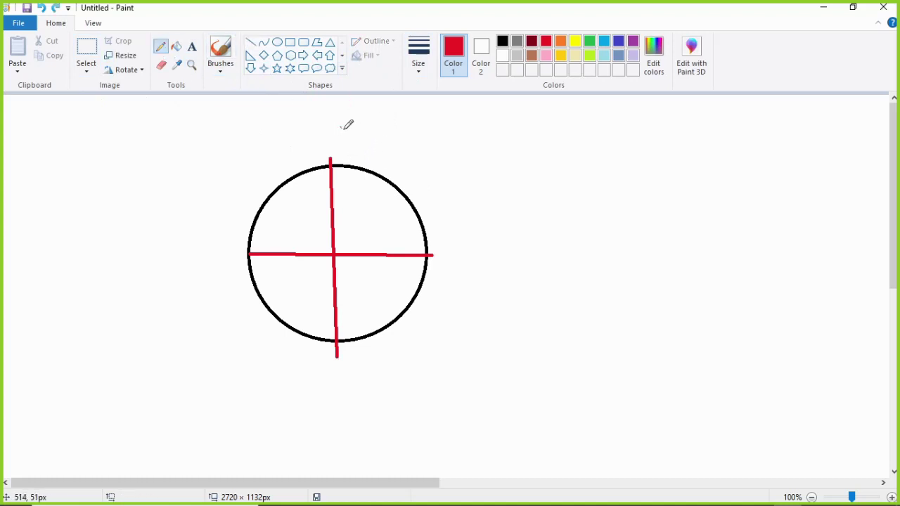
pyautogui.moveTo(339, 128); pyautogui.dragTo(341, 146)
pyautogui.moveTo(460, 242)
pyautogui.mouseDown()
pyautogui.moveTo(482, 267)
pyautogui.moveTo(458, 261)
pyautogui.mouseUp()
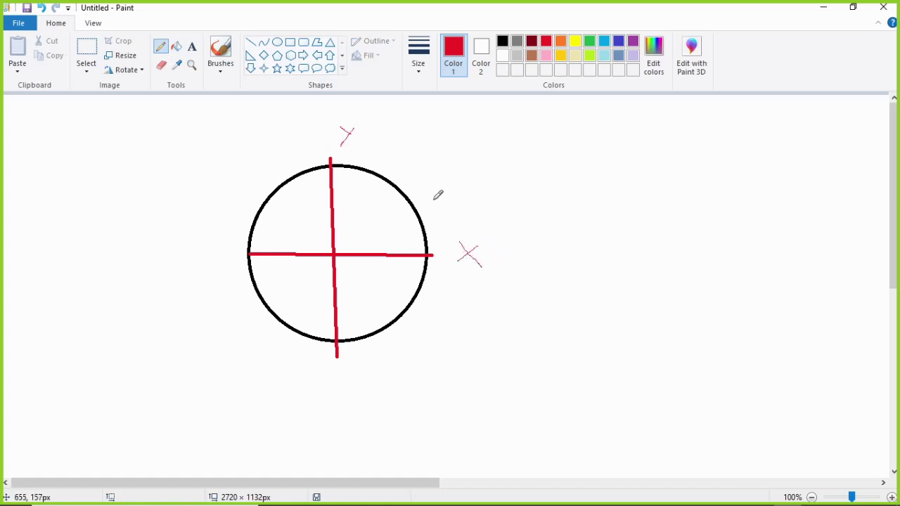
pyautogui.moveTo(357, 230)
pyautogui.mouseDown()
pyautogui.moveTo(426, 161)
pyautogui.moveTo(420, 187)
pyautogui.mouseUp()
pyautogui.moveTo(399, 139); pyautogui.dragTo(478, 202)
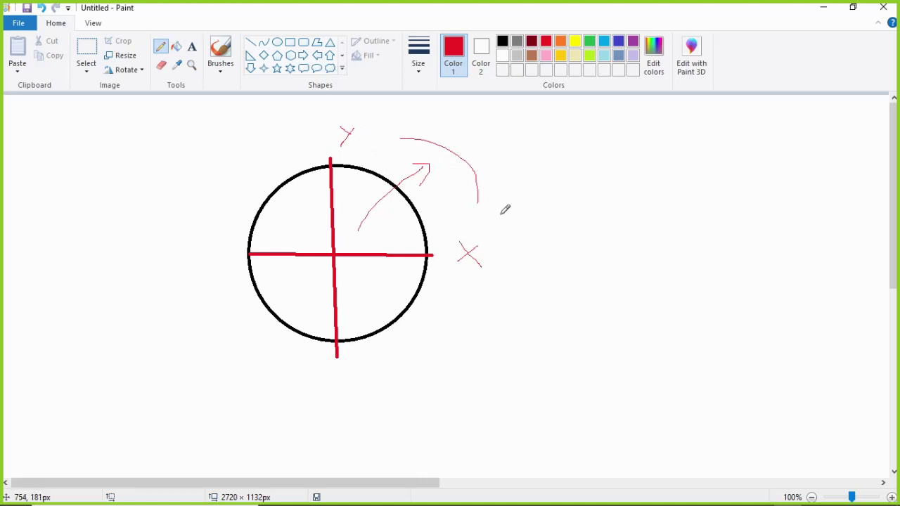
# Step: Minimize Paint and return to the Unity editor
pyautogui.click(823, 9)
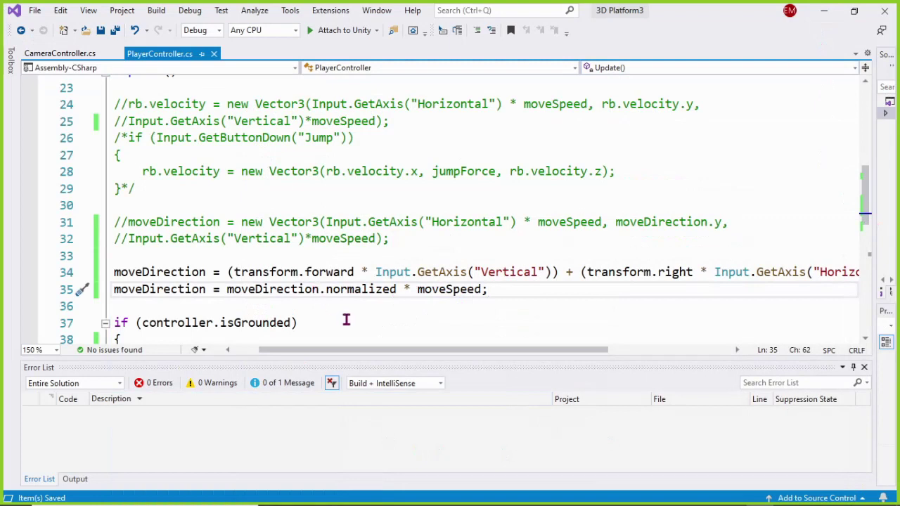
pyautogui.scroll(-1, 345, 319)
pyautogui.hotkey('alt', 'Tab')
pyautogui.hotkey('alt', 'Tab')
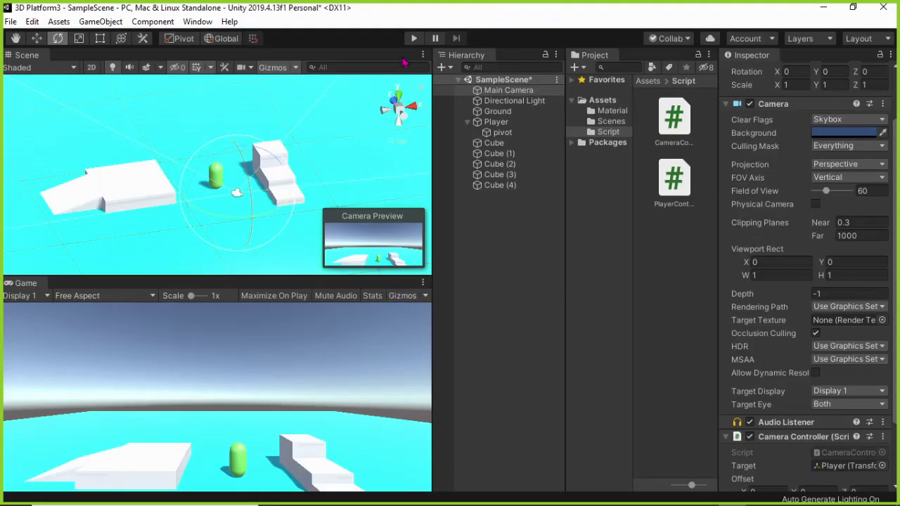
# Step: Play the scene, walking the player with W and A past the ramp to the stairs, then stop
pyautogui.click(414, 39)
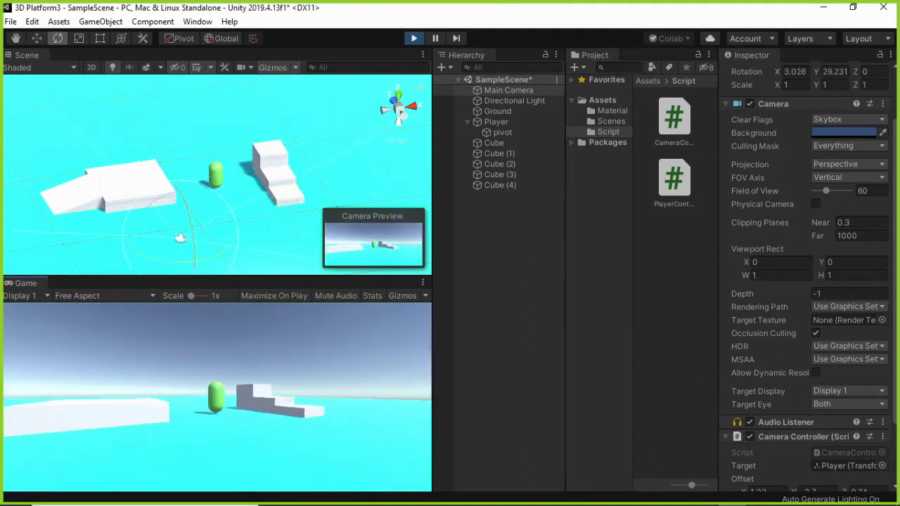
pyautogui.press('w')
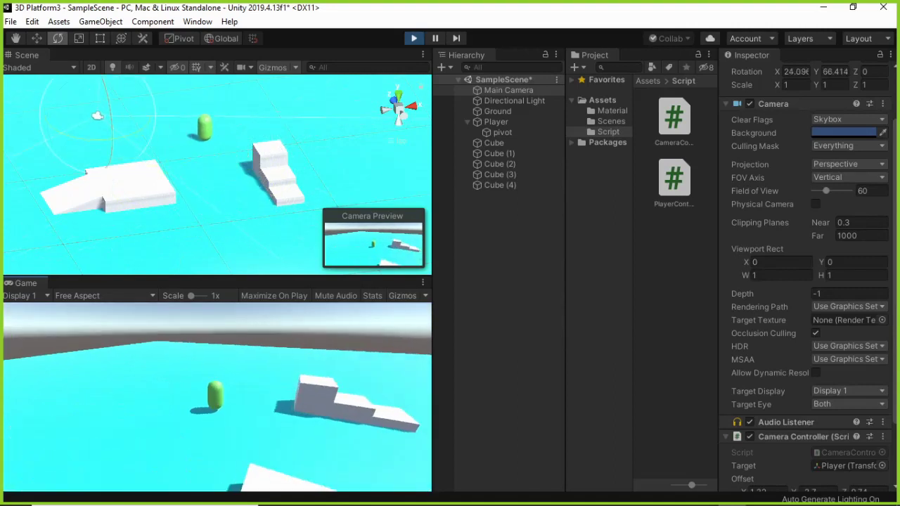
pyautogui.press('w')
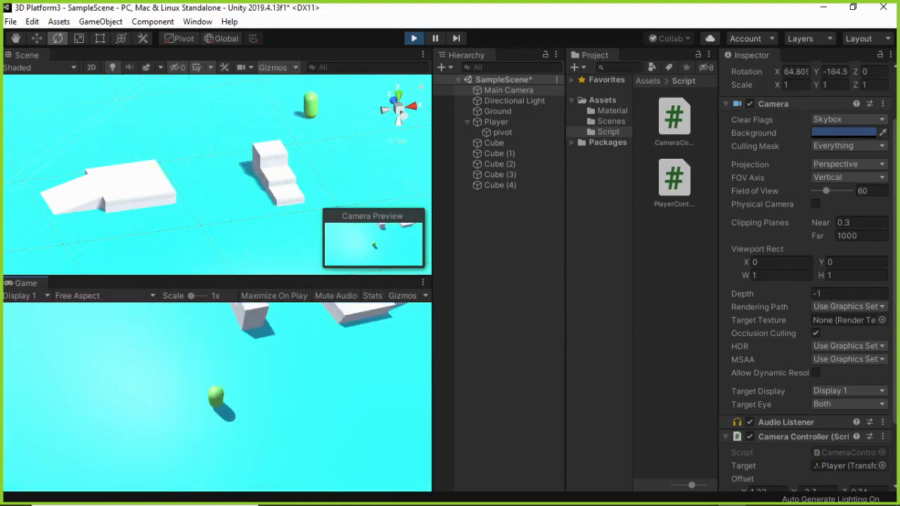
pyautogui.press('w')
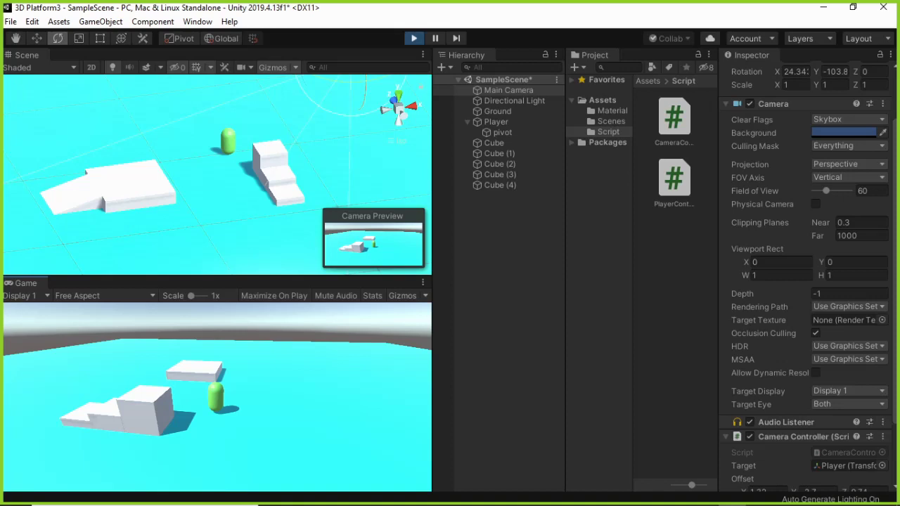
pyautogui.press('w')
pyautogui.press('a')
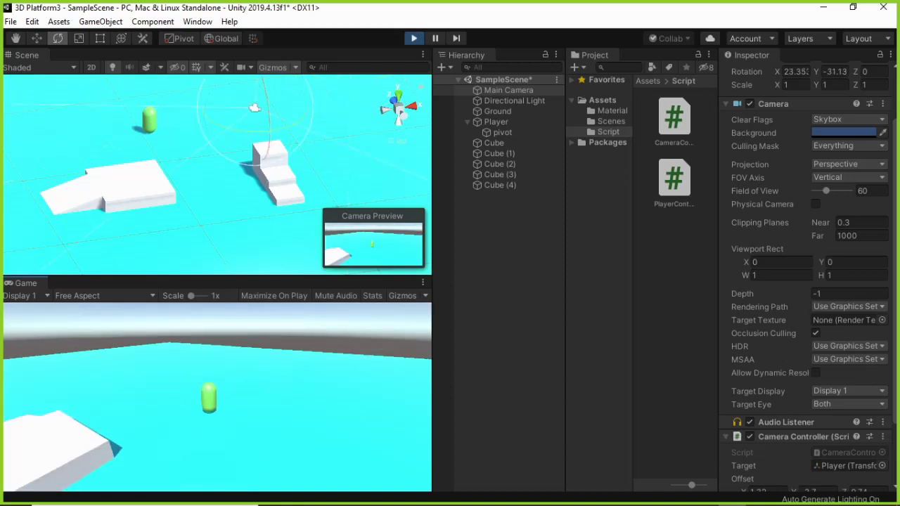
pyautogui.press('a')
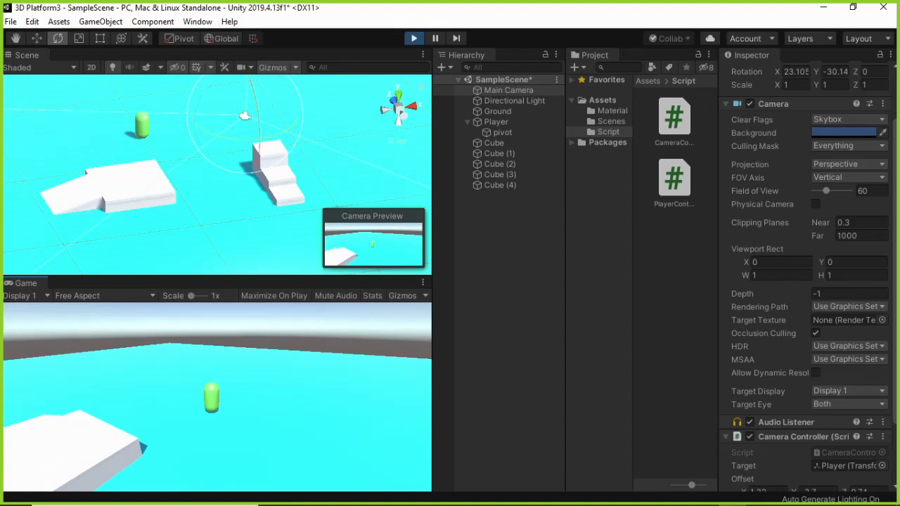
pyautogui.press('w')
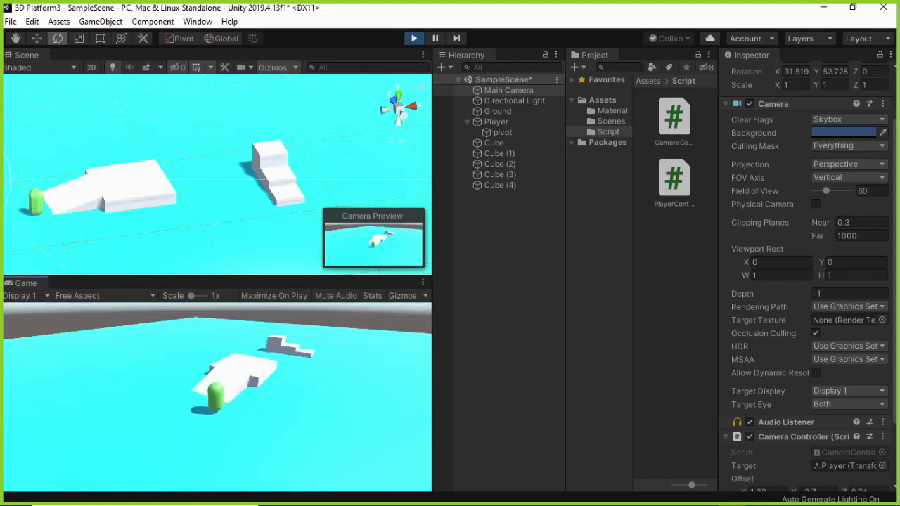
pyautogui.press('w')
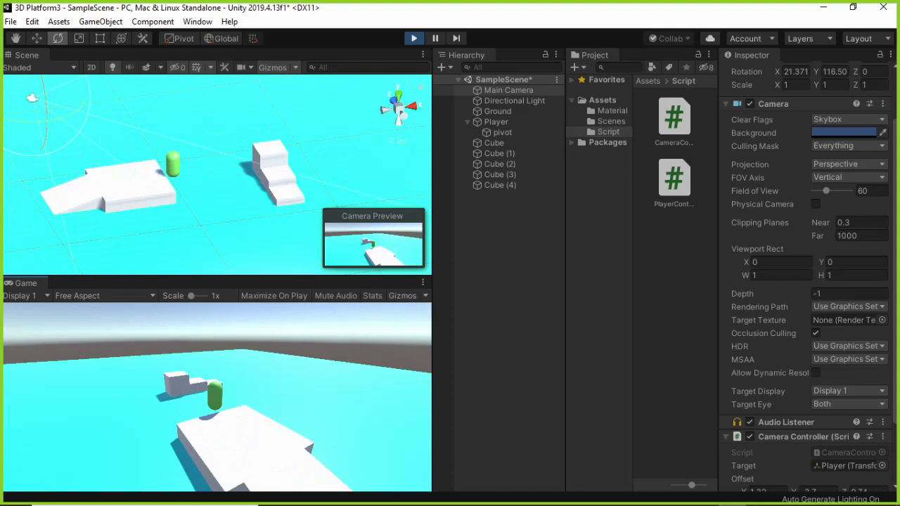
pyautogui.press('w')
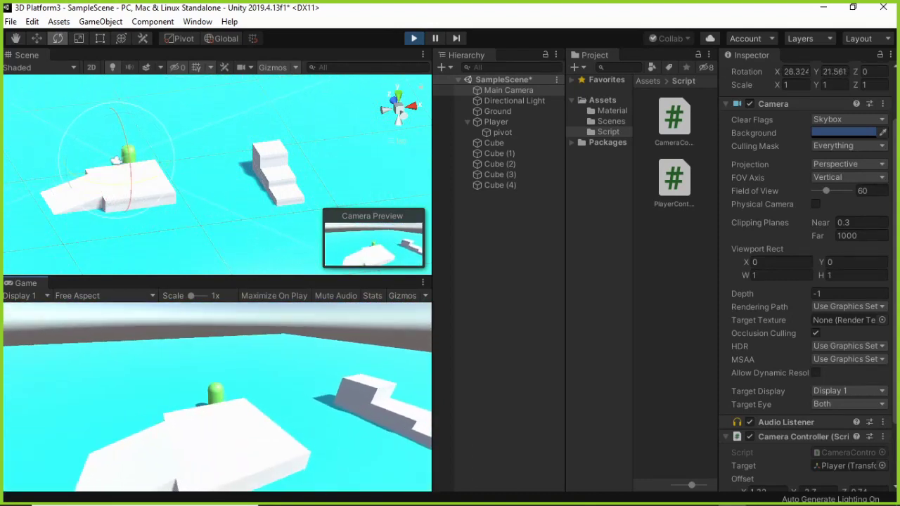
pyautogui.hotkey('ctrl', 'p')
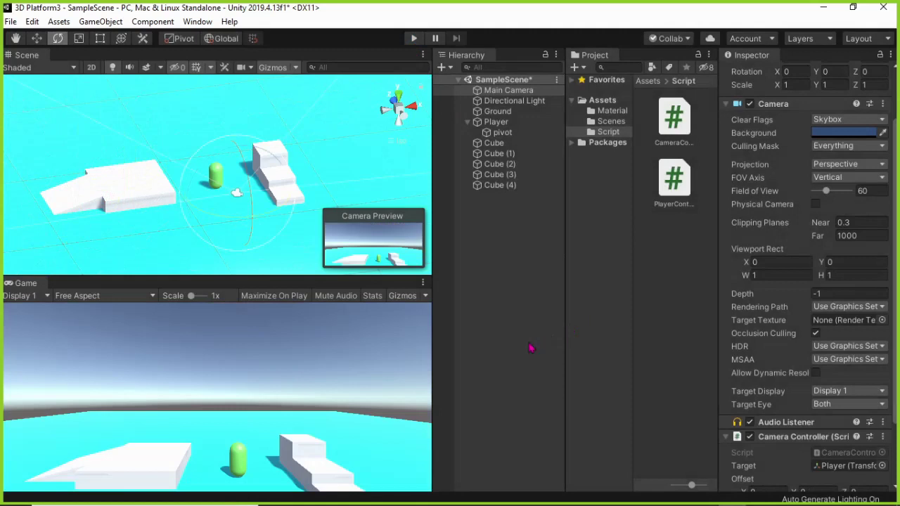
# Step: Advance the PowerPoint presentation to slide 9
pyautogui.hotkey('alt', 'Tab')
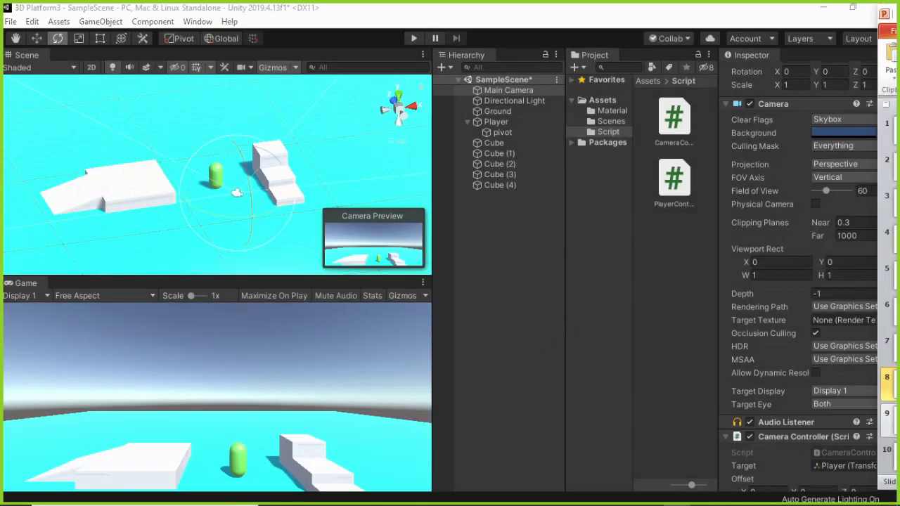
pyautogui.click(887, 415)
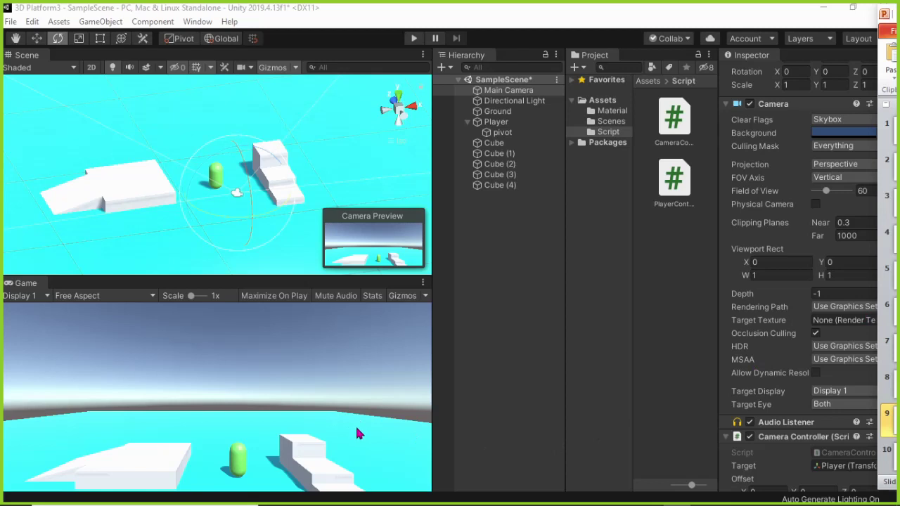
pyautogui.hotkey('alt', 'Tab')
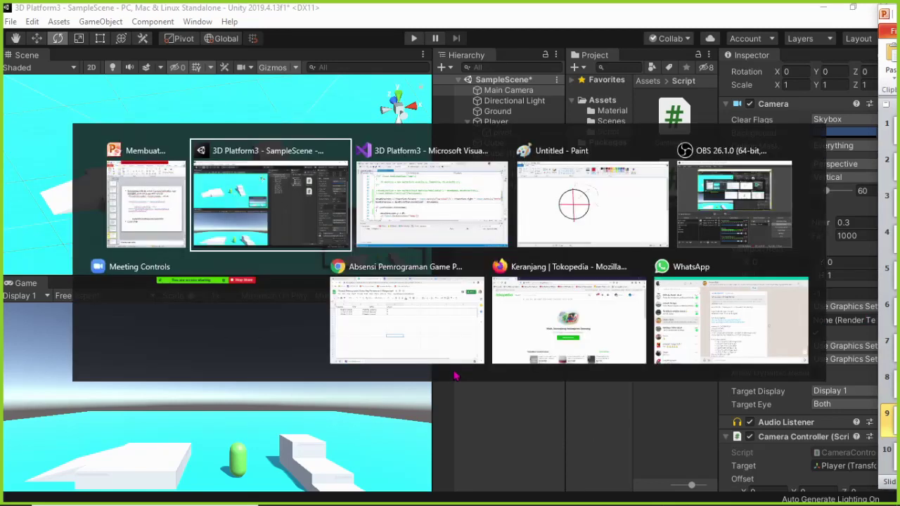
# Step: Return to Visual Studio and scroll PlayerController.cs up to the forward-and-right moveDirection code in Update()
pyautogui.hotkey('alt', 'Tab')
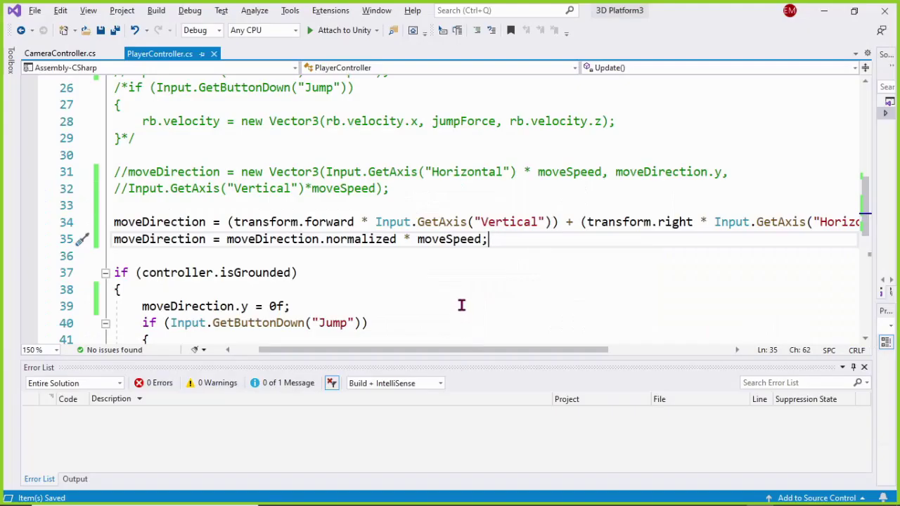
pyautogui.scroll(-4, 460, 303)
pyautogui.scroll(1, 459, 303)
pyautogui.scroll(1, 461, 304)
pyautogui.scroll(1, 461, 304)
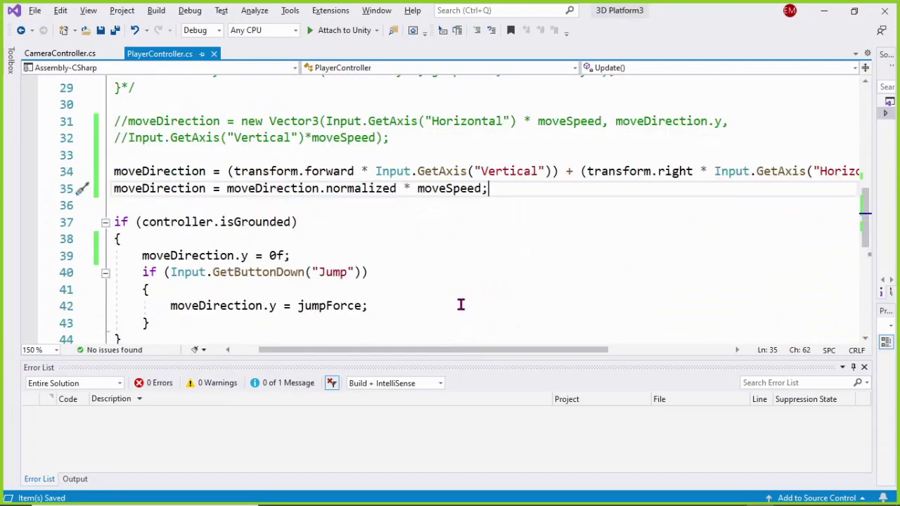
pyautogui.scroll(2, 461, 304)
pyautogui.scroll(1, 460, 304)
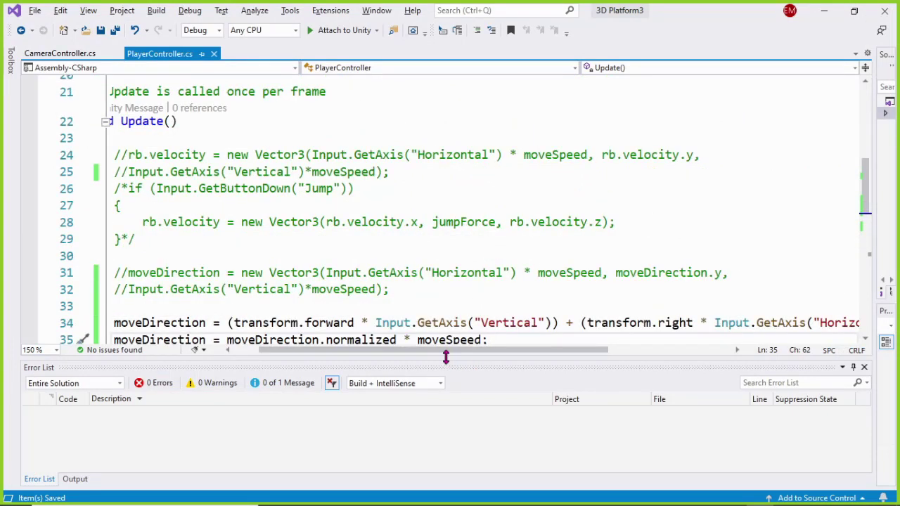
pyautogui.moveTo(351, 349); pyautogui.dragTo(325, 349)
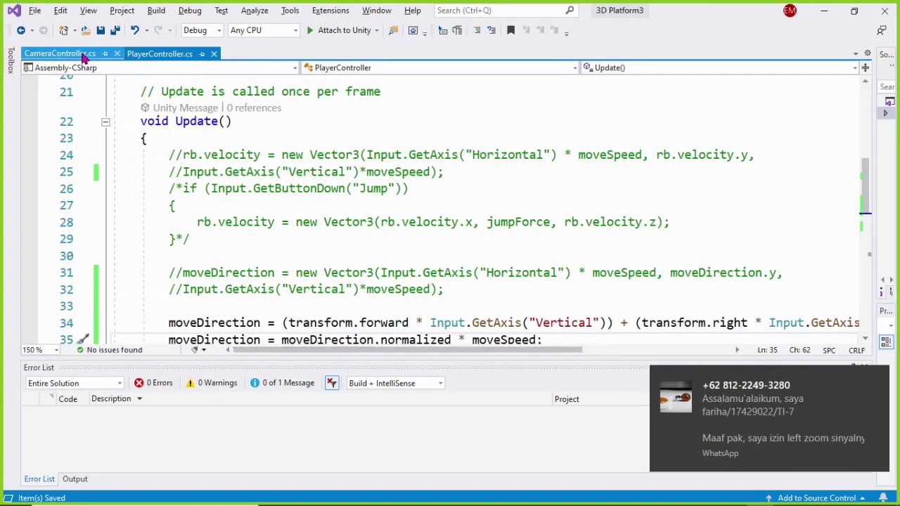
# Step: Show CameraController.cs's Update() mouse-rotation code and place the cursor on blank line 42
pyautogui.click(84, 54)
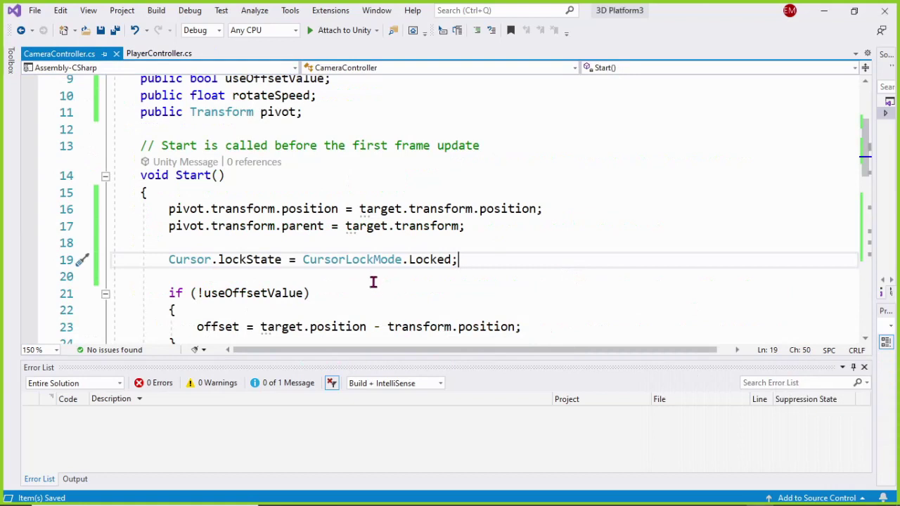
pyautogui.scroll(-2, 371, 274)
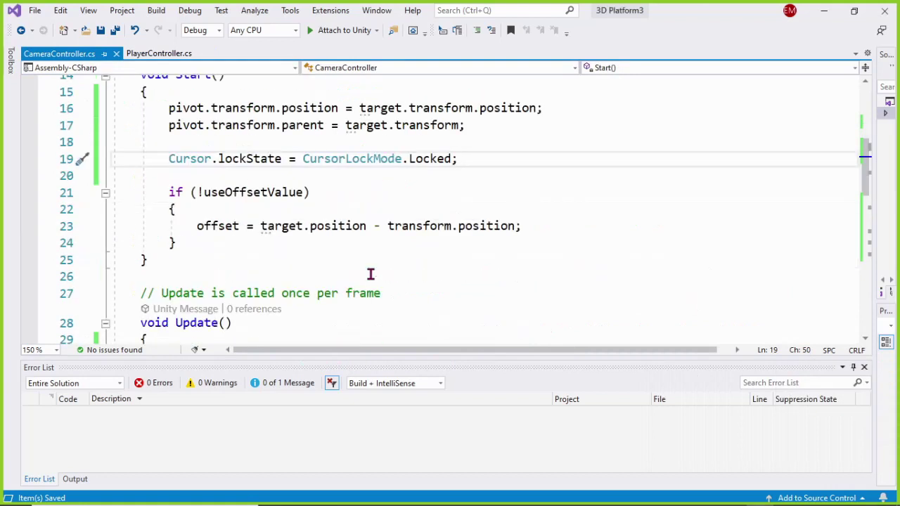
pyautogui.scroll(-2, 370, 274)
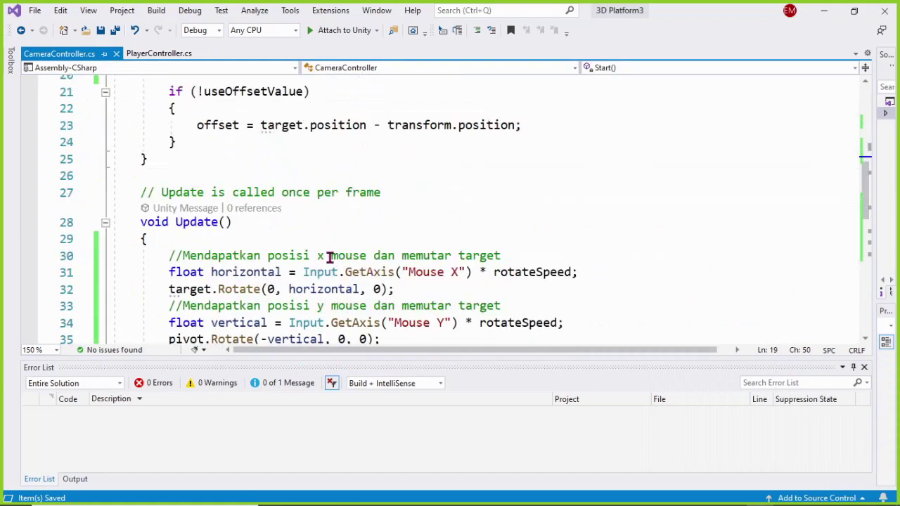
pyautogui.scroll(-2, 317, 256)
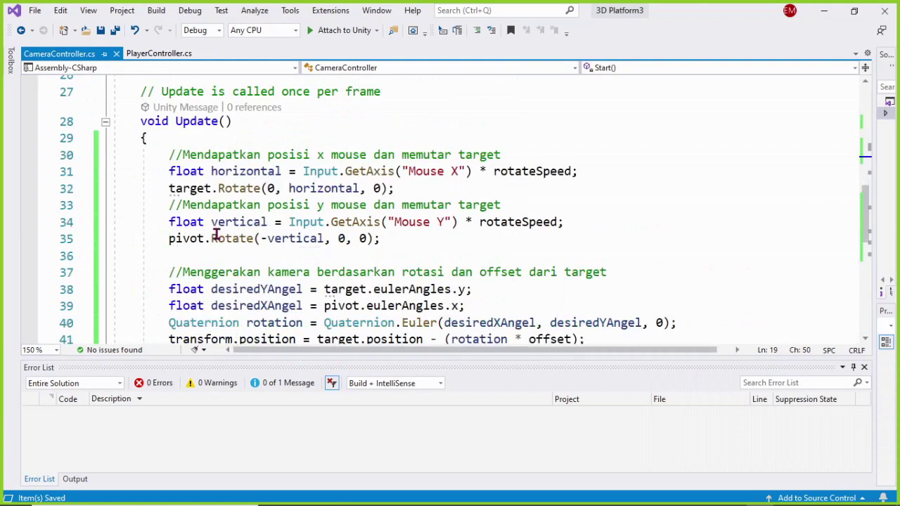
pyautogui.click(220, 142)
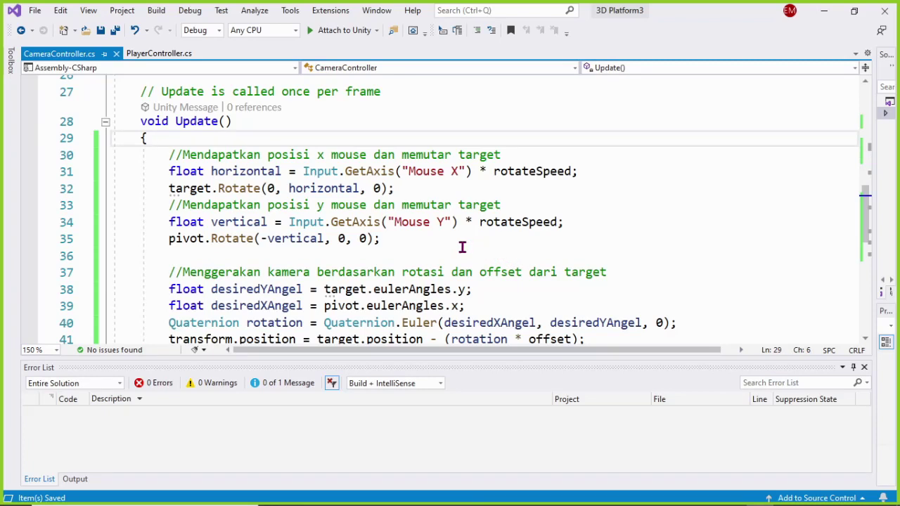
pyautogui.scroll(-2, 462, 247)
pyautogui.click(405, 263)
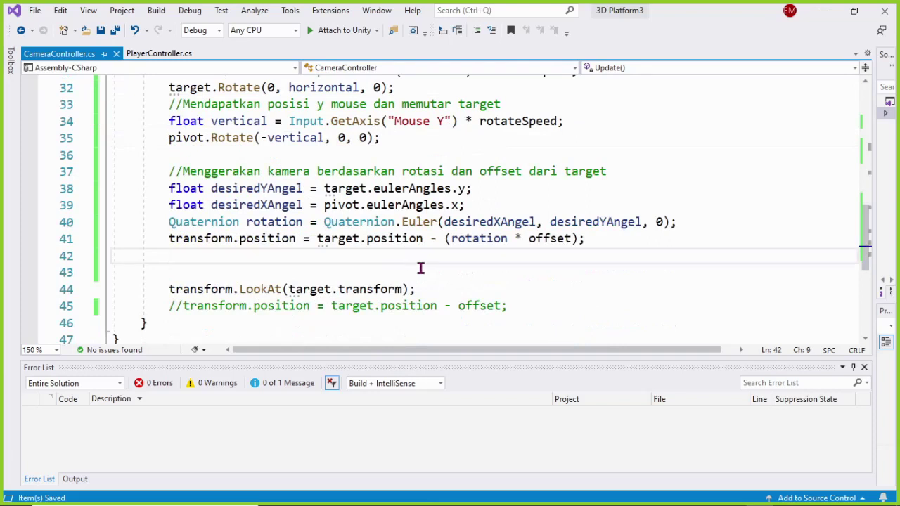
# Step: Add an if (transform.position.y < target.position.y) block to the camera's Update()
pyautogui.press('Return')
pyautogui.write('if')
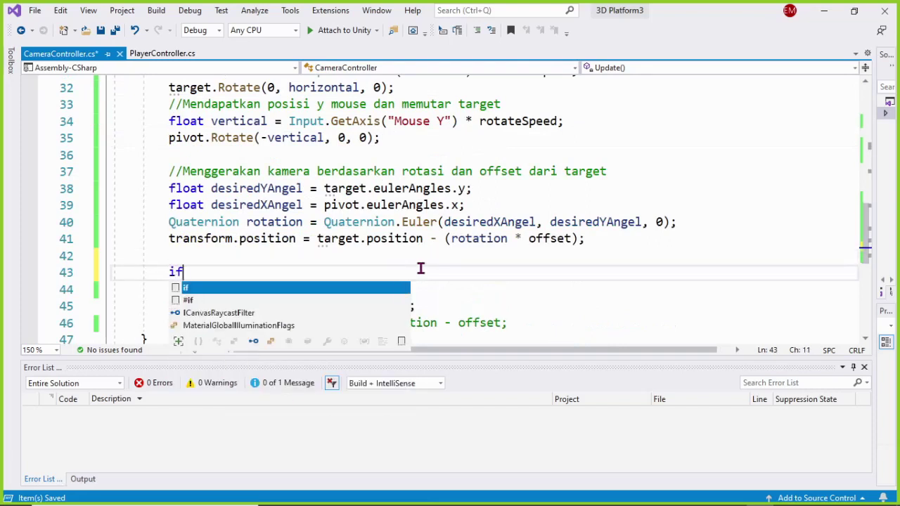
pyautogui.write('(tra')
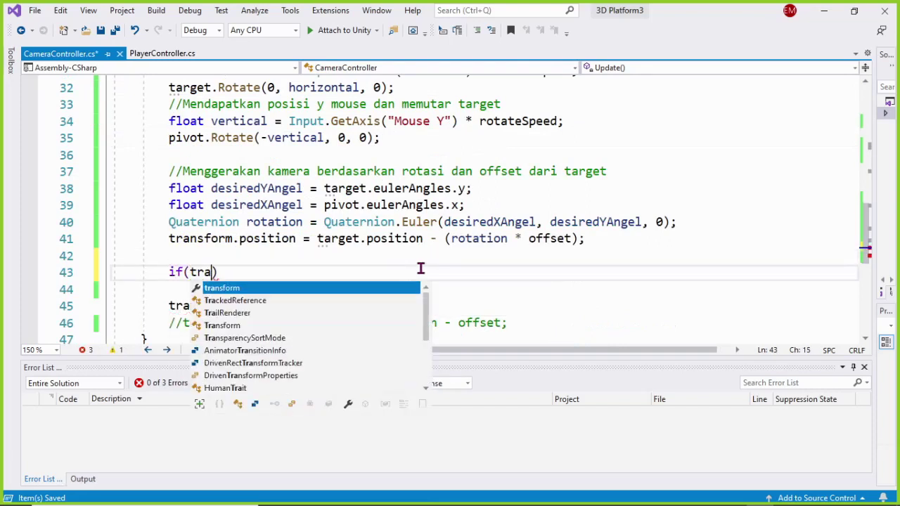
pyautogui.press('Tab')
pyautogui.write('.p')
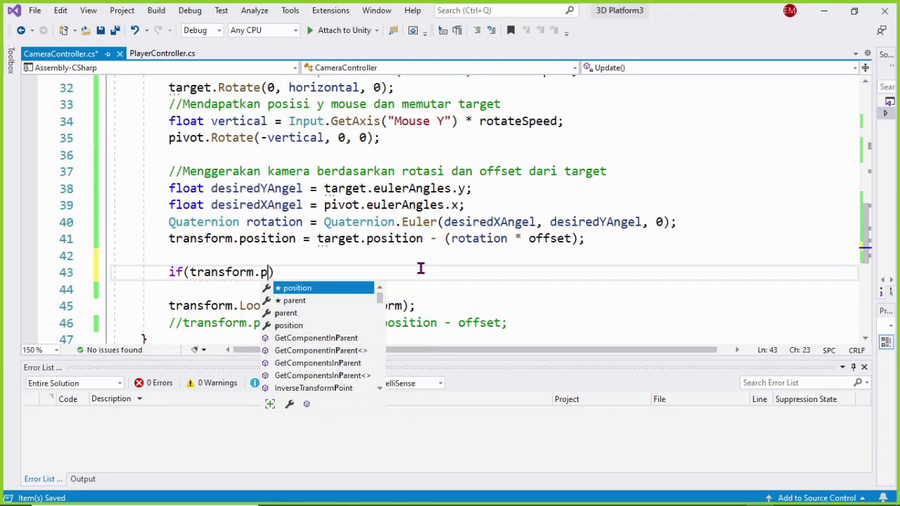
pyautogui.press('Tab')
pyautogui.write('.y')
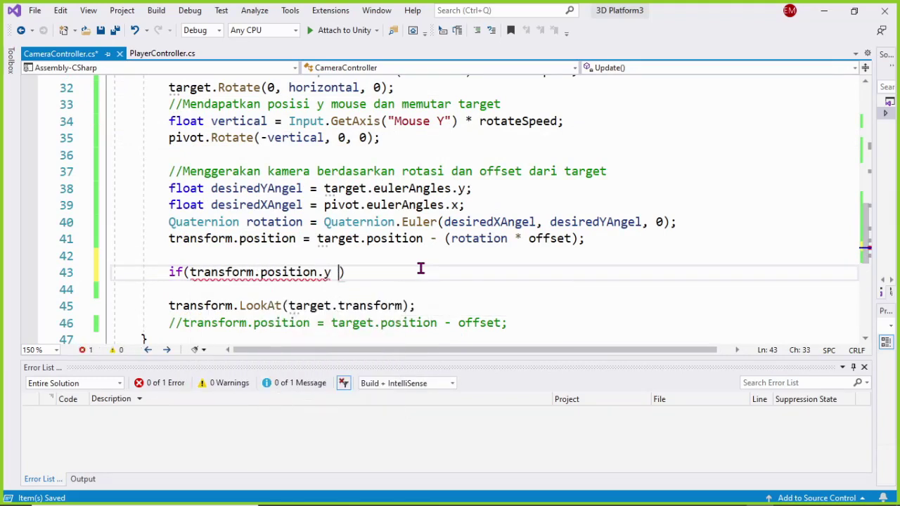
pyautogui.write(' < tar')
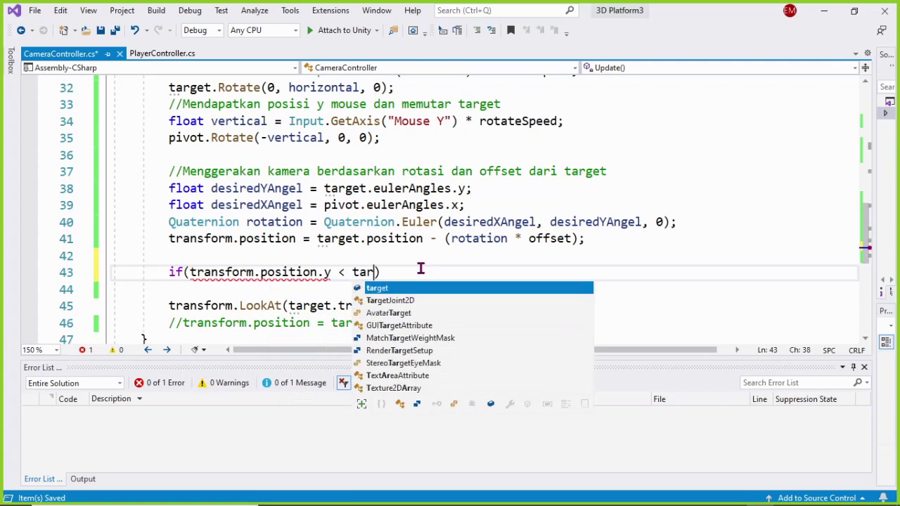
pyautogui.press('Tab')
pyautogui.write('.p')
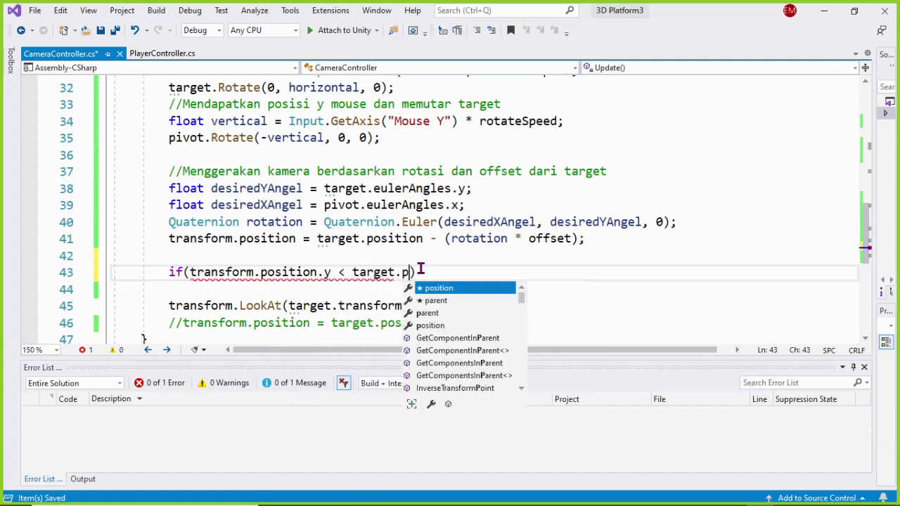
pyautogui.press('Tab')
pyautogui.write('.y')
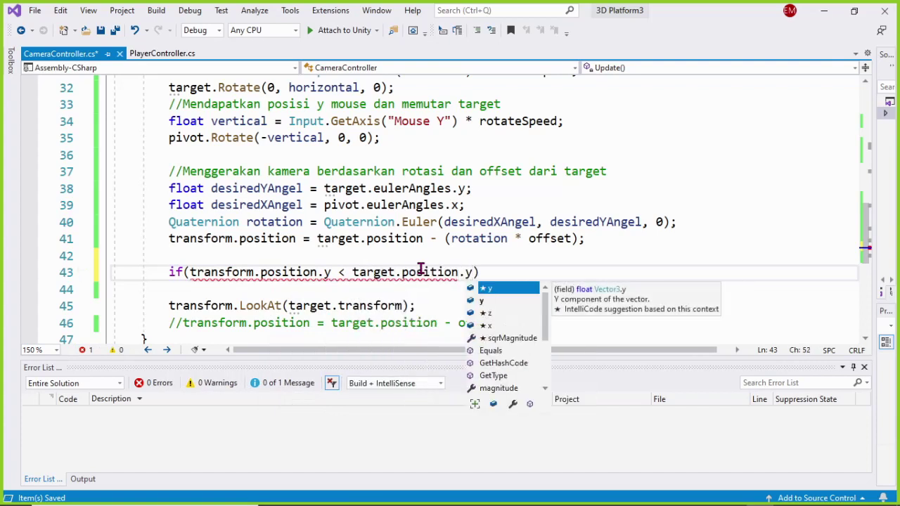
pyautogui.write('){')
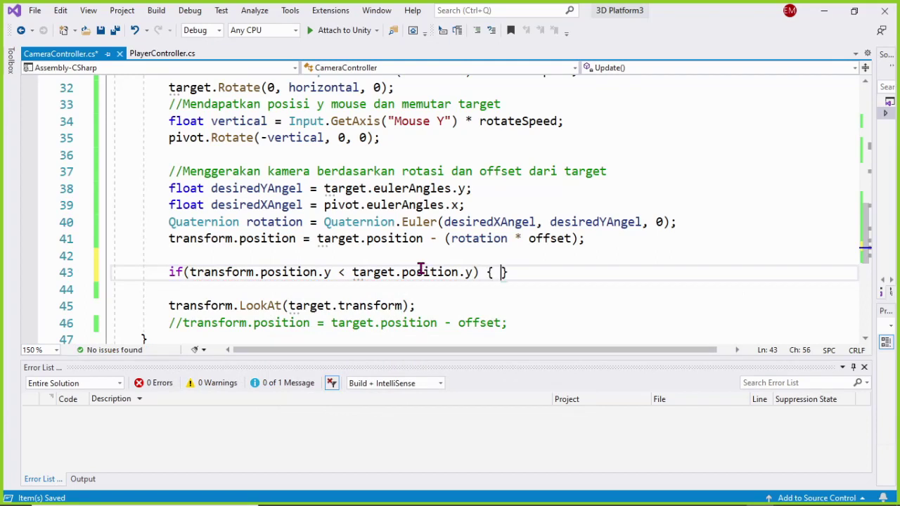
pyautogui.press('Return')
# Step: Inside the block, begin the assignment transform.position = new Vector3(
pyautogui.write('transform.p')
pyautogui.press('Tab')
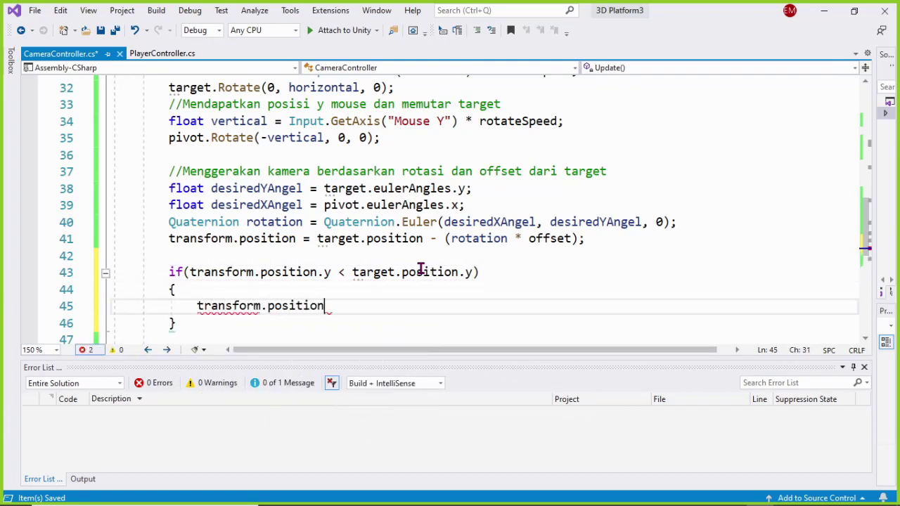
pyautogui.write(' =')
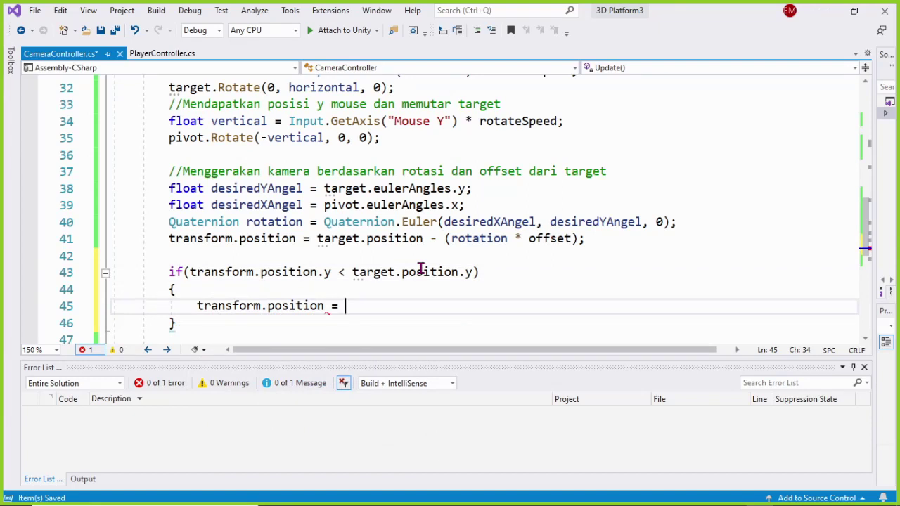
pyautogui.write('new Vector3')
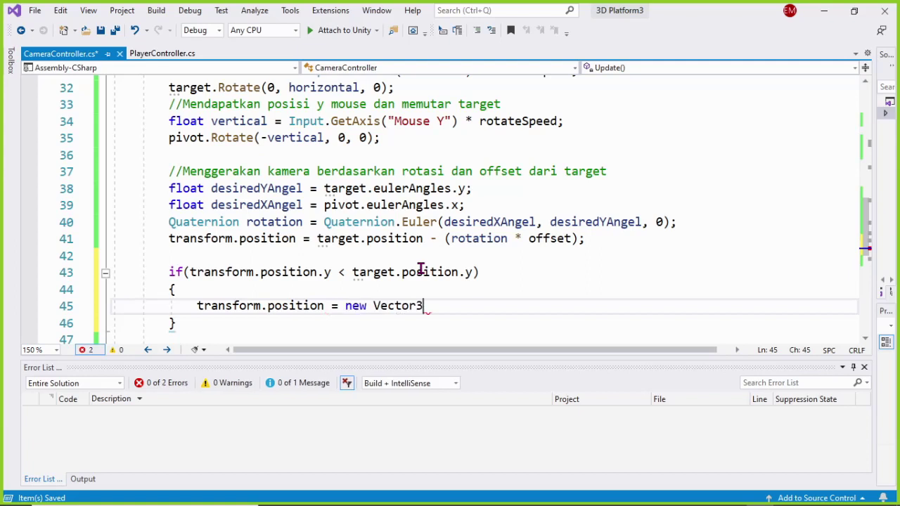
pyautogui.write('(trams')
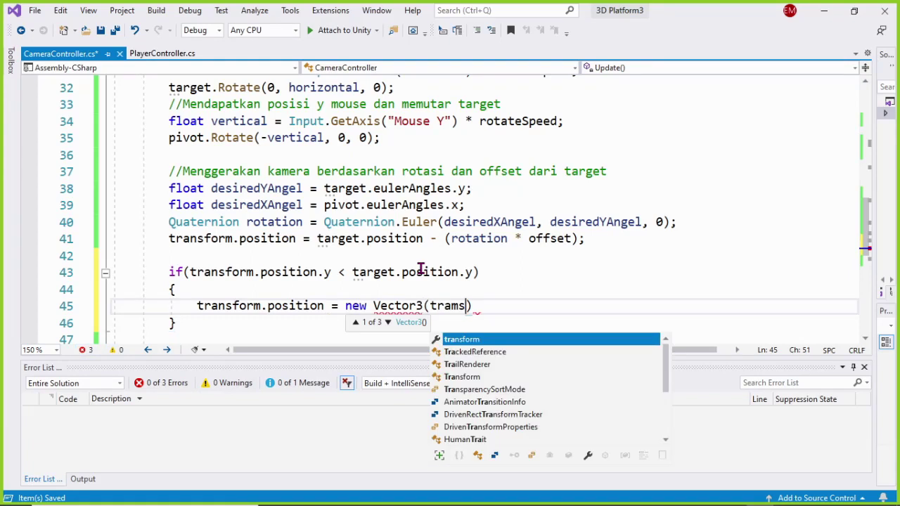
pyautogui.write('fo')
# Step: Fix the misspelled argument and enter transform.position.x as the first Vector3 argument on line 45
pyautogui.press('Return')
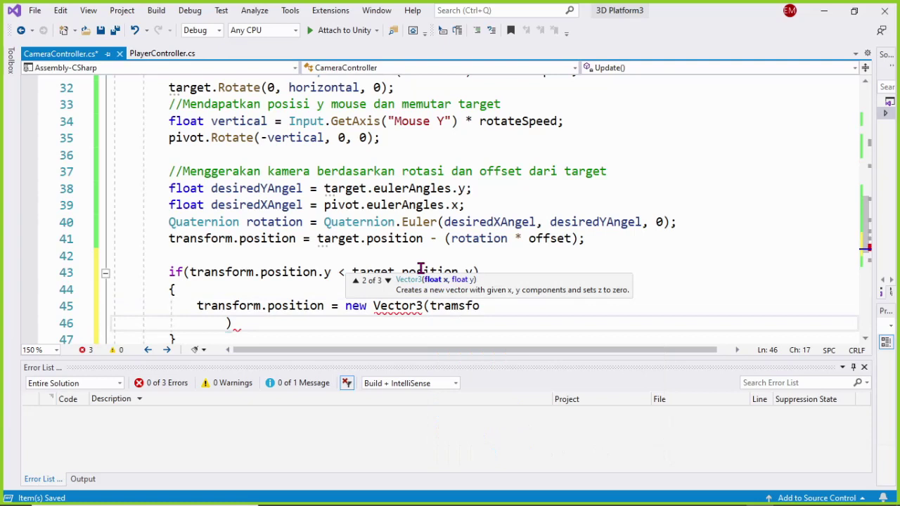
pyautogui.hotkey('ctrl', 'z')
pyautogui.write('rm.')
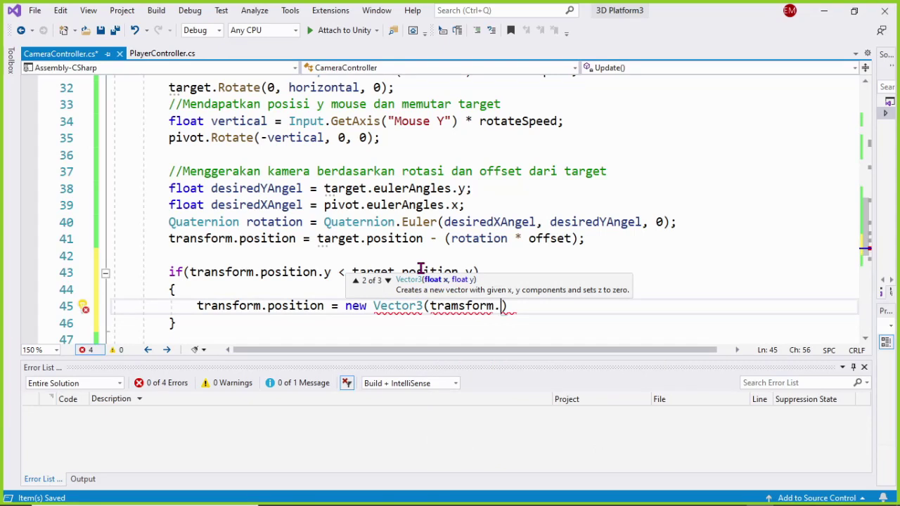
pyautogui.press('BackSpace')
pyautogui.press('BackSpace')
pyautogui.press('BackSpace')
pyautogui.press('BackSpace')
pyautogui.press('BackSpace')
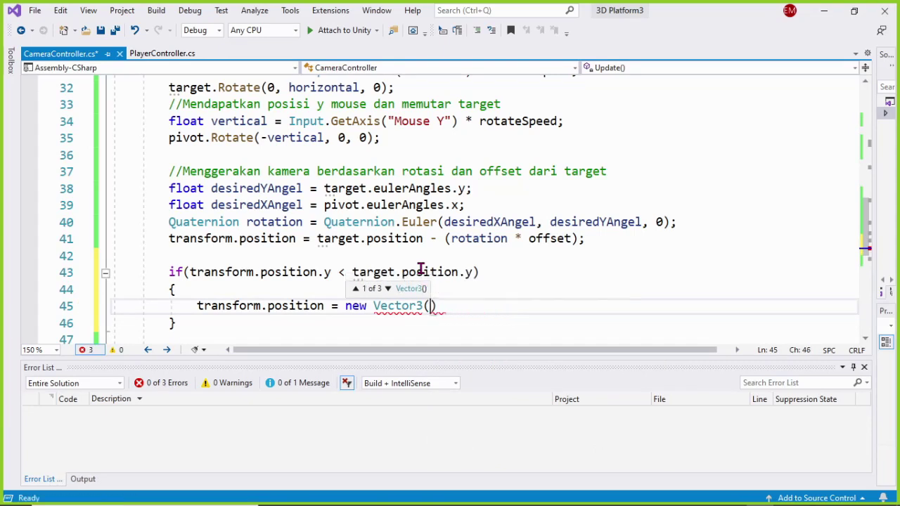
pyautogui.write('tra')
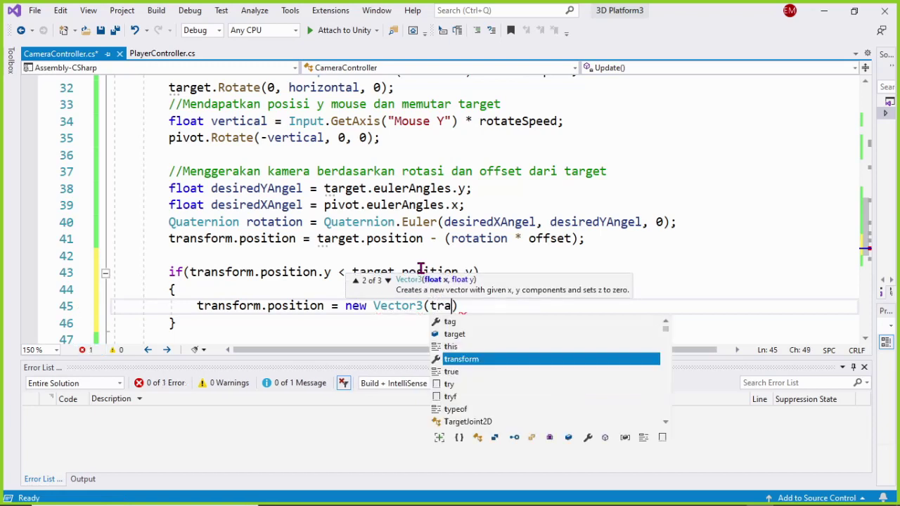
pyautogui.press('Tab')
pyautogui.write('.')
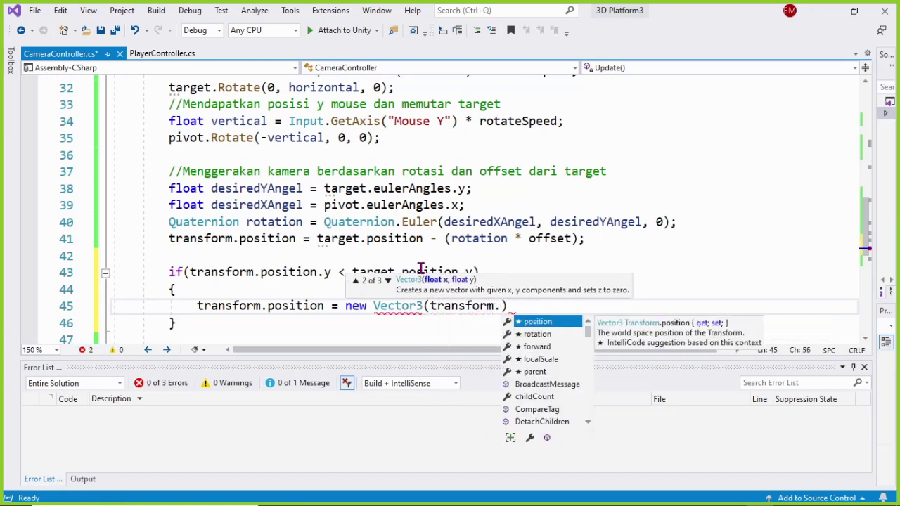
pyautogui.press('Tab')
pyautogui.write('.x')
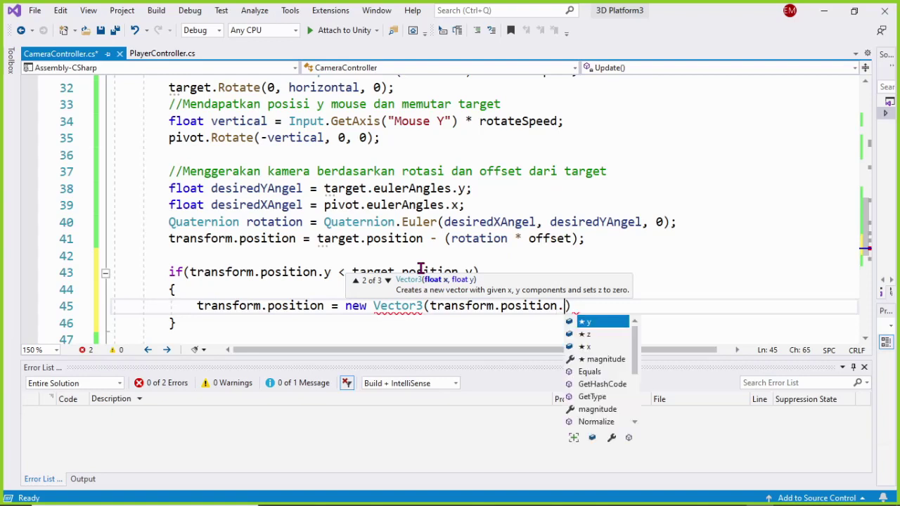
pyautogui.write(',')
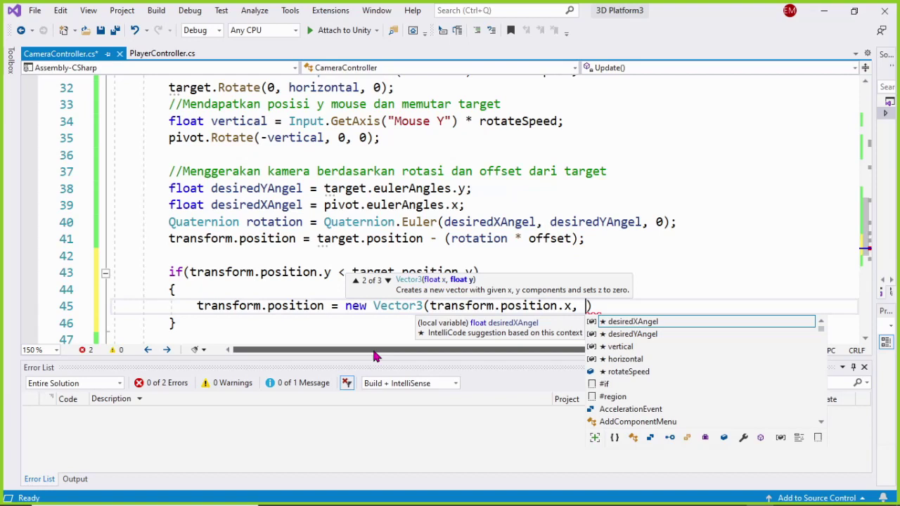
# Step: Add target.position.y and transform.position.z as the remaining arguments, close the statement, and return to Unity
pyautogui.write('target.p')
pyautogui.press('Tab')
pyautogui.write('.')
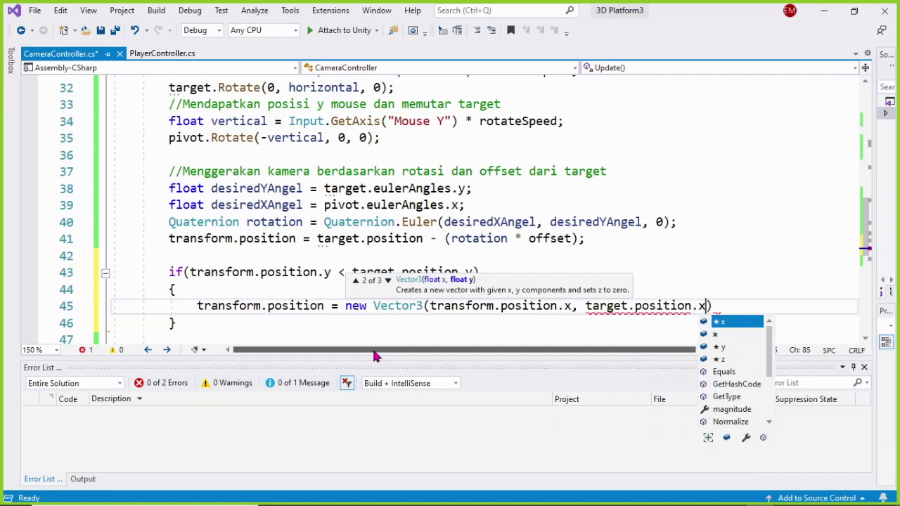
pyautogui.write('y')
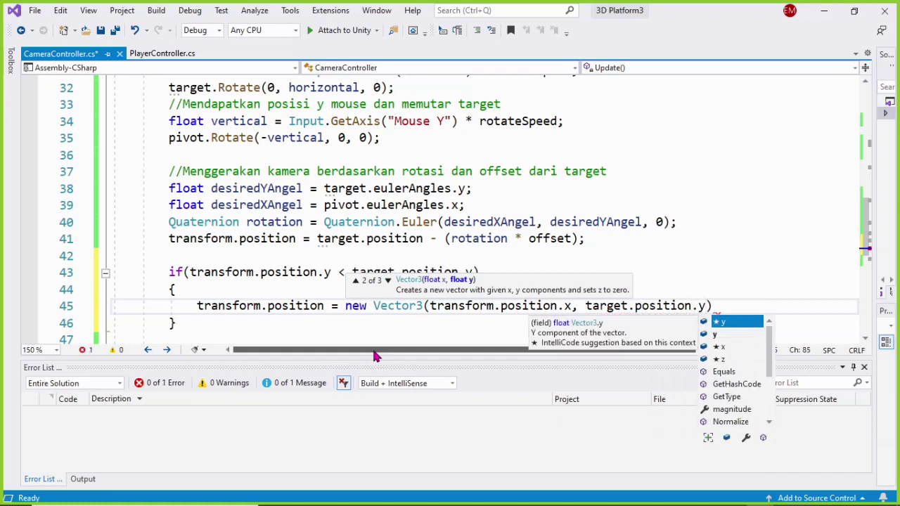
pyautogui.write(',')
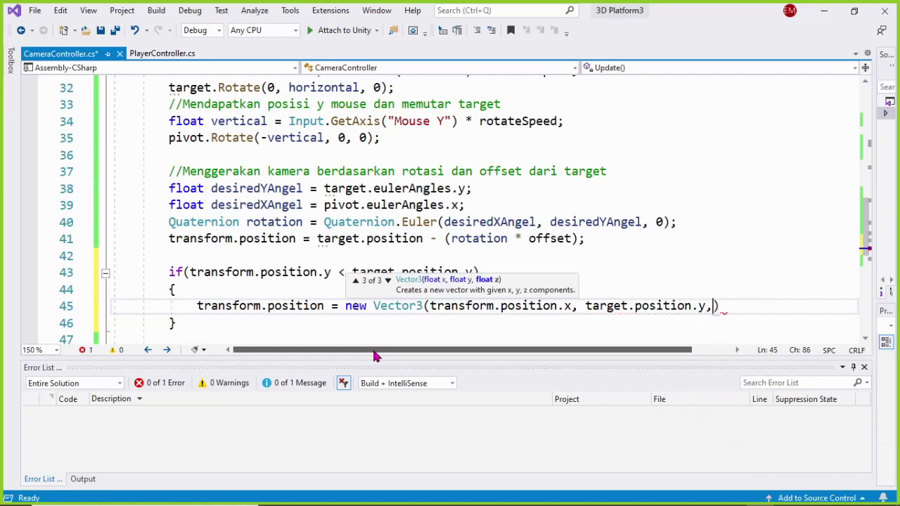
pyautogui.write('tra')
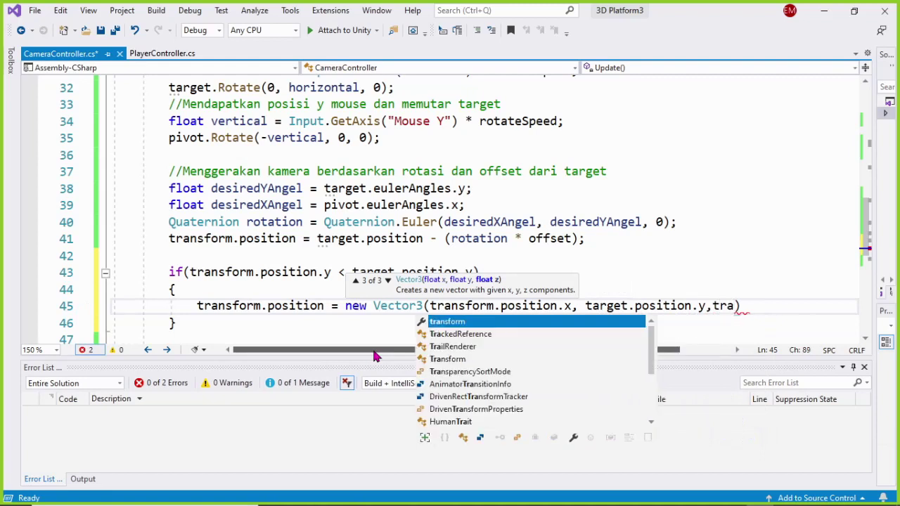
pyautogui.press('Tab')
pyautogui.write('.p')
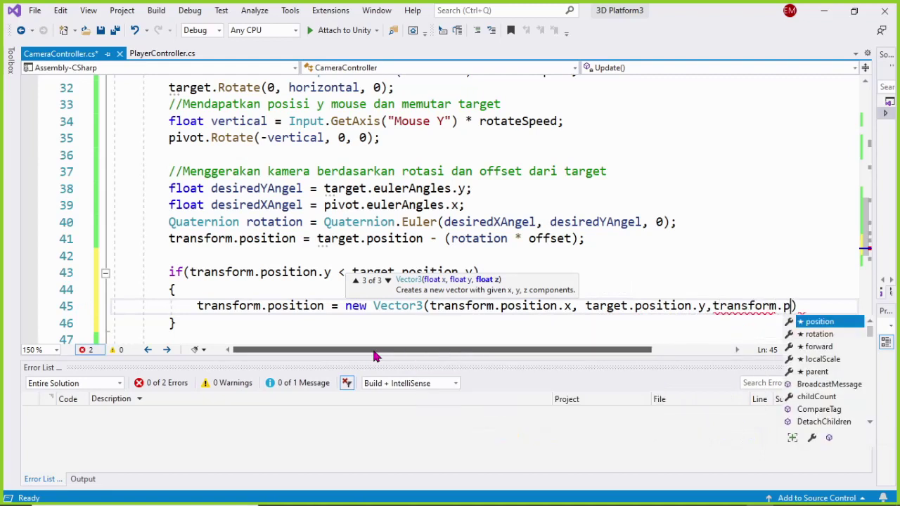
pyautogui.press('Tab')
pyautogui.write('.z')
pyautogui.press('Escape')
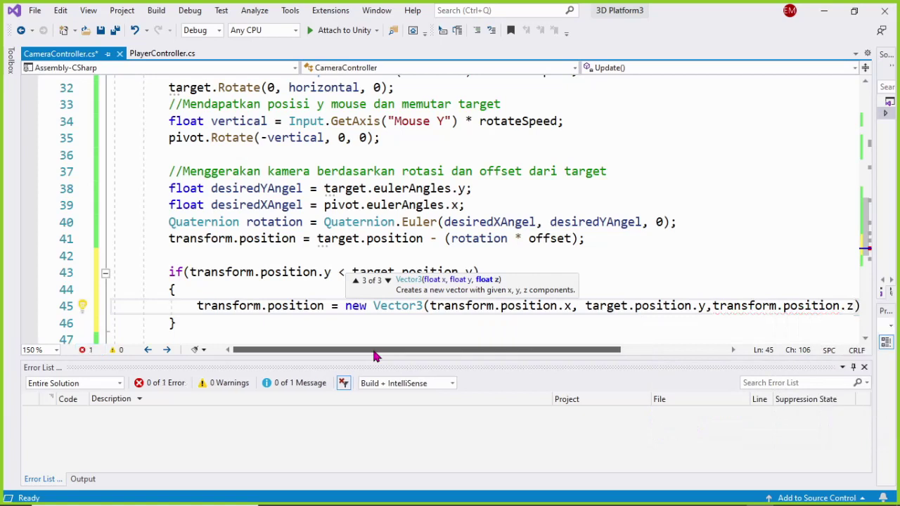
pyautogui.write(');')
pyautogui.hotkey('alt', 'Tab')
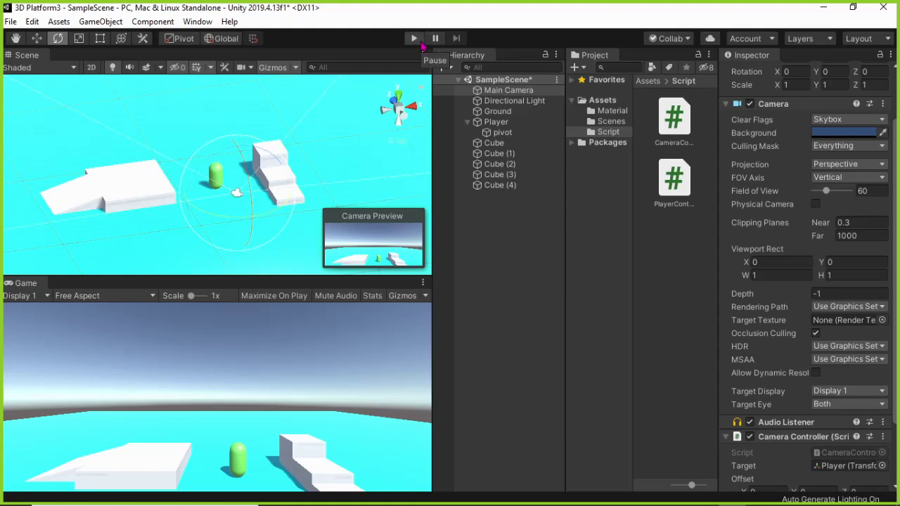
pyautogui.click(415, 40)
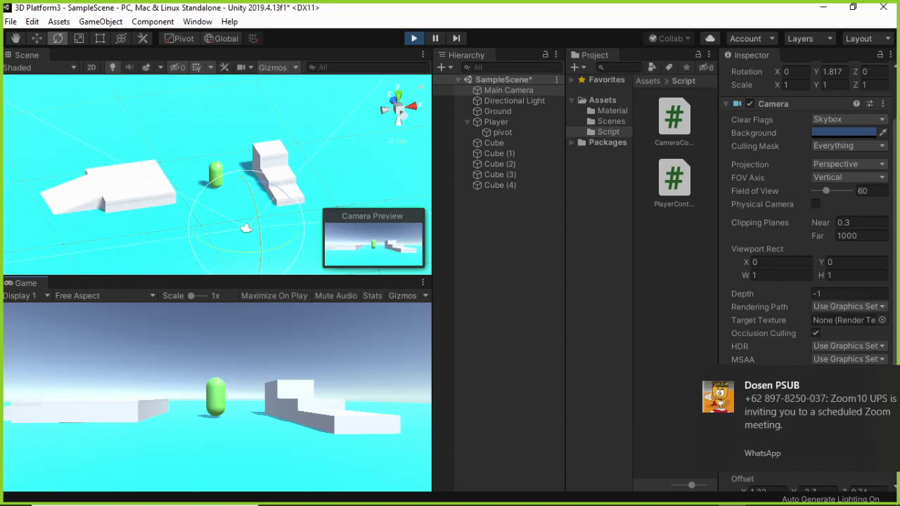
pyautogui.hotkey('ctrl', 'p')
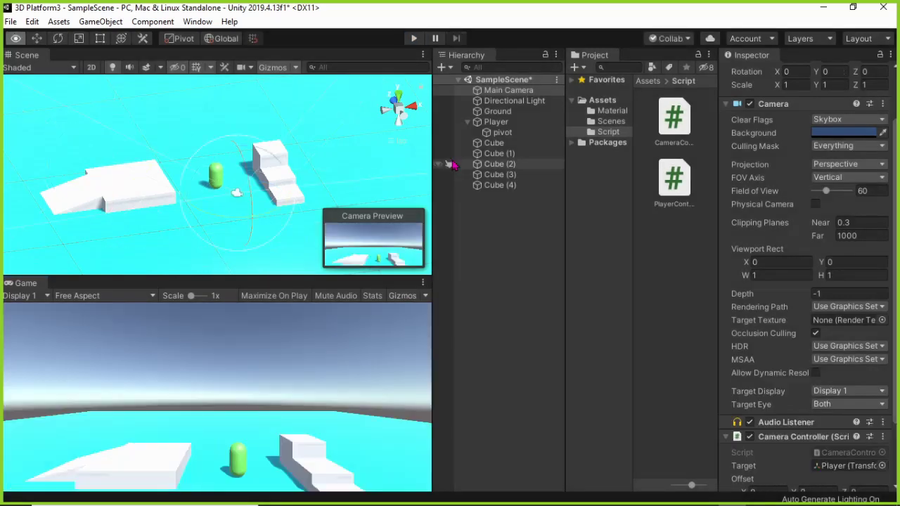
pyautogui.hotkey('alt', 'Tab')
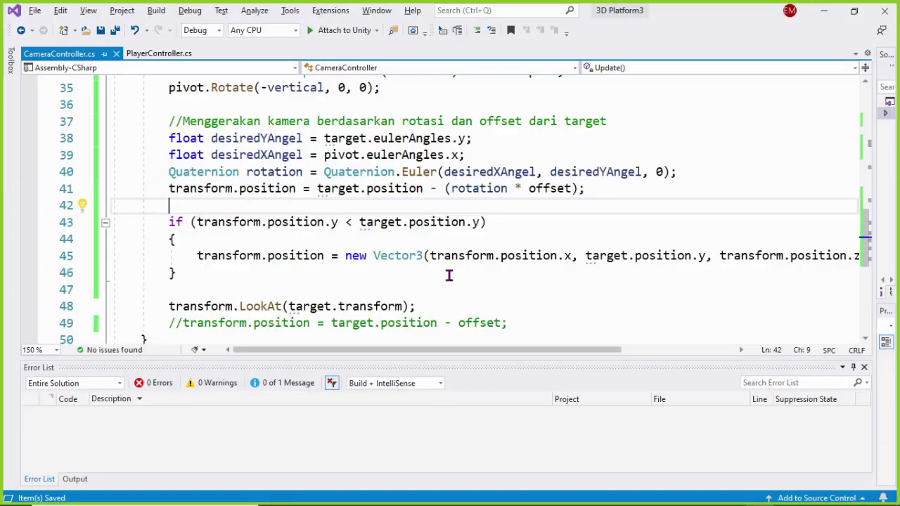
# Step: Change line 45's height to target.position.y-.5f, save CameraController.cs, and return to Unity
pyautogui.click(705, 257)
pyautogui.write('-f')
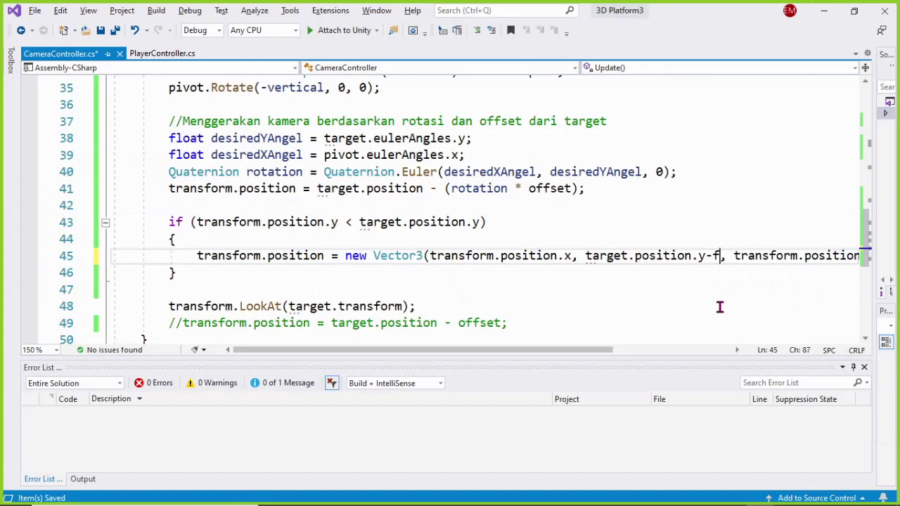
pyautogui.press('BackSpace')
pyautogui.write('5f')
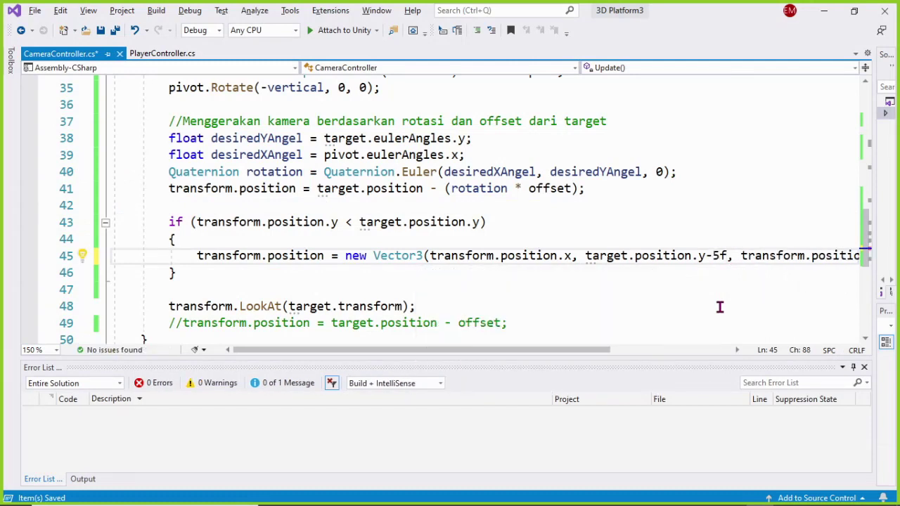
pyautogui.click(718, 257)
pyautogui.write('0')
pyautogui.press('BackSpace')
pyautogui.write('.')
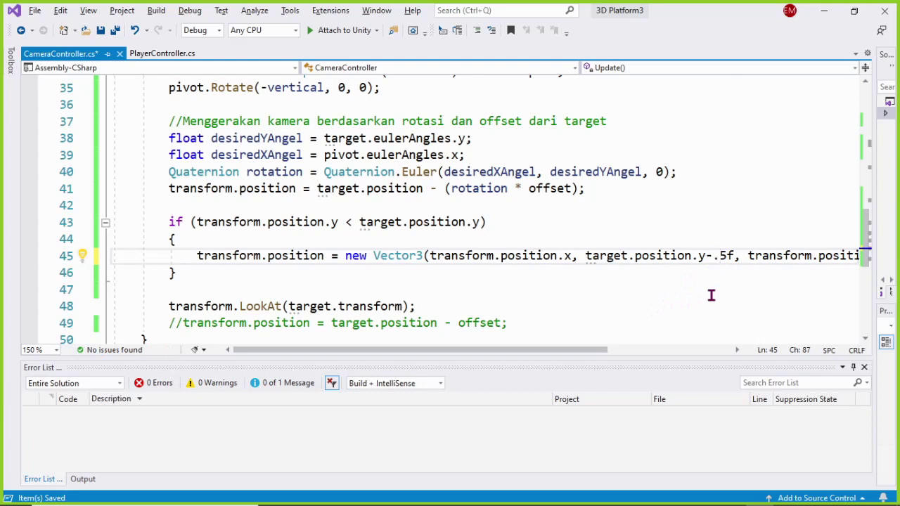
pyautogui.click(101, 30)
pyautogui.hotkey('alt', 'Tab')
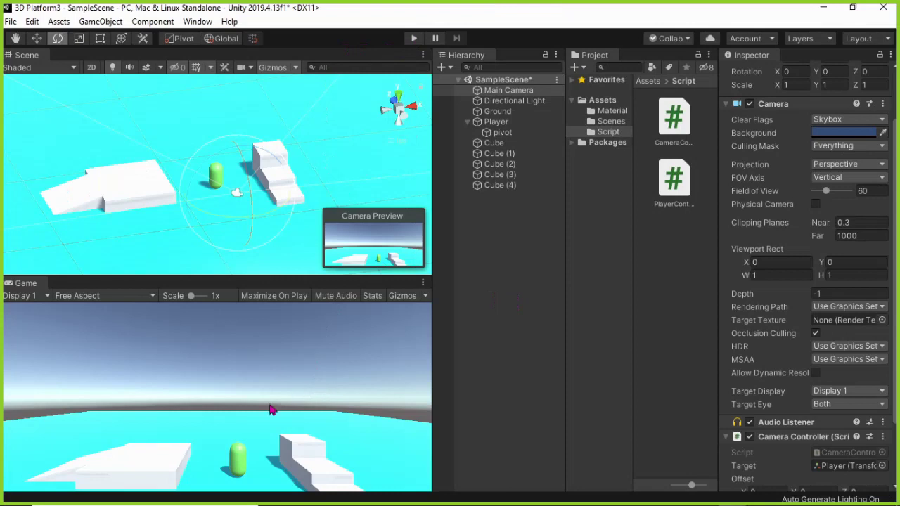
# Step: Play the scene and orbit the camera around the player, then return to Visual Studio
pyautogui.click(414, 38)
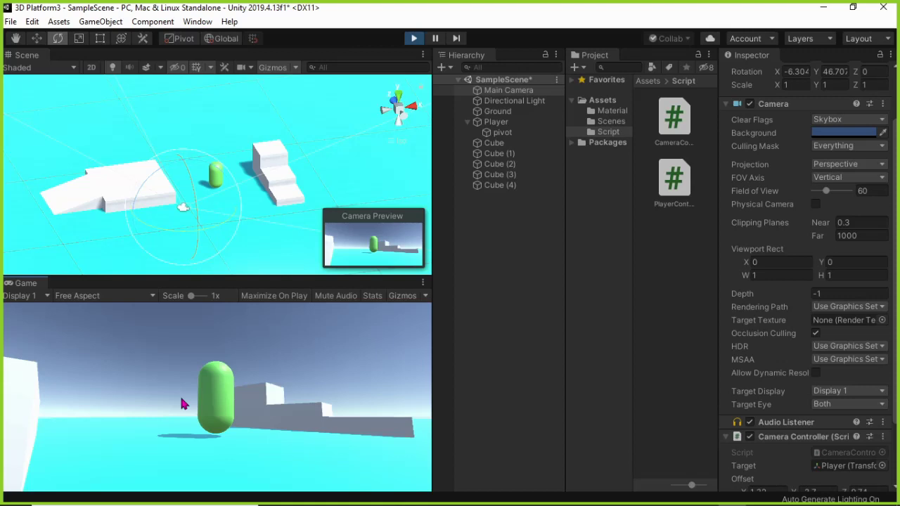
pyautogui.hotkey('alt', 'Tab')
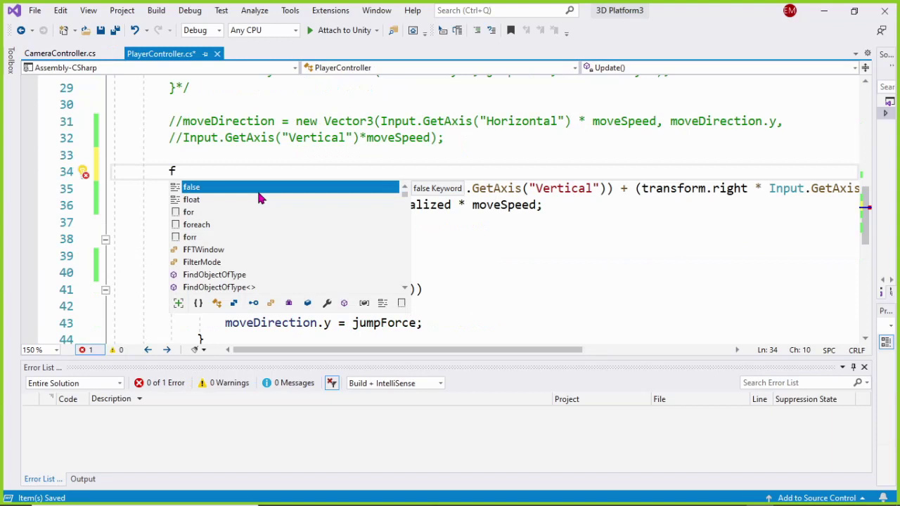
# Step: Store moveDirection.y in float yStore before normalizing, then restore it with moveDirection.y = yStore
pyautogui.write('loat yStore')
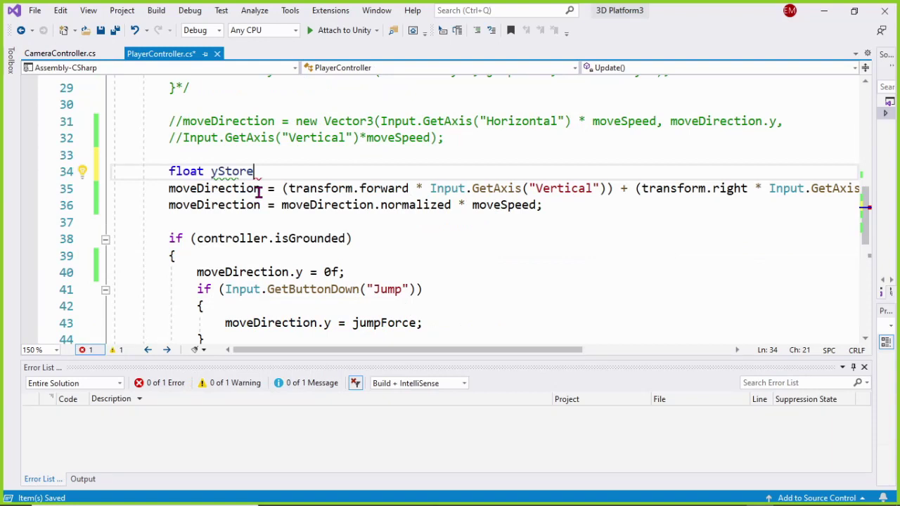
pyautogui.write(' = mo')
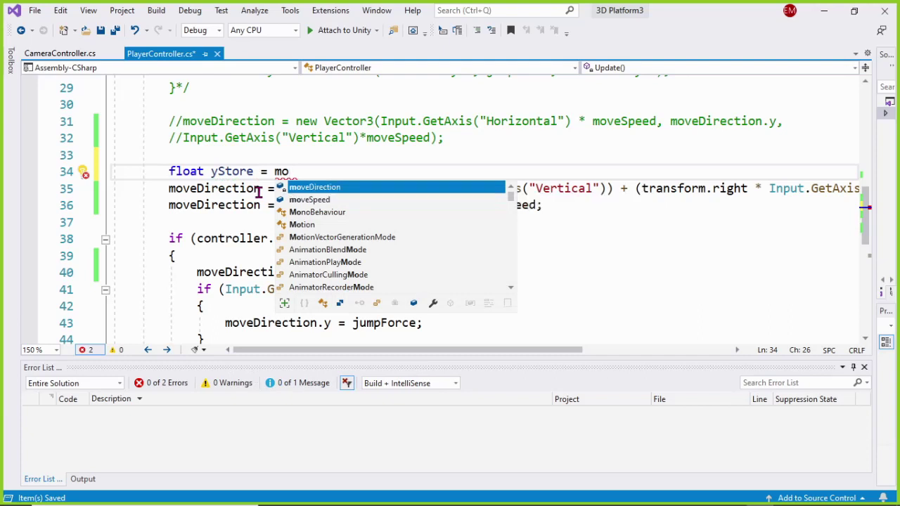
pyautogui.write('.y;')
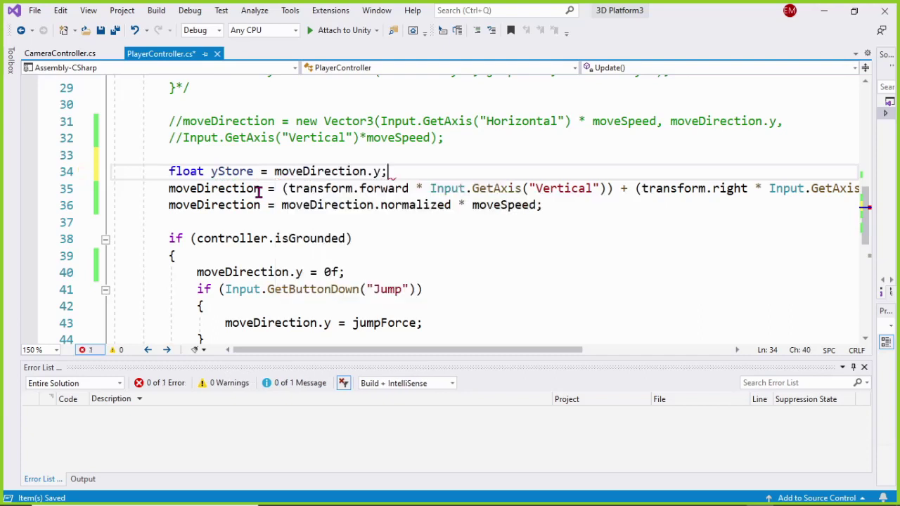
pyautogui.press('Down')
pyautogui.press('Down')
pyautogui.press('Right')
pyautogui.press('Right')
pyautogui.press('Right')
pyautogui.press('Right')
pyautogui.press('Right')
pyautogui.press('Right')
pyautogui.press('End')
pyautogui.press('Return')
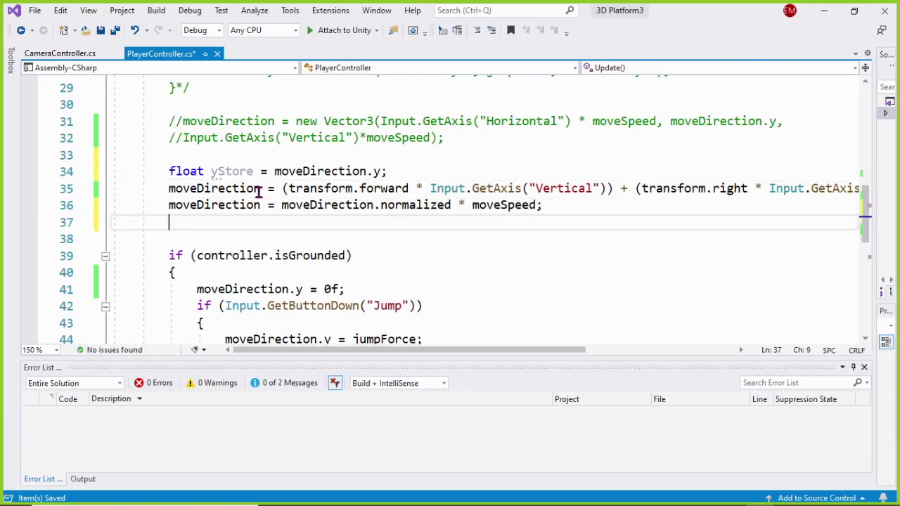
pyautogui.write('mo')
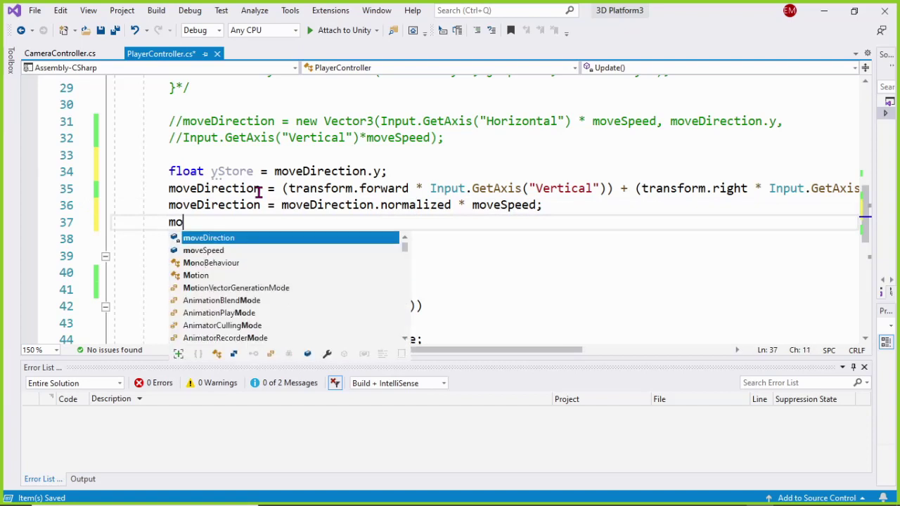
pyautogui.press('Tab')
pyautogui.write('.y ')
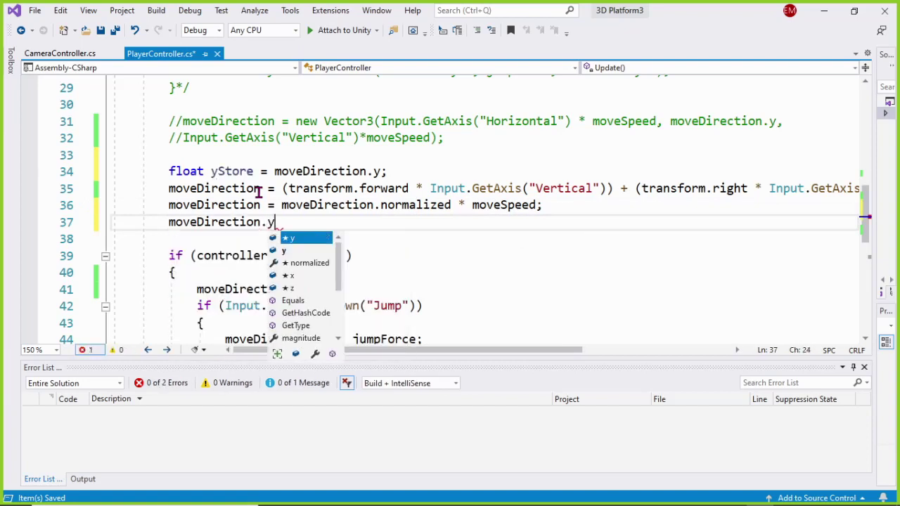
pyautogui.write('= y')
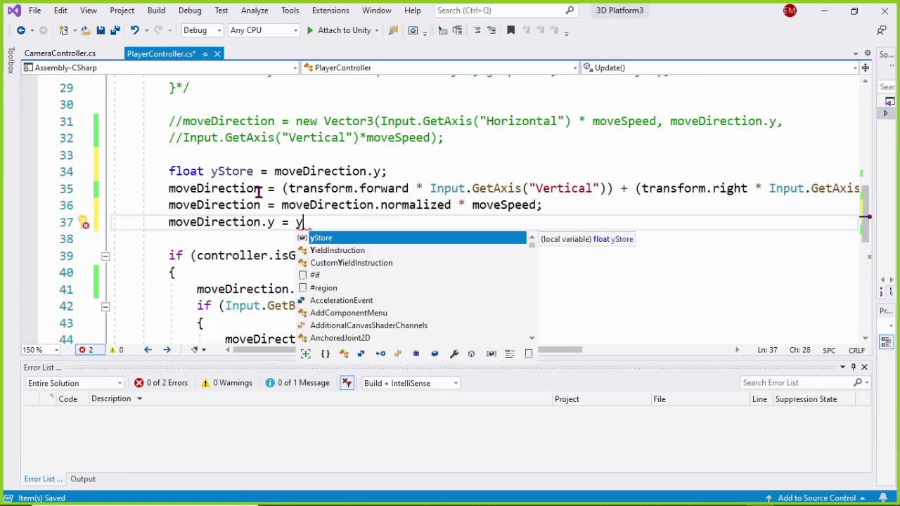
pyautogui.press('Tab')
pyautogui.write(';')
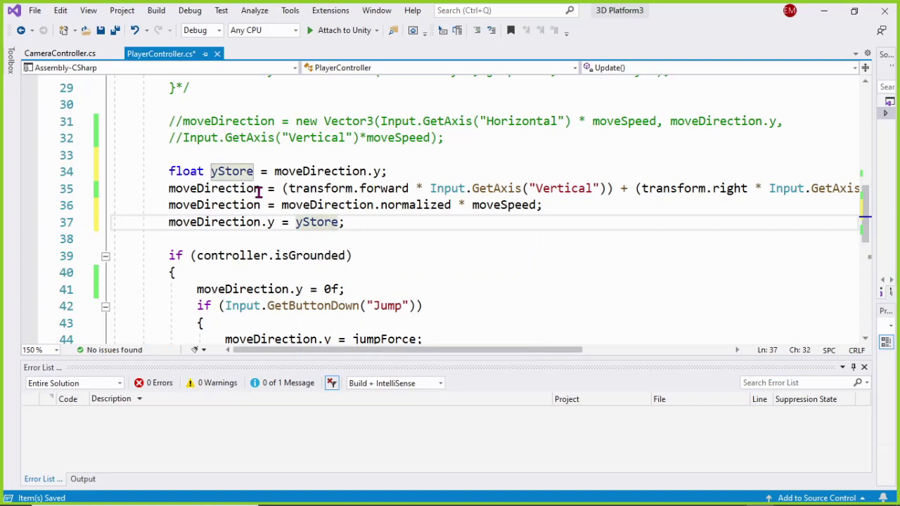
# Step: Save PlayerController.cs and start the game in Unity
pyautogui.press('Right')
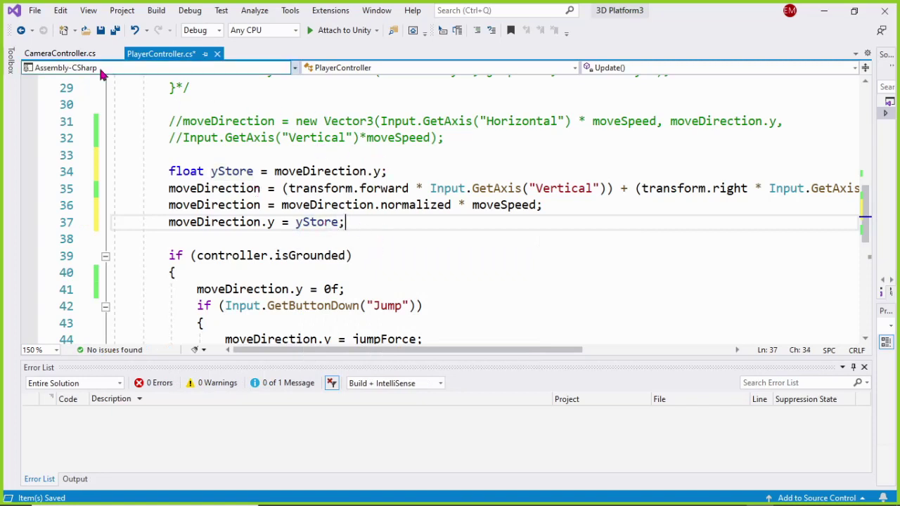
pyautogui.click(102, 32)
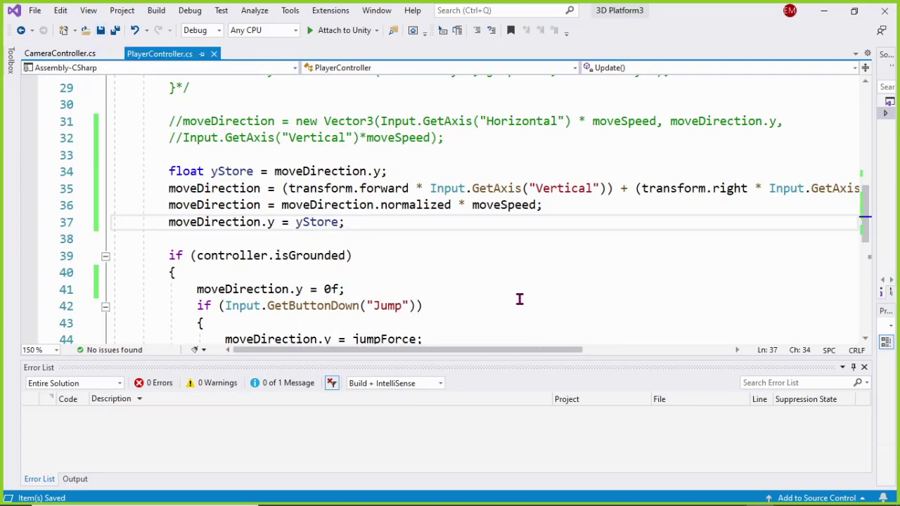
pyautogui.hotkey('alt', 'Tab')
pyautogui.hotkey('alt', 'Tab')
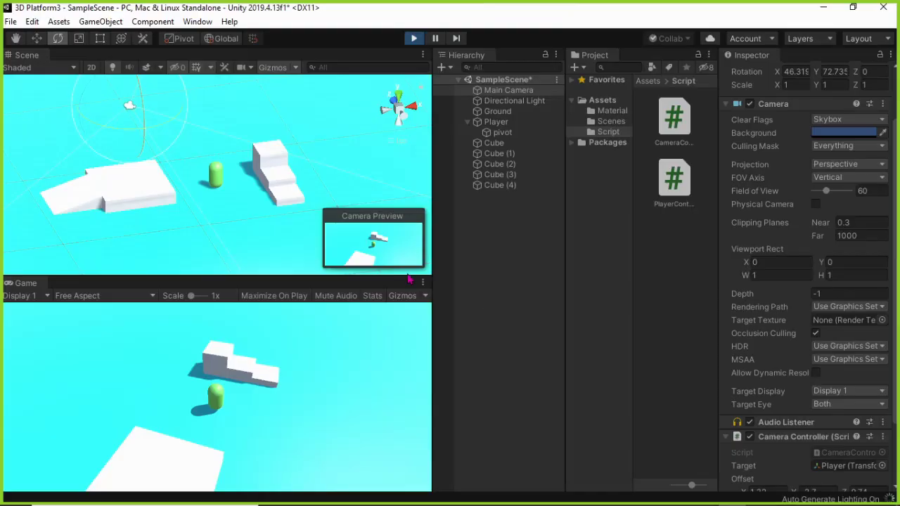
pyautogui.click(414, 38)
# Step: Take control of the game camera, then stop and restart play mode
pyautogui.click(218, 401)
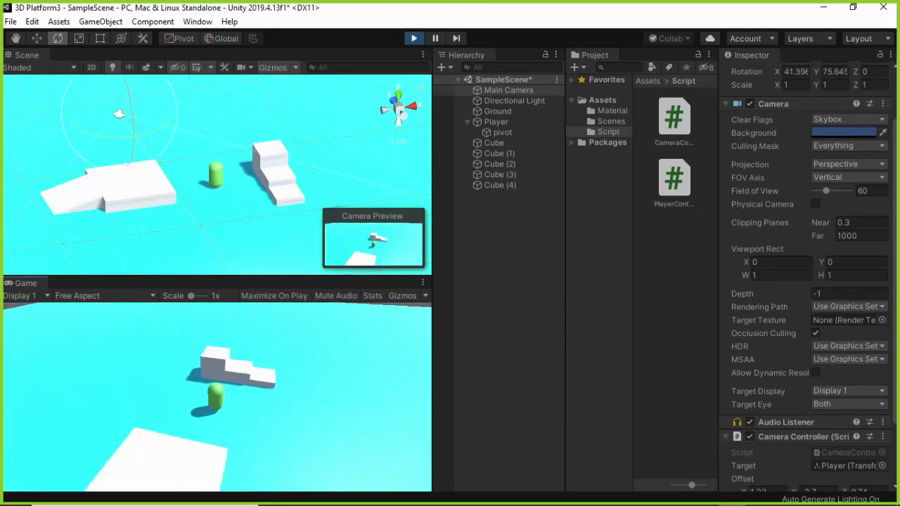
pyautogui.press('Escape')
pyautogui.click(413, 38)
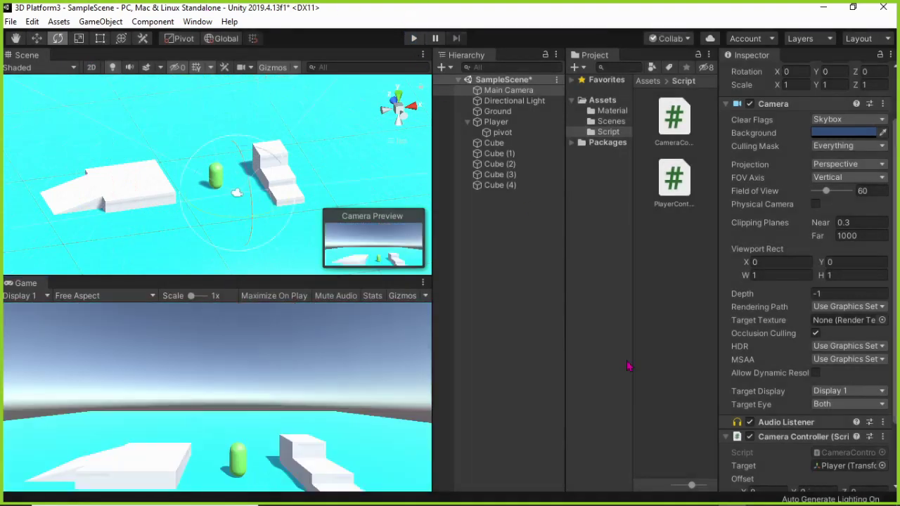
pyautogui.click(414, 38)
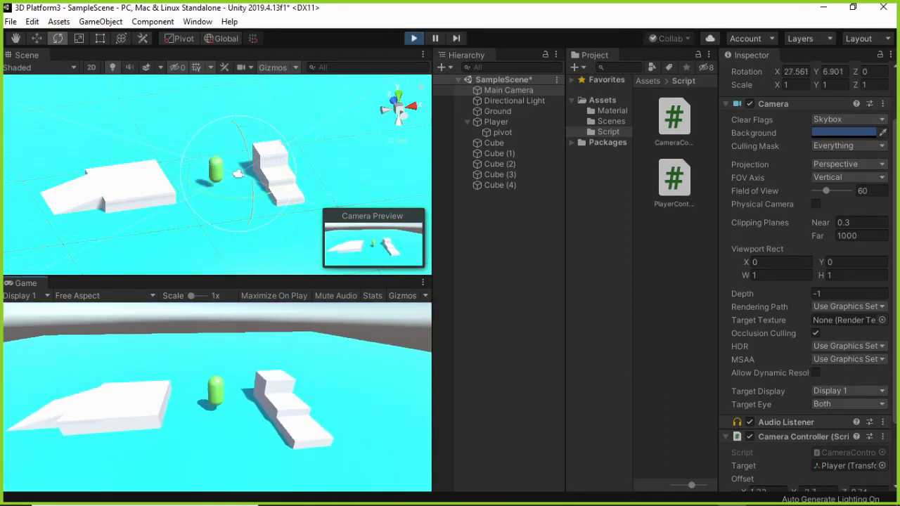
# Step: Walk the player toward the stairs and ramp with D, S and W, then stop the game
pyautogui.press('d')
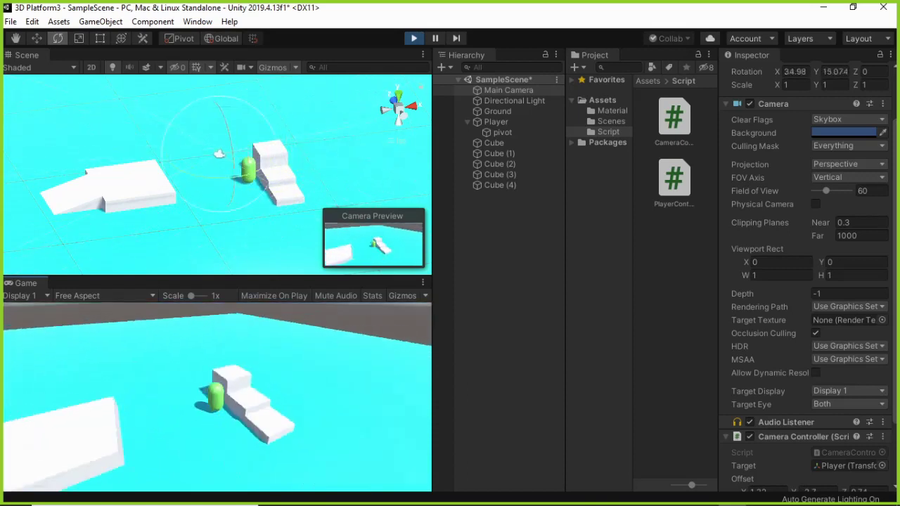
pyautogui.press('s')
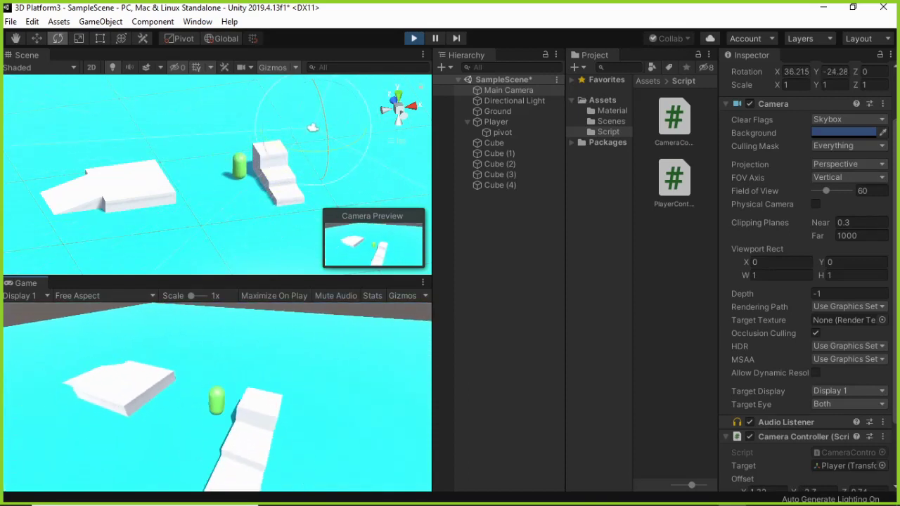
pyautogui.press('w')
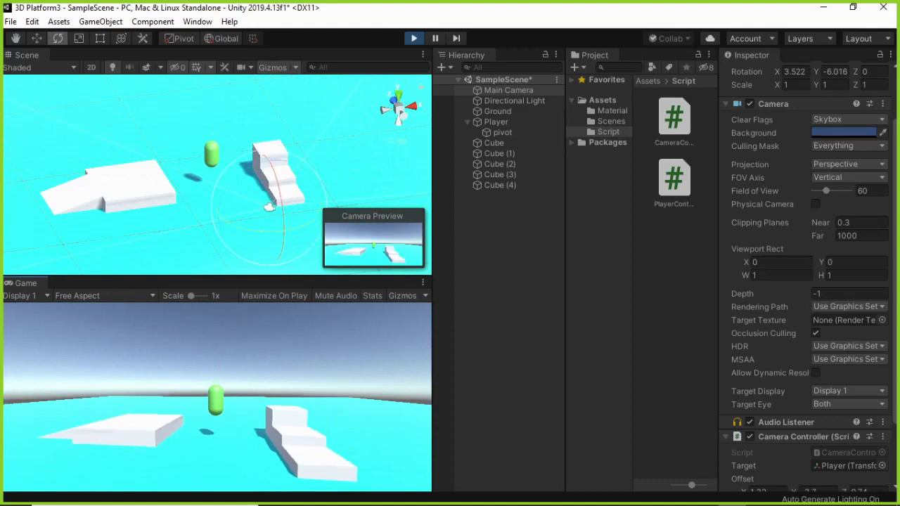
pyautogui.press('w')
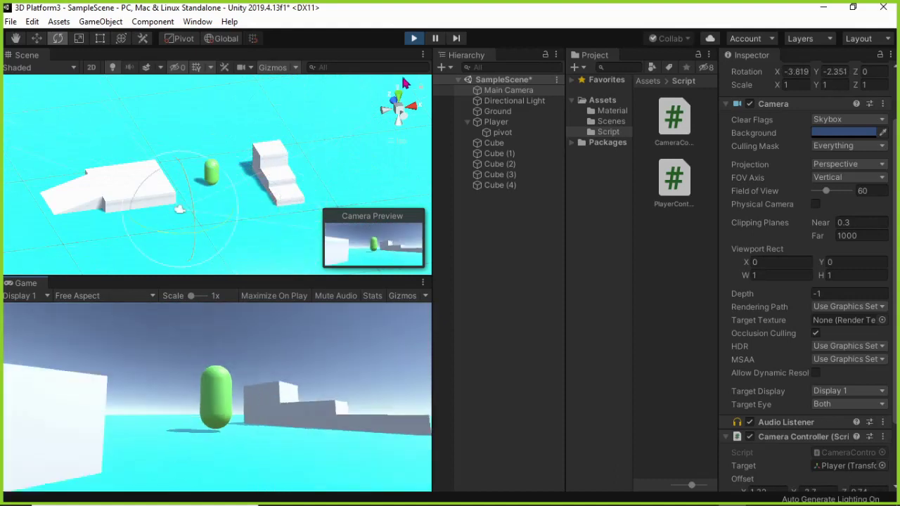
pyautogui.click(415, 38)
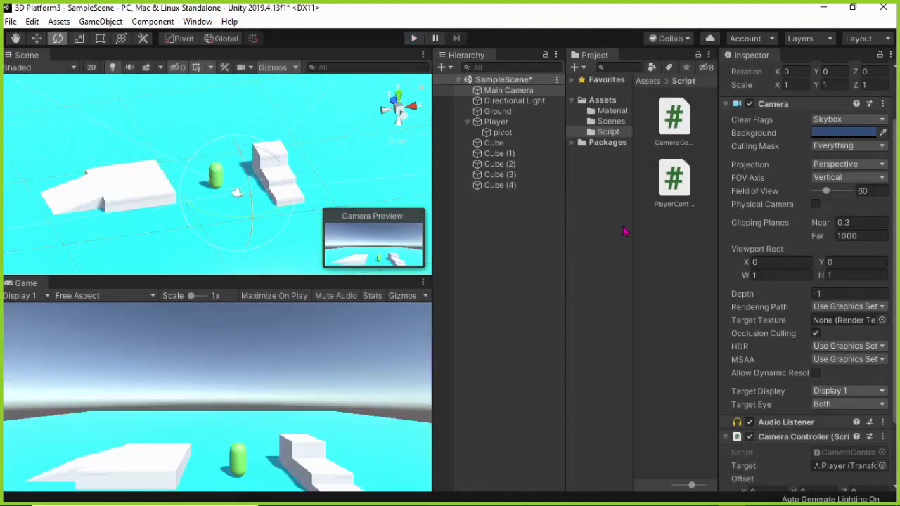
pyautogui.hotkey('alt', 'Tab')
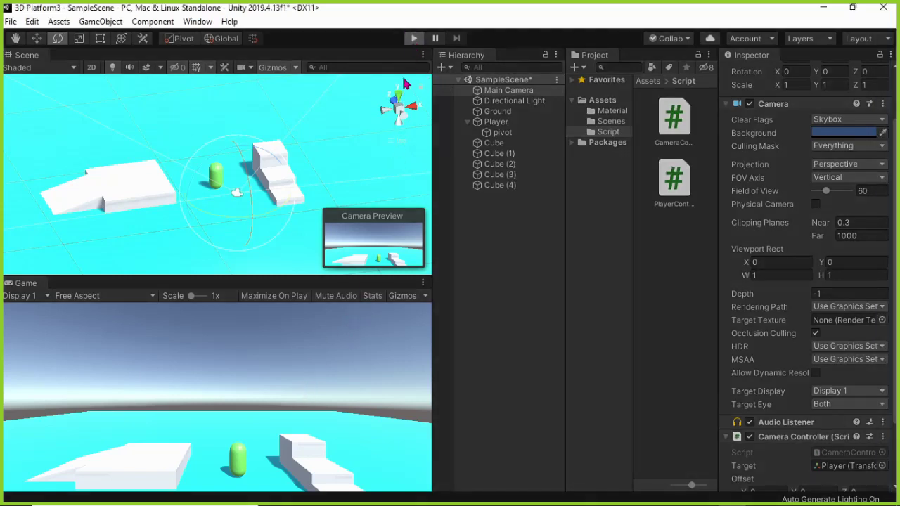
# Step: Walk the player around the ramp and steps with S and W while orbiting the camera, then stop with Ctrl+P
pyautogui.click(297, 350)
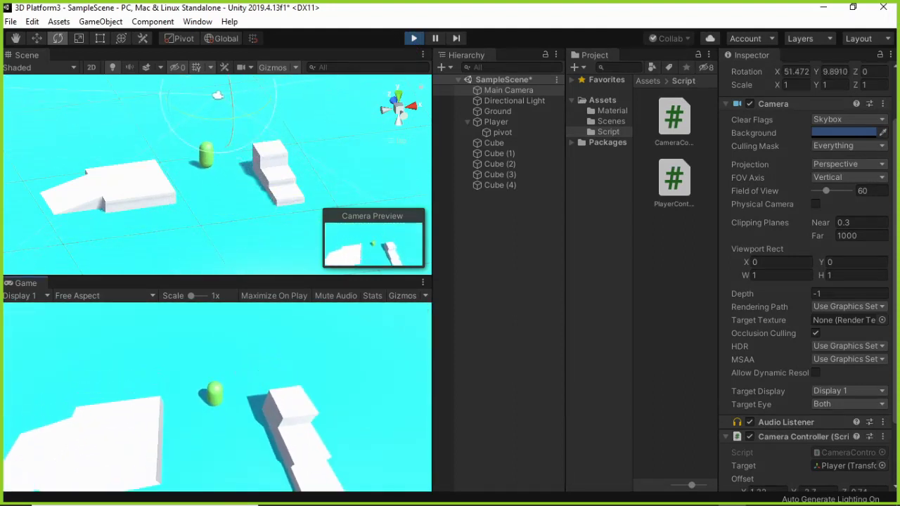
pyautogui.press('s')
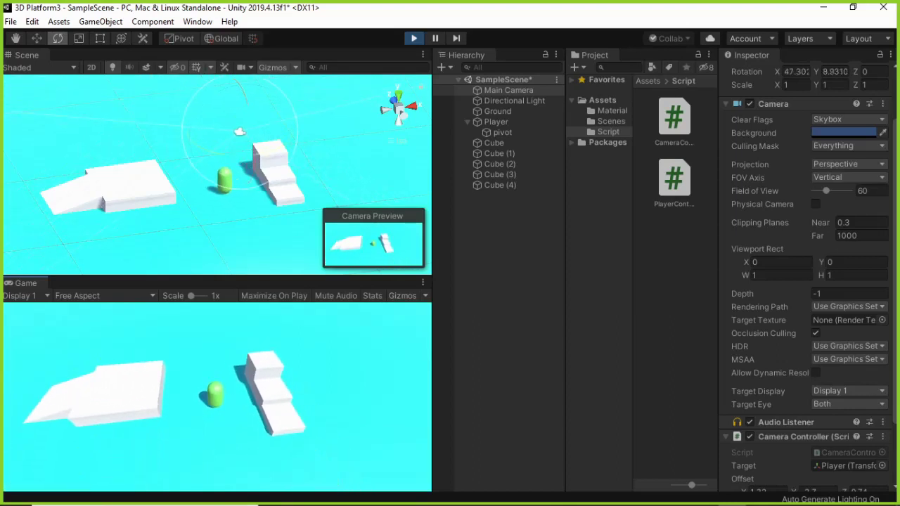
pyautogui.press('w')
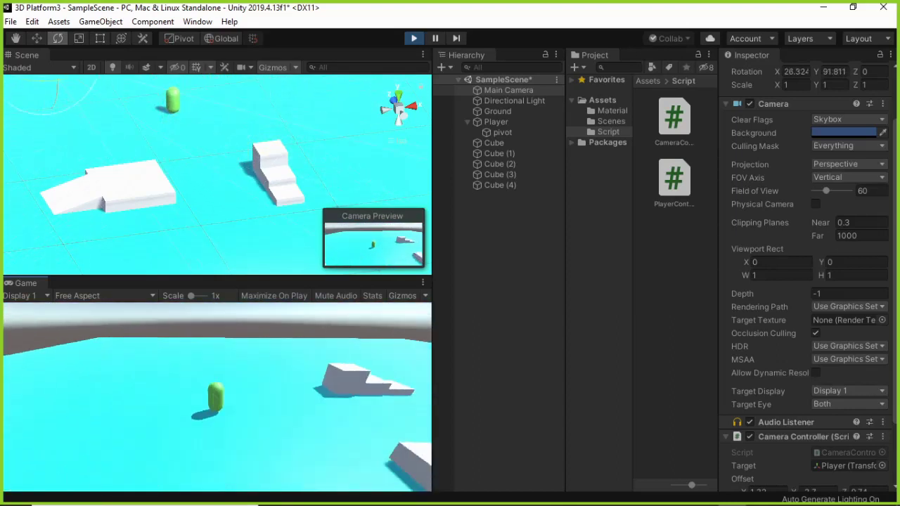
pyautogui.press('w')
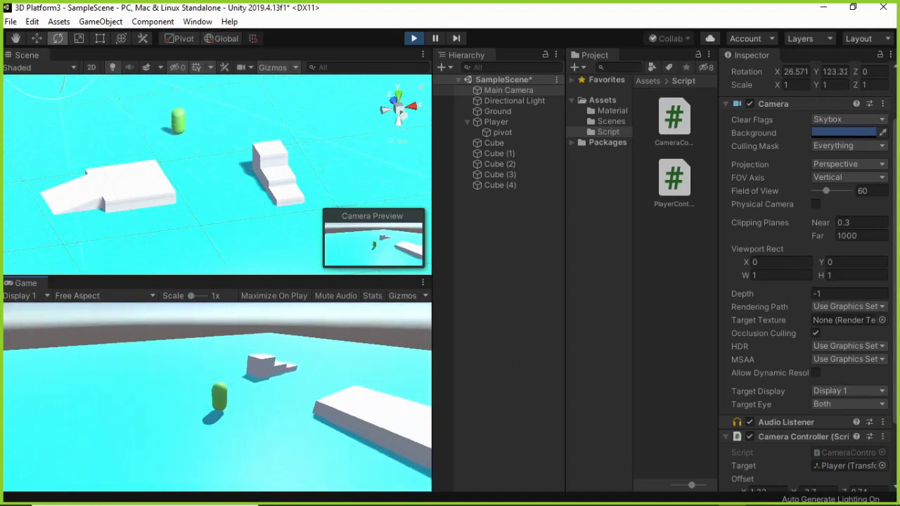
pyautogui.press('w')
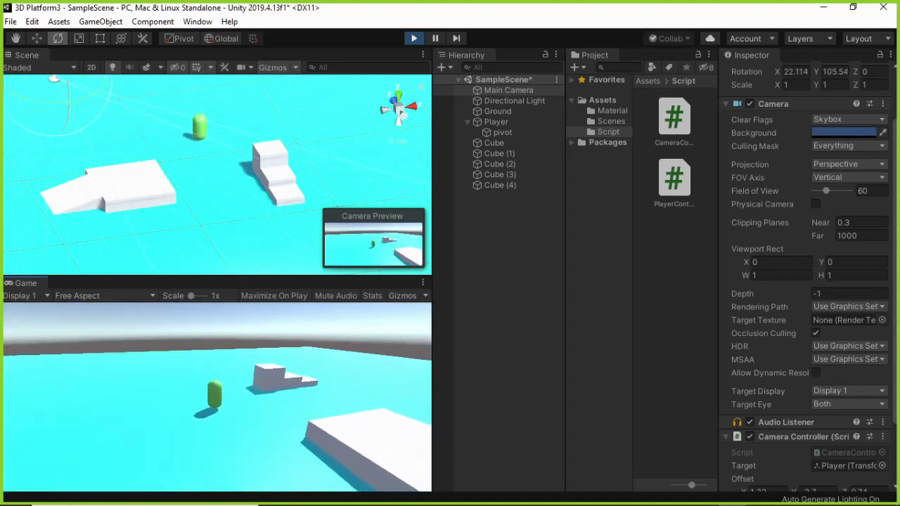
pyautogui.press('w')
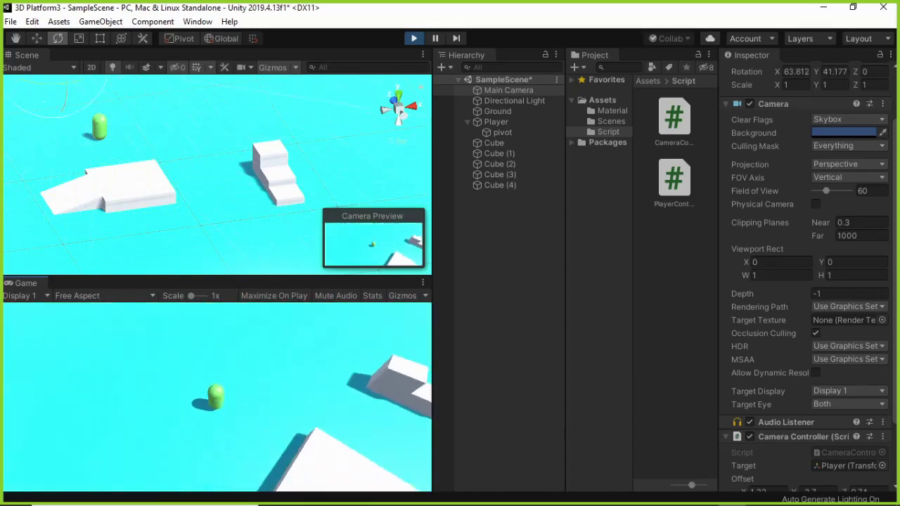
pyautogui.press('w')
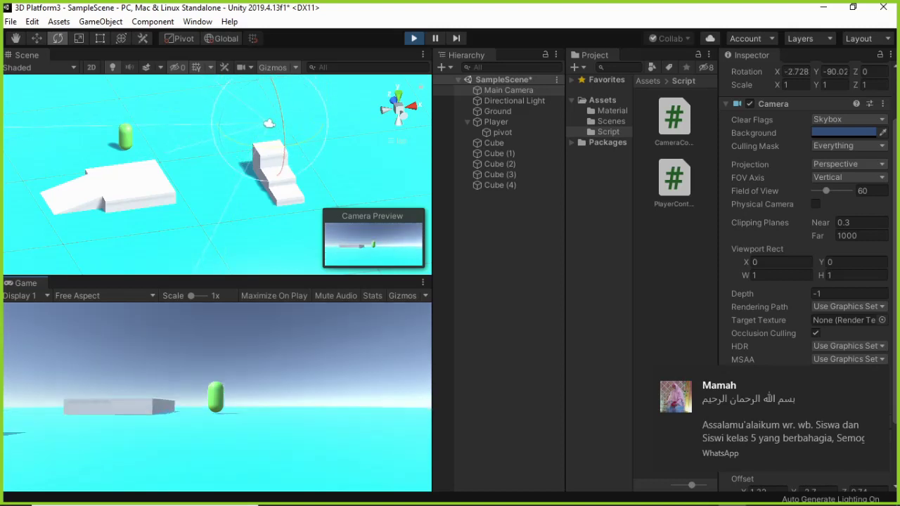
pyautogui.hotkey('ctrl', 'p')
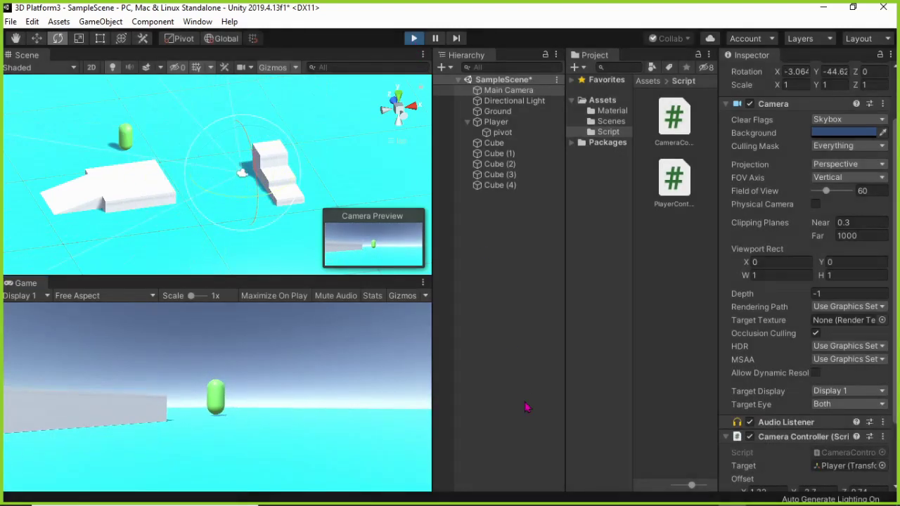
pyautogui.hotkey('alt', 'Tab')
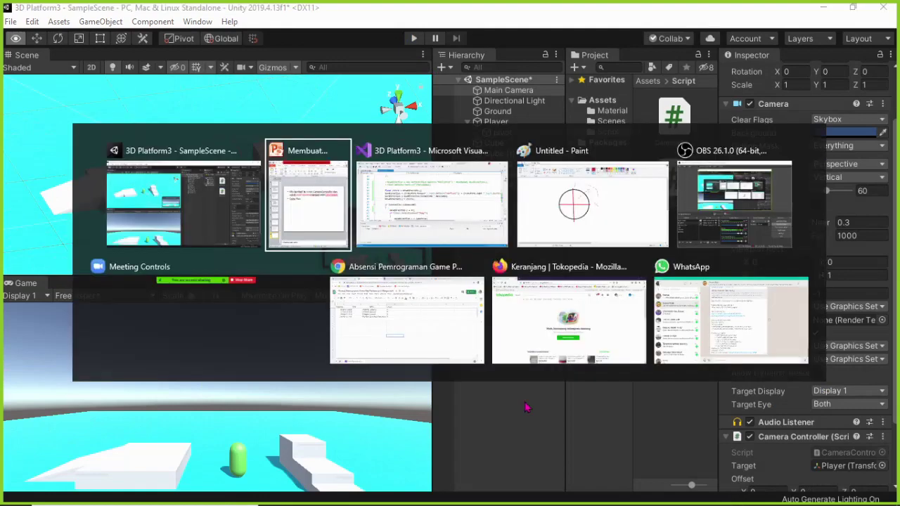
# Step: Review the player's Update method in PlayerController.cs
pyautogui.hotkey('alt', 'Tab')
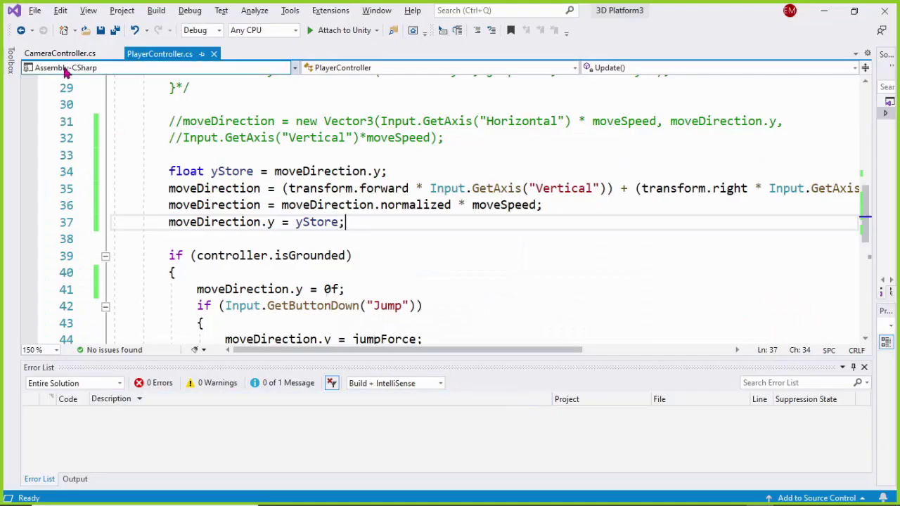
pyautogui.click(60, 53)
pyautogui.click(162, 55)
pyautogui.scroll(-4, 316, 308)
pyautogui.scroll(4, 316, 306)
pyautogui.scroll(3, 316, 301)
pyautogui.click(190, 122)
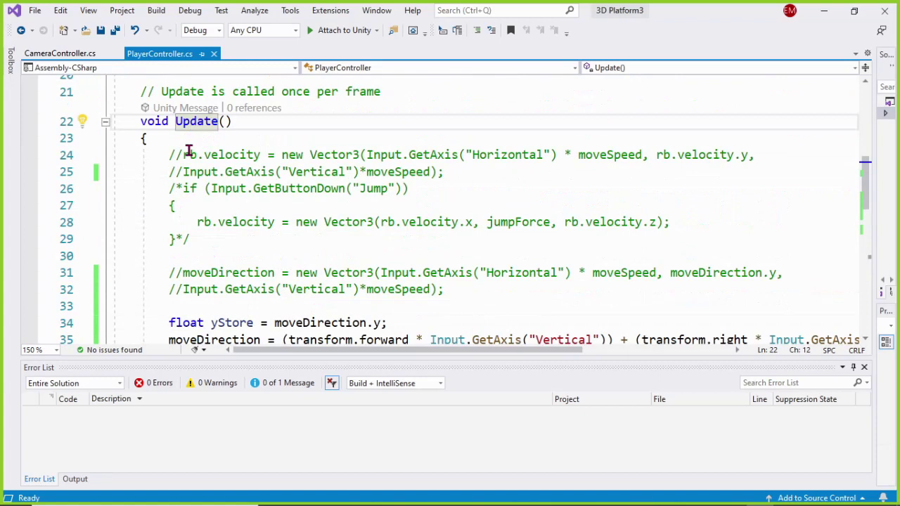
# Step: Rename CameraController's Update method to LateUpdate and return to Unity
pyautogui.click(60, 53)
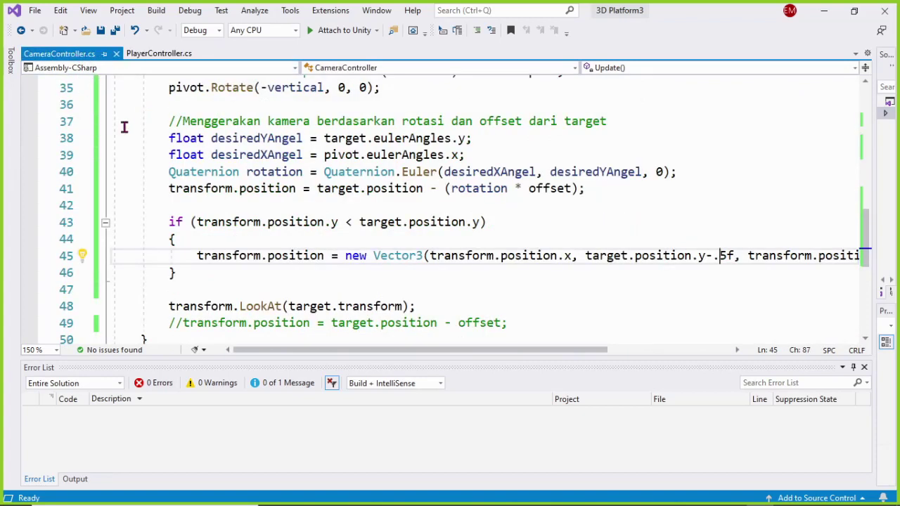
pyautogui.scroll(3, 230, 206)
pyautogui.click(176, 122)
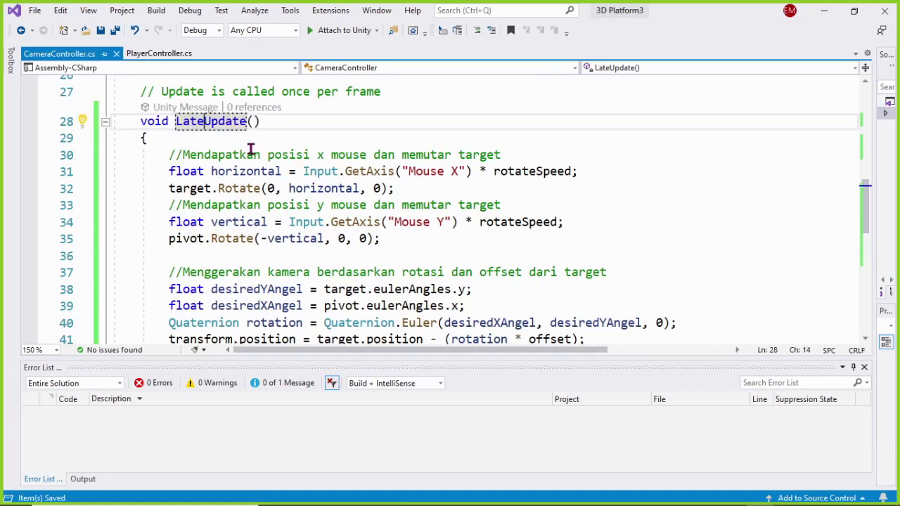
pyautogui.click(152, 58)
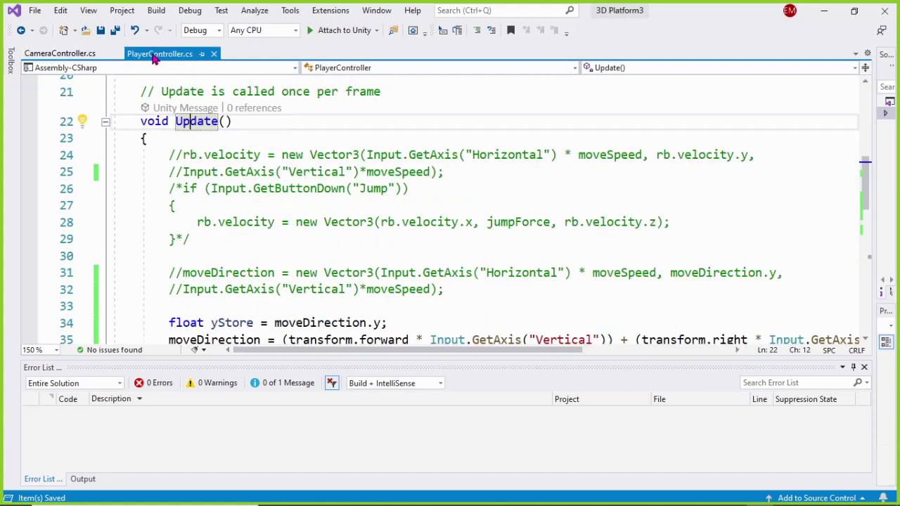
pyautogui.click(79, 60)
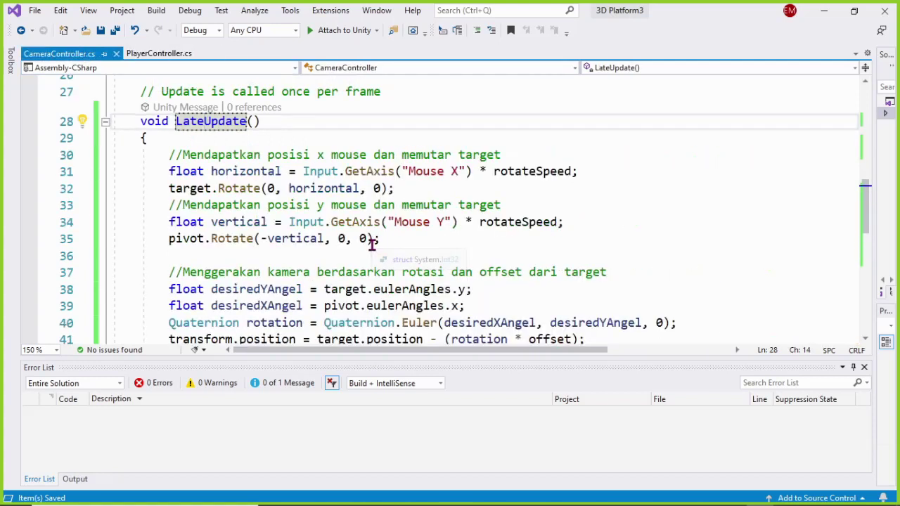
pyautogui.moveTo(506, 503)
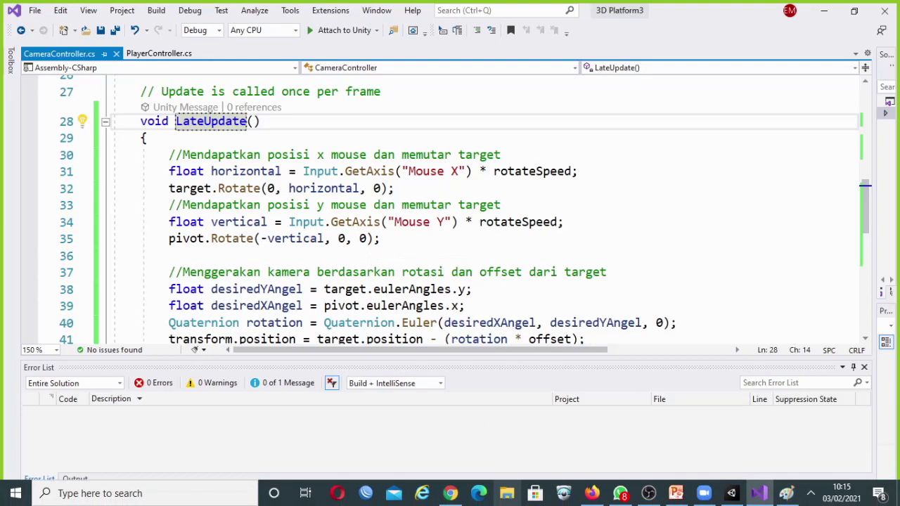
pyautogui.hotkey('alt', 'Tab')
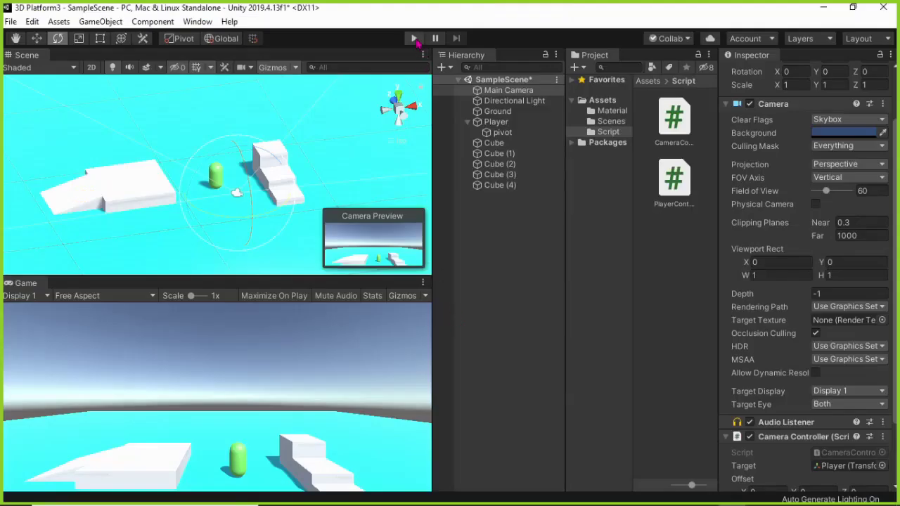
# Step: Start the game and move the player with W, S and A, jumping forward with Space
pyautogui.click(414, 40)
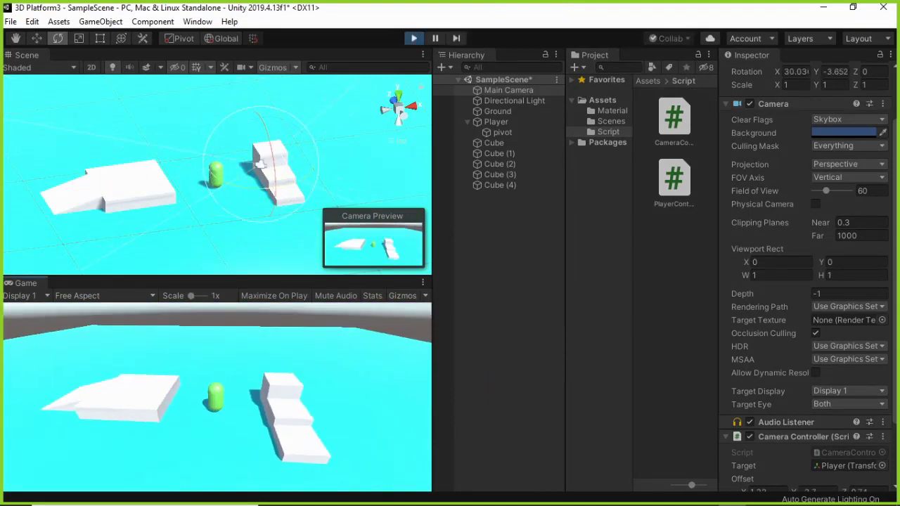
pyautogui.press('w')
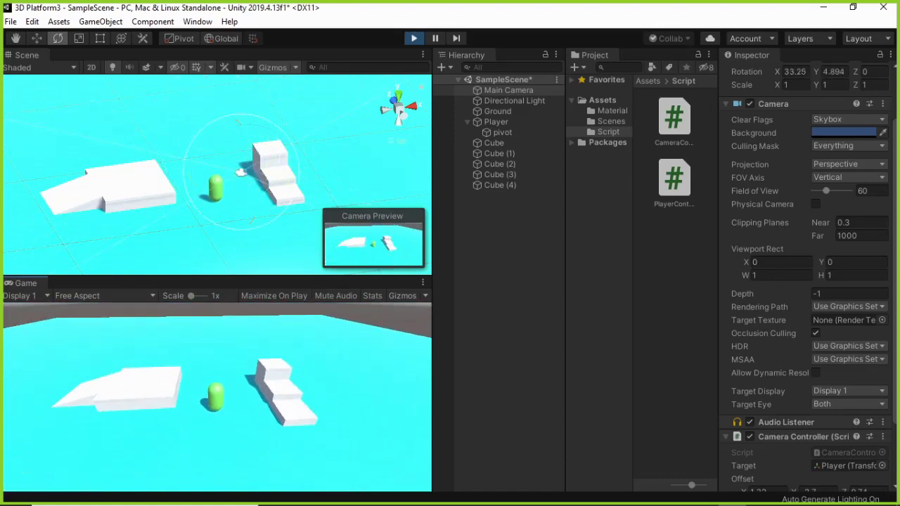
pyautogui.press('w')
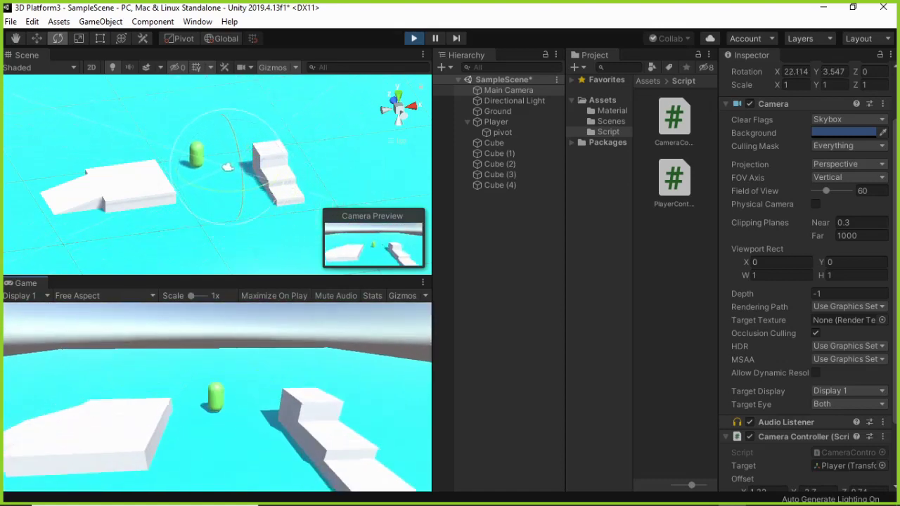
pyautogui.press('s')
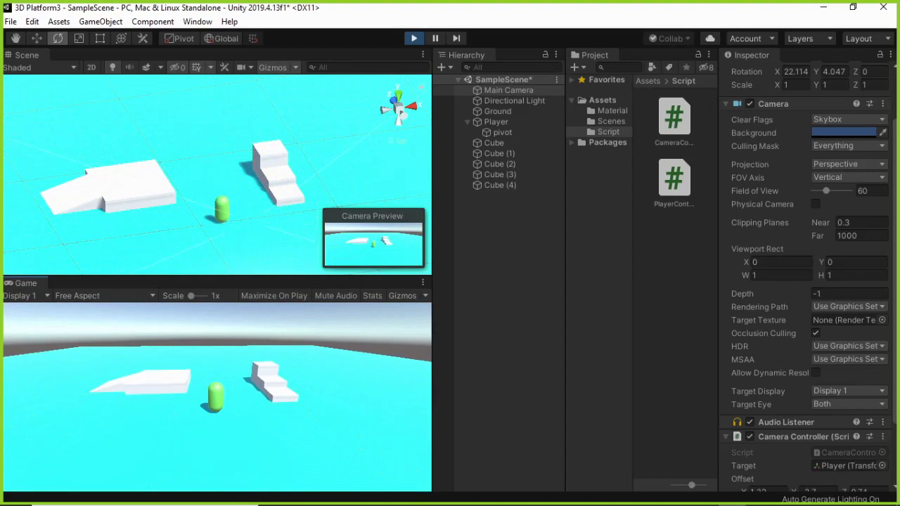
pyautogui.press('a')
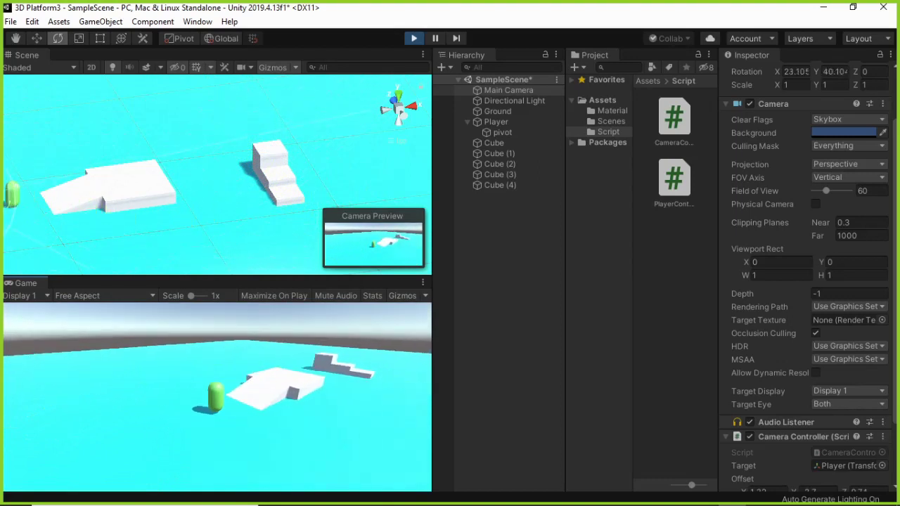
pyautogui.press('w')
pyautogui.press('space')
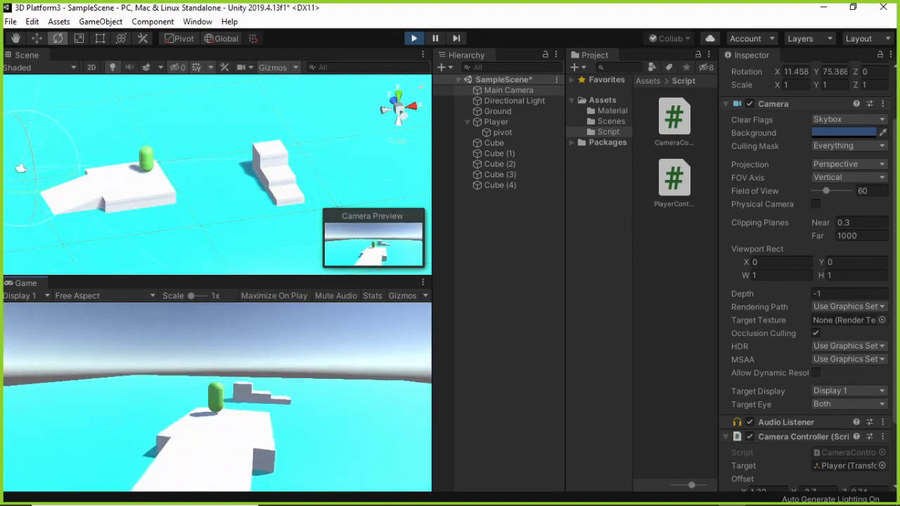
# Step: Walk the player past the cube, across the left platform and toward the stairs as the camera follows
pyautogui.press('w')
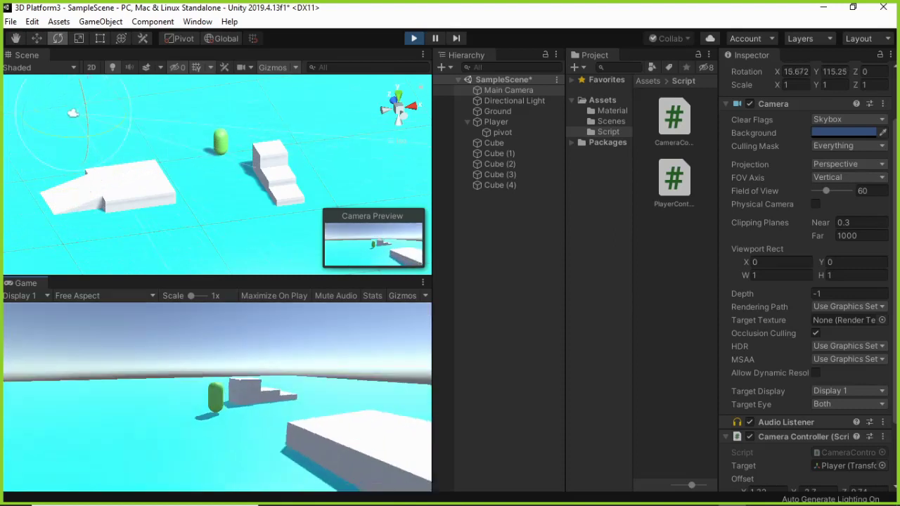
pyautogui.press('w')
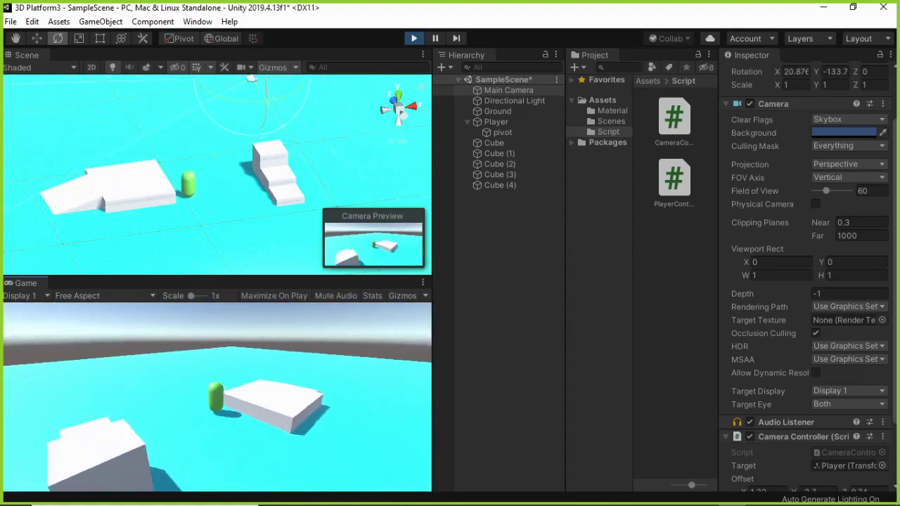
pyautogui.press('w')
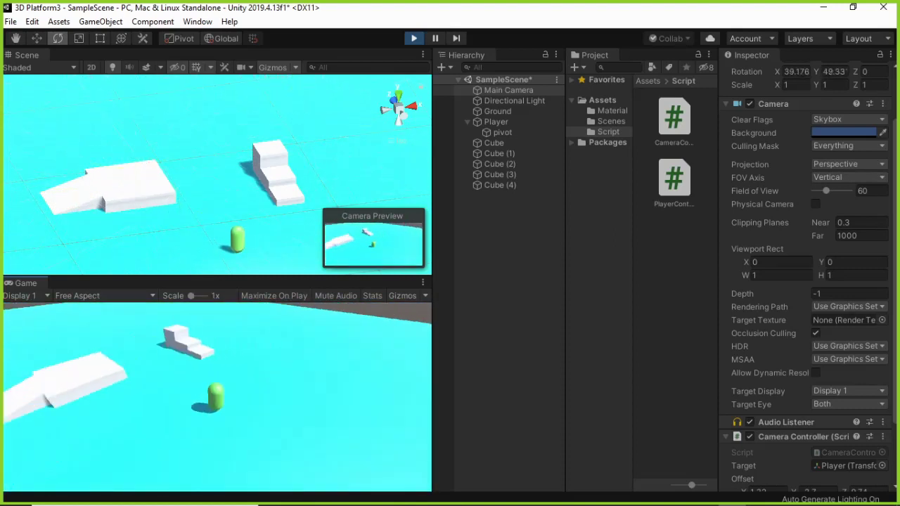
pyautogui.press('w')
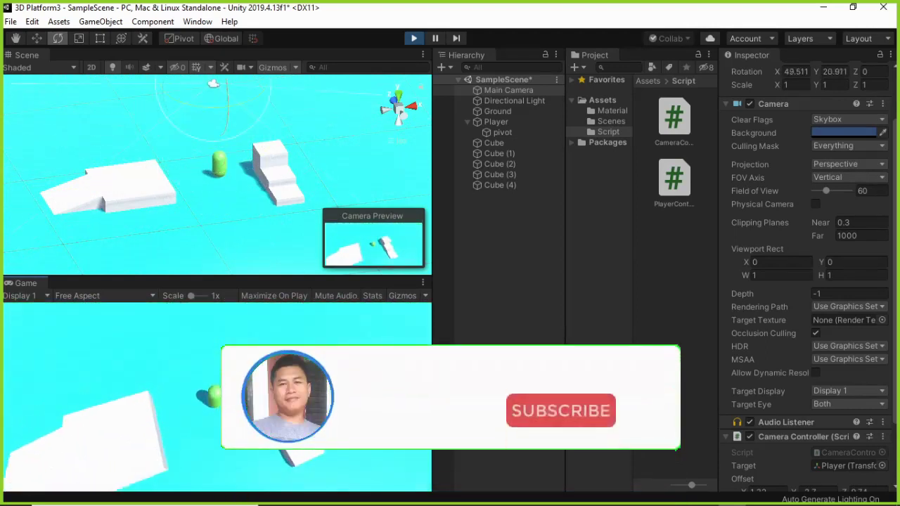
pyautogui.press('w')
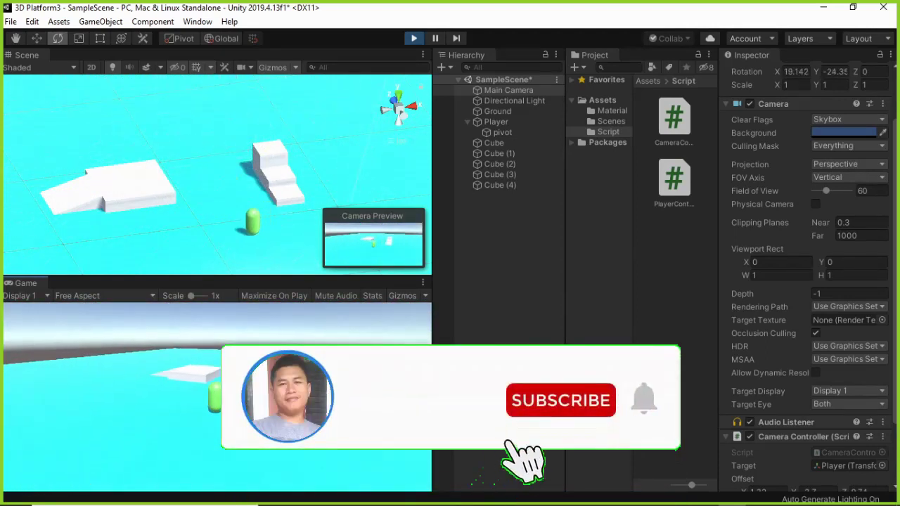
pyautogui.press('w')
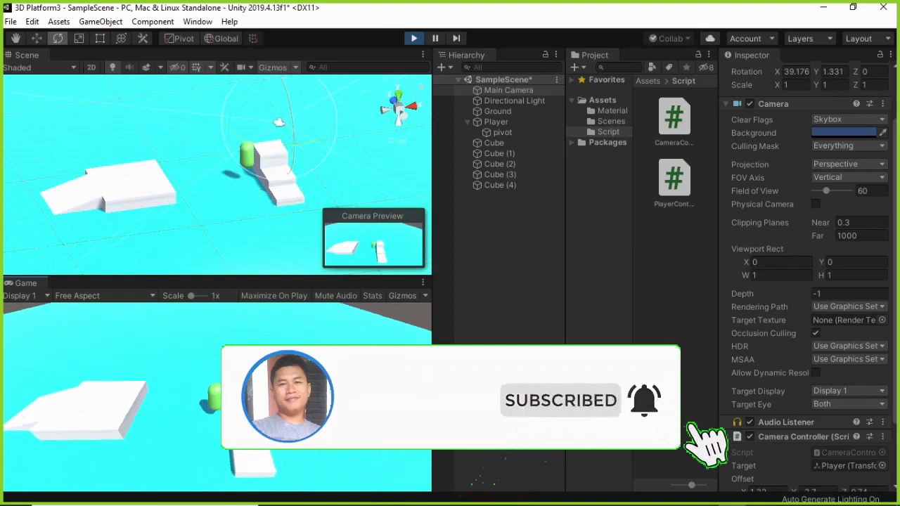
pyautogui.press('w')
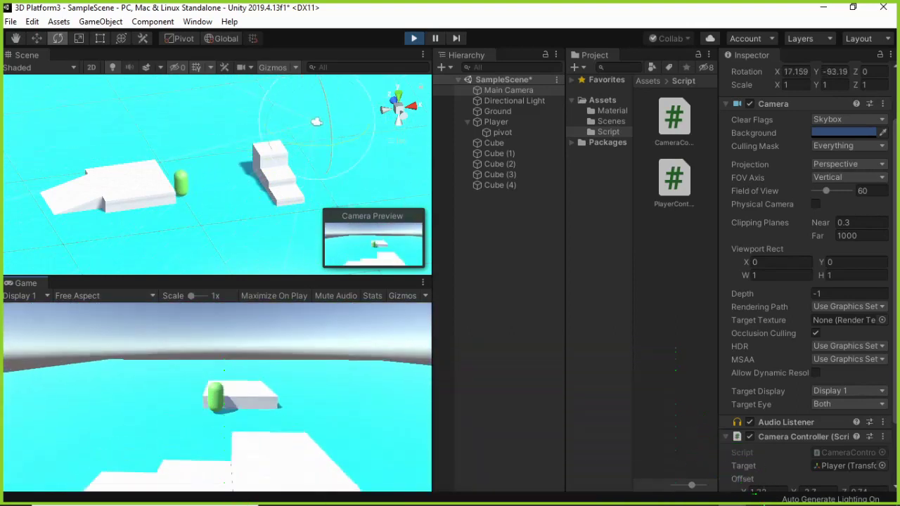
pyautogui.press('w')
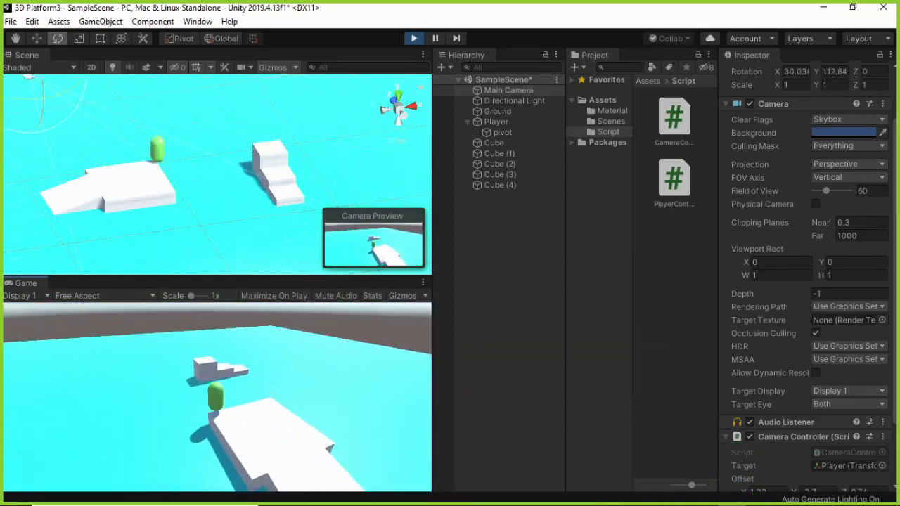
pyautogui.press('w')
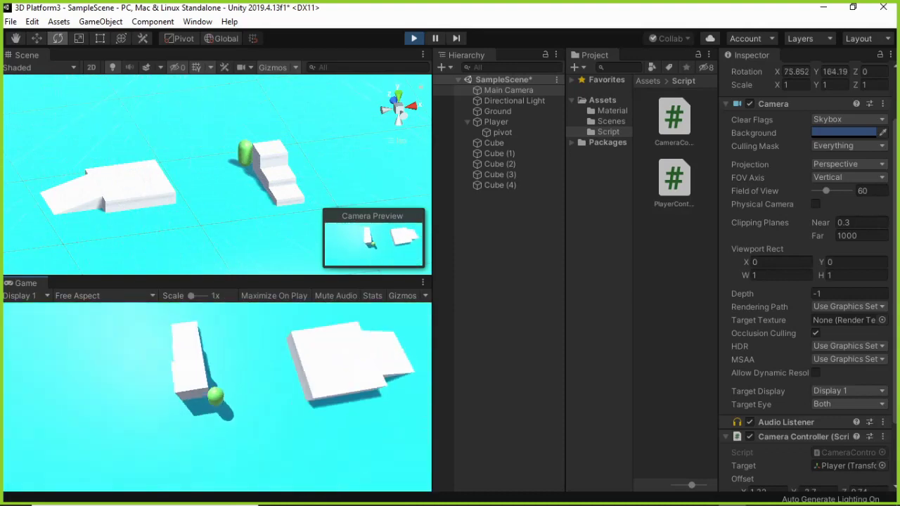
pyautogui.press('w')
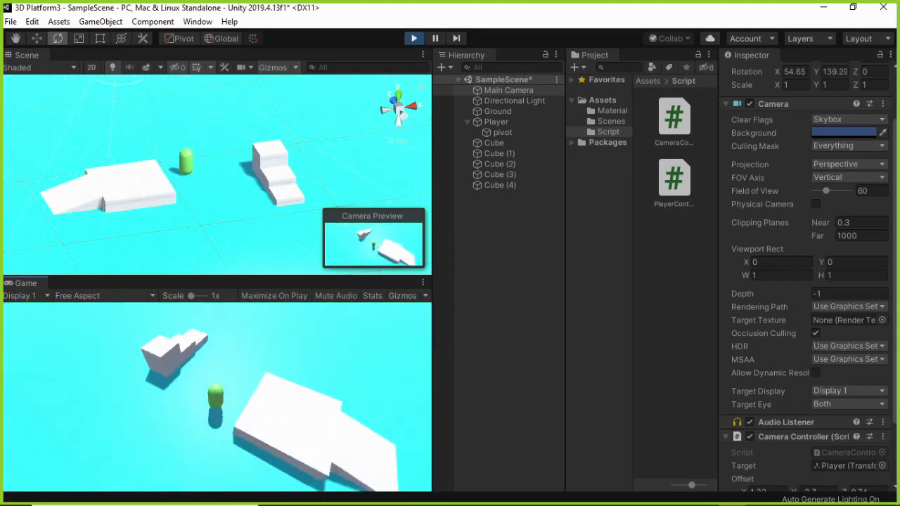